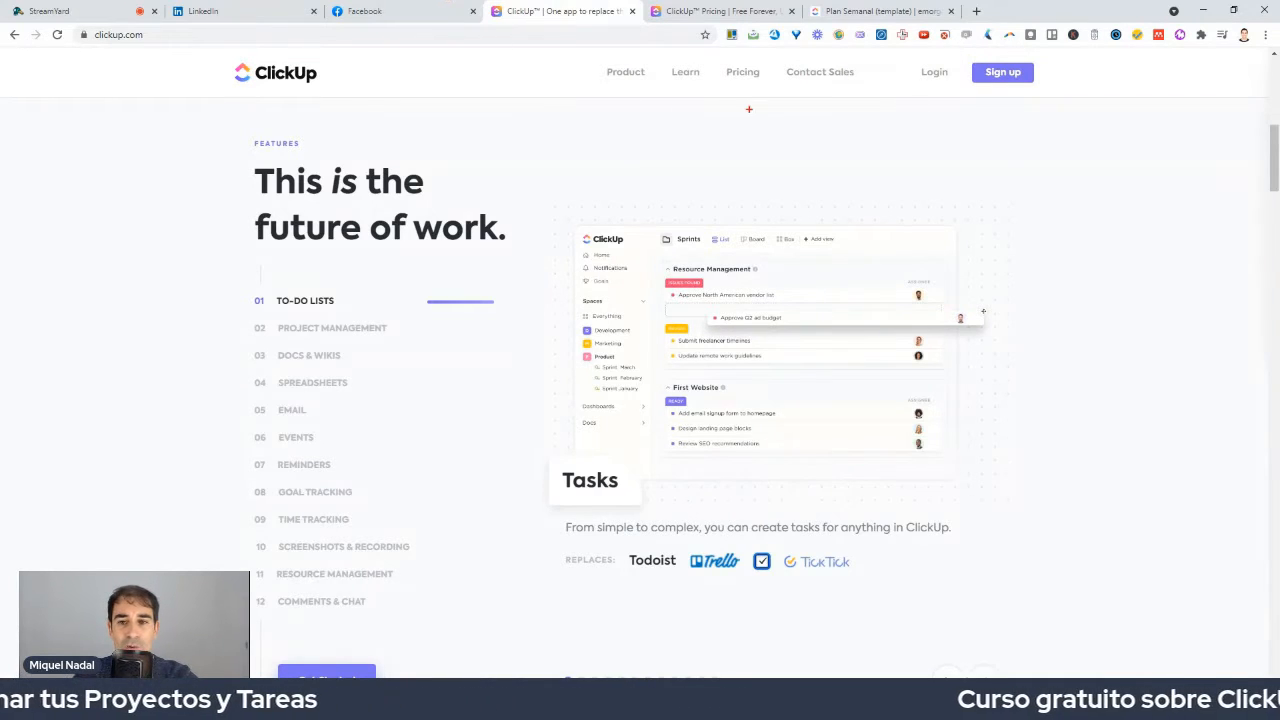
Review the ClickUp pricing page, comparing monthly and yearly prices for each plan.
mouse_move(1079, 60)
mouse_down()
mouse_move(950, 120)
mouse_move(1065, 12)
mouse_up()
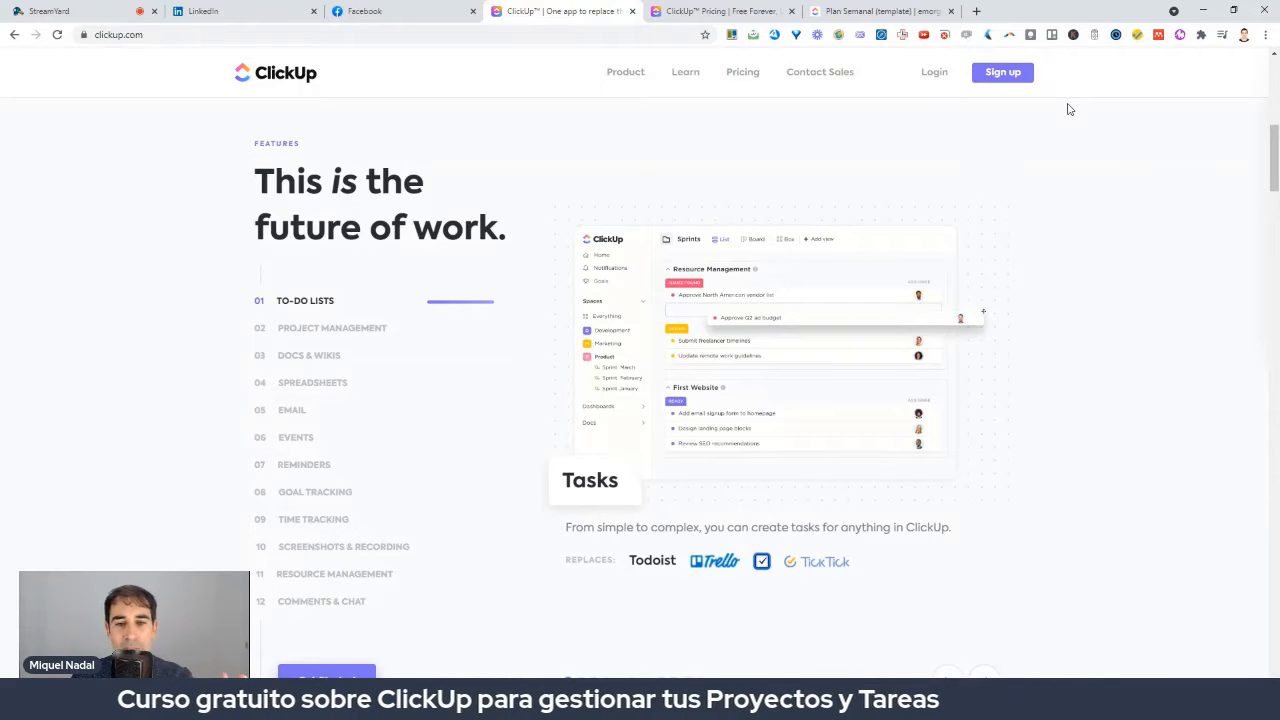
scroll(1068, 117, up, 8)
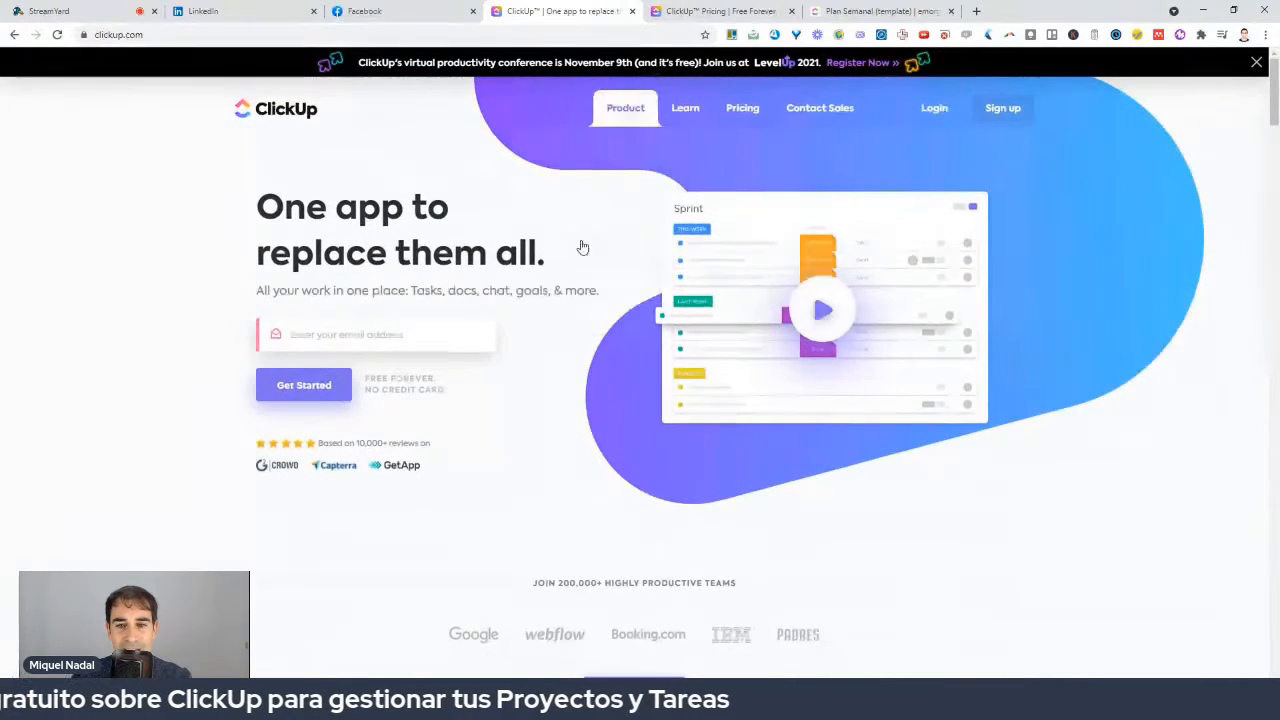
scroll(586, 343, down, 5)
scroll(588, 346, down, 2)
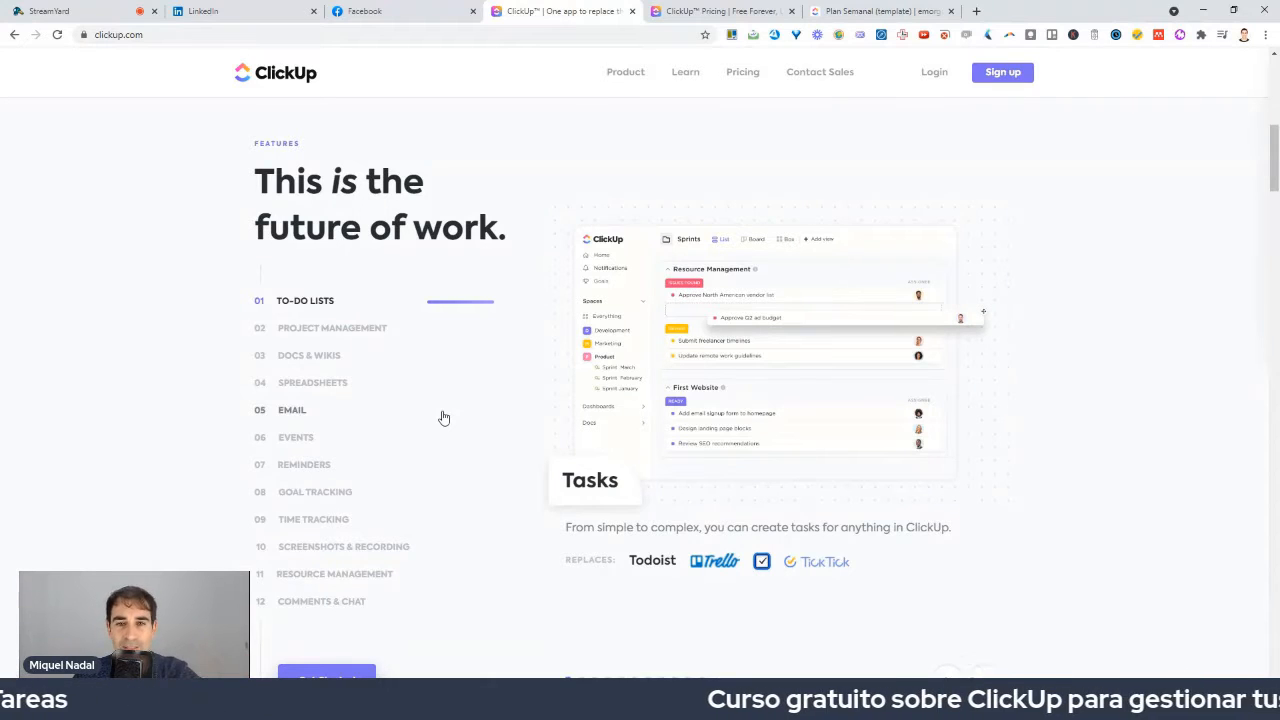
scroll(598, 408, up, 3)
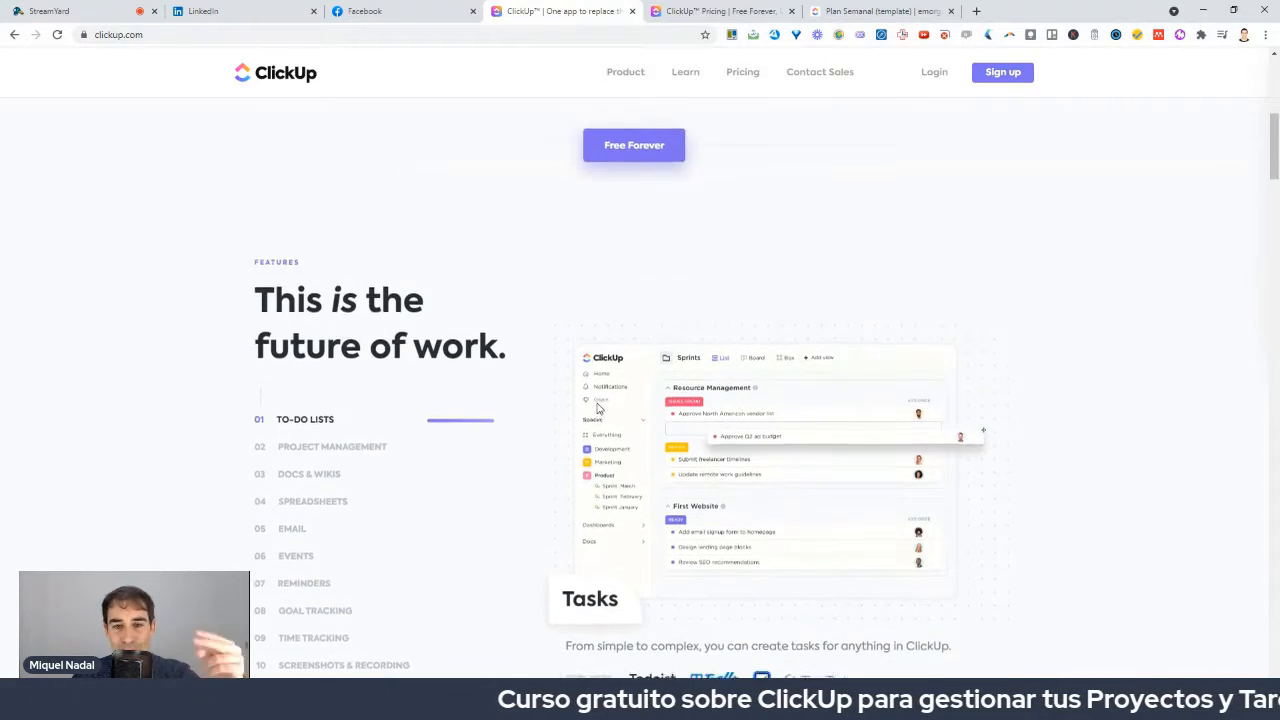
scroll(598, 408, up, 3)
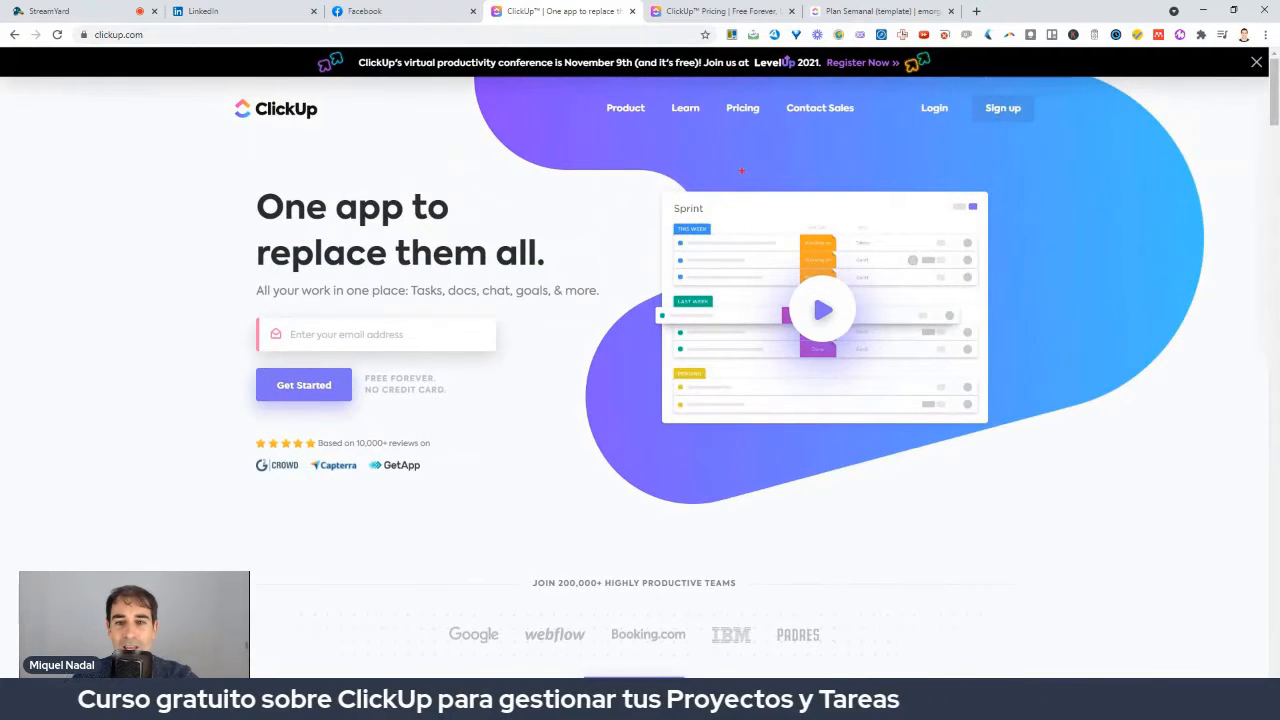
click(712, 9)
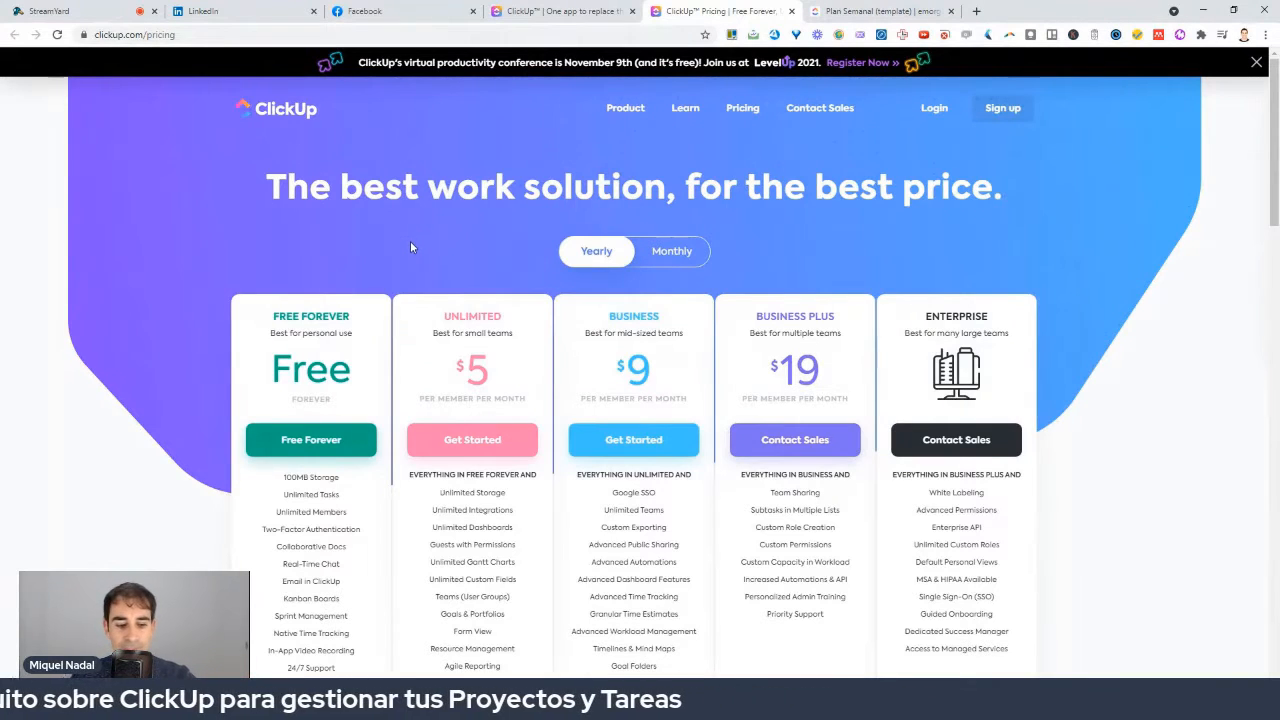
mouse_move(366, 268)
mouse_down()
mouse_move(206, 474)
mouse_move(326, 590)
mouse_move(376, 345)
mouse_move(318, 296)
mouse_up()
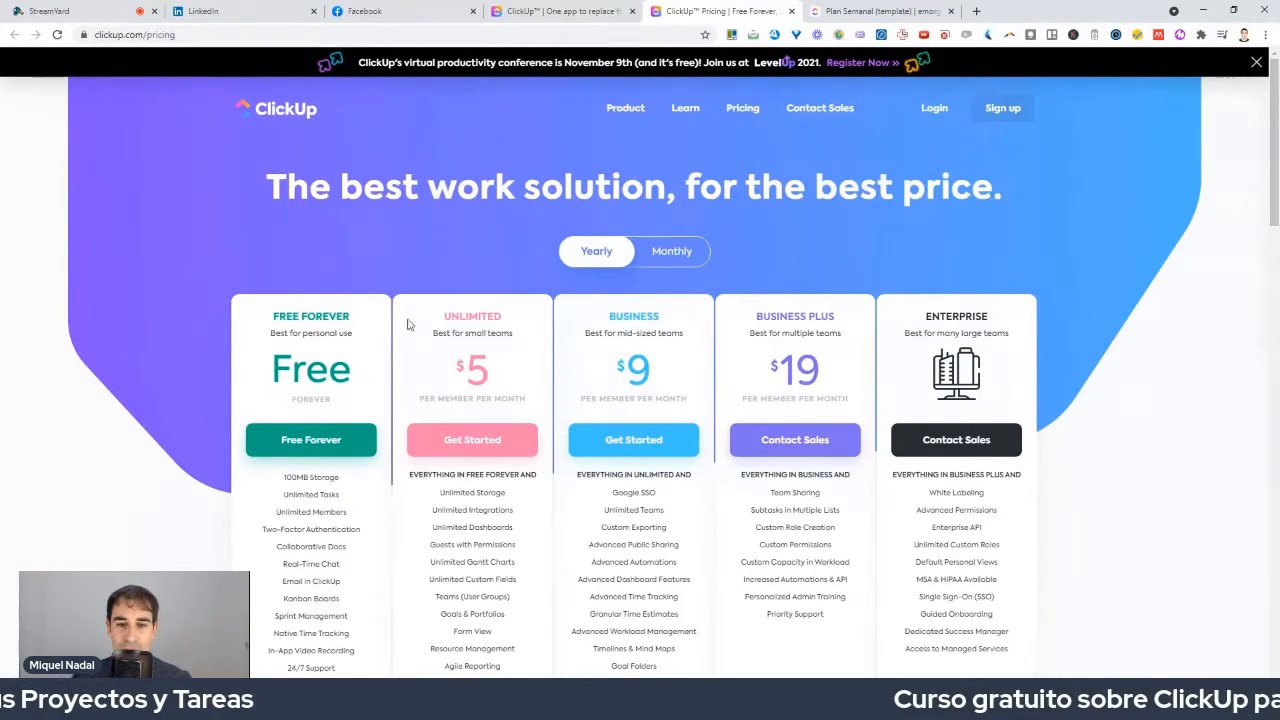
click(647, 255)
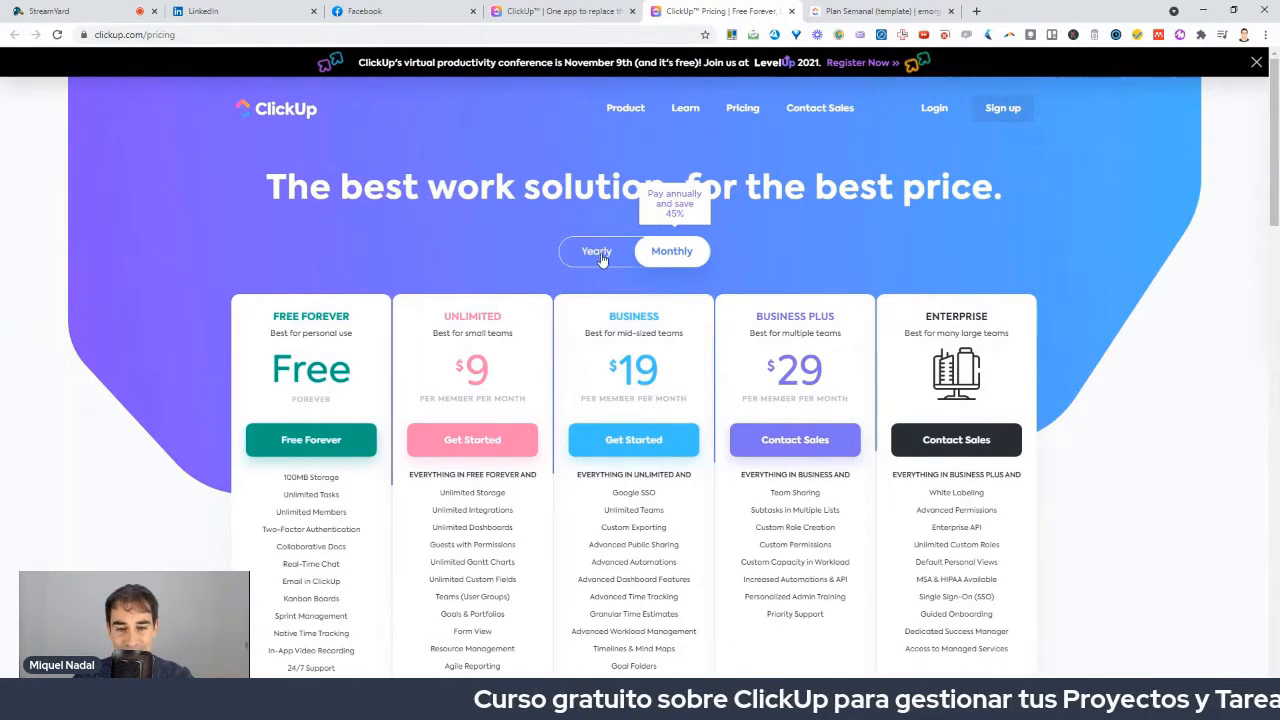
click(600, 255)
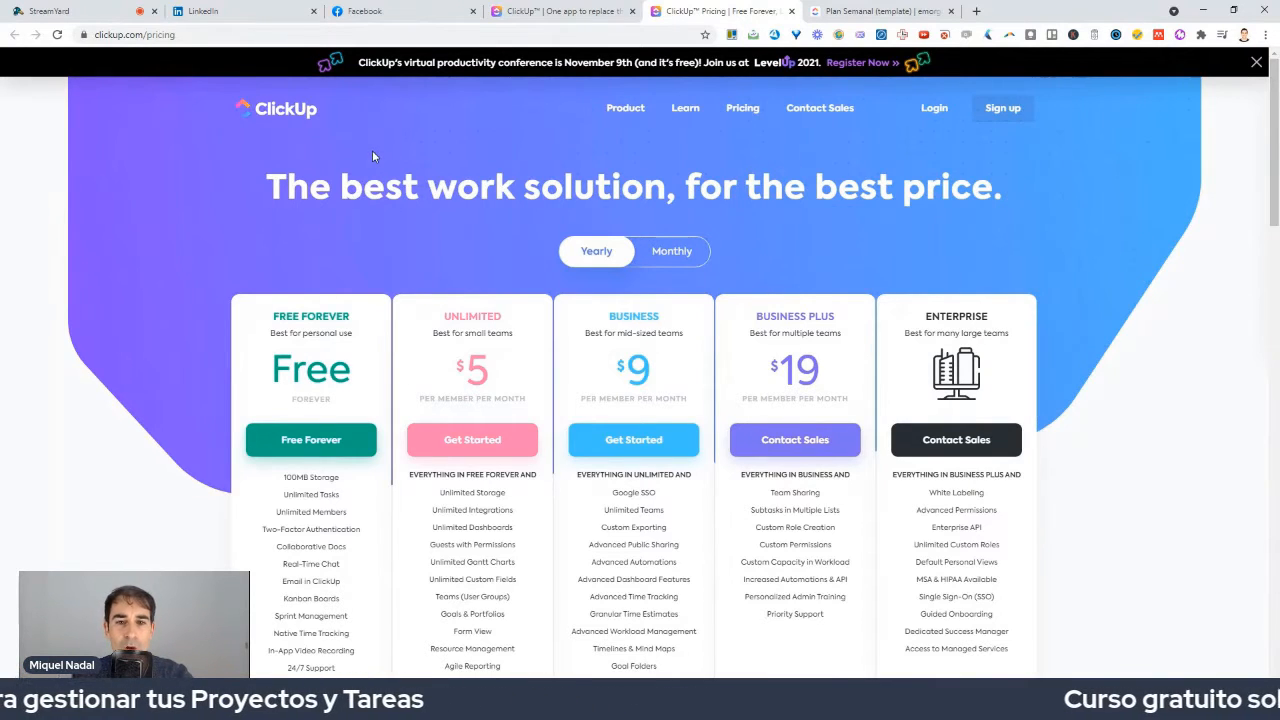
key(ctrl+shift+Tab)
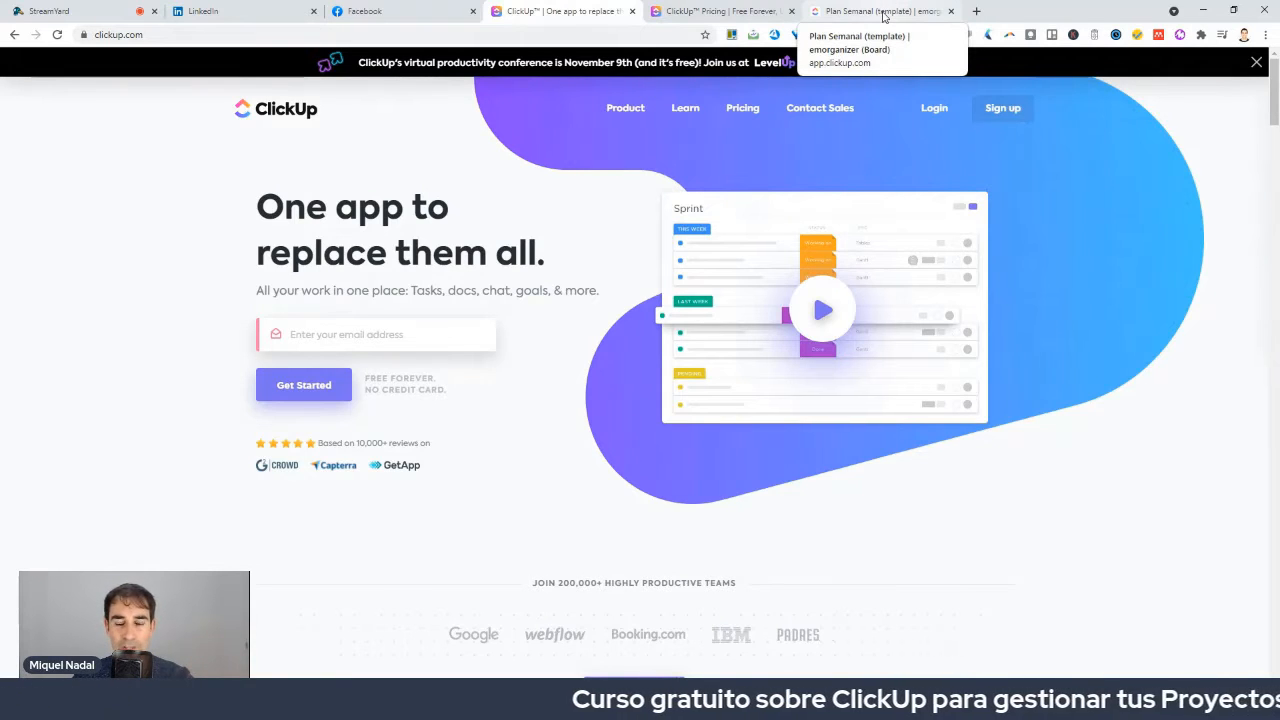
Switch to the Plan Semanal (template) board and open the workspace Home page.
click(882, 12)
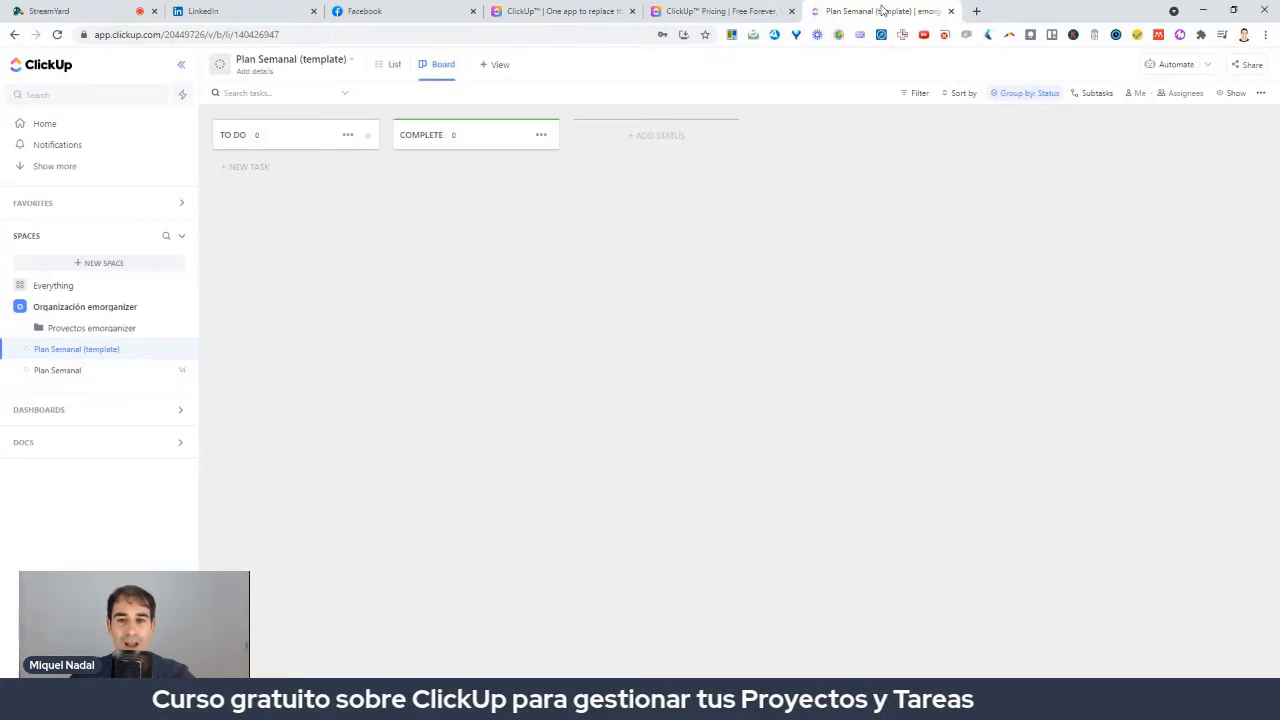
click(46, 124)
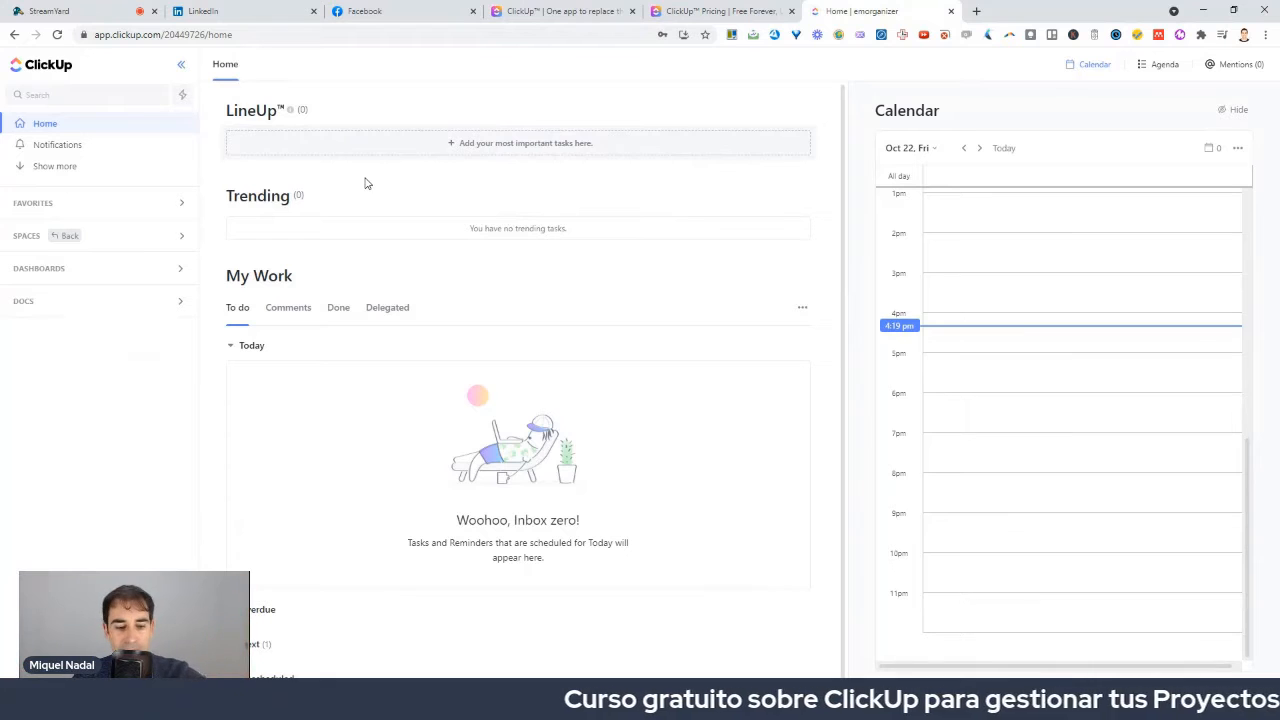
mouse_move(377, 109)
mouse_down()
mouse_move(210, 192)
mouse_move(381, 76)
mouse_up()
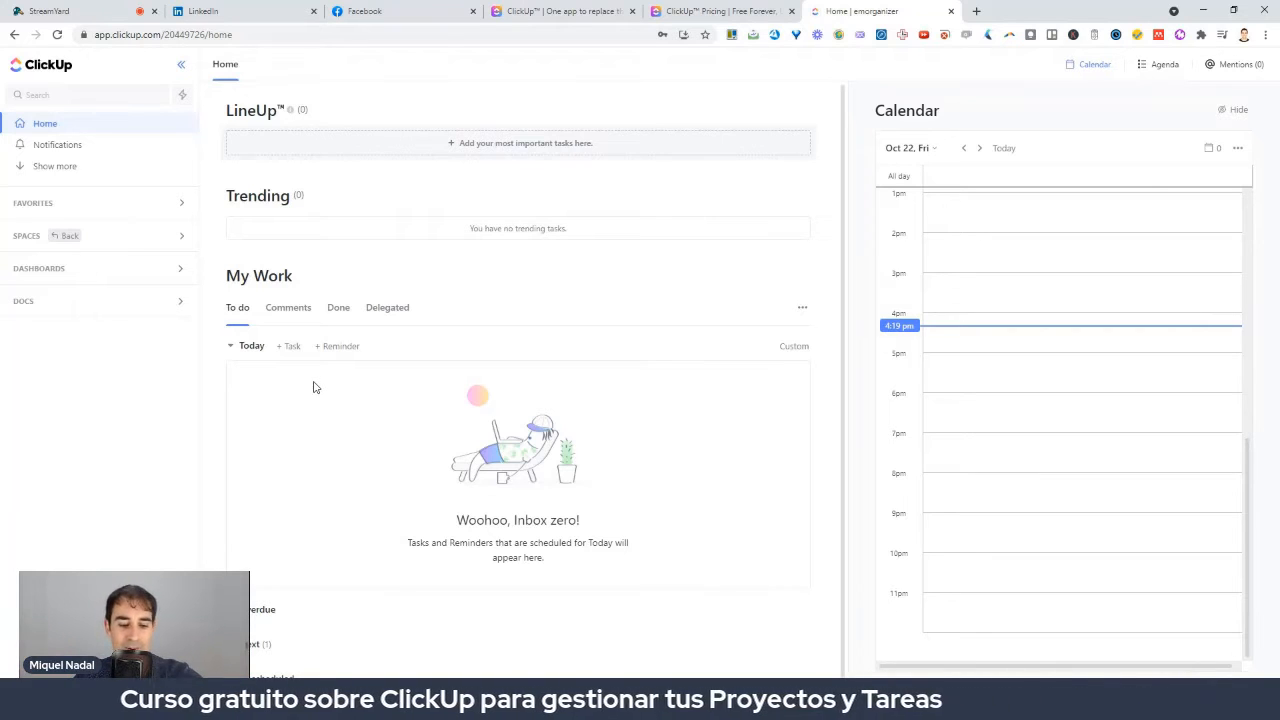
mouse_move(931, 79)
mouse_down()
mouse_move(872, 556)
mouse_move(1210, 330)
mouse_move(1140, 220)
mouse_up()
key(super)
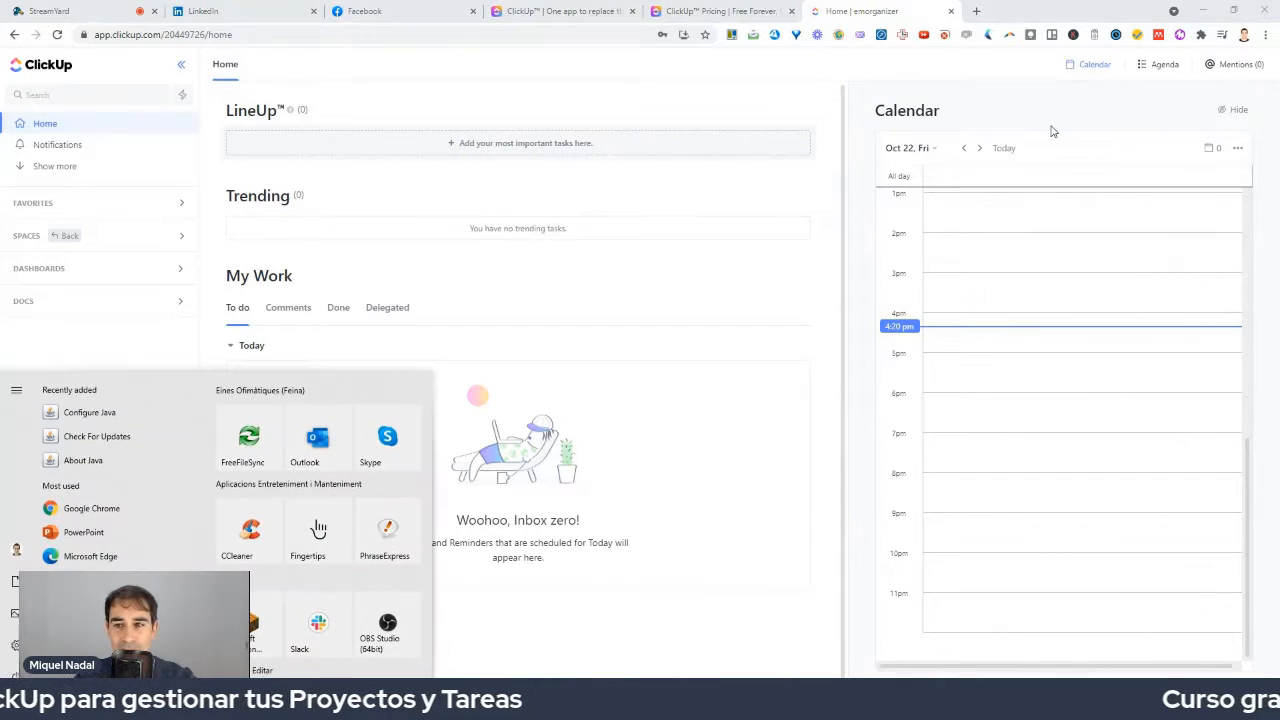
key(super)
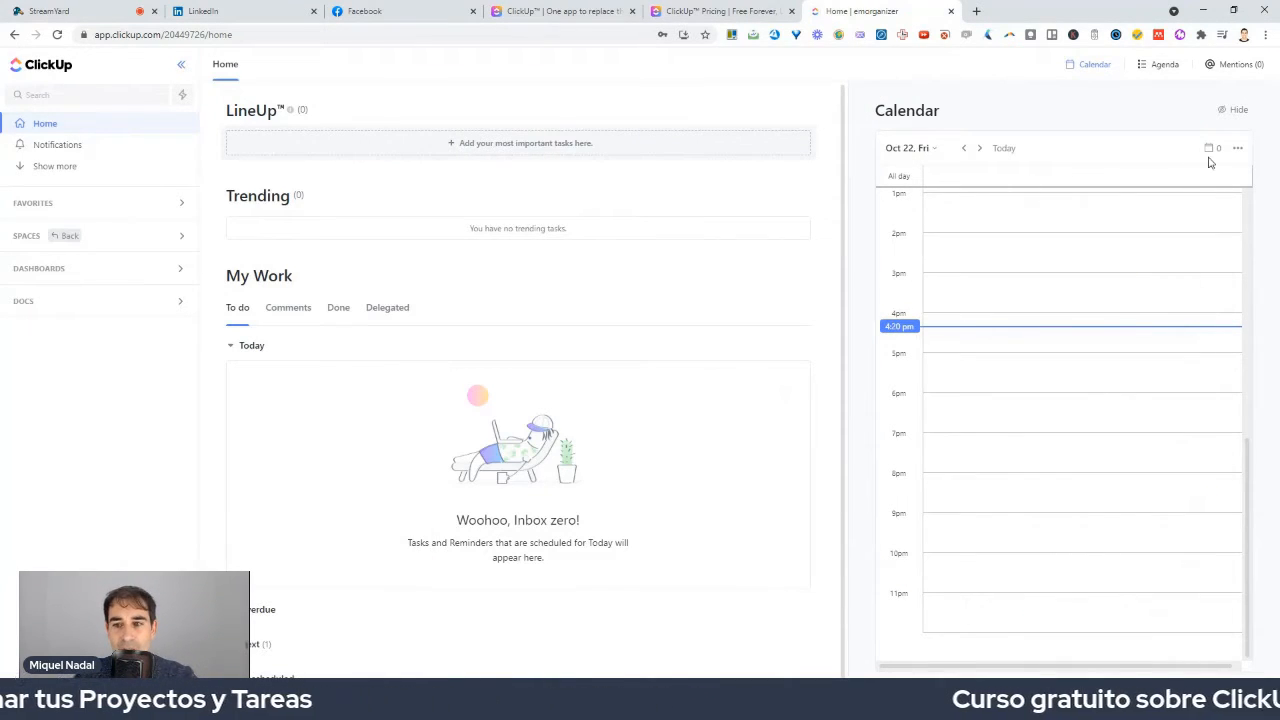
Check the calendar's display options, close them, and go to Notifications.
click(1239, 148)
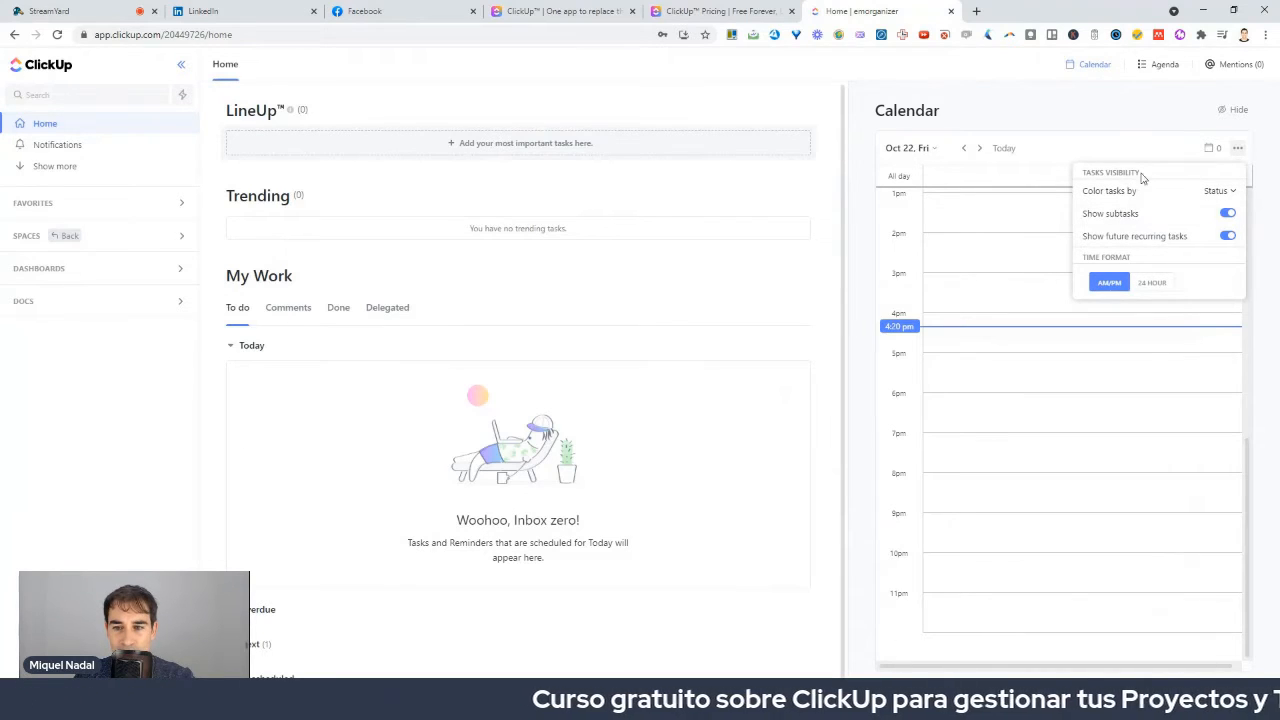
click(1099, 127)
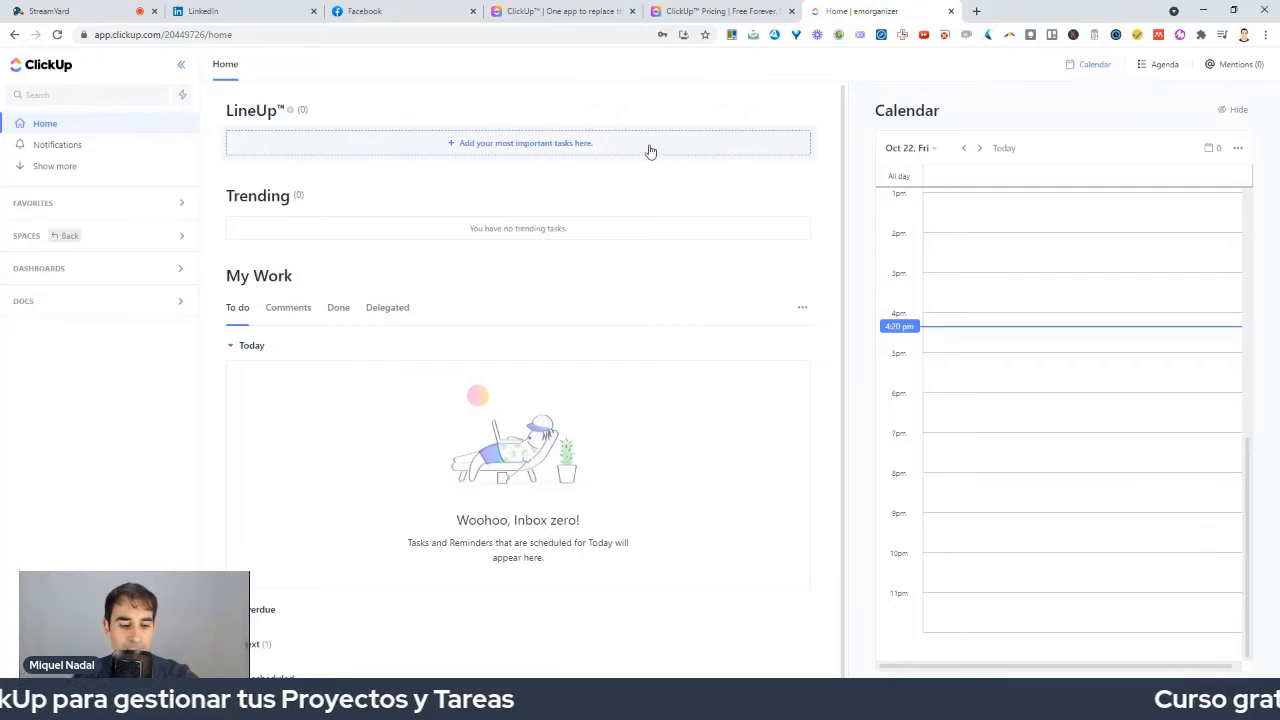
click(48, 148)
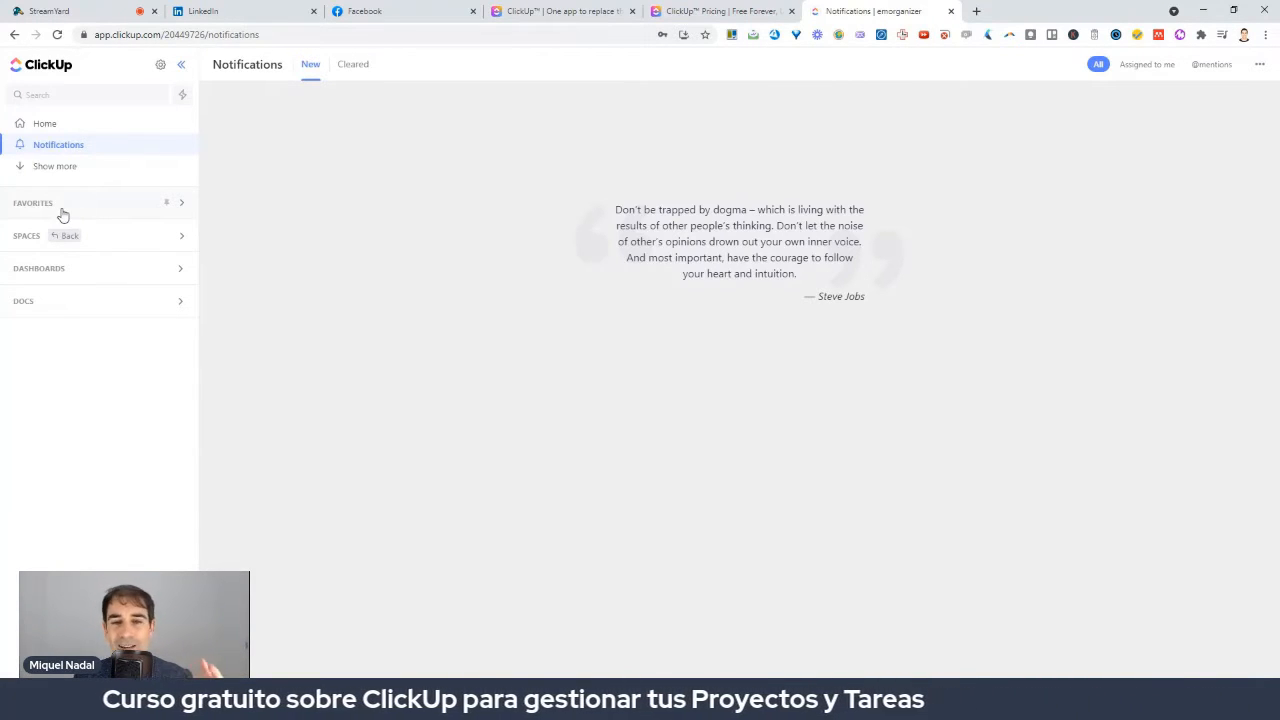
Reveal Pulse and Goals in the sidebar, dismiss the Pulse intro, and open Goals.
click(50, 167)
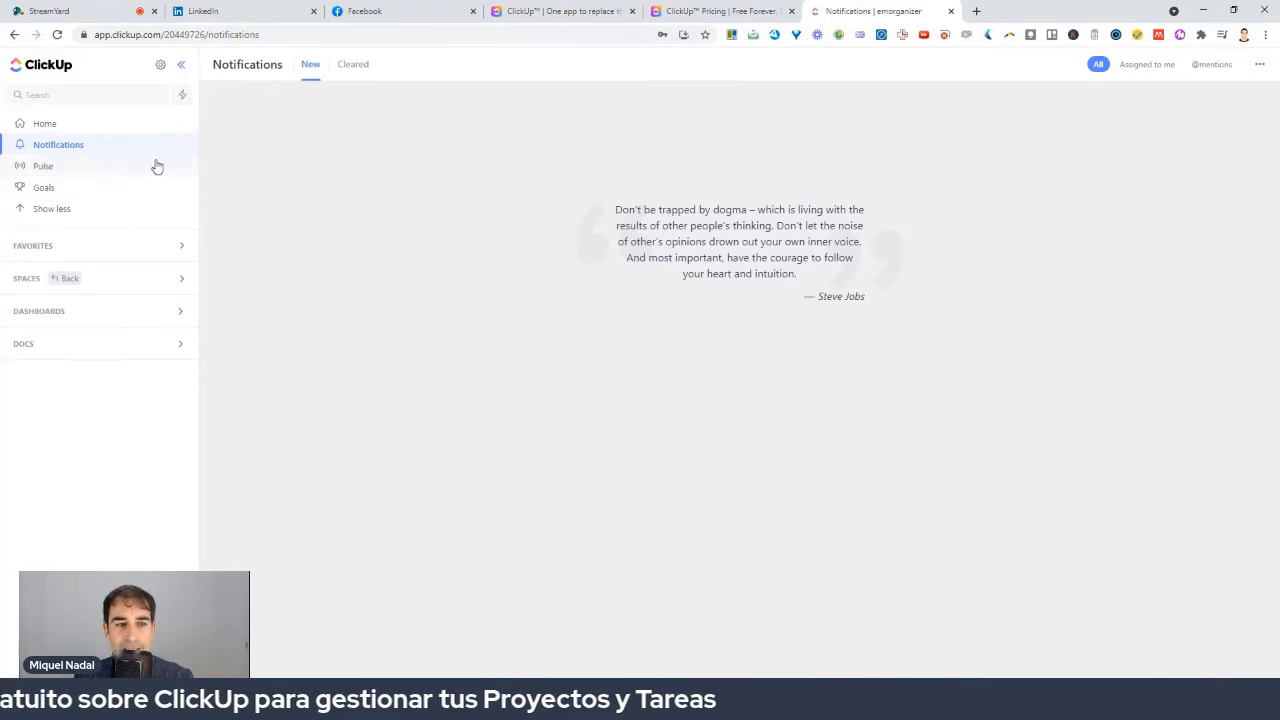
click(56, 172)
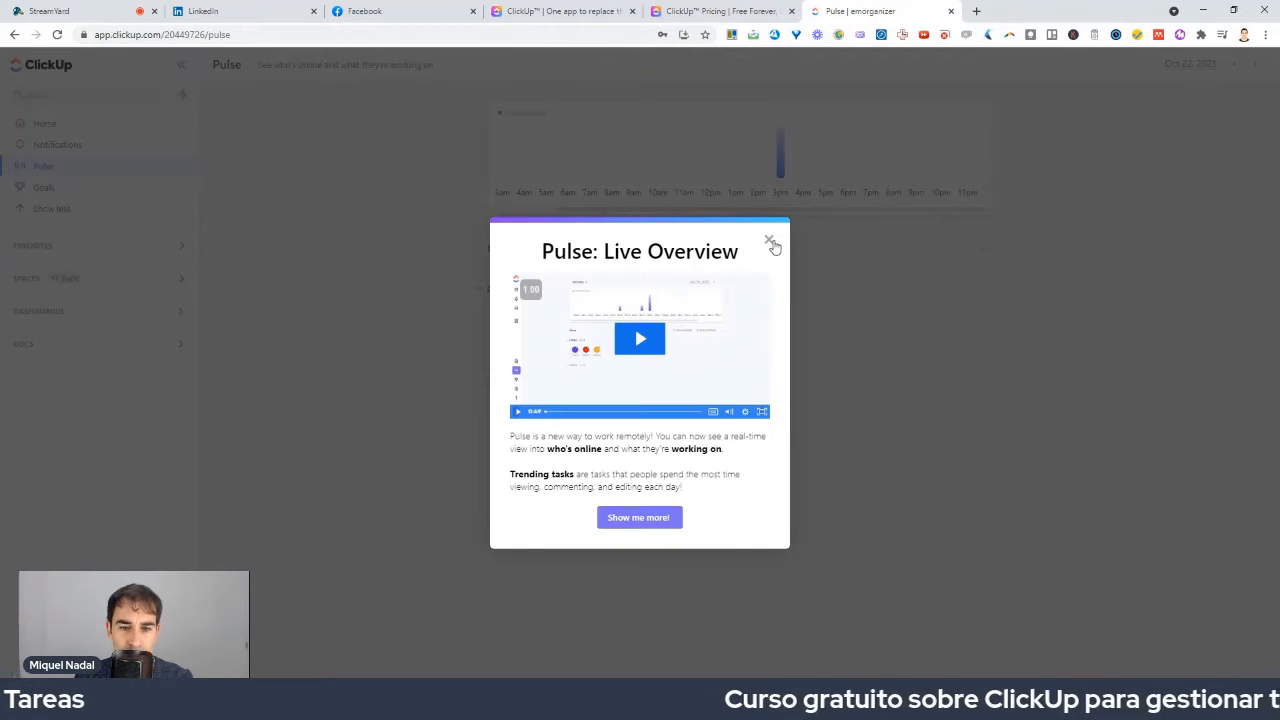
click(771, 242)
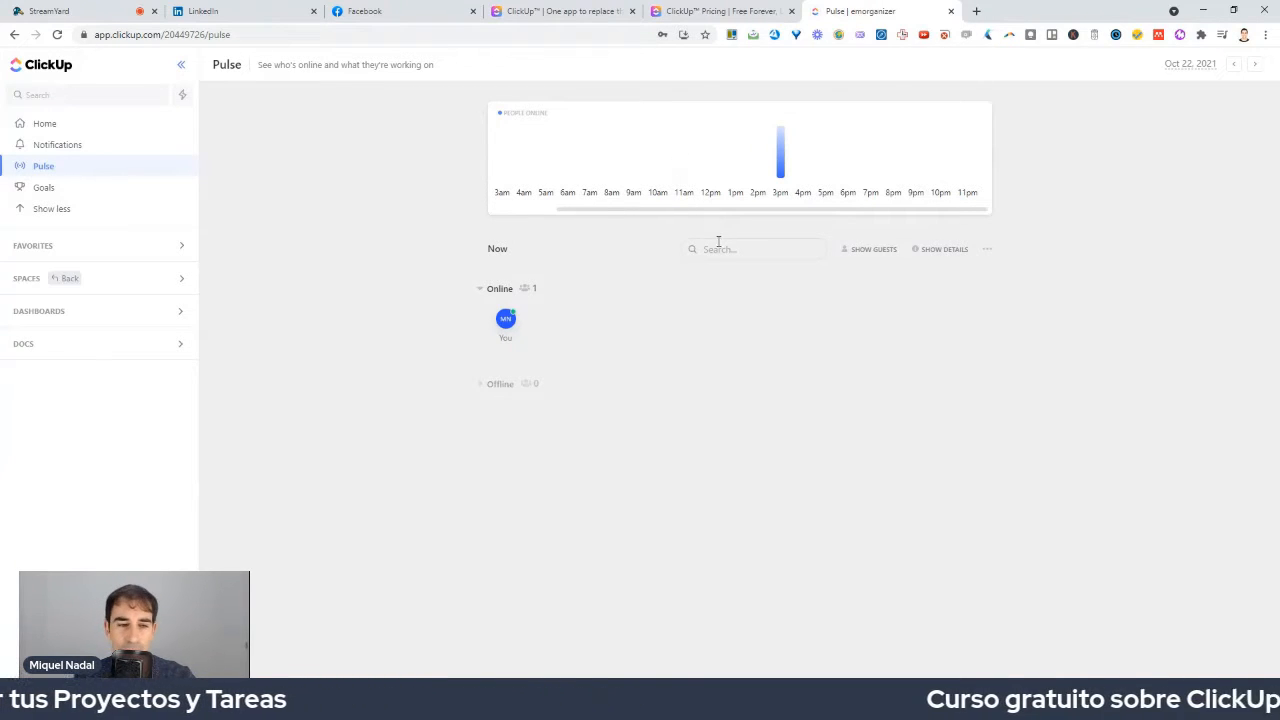
click(42, 188)
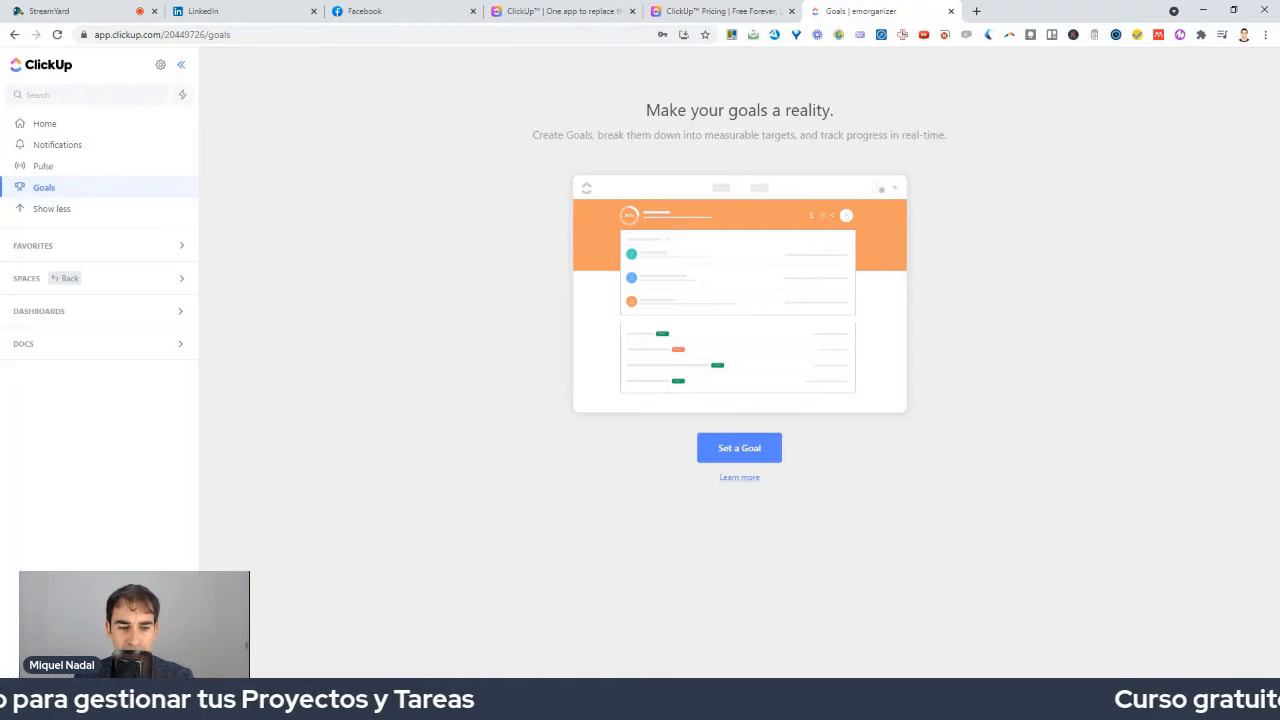
Open the workspace menu from the avatar at the sidebar's bottom-left.
click(30, 660)
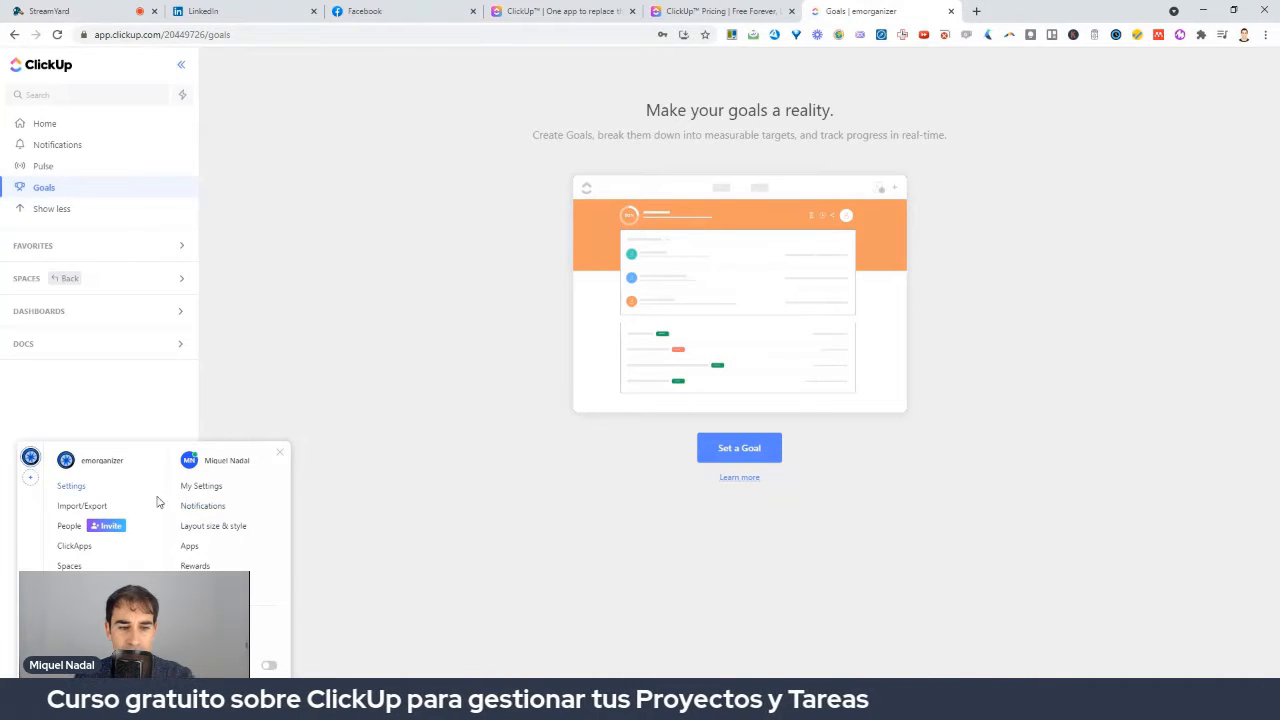
Choose Settings under the workspace name to show Workspace Settings.
click(80, 487)
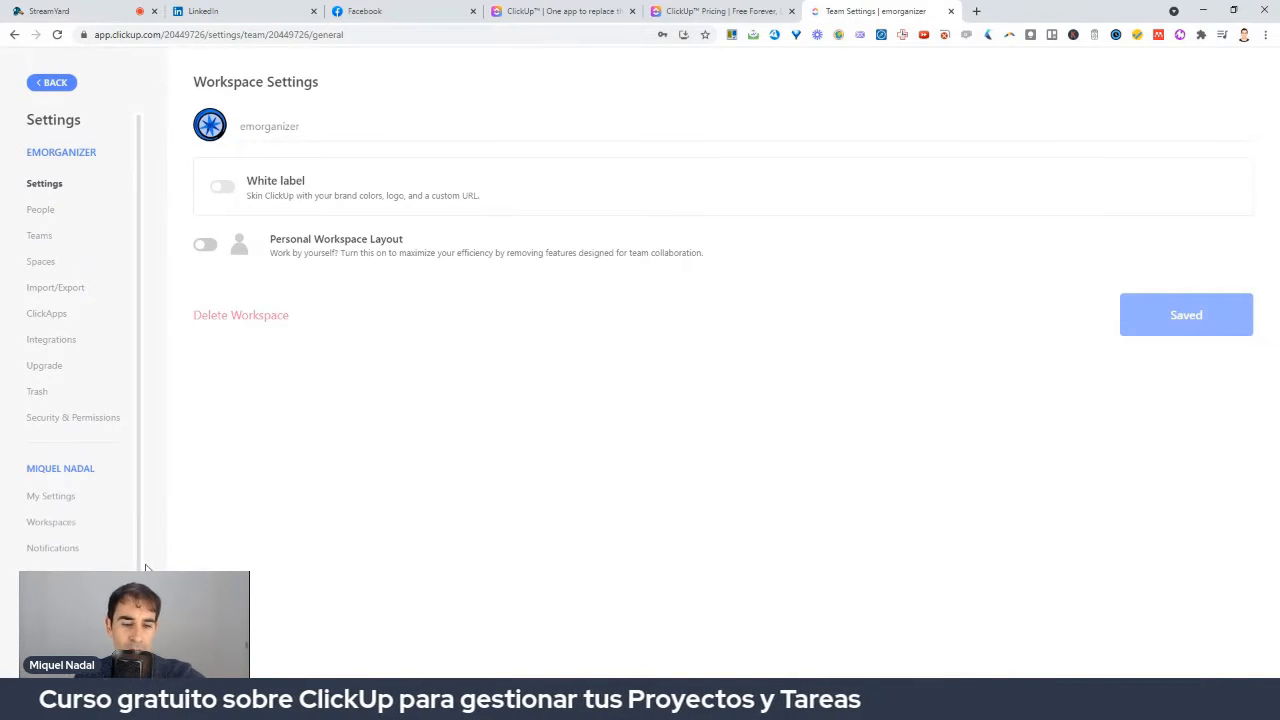
mouse_move(100, 556)
mouse_down()
mouse_move(86, 528)
mouse_move(6, 552)
mouse_move(91, 506)
mouse_up()
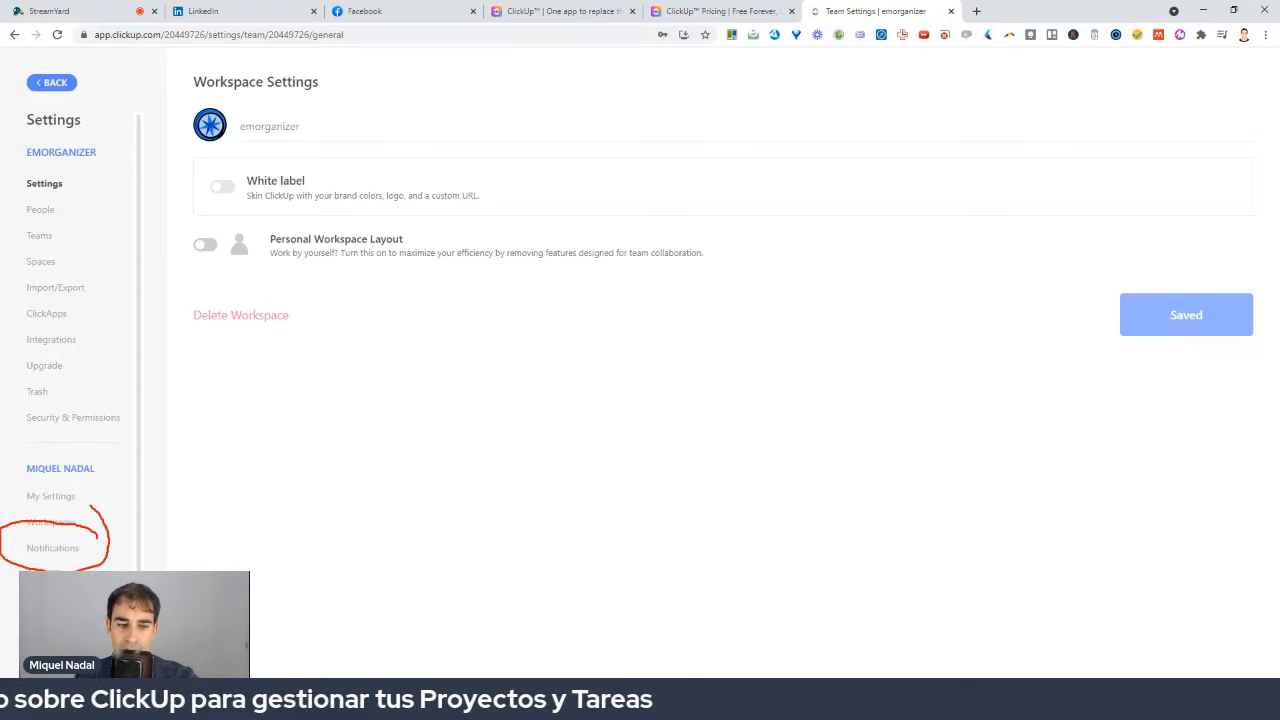
Untick Email, Mobile and Web alerts for Resolved comments, then review the remaining notification options.
click(52, 548)
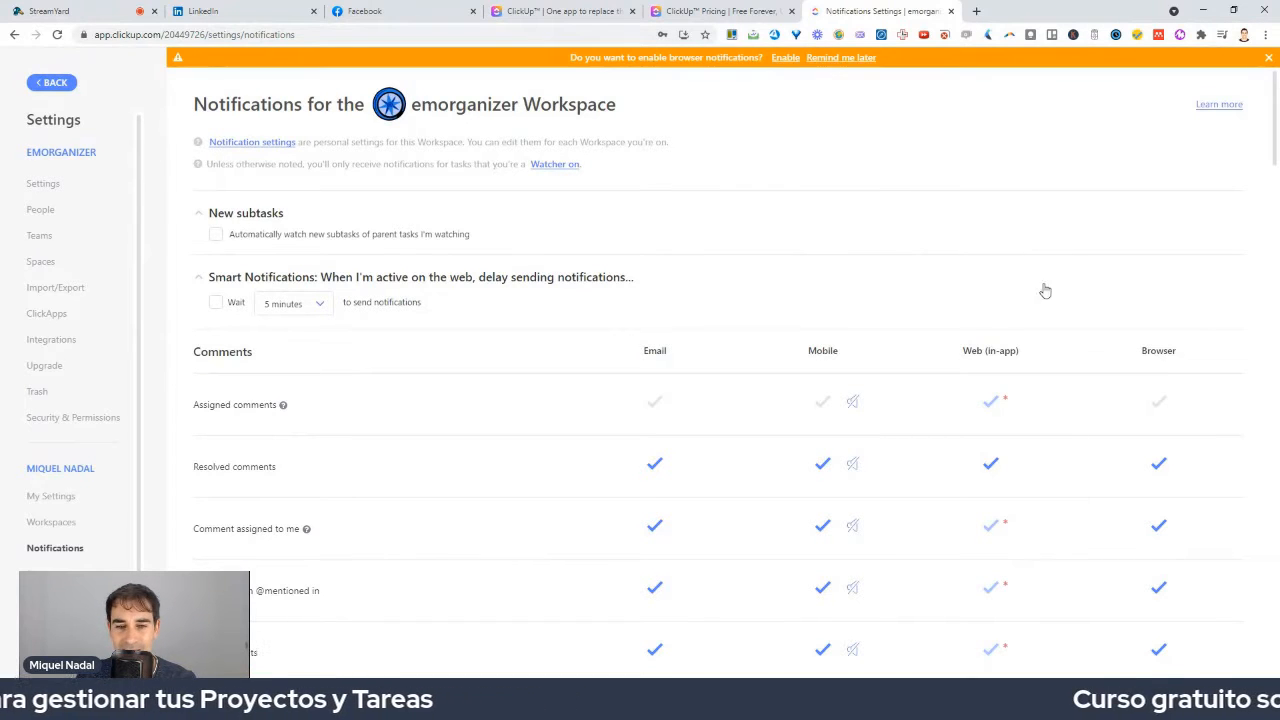
click(655, 470)
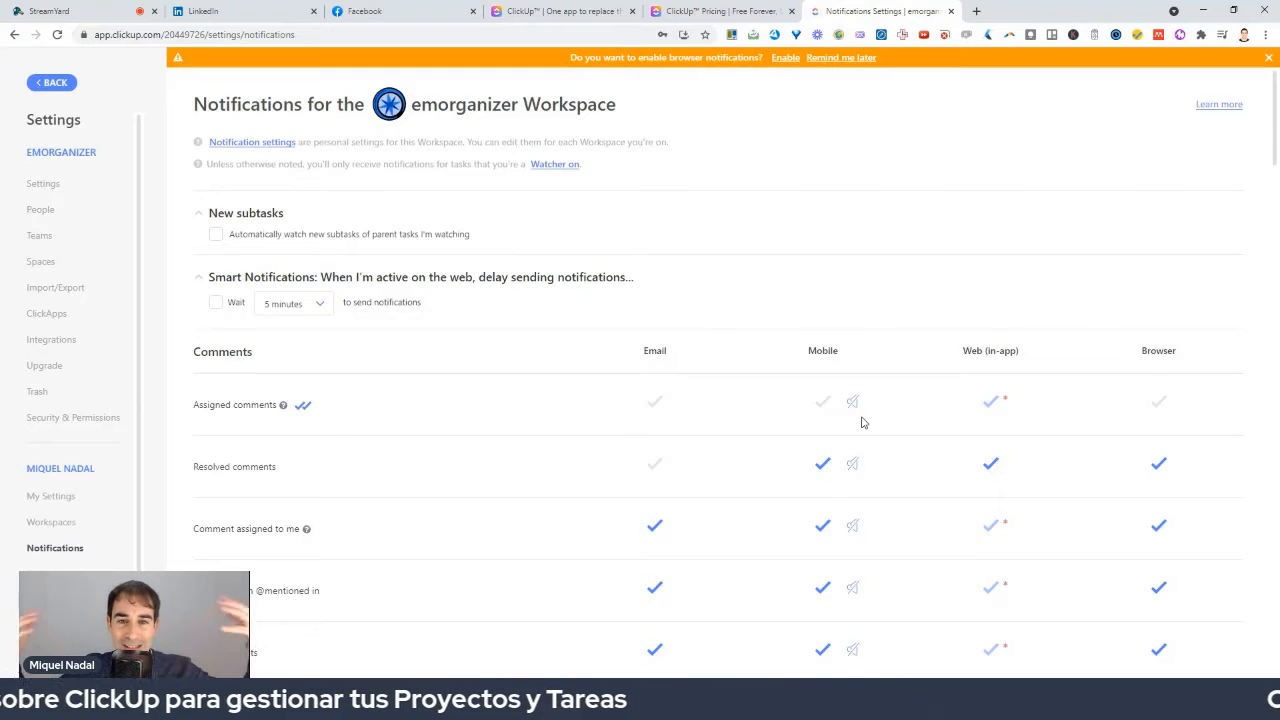
click(823, 464)
click(990, 464)
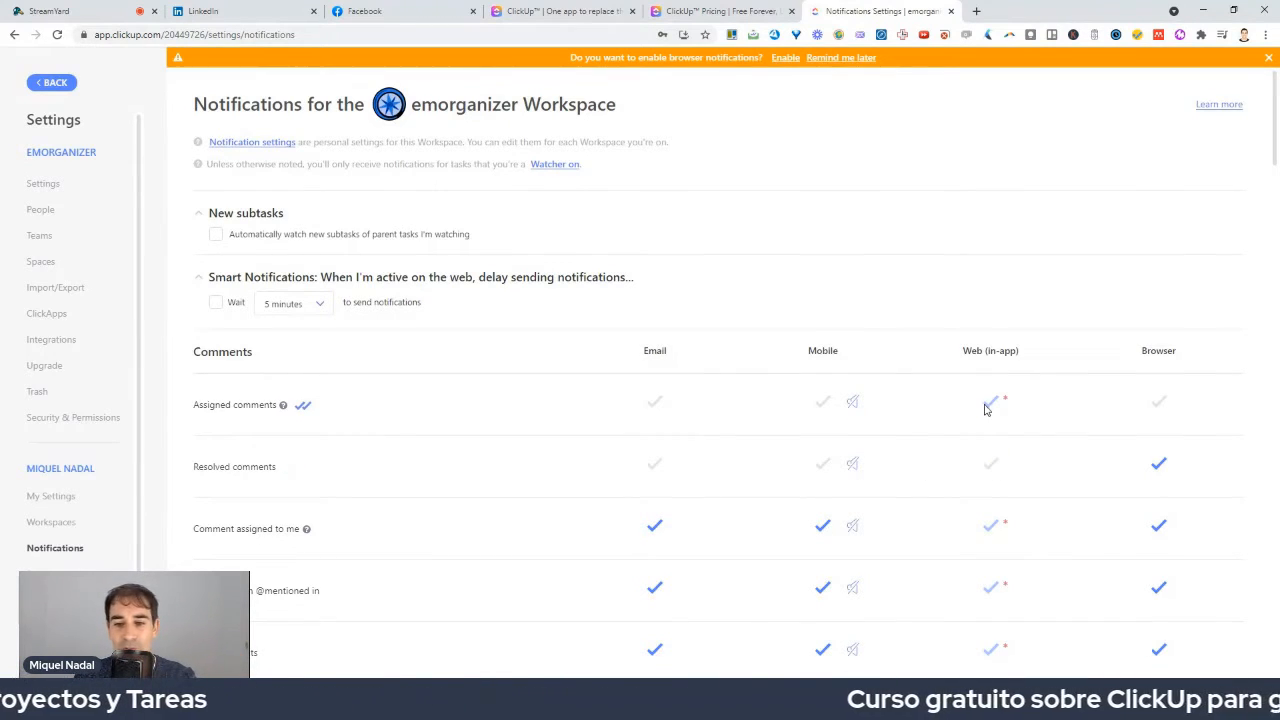
scroll(930, 470, down, 2)
scroll(926, 473, down, 1)
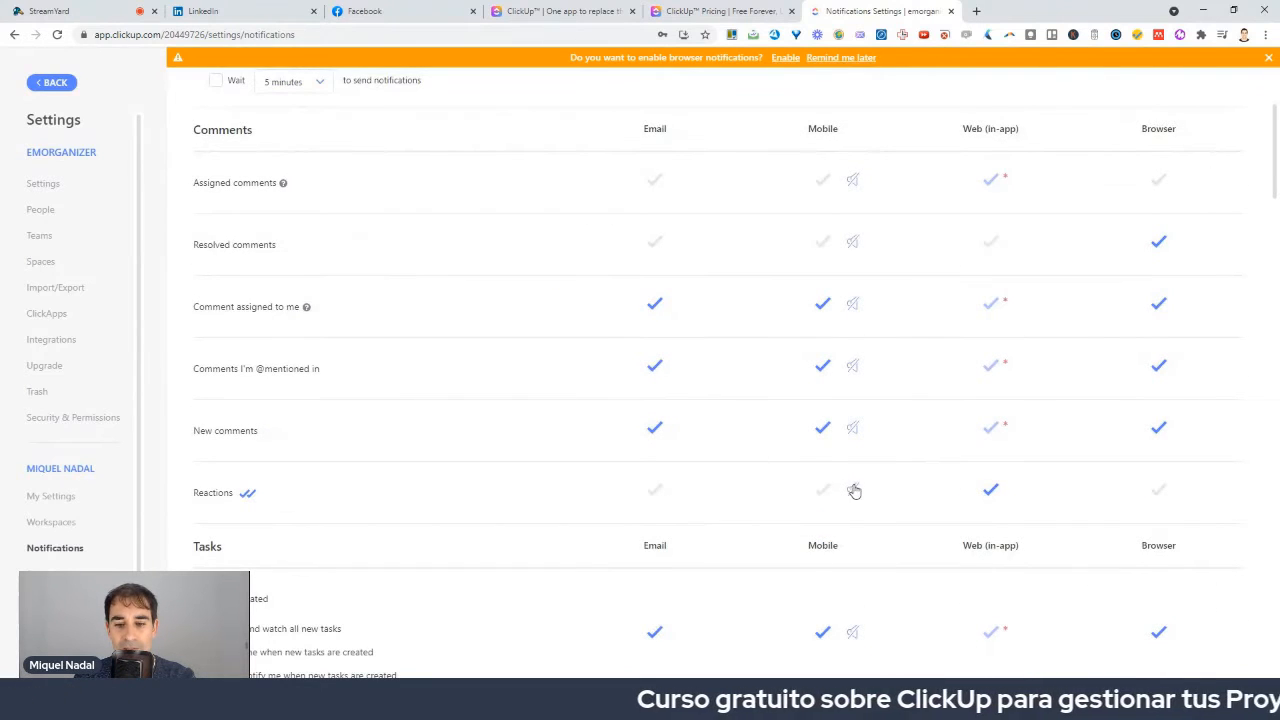
scroll(776, 503, up, 1)
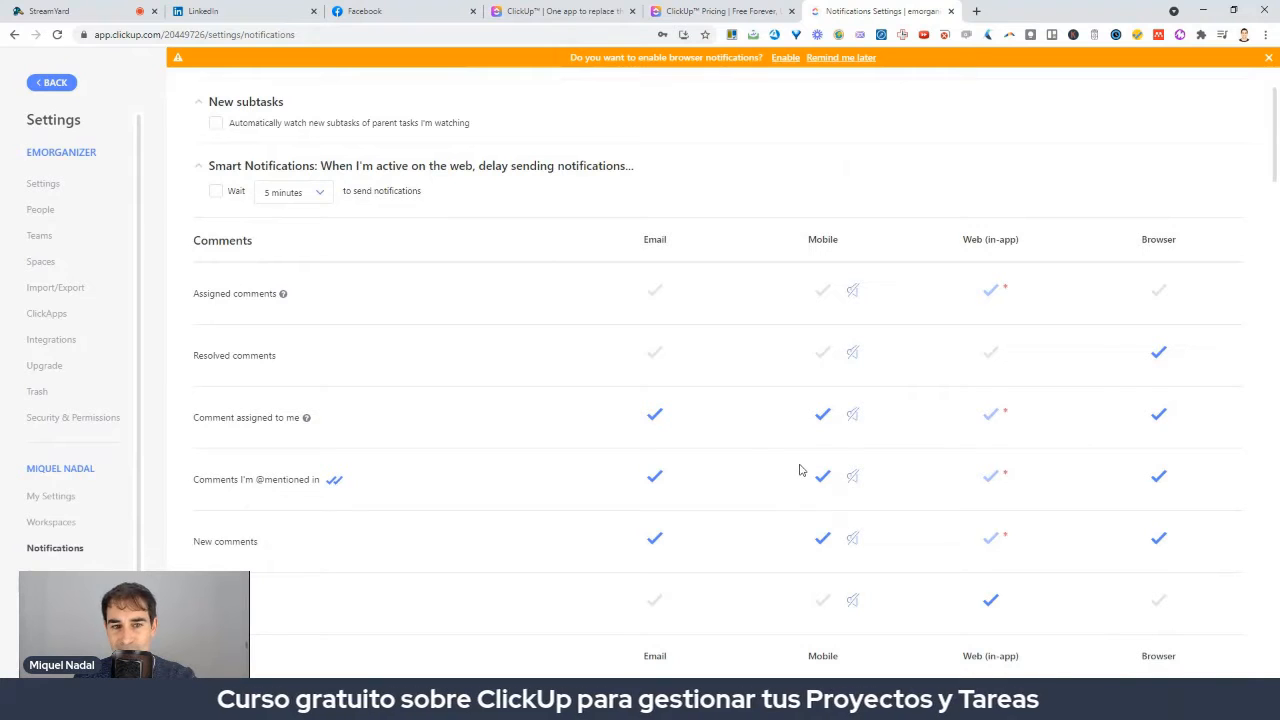
scroll(864, 418, down, 2)
scroll(864, 418, down, 6)
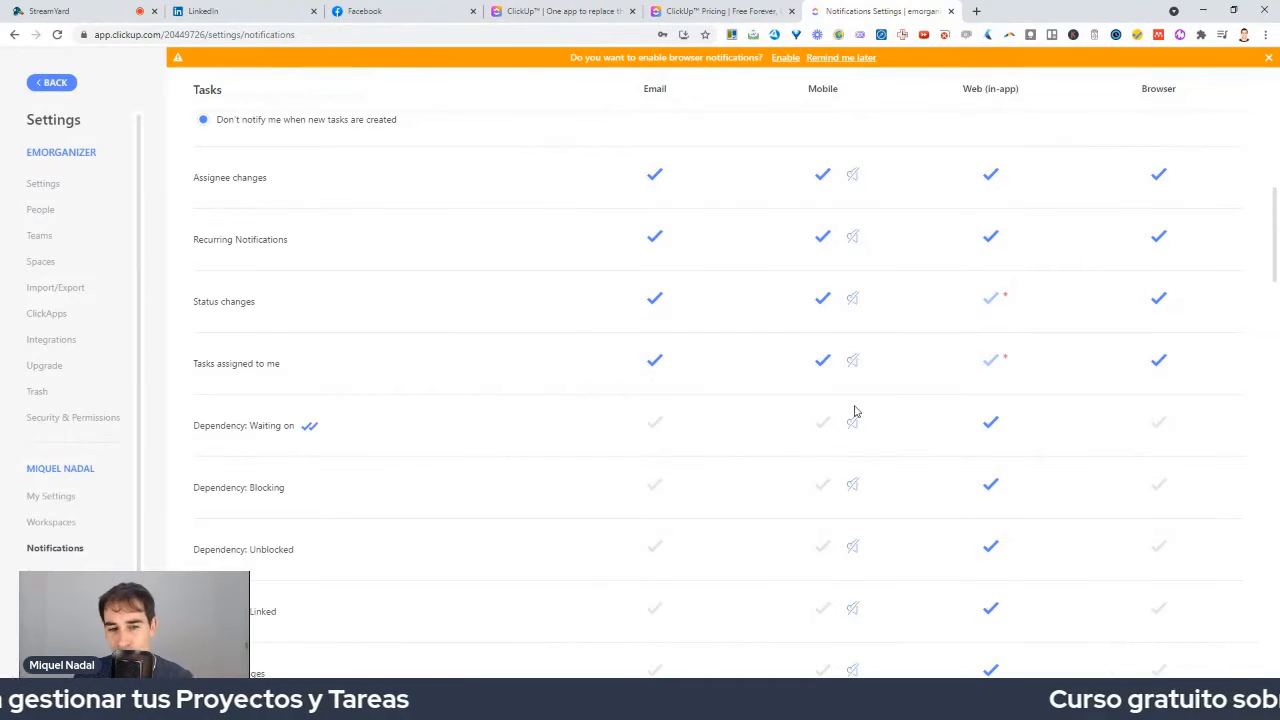
scroll(855, 411, down, 12)
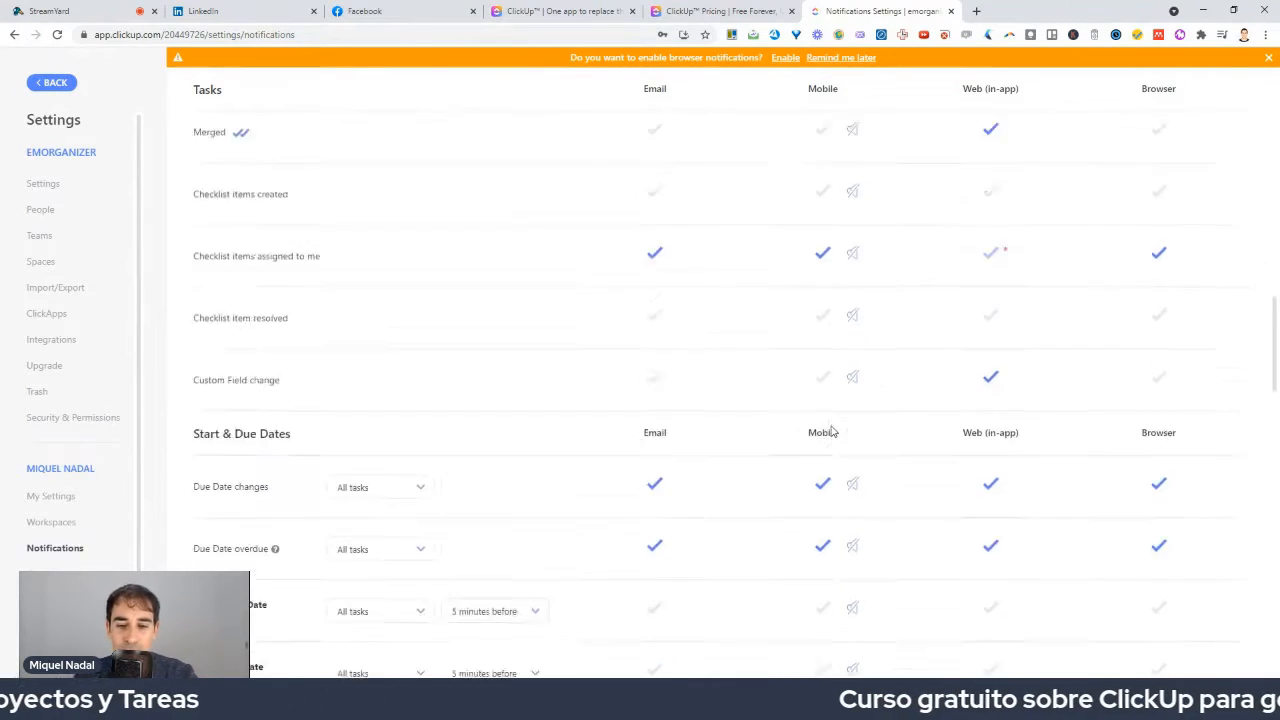
scroll(831, 433, down, 1)
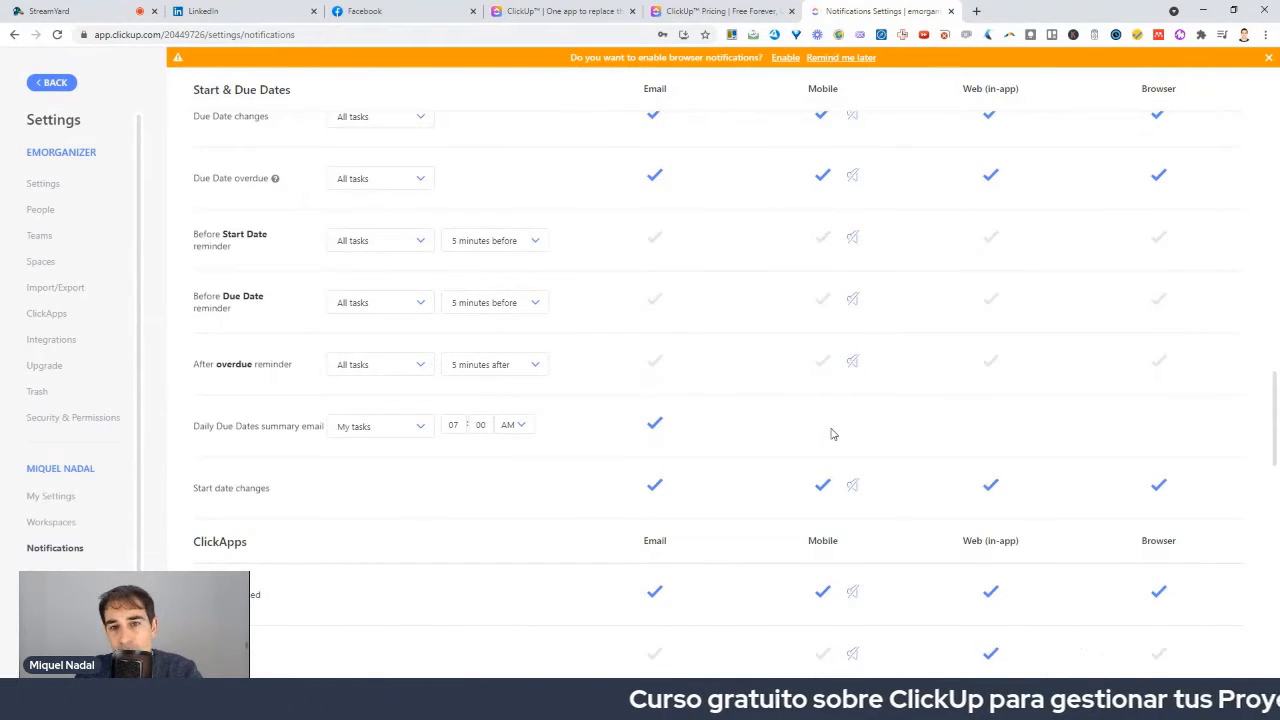
scroll(815, 440, down, 3)
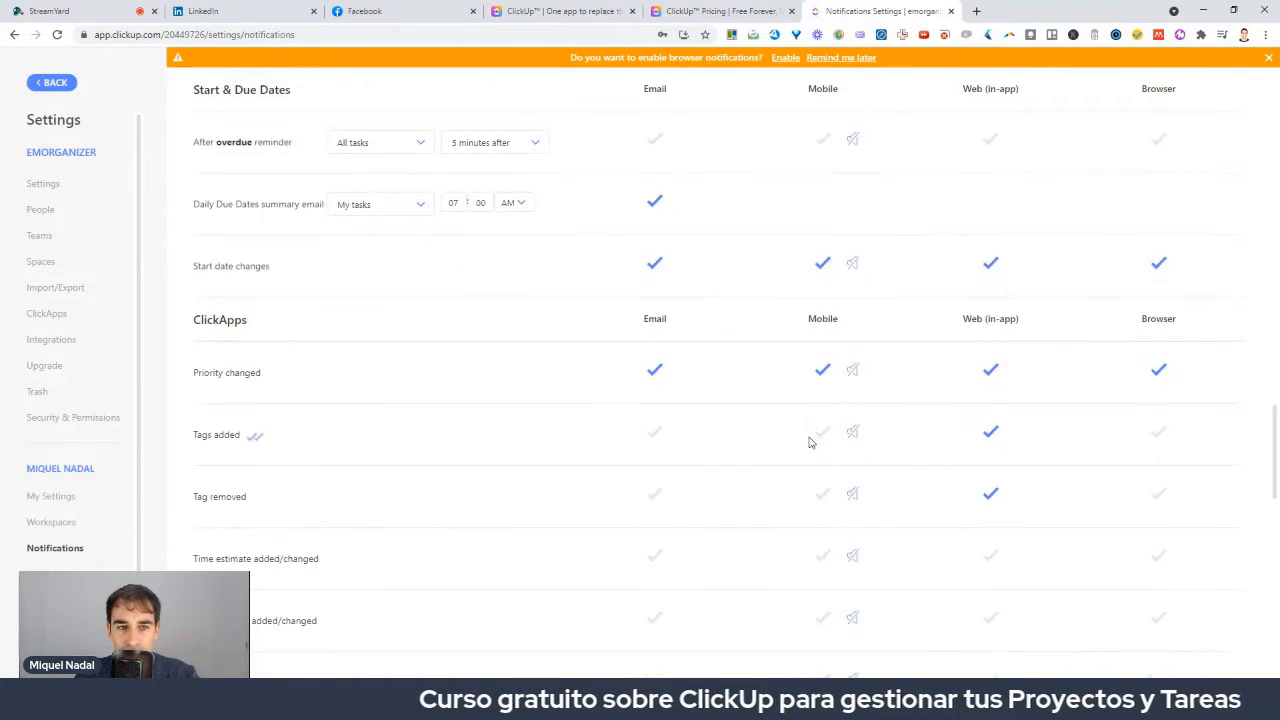
scroll(810, 443, up, 5)
scroll(809, 443, down, 12)
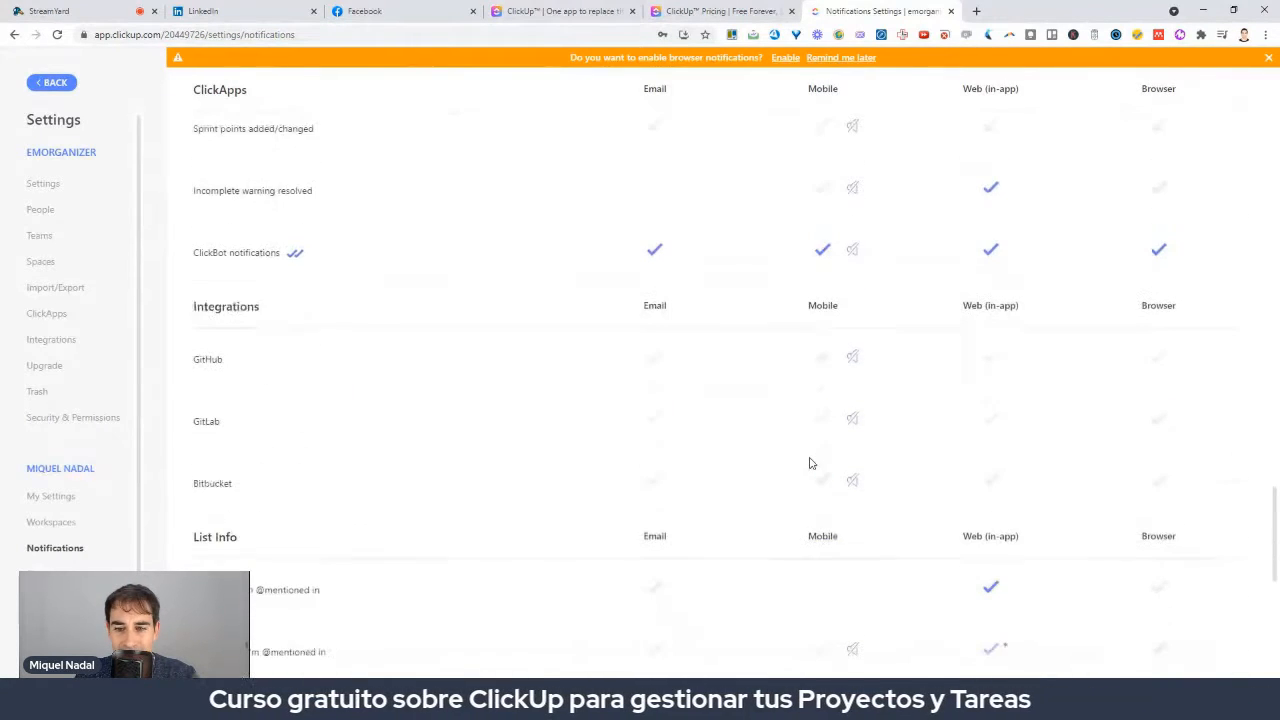
scroll(810, 463, down, 3)
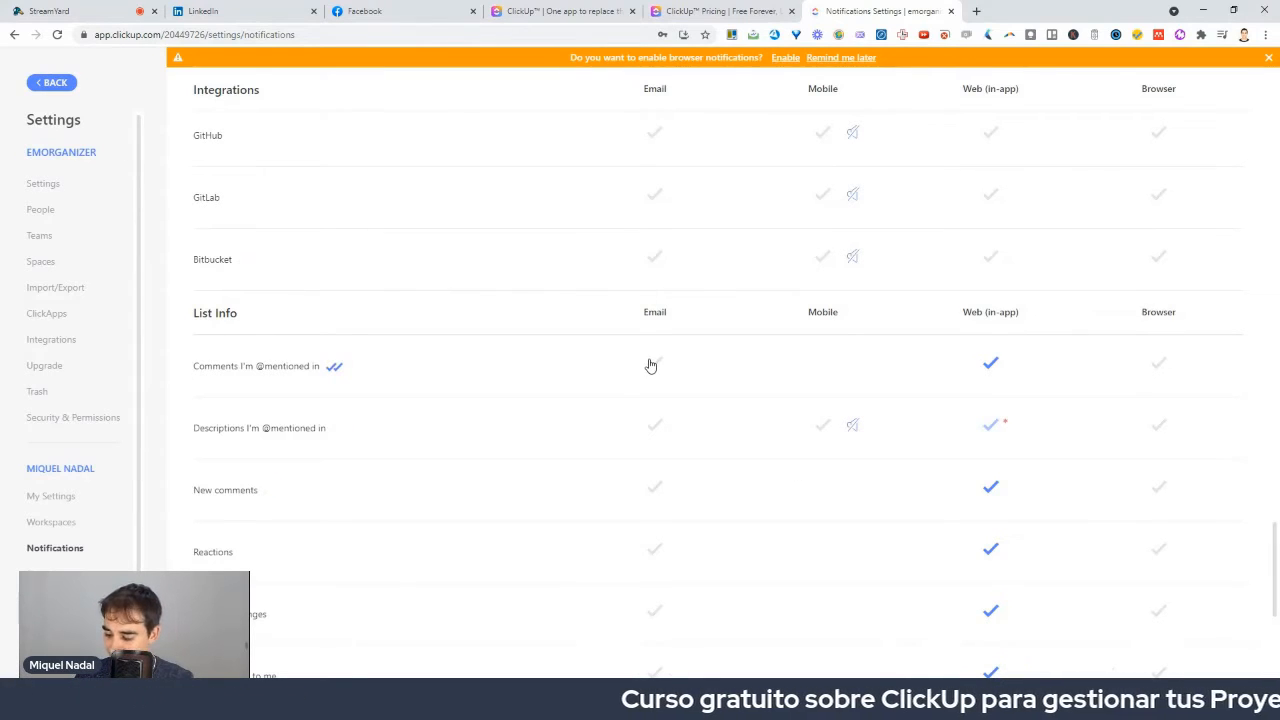
Go back to the Plan Semanal (template) board and show the sidebar settings menu.
click(52, 83)
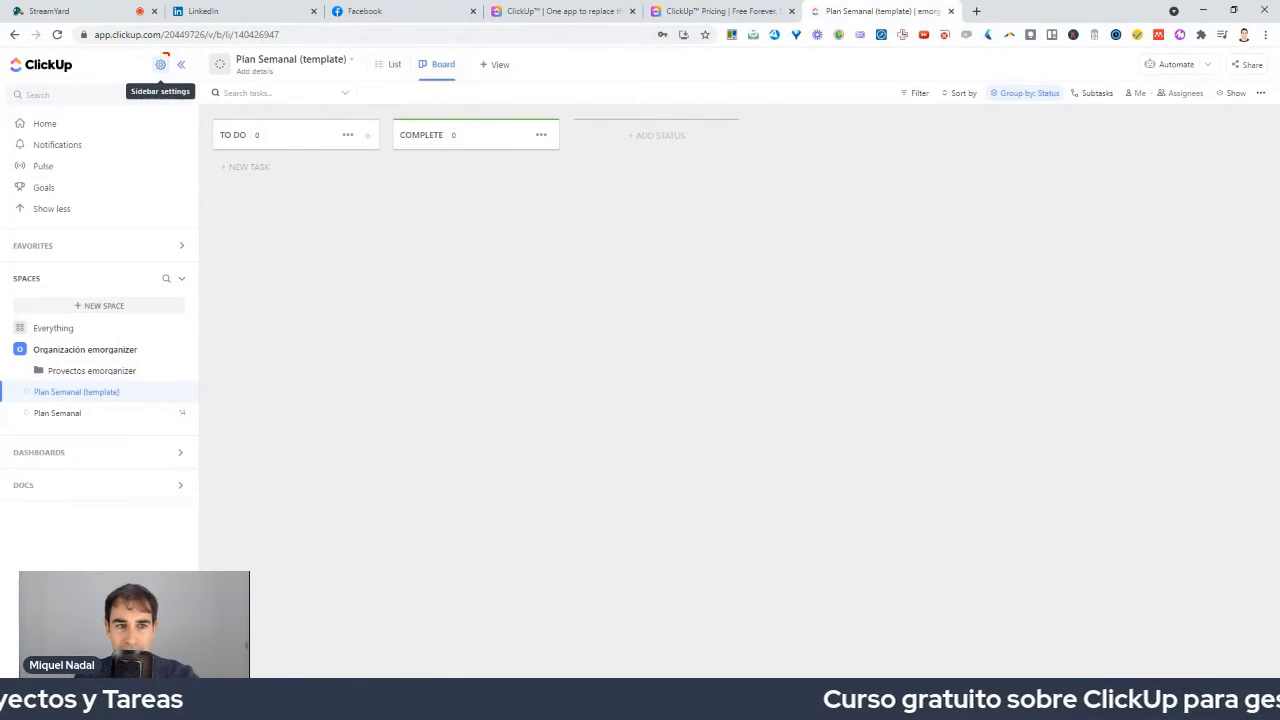
mouse_move(162, 54)
mouse_down()
mouse_move(182, 77)
mouse_move(166, 56)
mouse_up()
click(161, 64)
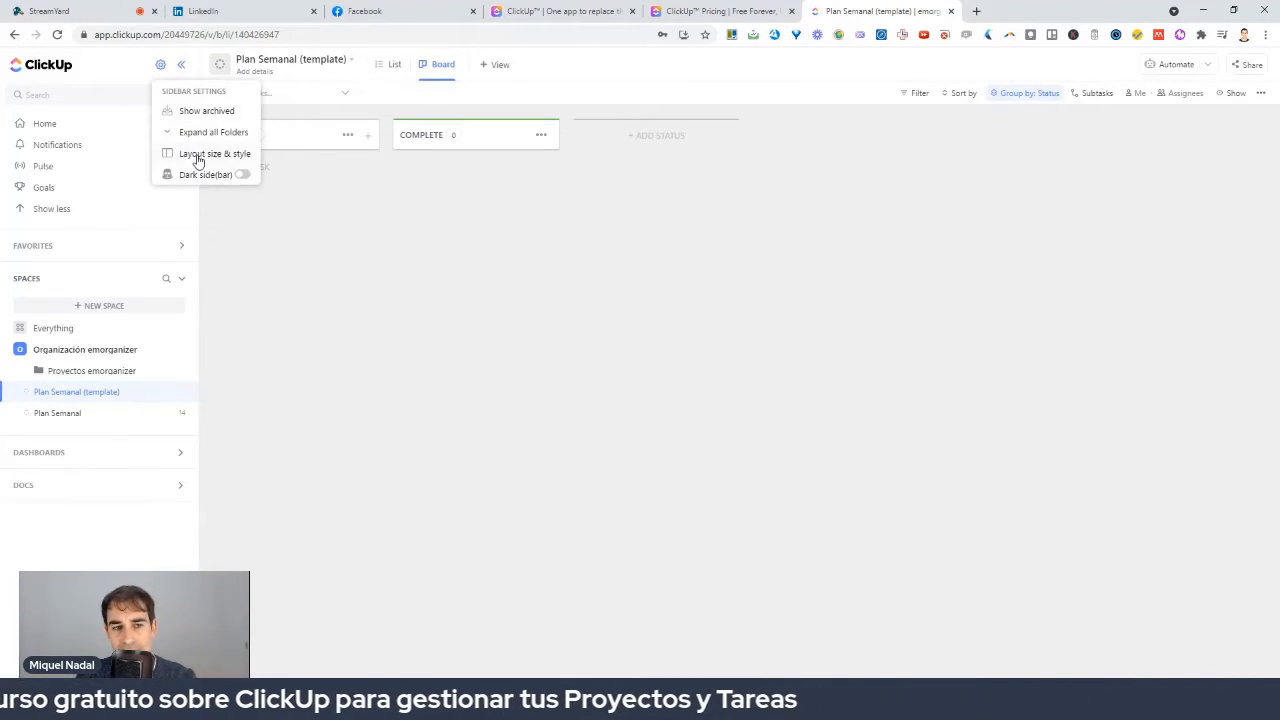
Turn on Dark sidebar under Layout size & style and confirm with Done.
click(198, 158)
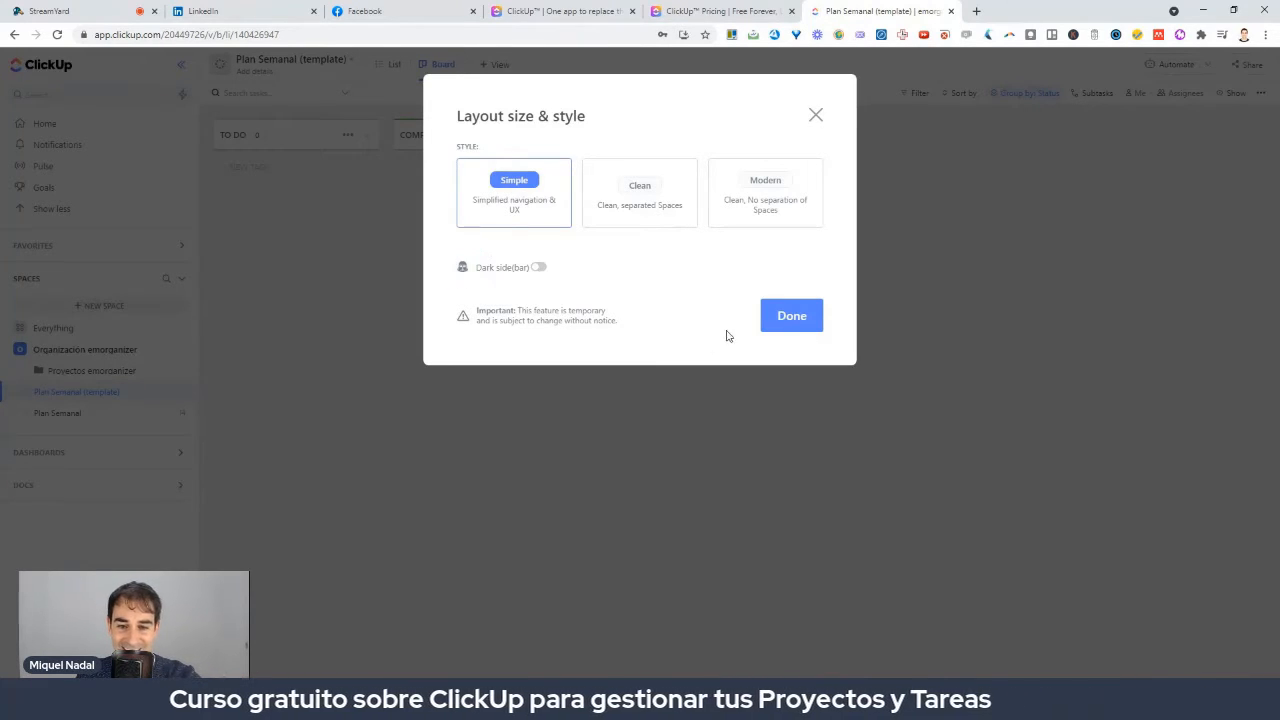
click(540, 268)
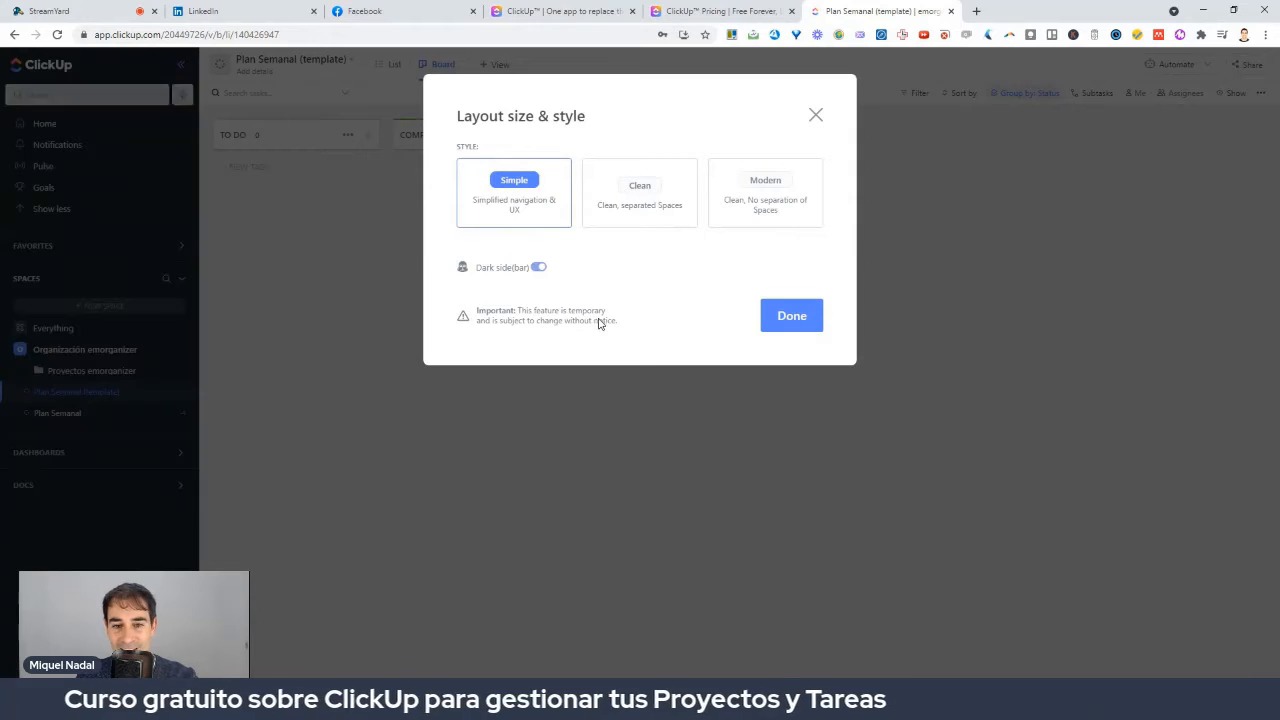
click(791, 316)
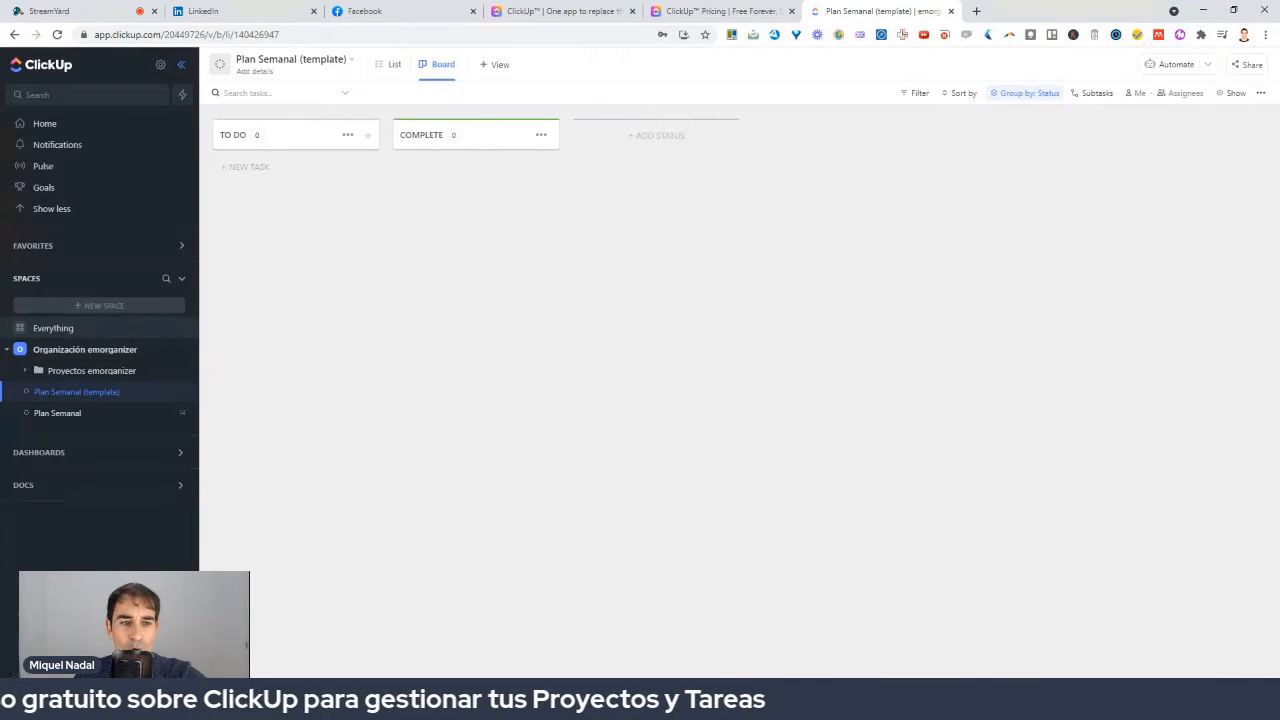
mouse_move(138, 291)
mouse_down()
mouse_move(136, 330)
mouse_move(142, 288)
mouse_up()
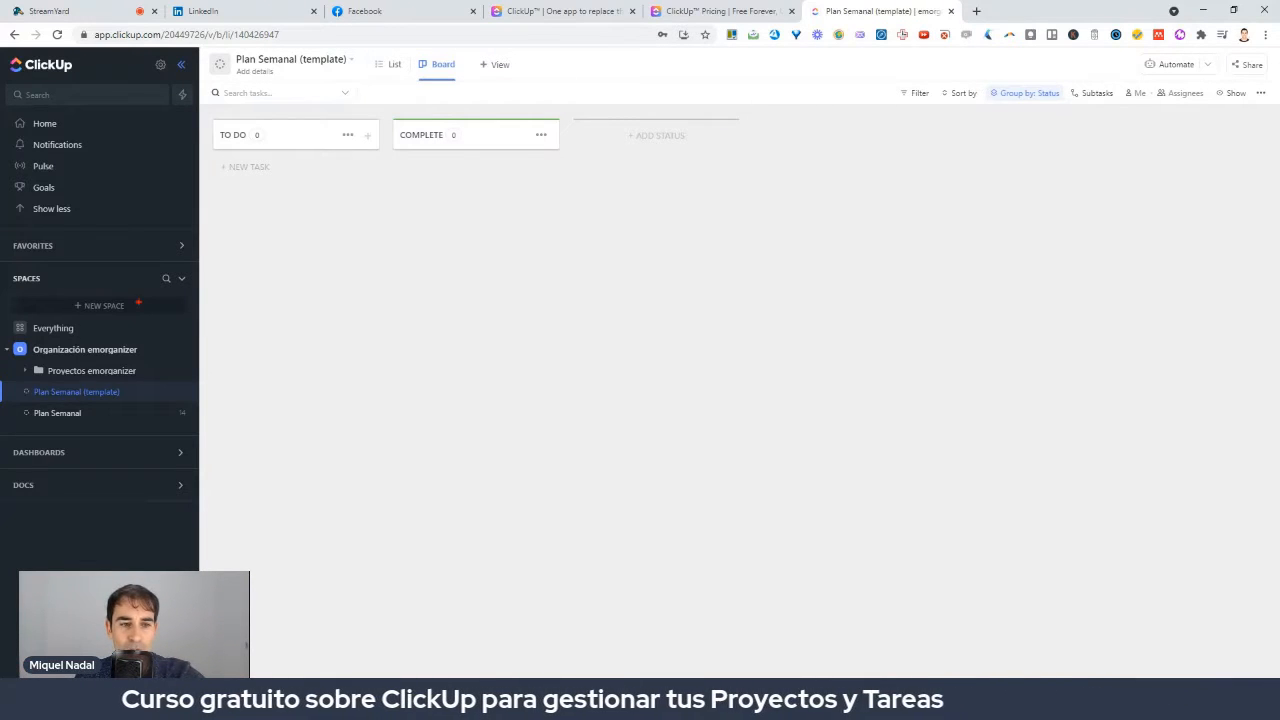
mouse_move(148, 292)
mouse_down()
mouse_move(126, 283)
mouse_move(136, 352)
mouse_move(134, 280)
mouse_up()
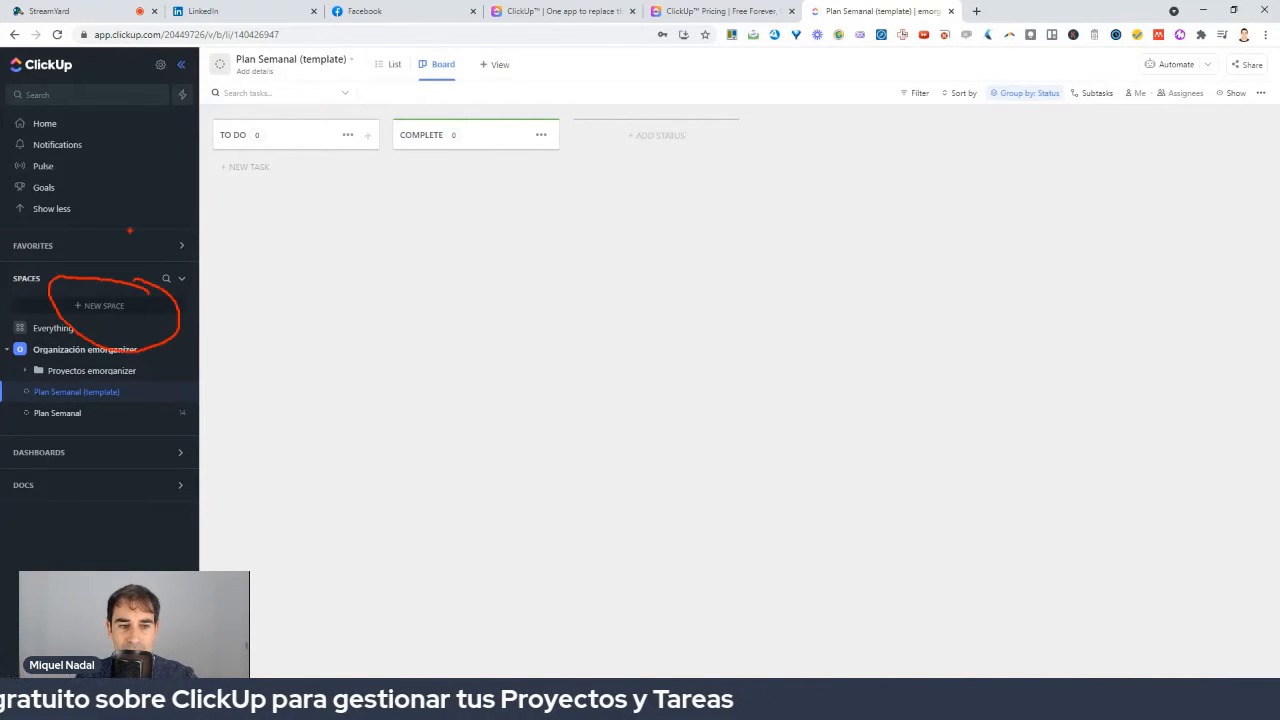
mouse_move(129, 230)
mouse_down()
mouse_move(106, 284)
mouse_move(146, 296)
mouse_up()
key(Escape)
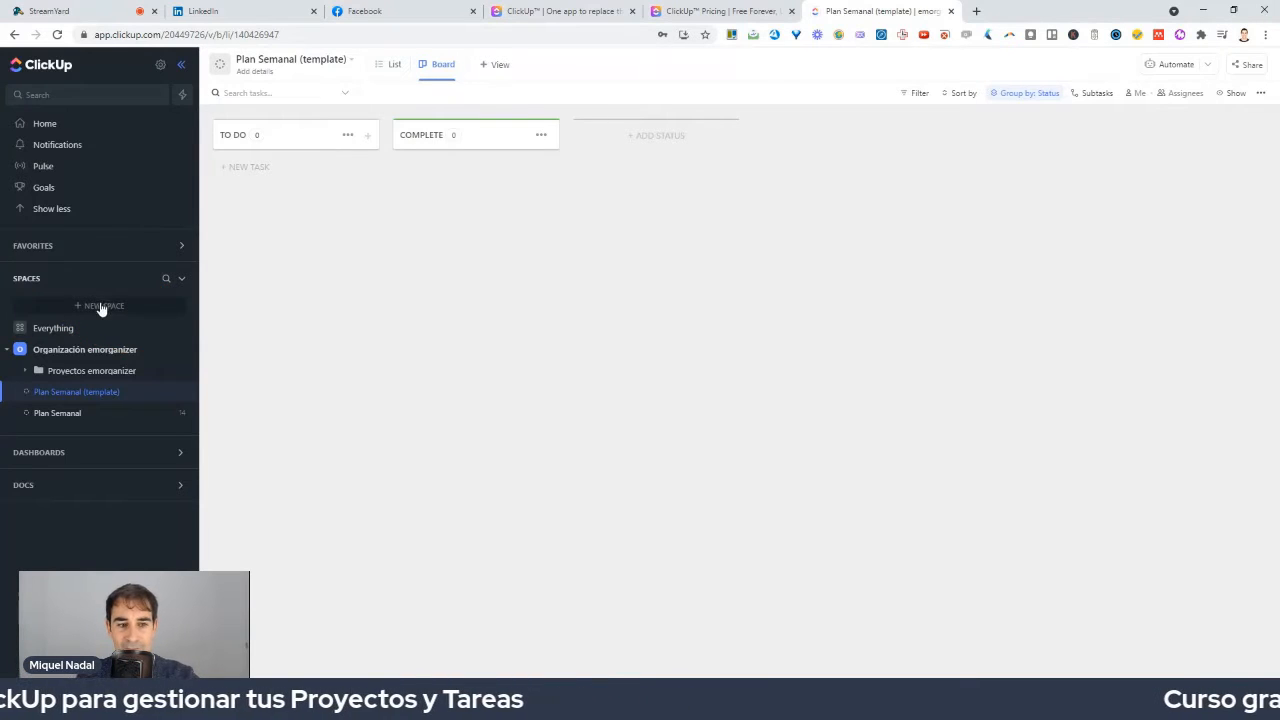
Start a new Space named 'emorganizer' and browse the available Space templates.
click(100, 306)
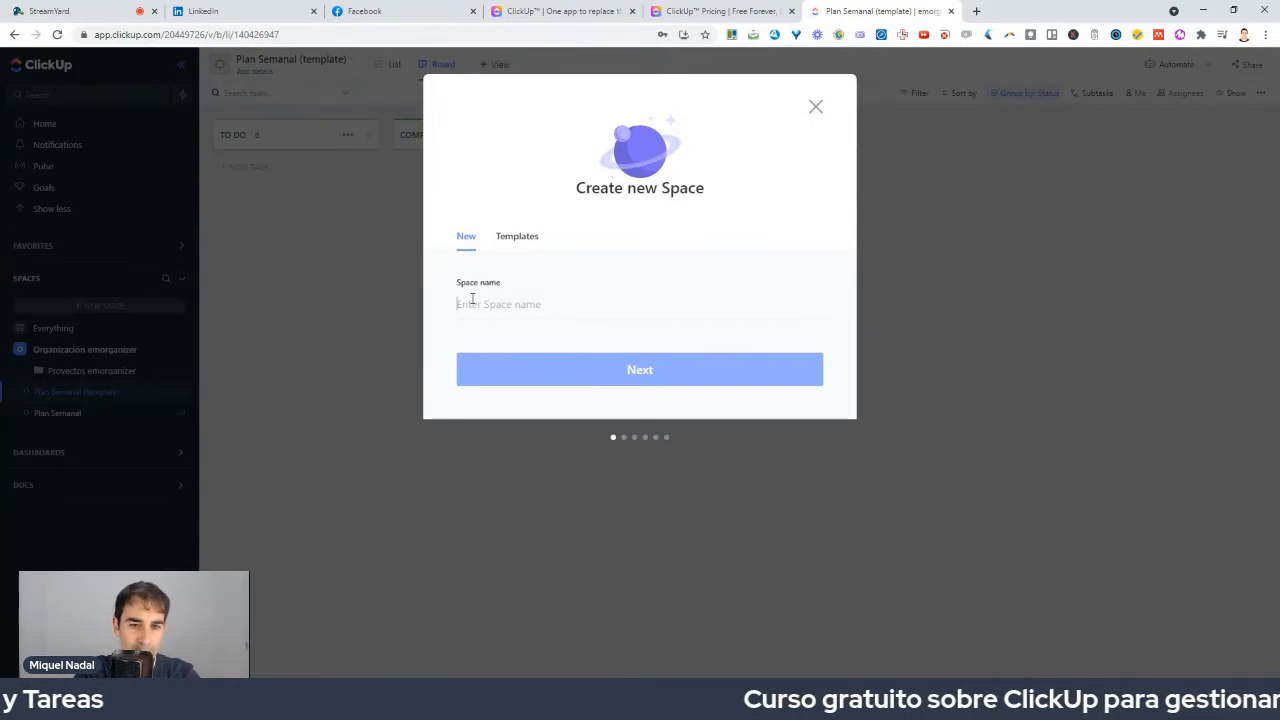
text(emo)
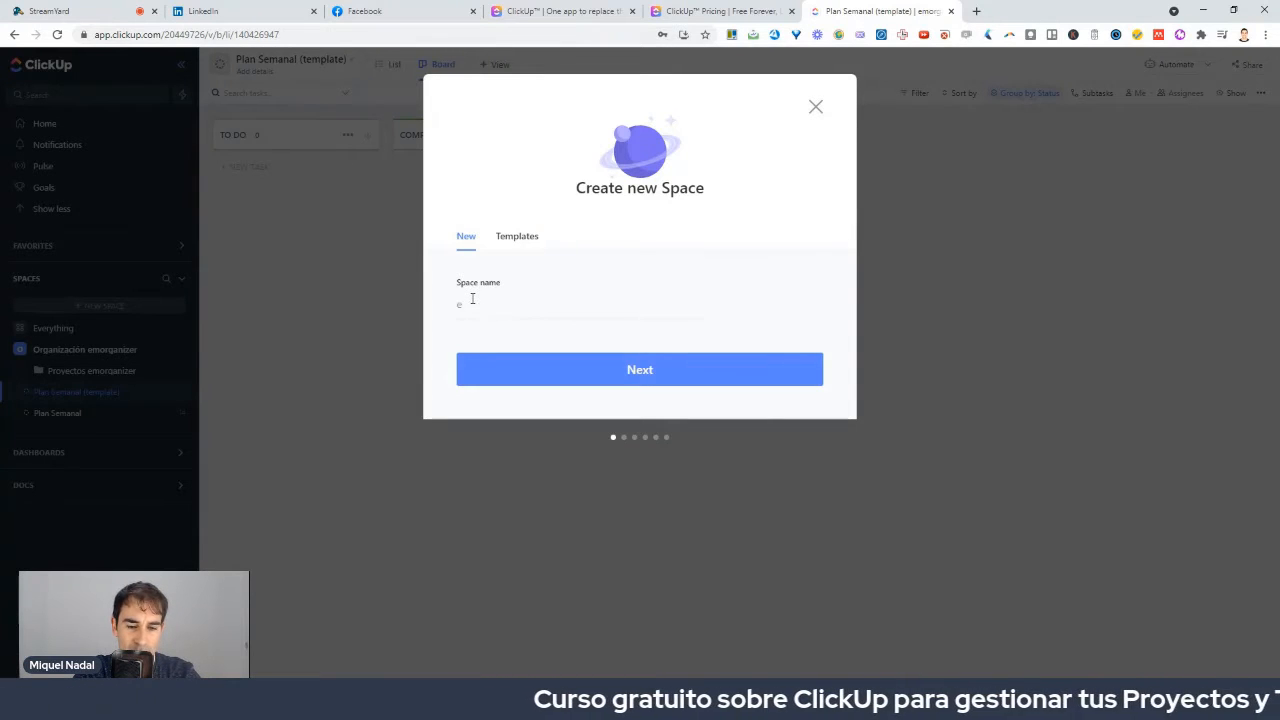
key(BackSpace)
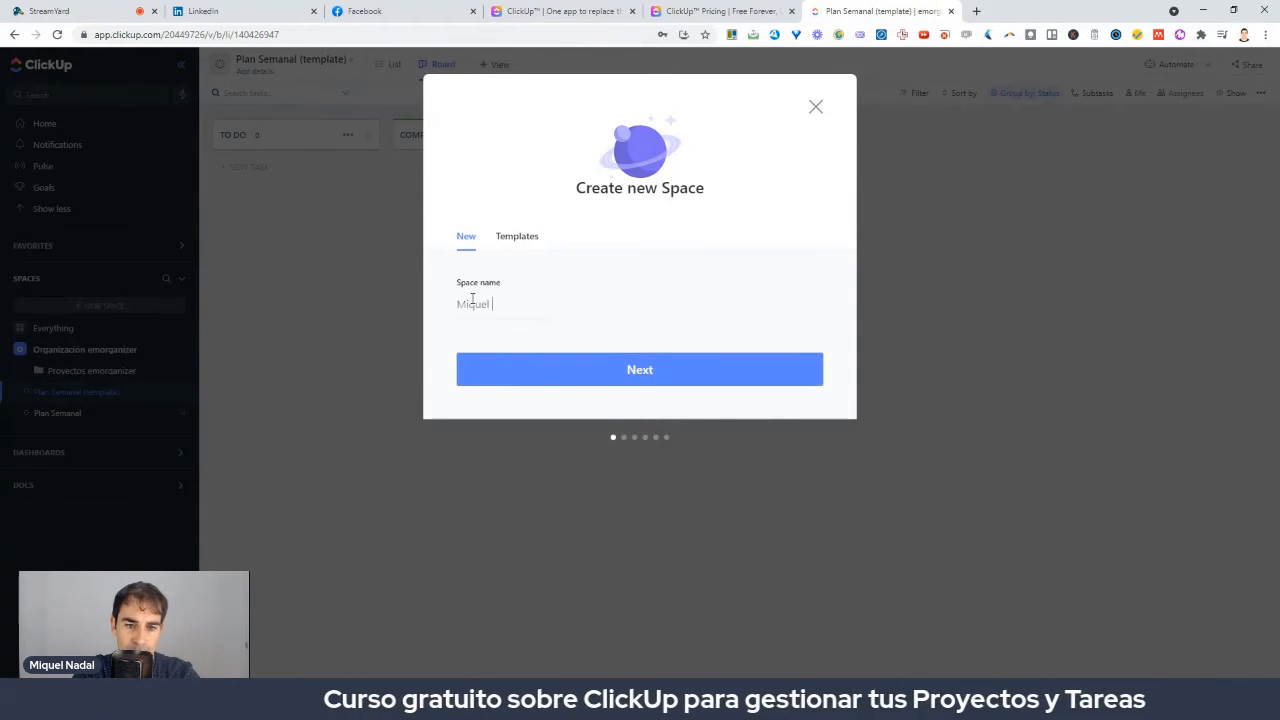
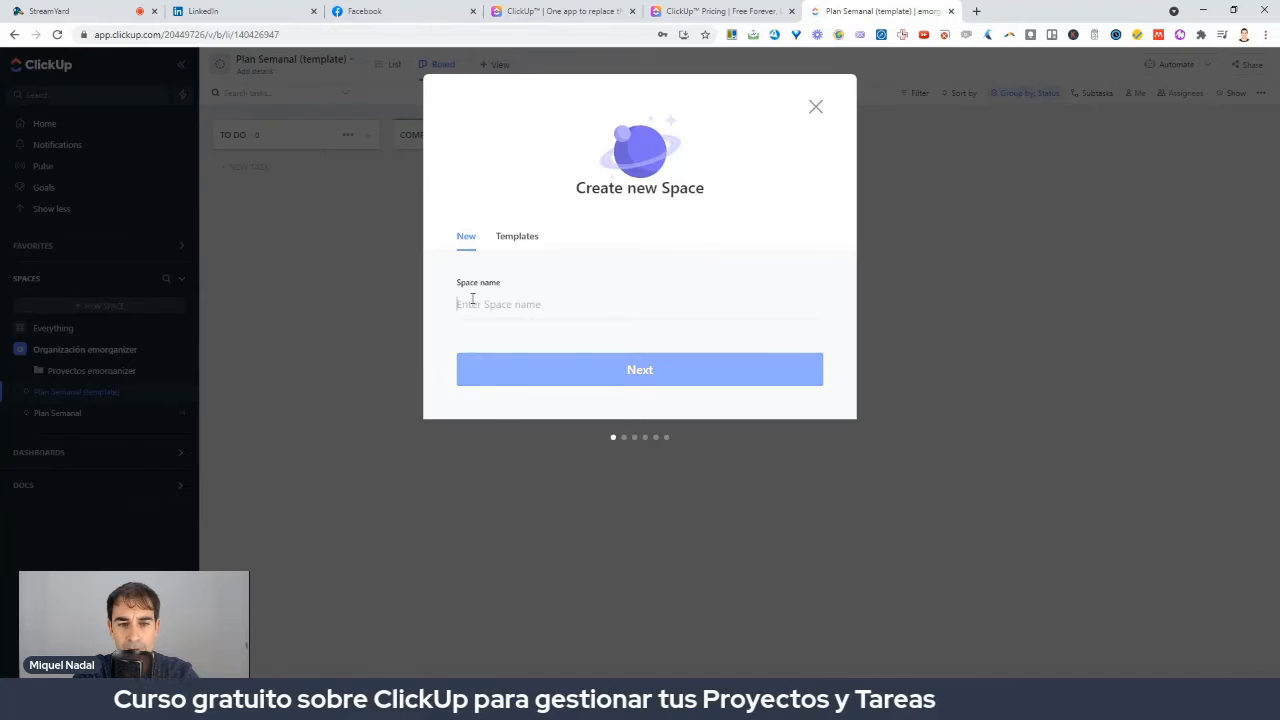
text(emorganizer)
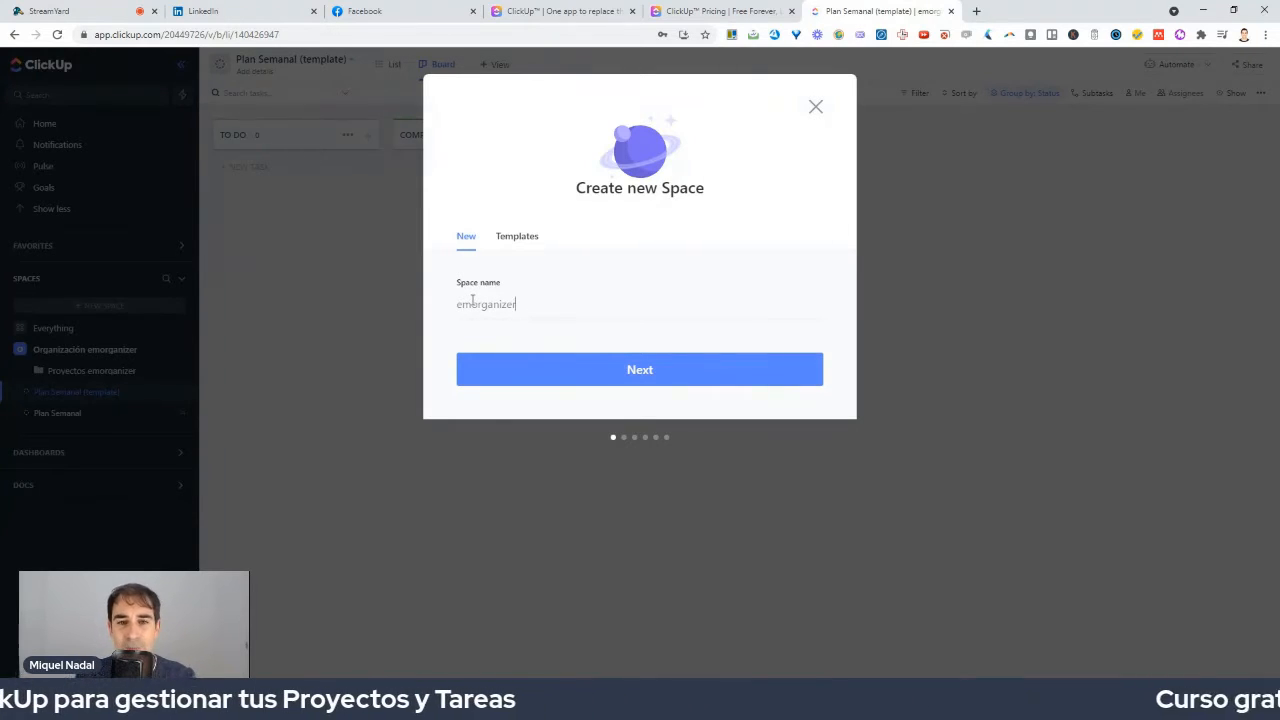
click(517, 244)
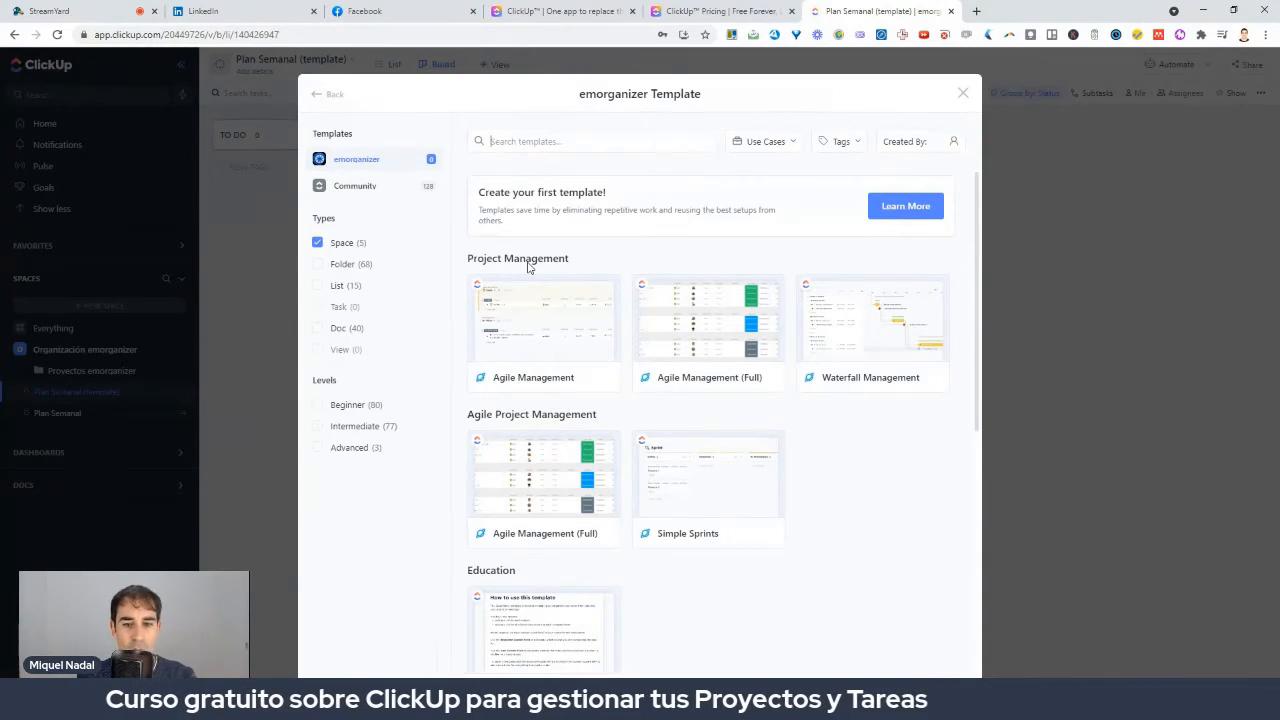
Look through the Agile and Waterfall templates, then go Back to the Create new Space form.
scroll(560, 275, down, 2)
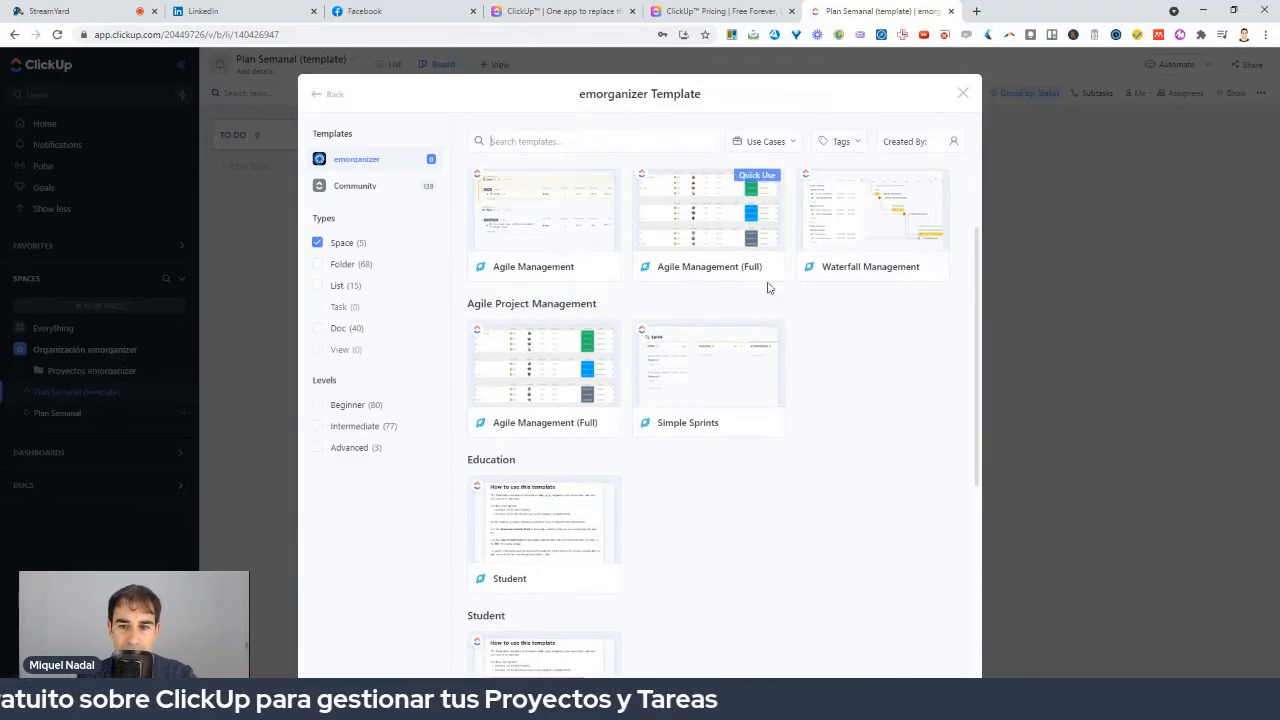
scroll(820, 300, up, 2)
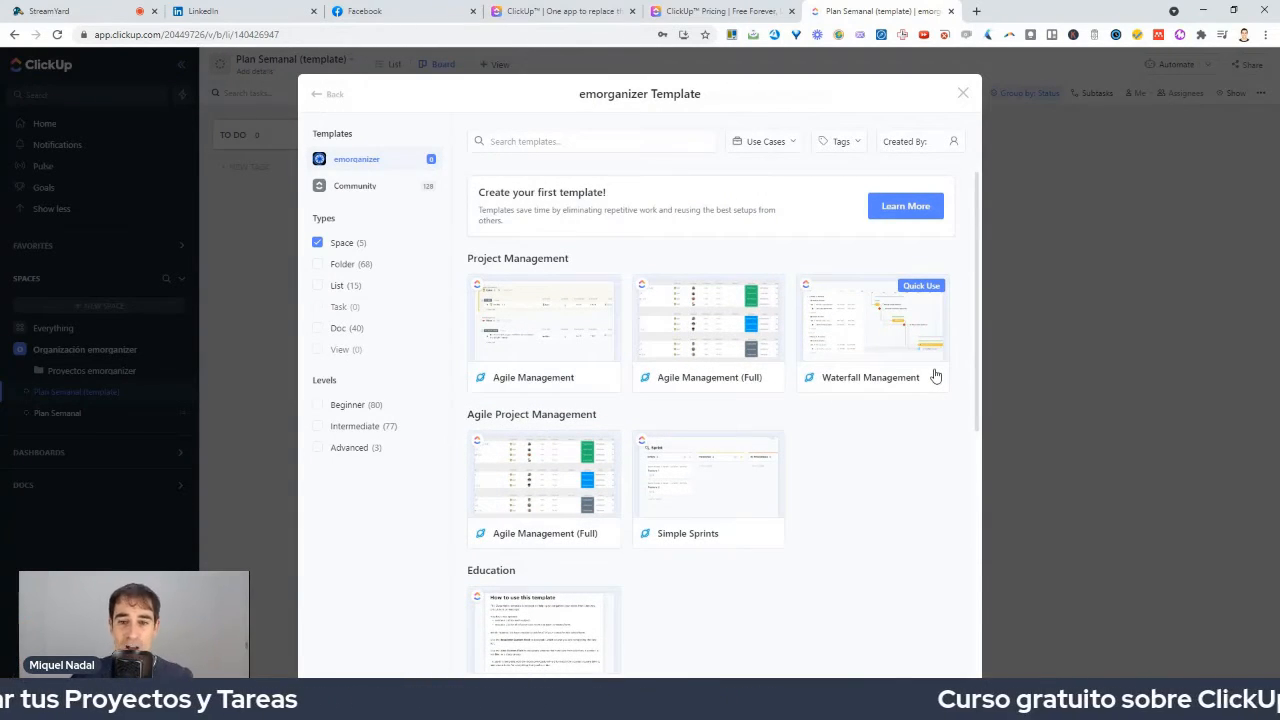
scroll(890, 385, down, 3)
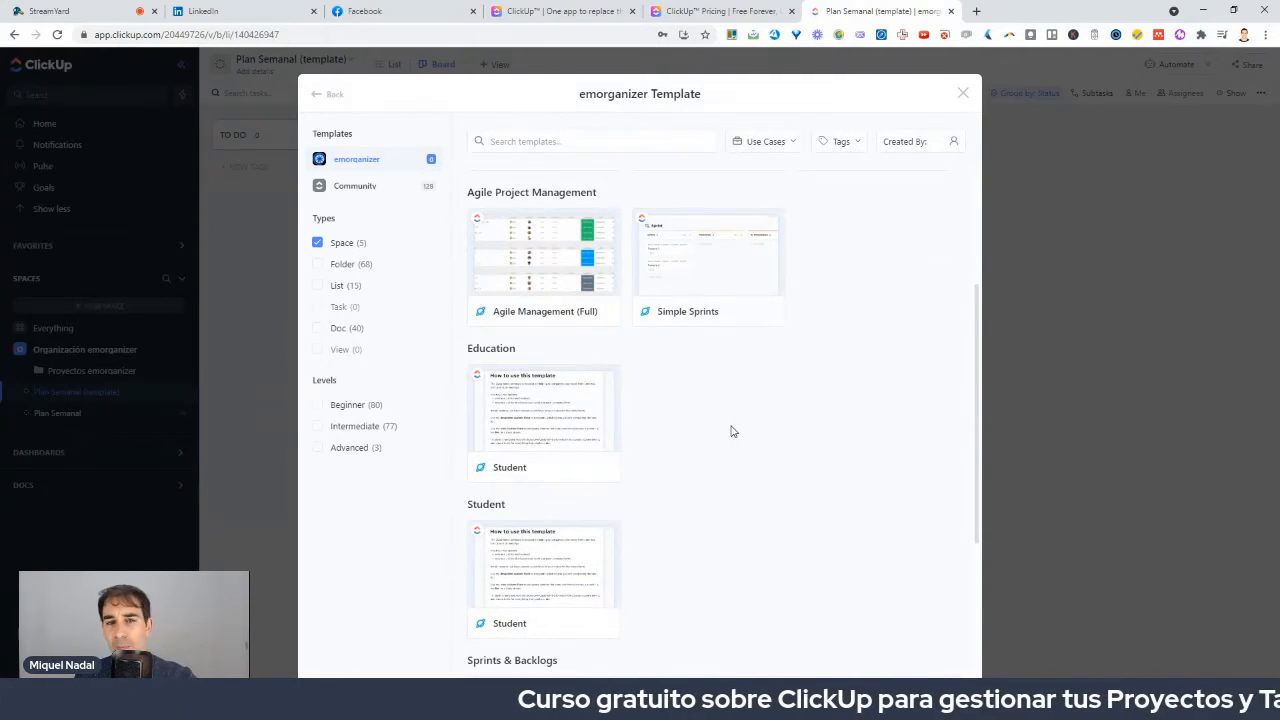
scroll(731, 431, down, 3)
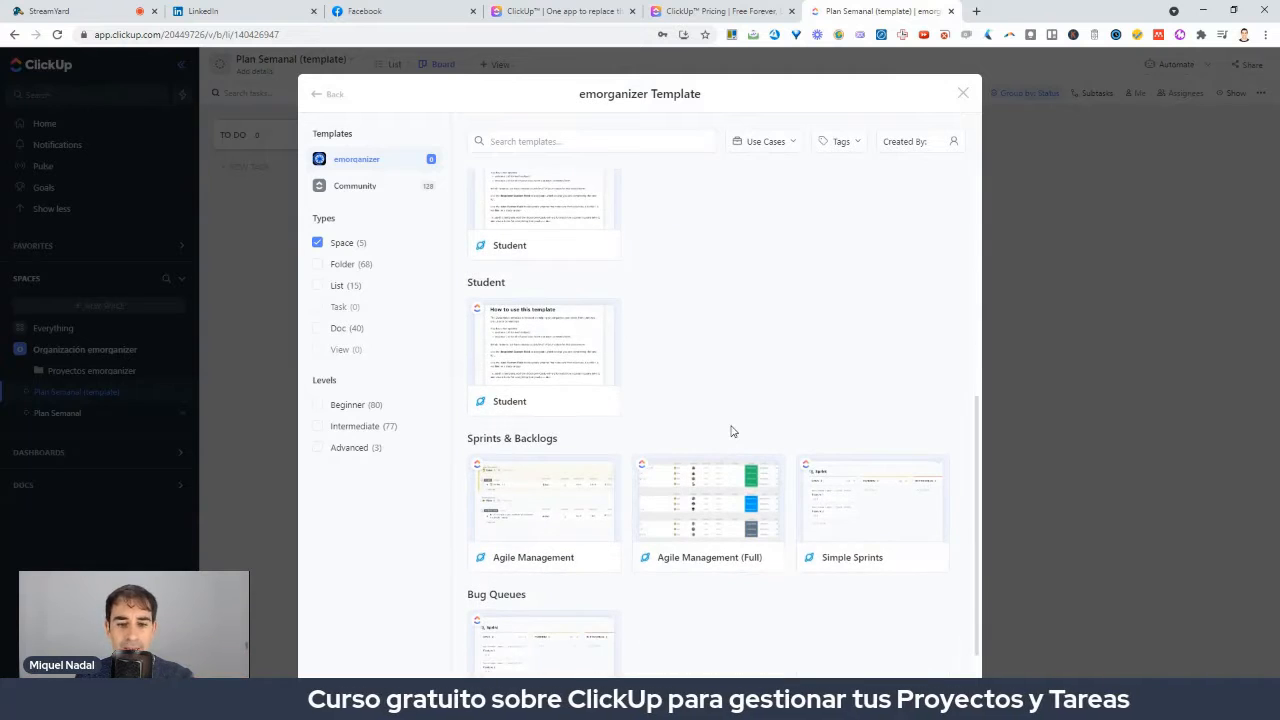
scroll(731, 431, down, 1)
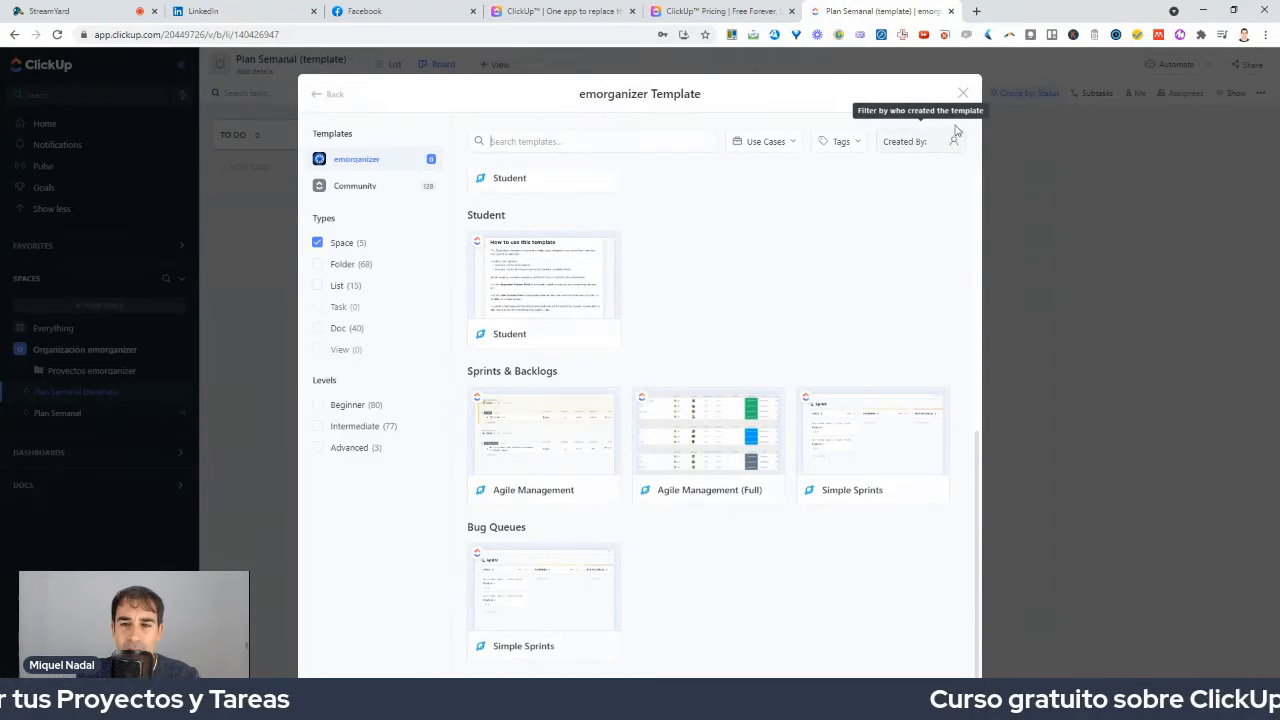
click(333, 94)
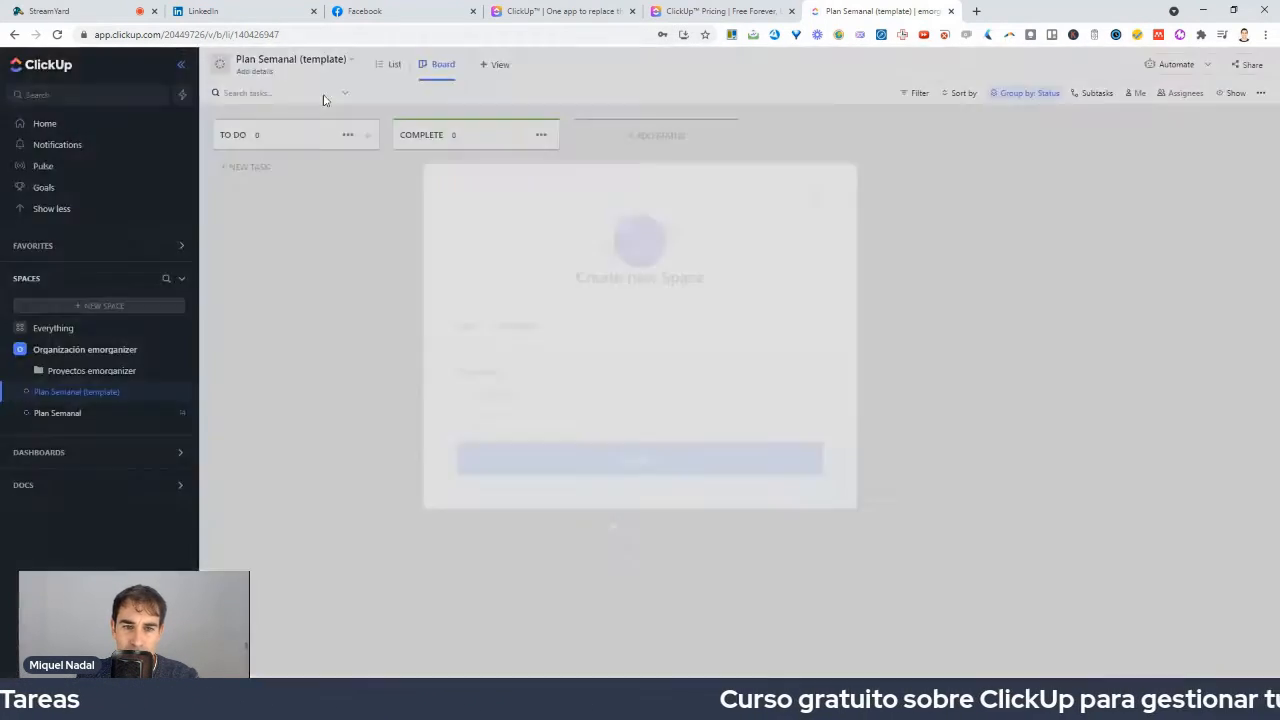
Choose the blue swatch as the emorganizer space's colour and advance to sharing settings.
click(676, 372)
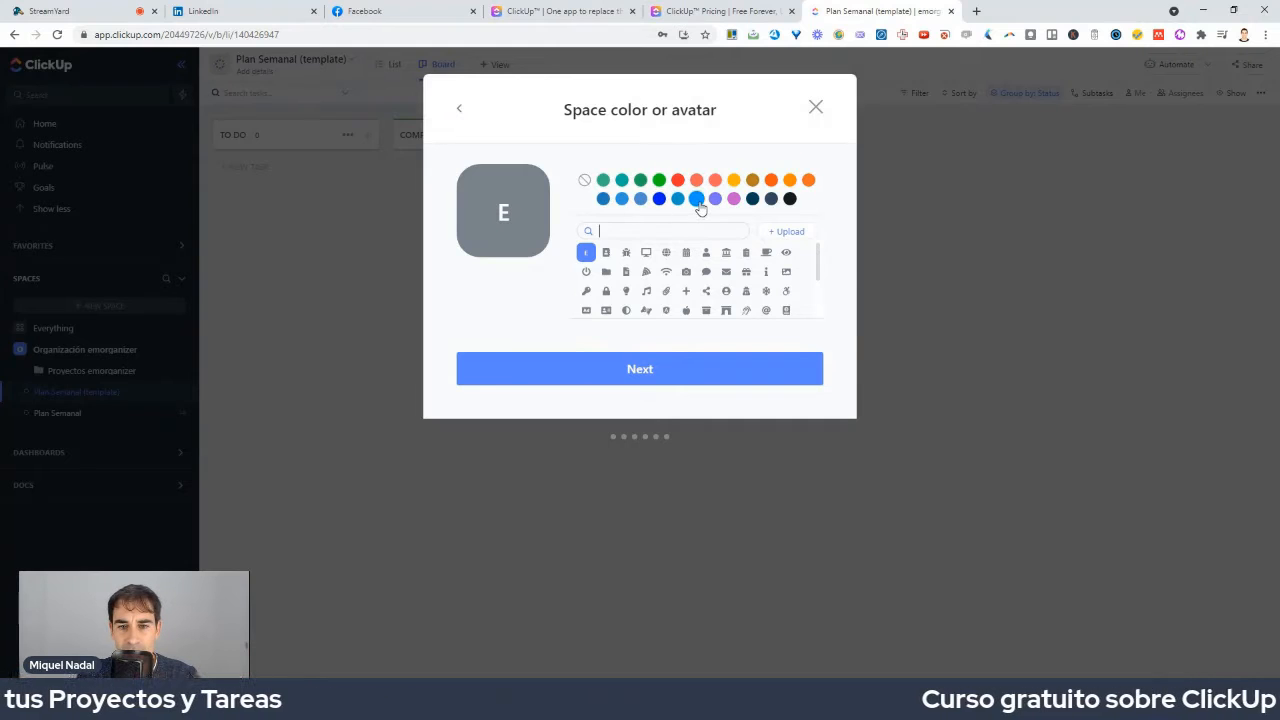
click(697, 199)
click(647, 380)
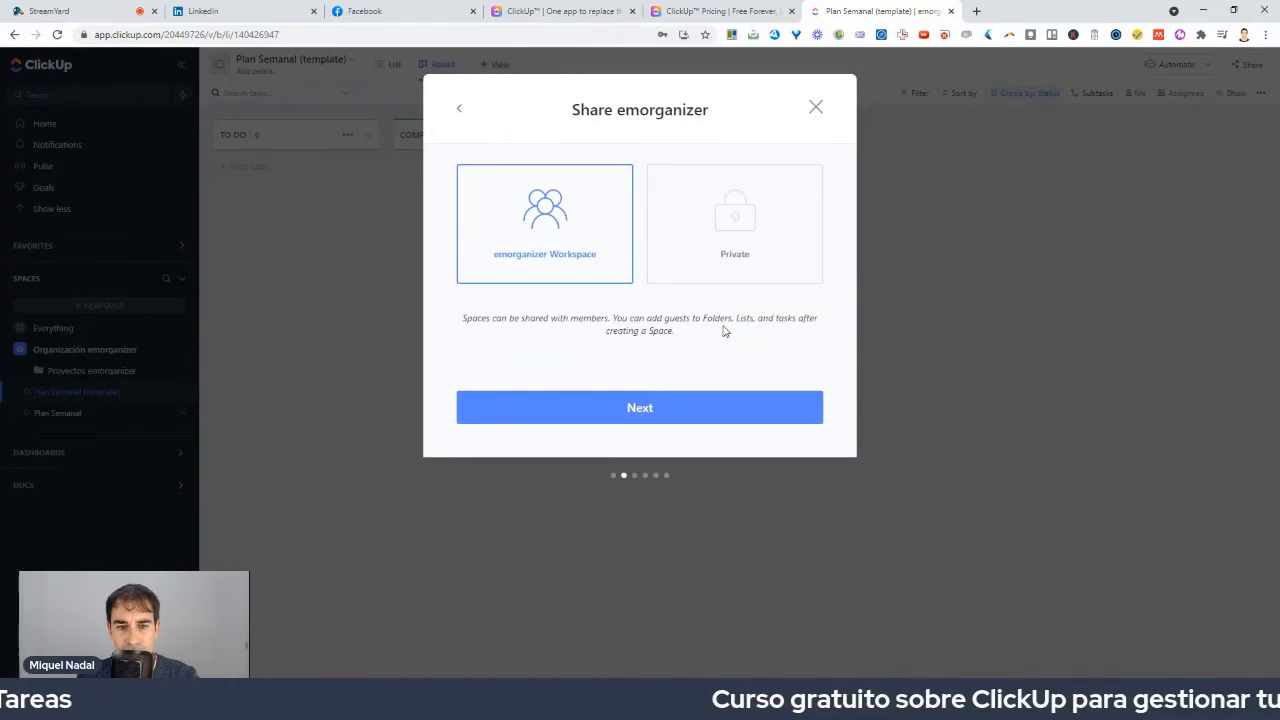
Set the emorganizer space to Private and continue to the task statuses step.
click(716, 207)
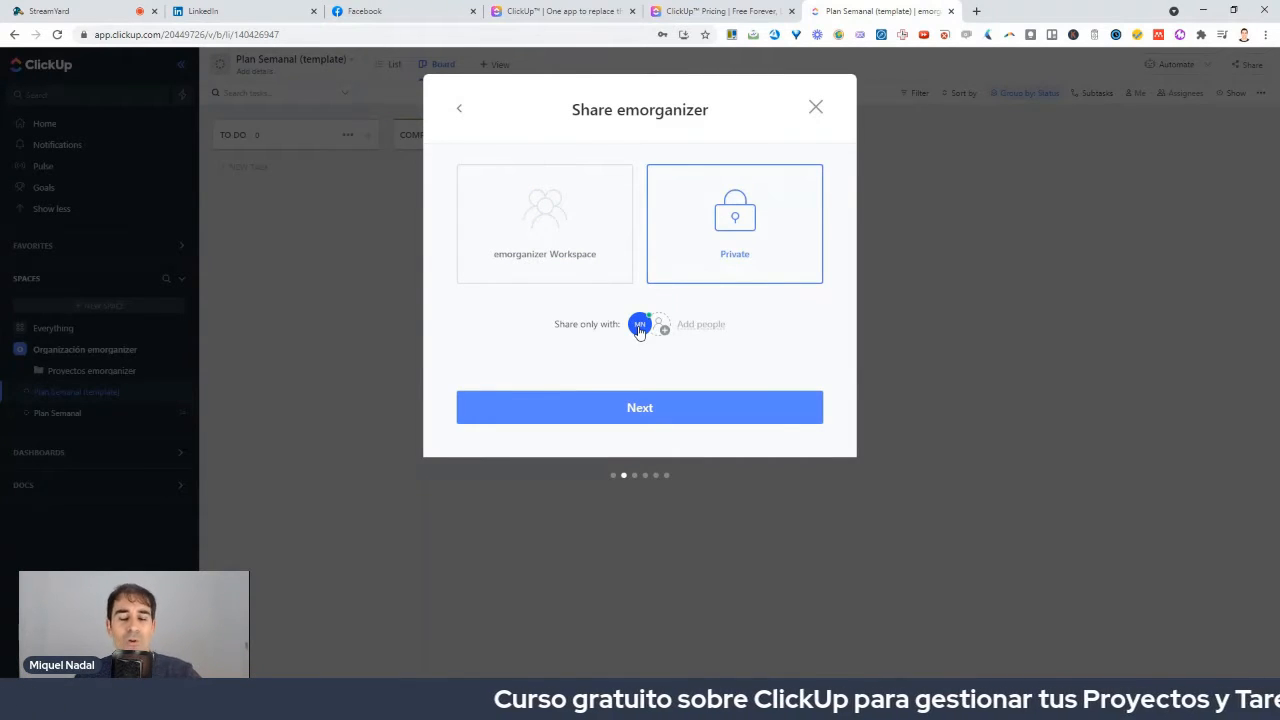
click(630, 420)
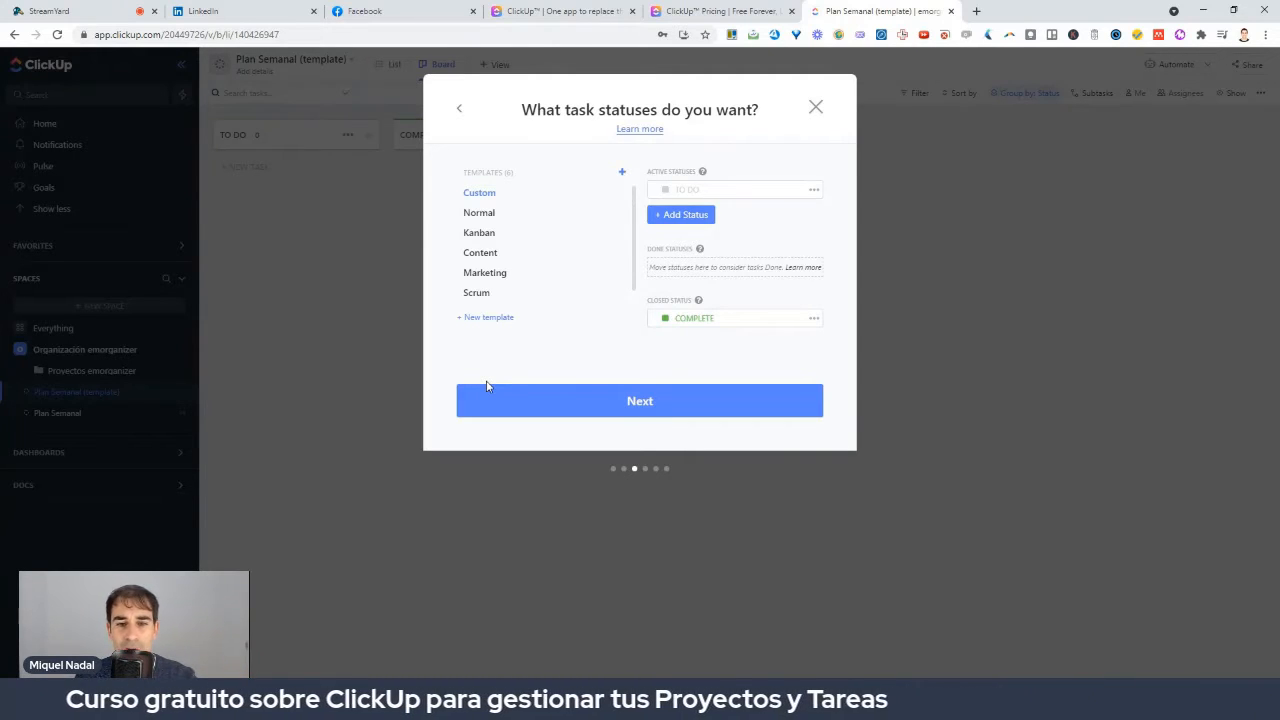
Keep the default To Do and Complete statuses and continue to ClickApps.
click(519, 399)
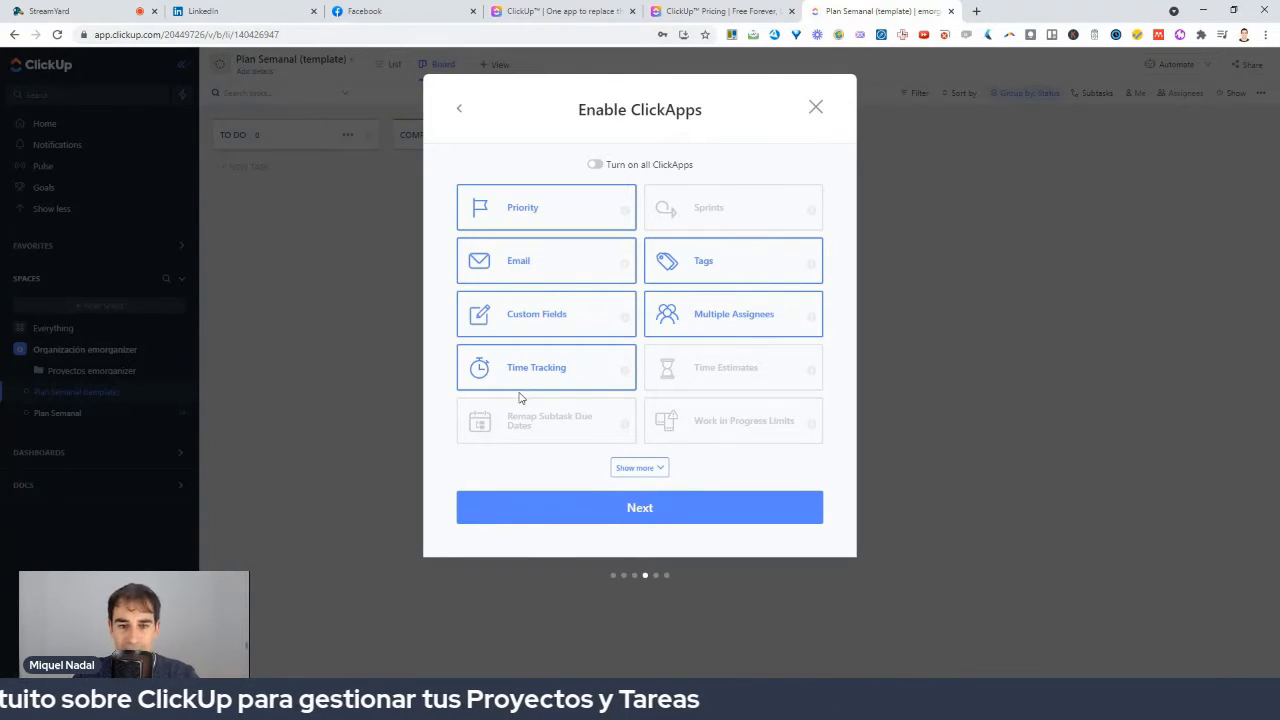
Enable all ClickApps, keep List and Board as required views, and reach the review.
click(595, 164)
click(634, 467)
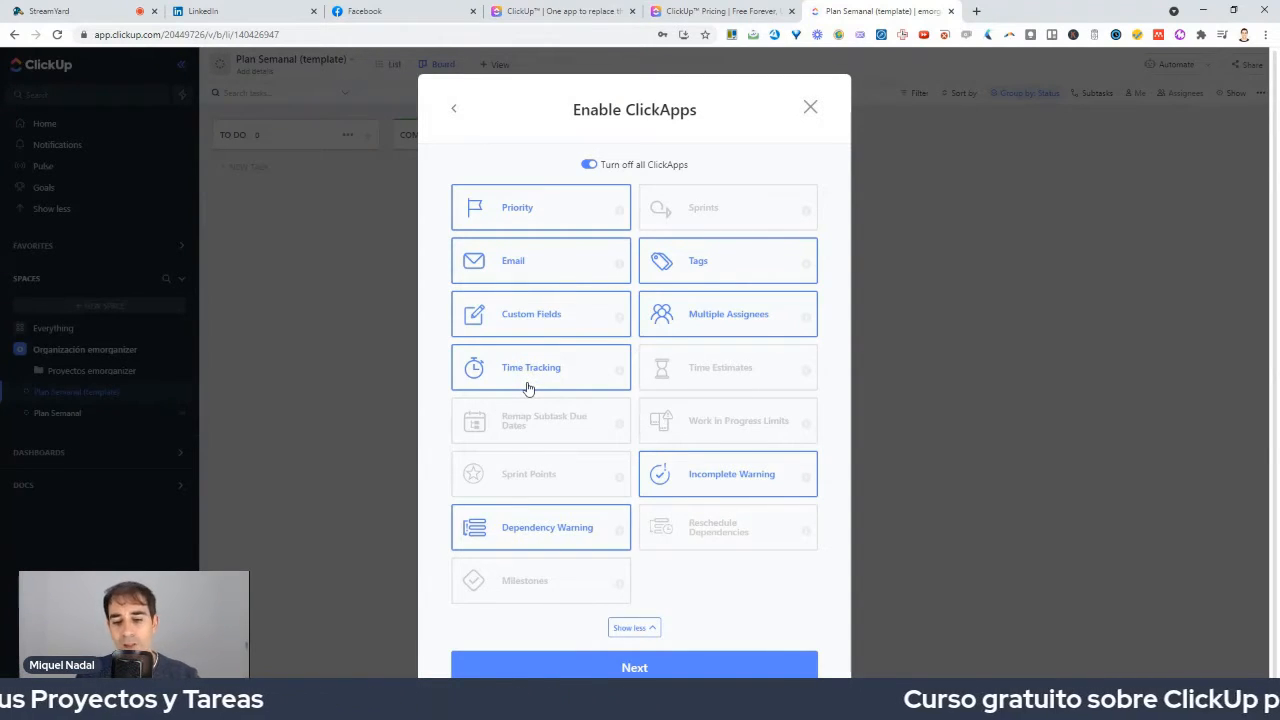
scroll(591, 607, down, 1)
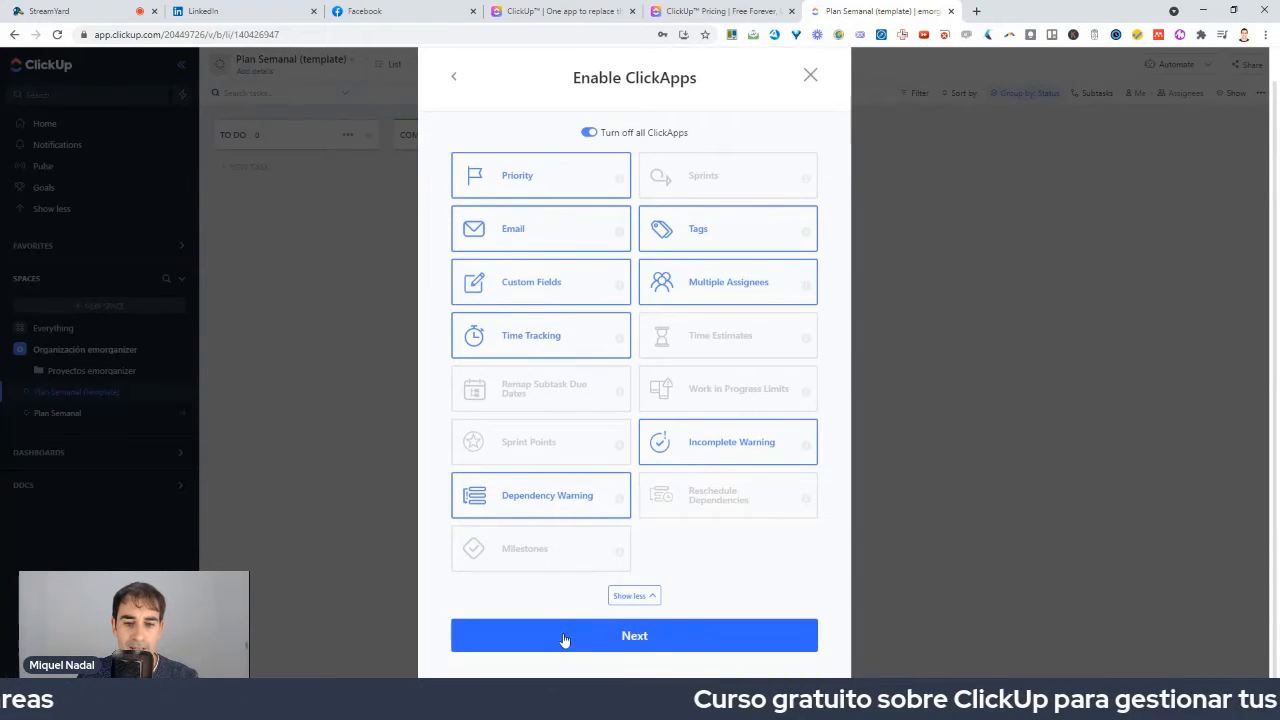
click(564, 638)
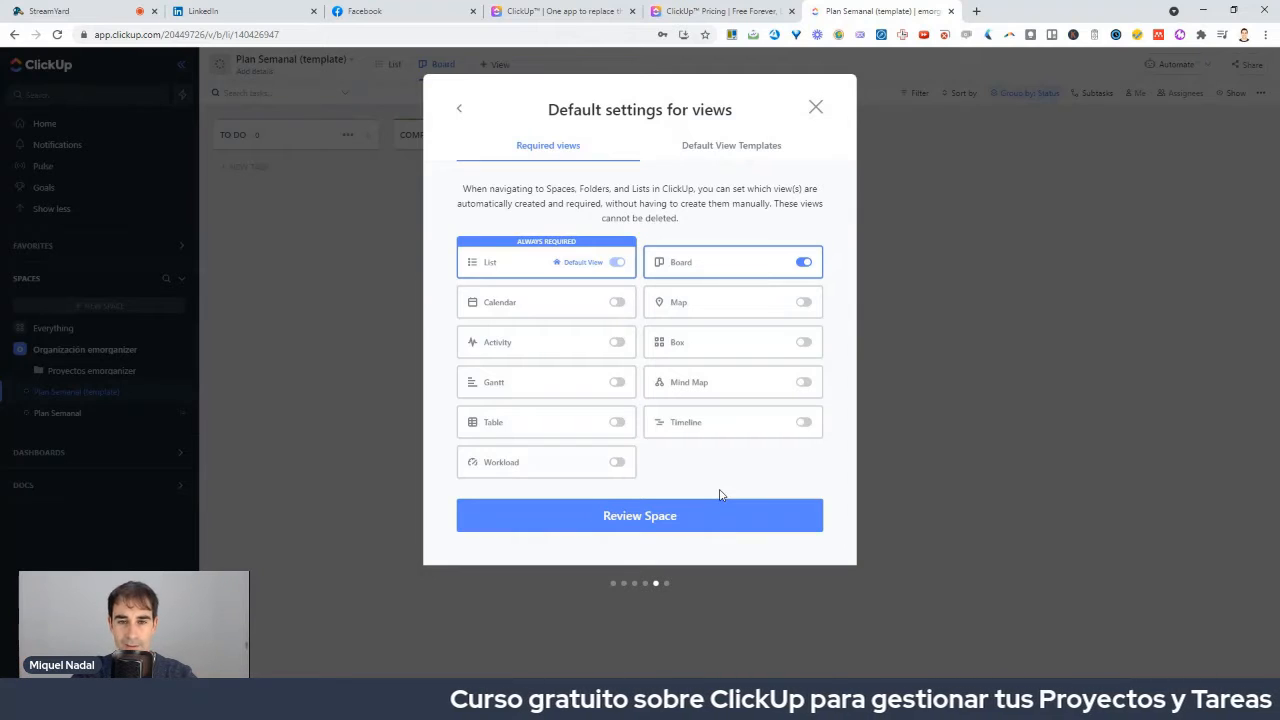
click(669, 518)
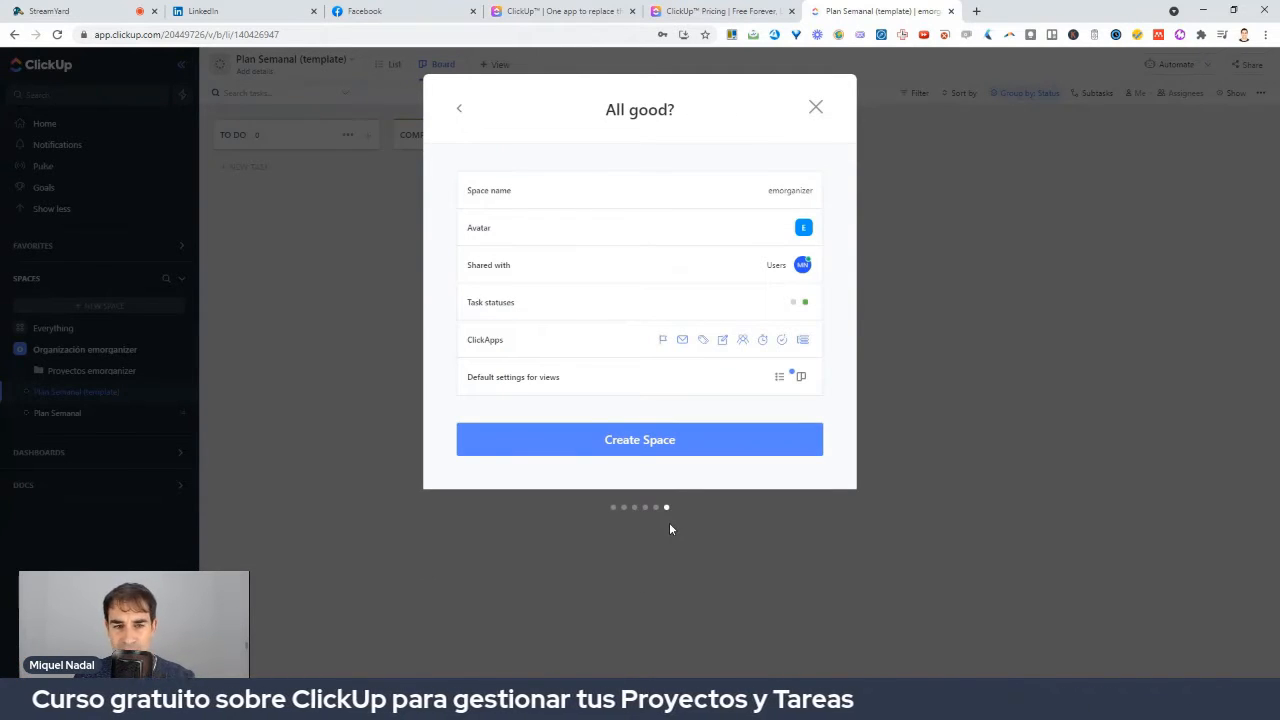
Create the private emorganizer space, then open Organización emorganizer's list view.
click(643, 451)
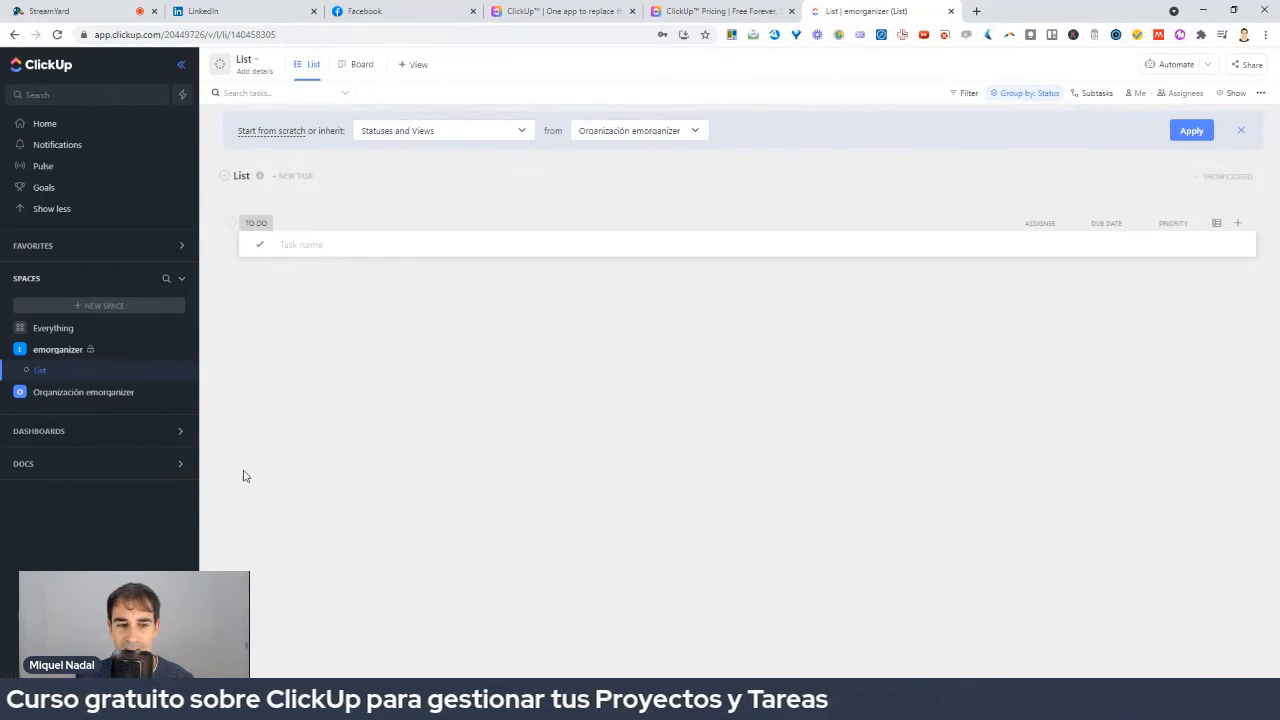
click(40, 392)
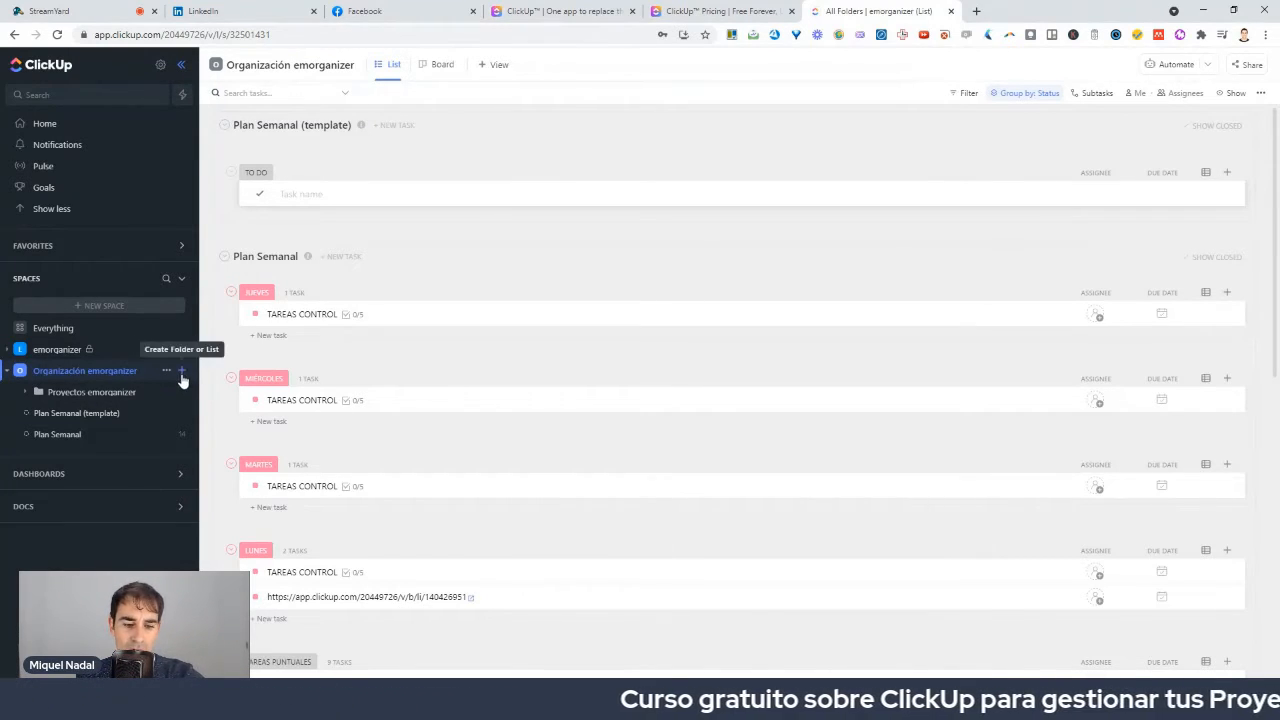
mouse_move(203, 358)
mouse_down()
mouse_move(158, 390)
mouse_move(204, 364)
mouse_up()
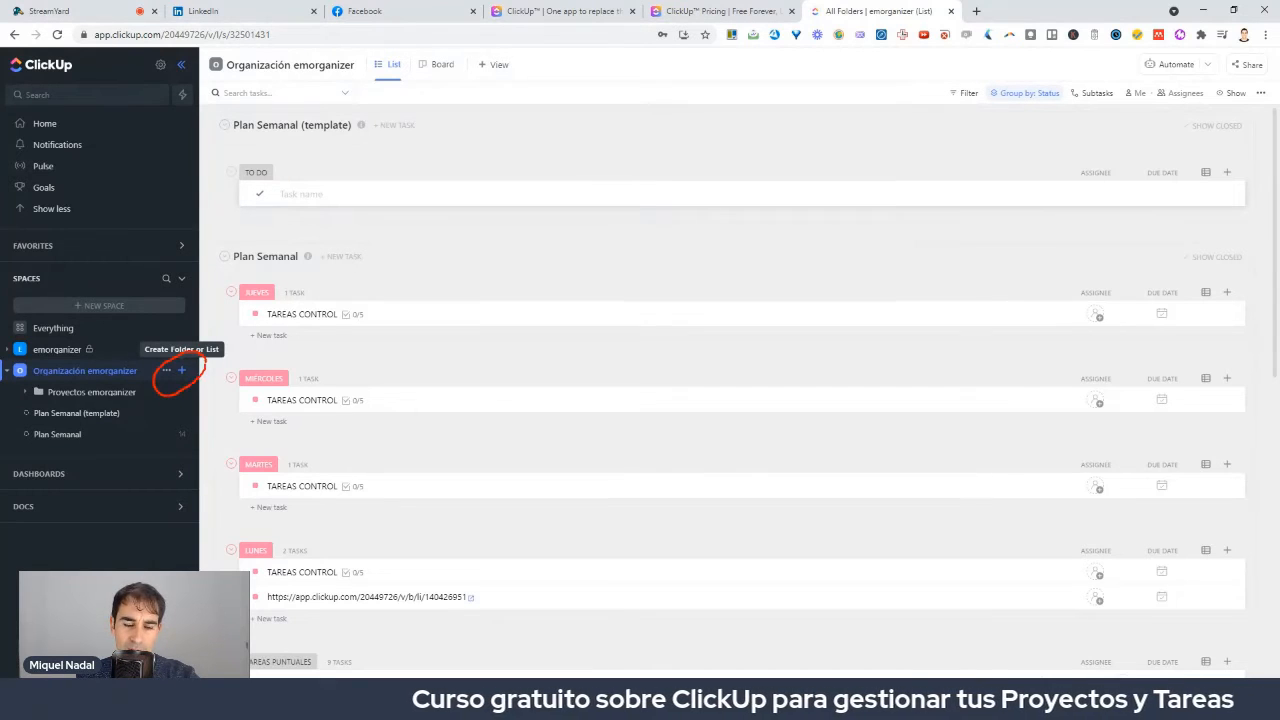
click(181, 372)
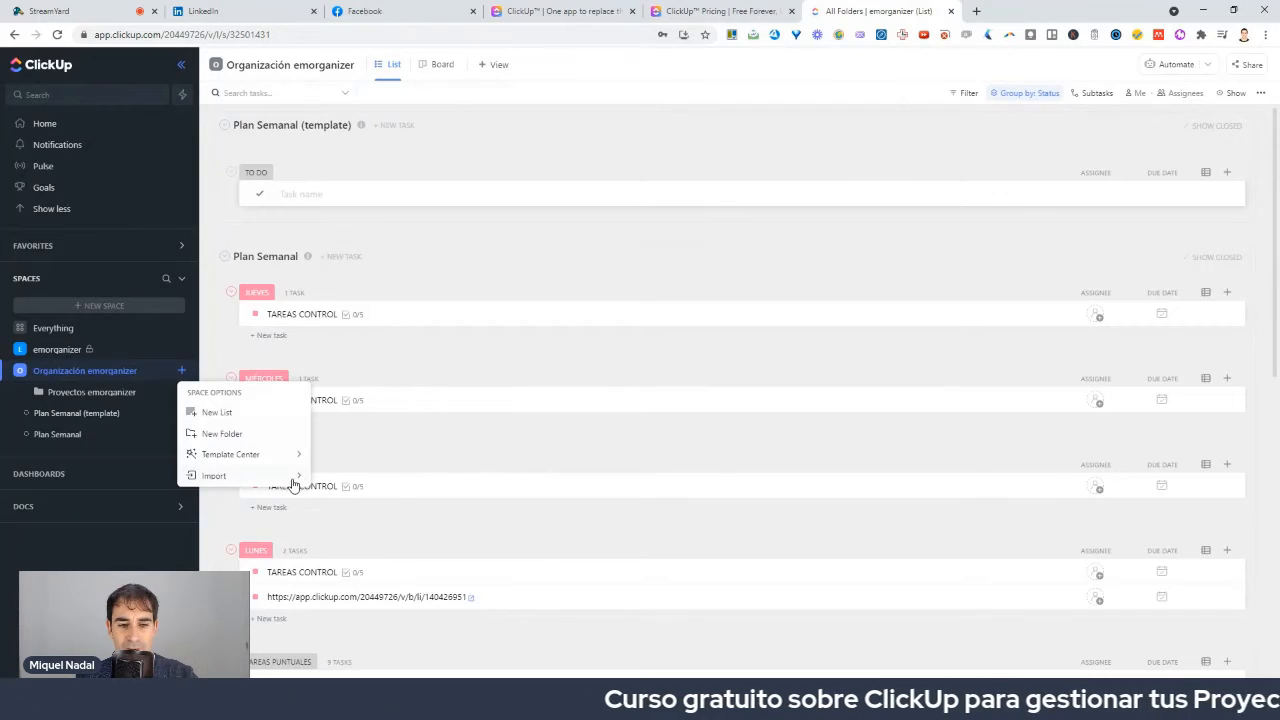
mouse_move(293, 484)
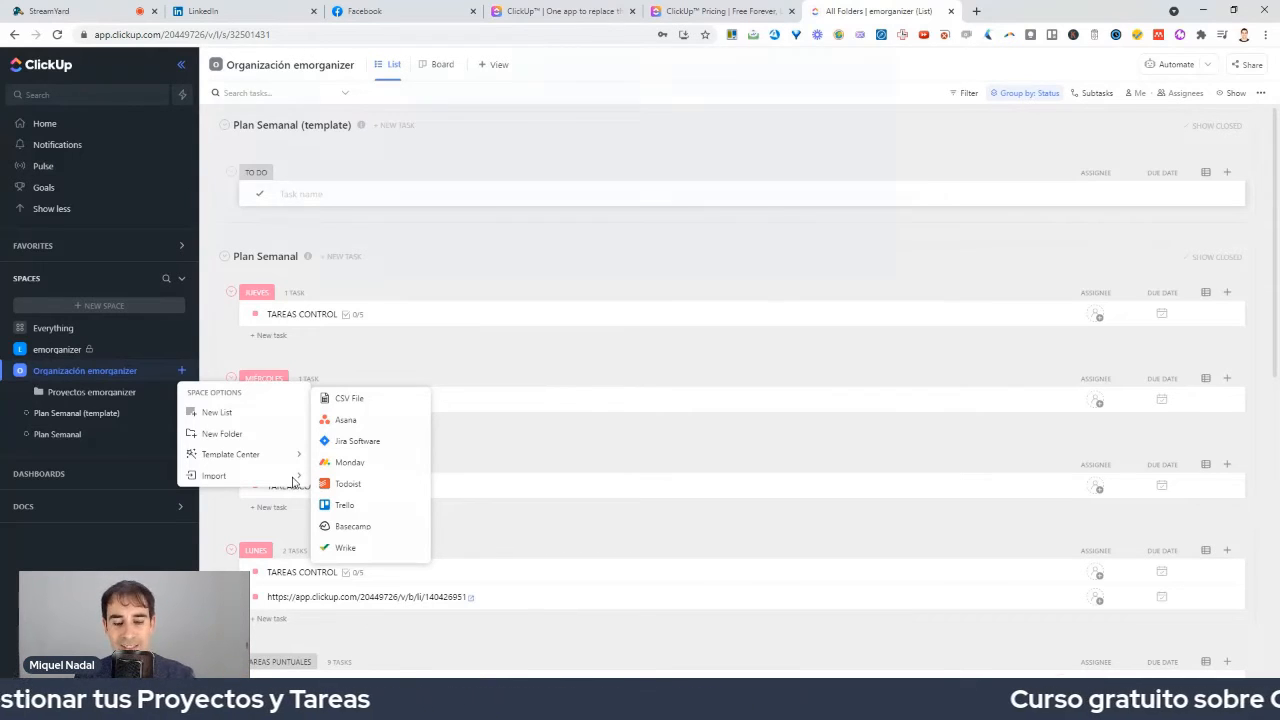
click(217, 554)
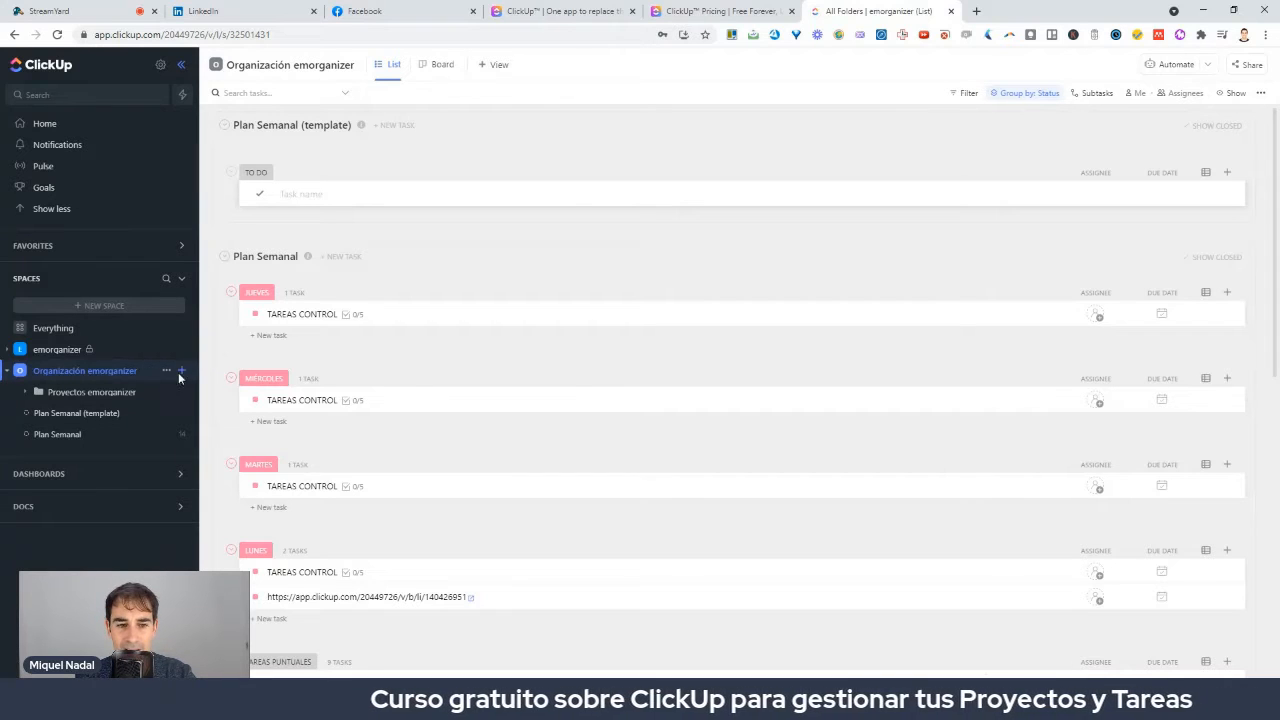
click(181, 371)
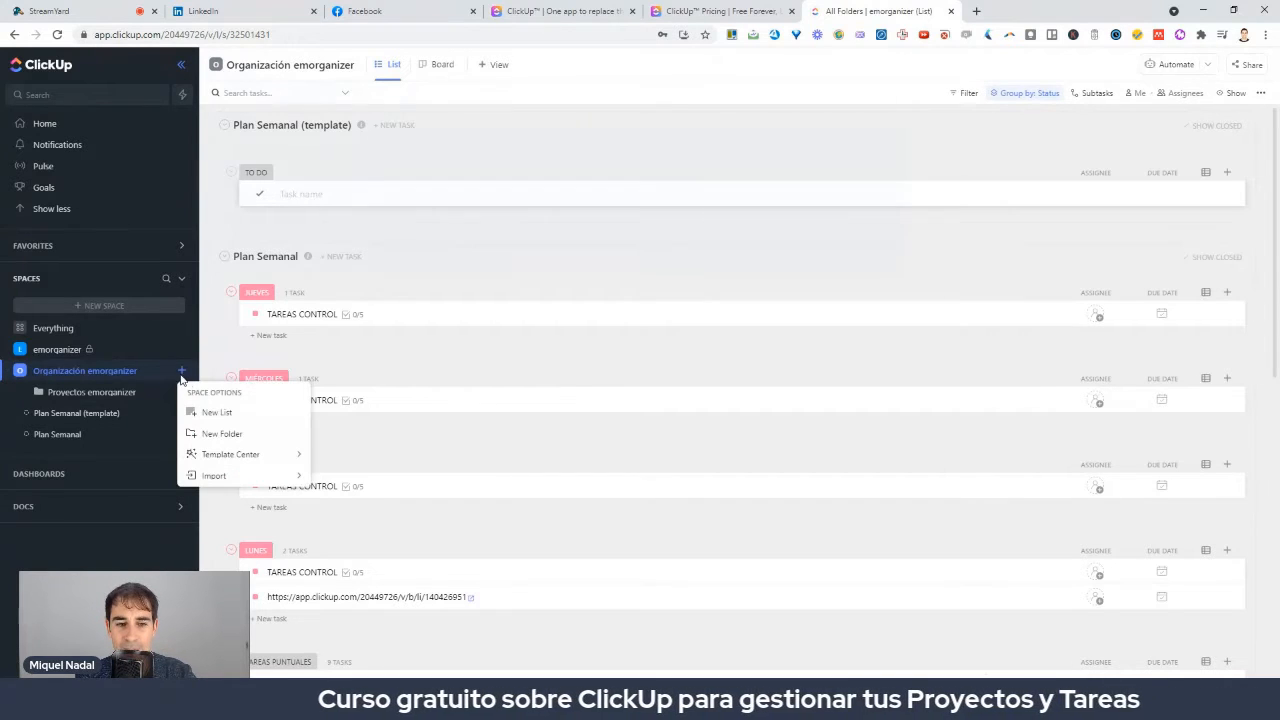
click(221, 436)
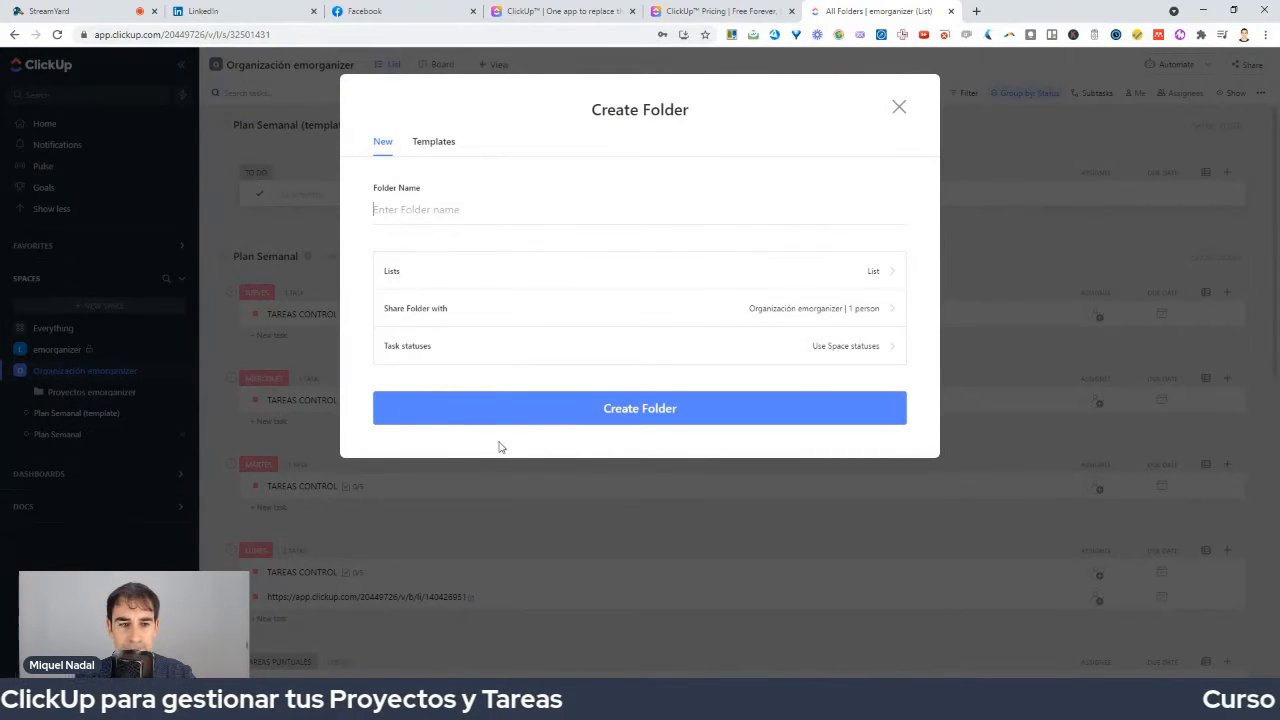
text(Lis)
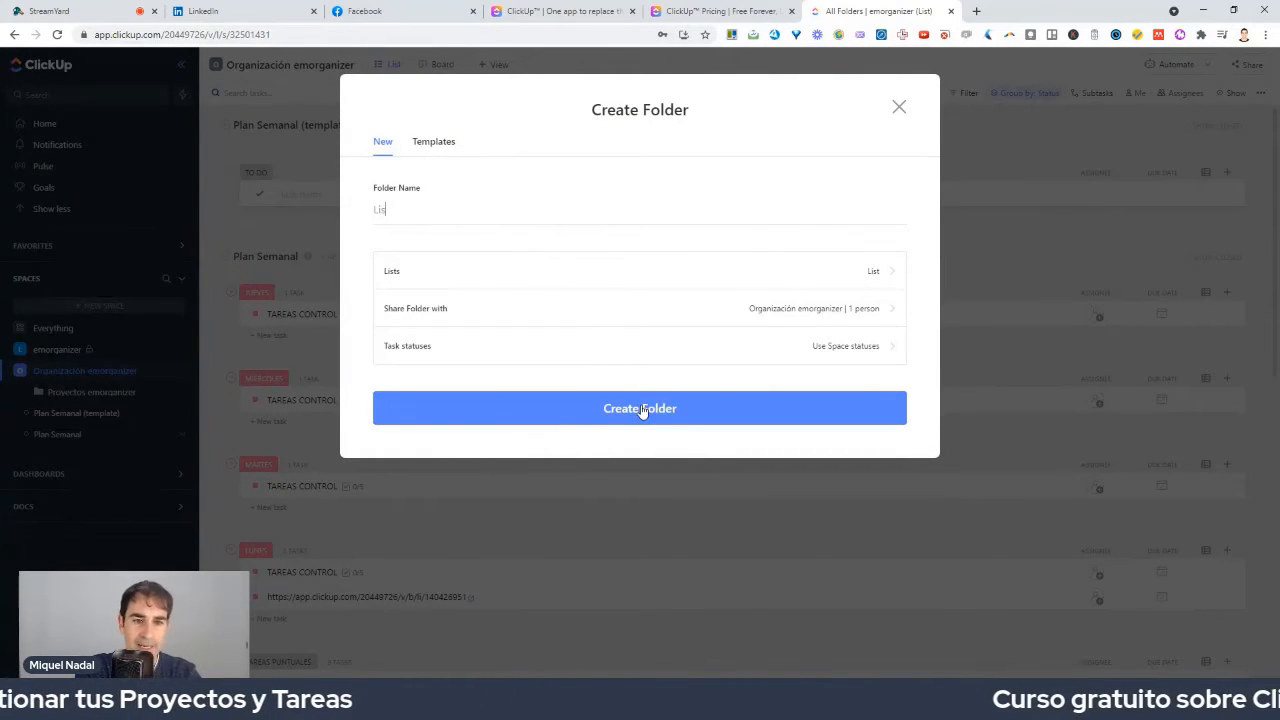
text(ta de Pro)
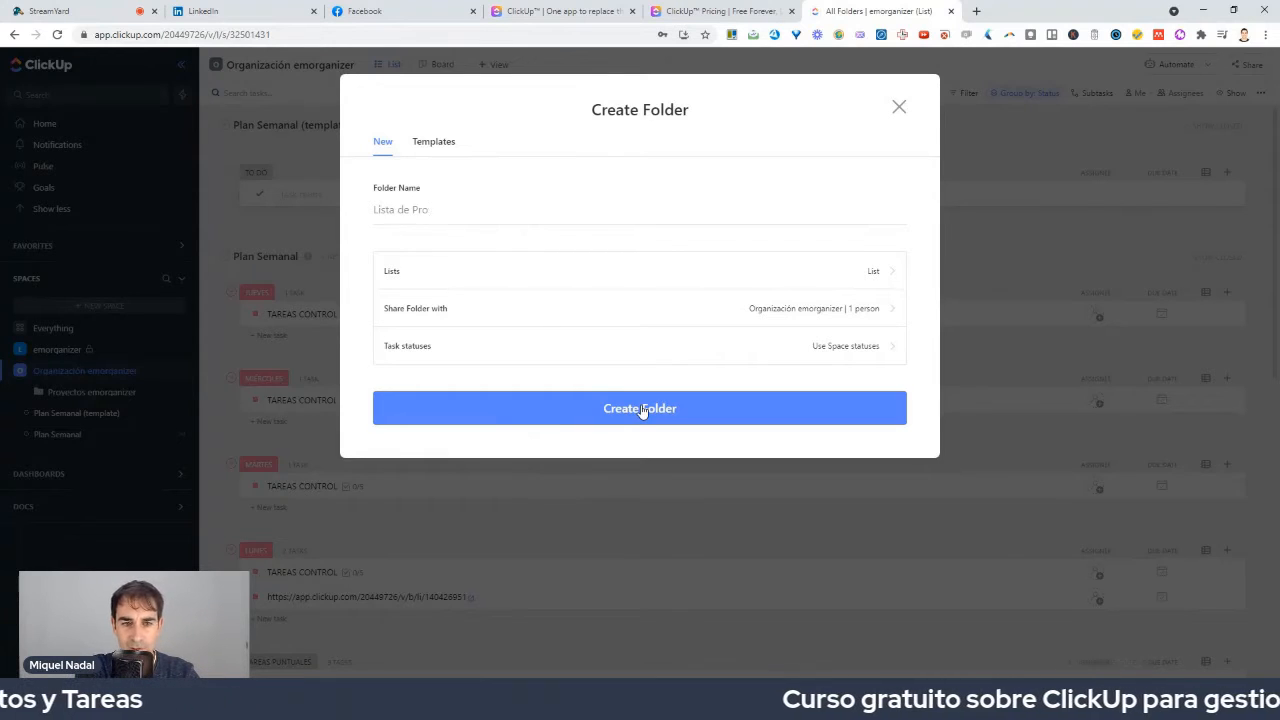
text(ecyectos)
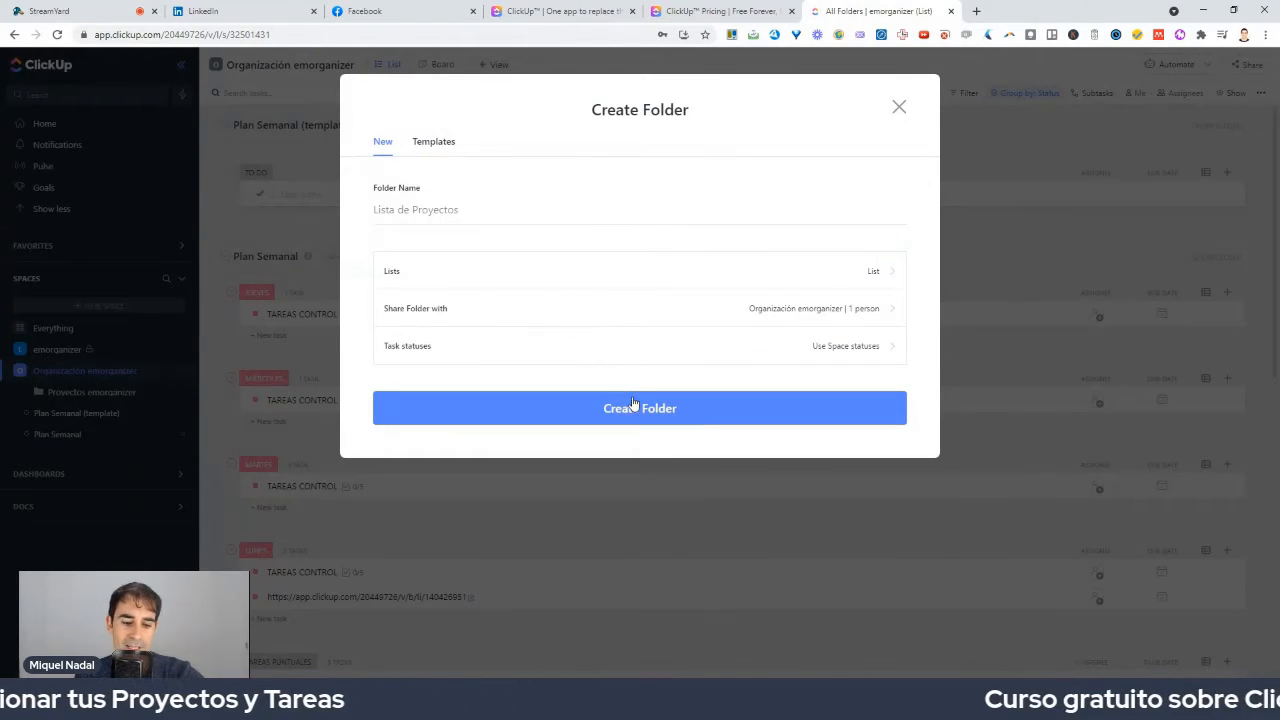
mouse_move(724, 394)
mouse_down()
mouse_move(641, 357)
mouse_move(566, 530)
mouse_move(866, 395)
mouse_move(600, 340)
mouse_up()
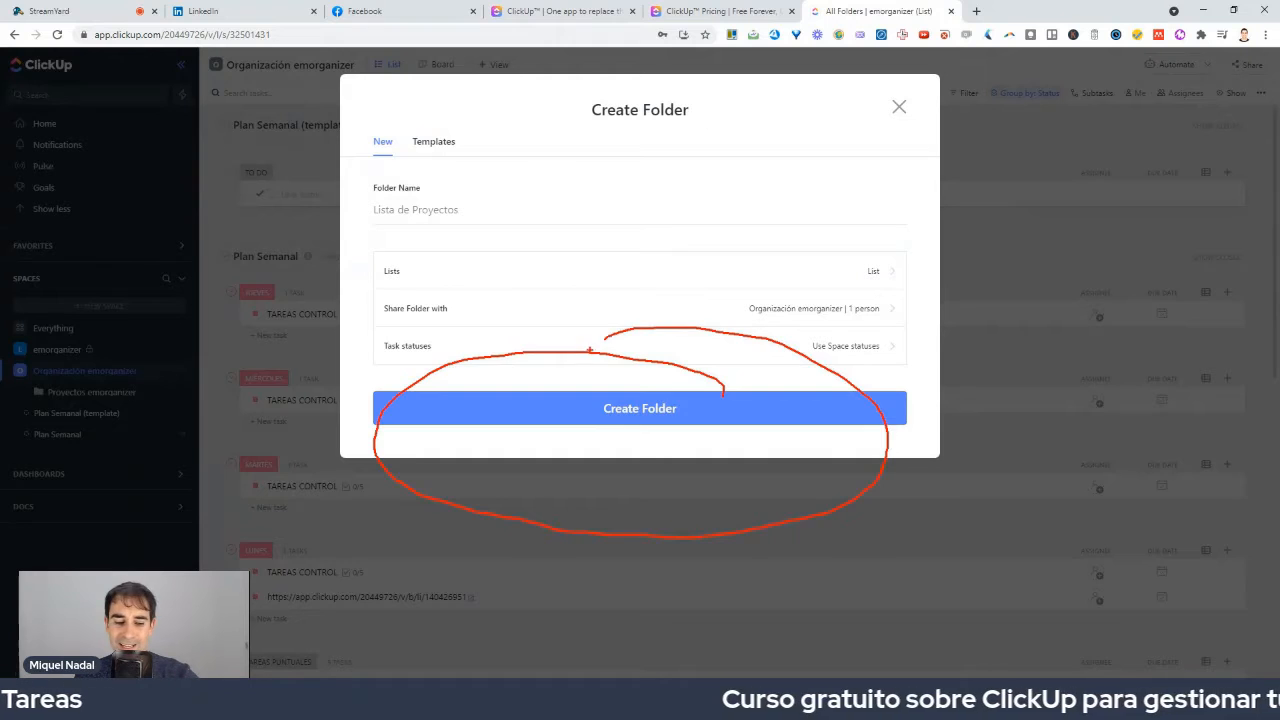
click(897, 107)
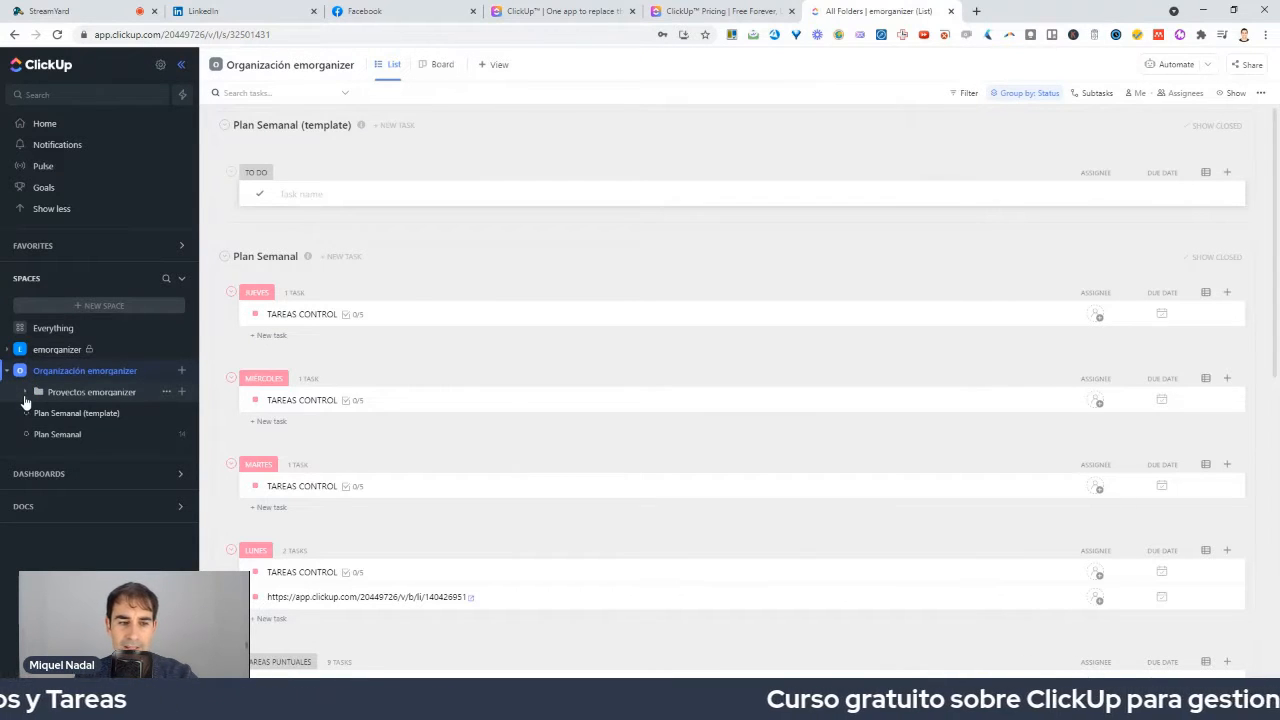
Expand the Proyectos emorganizer folder, starting and then cancelling a new list.
click(26, 392)
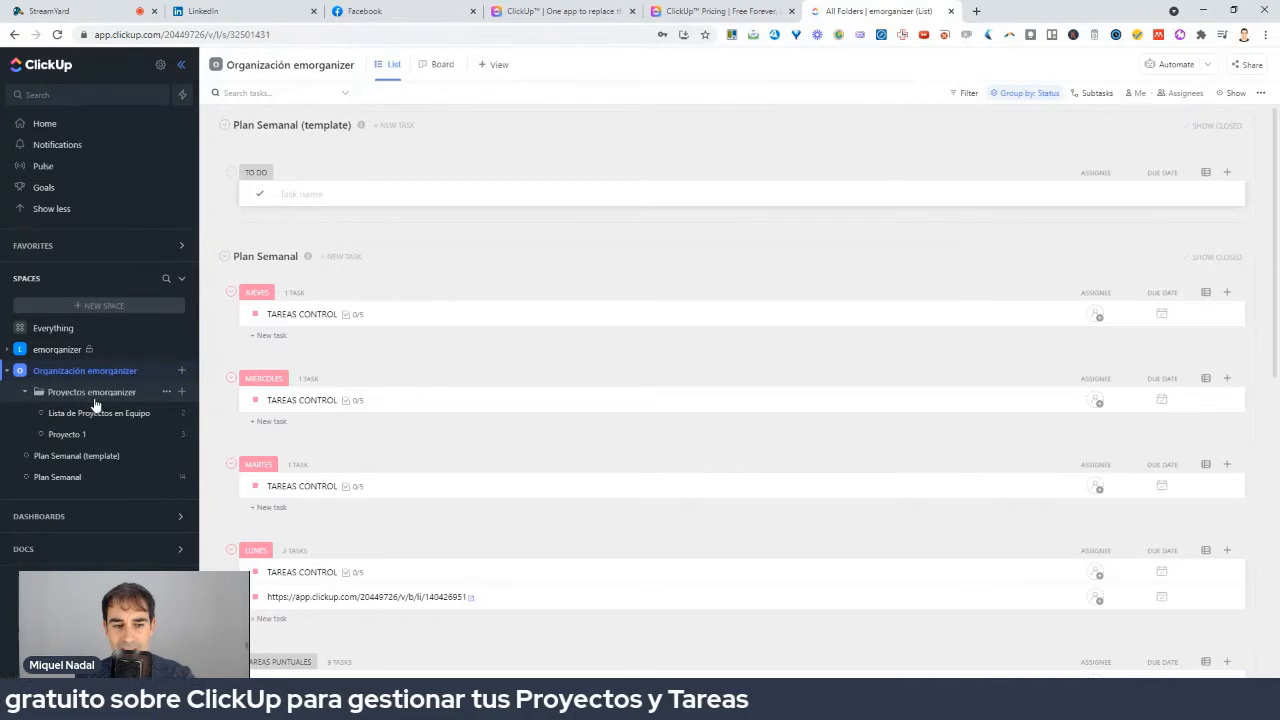
click(167, 393)
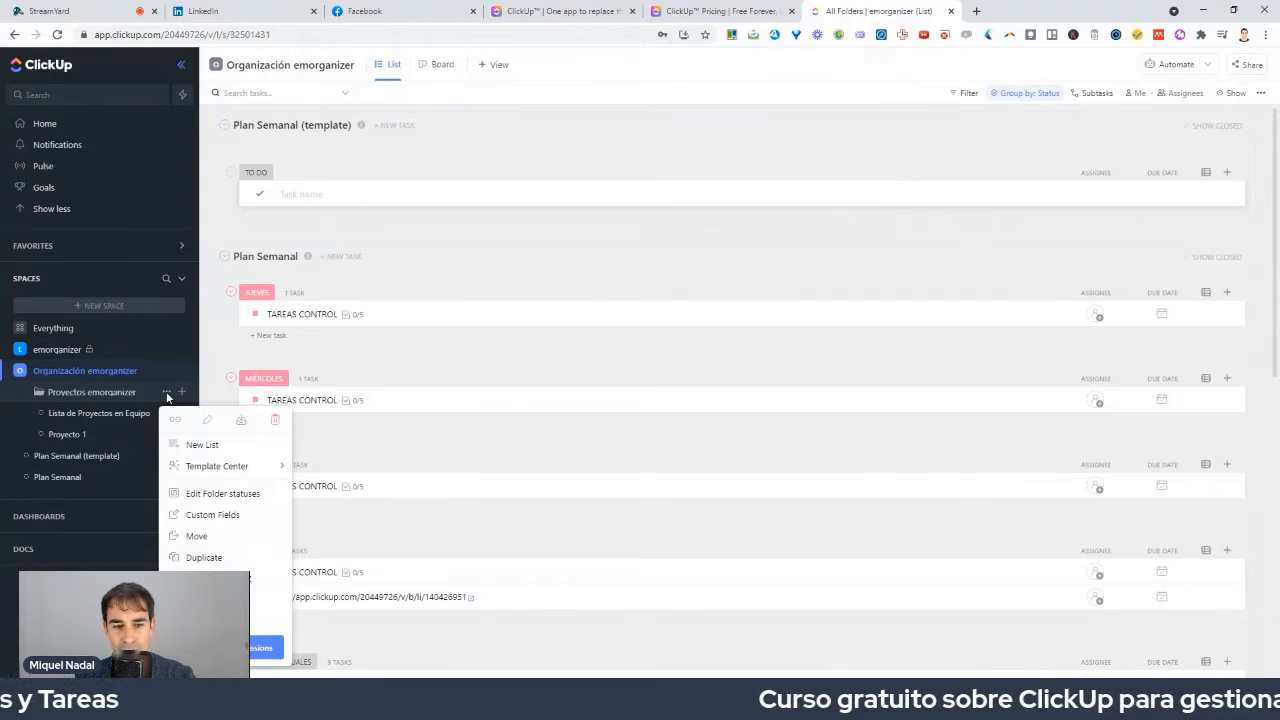
click(203, 449)
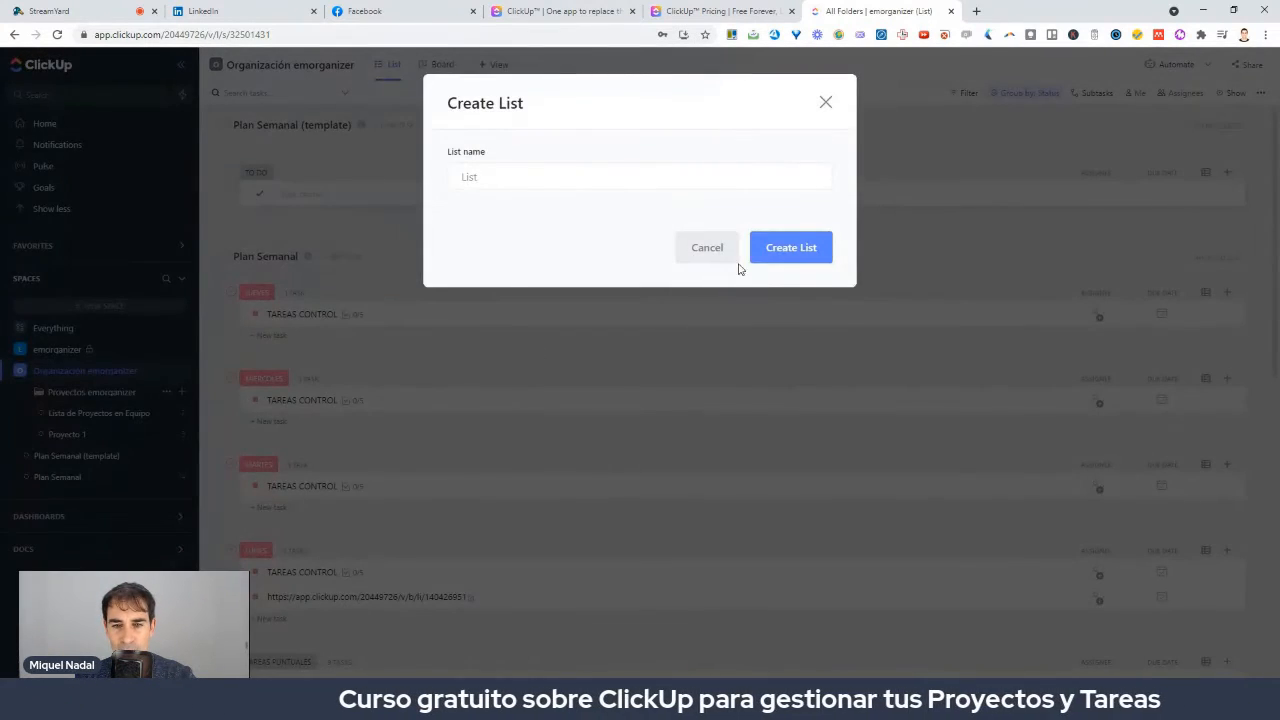
click(825, 102)
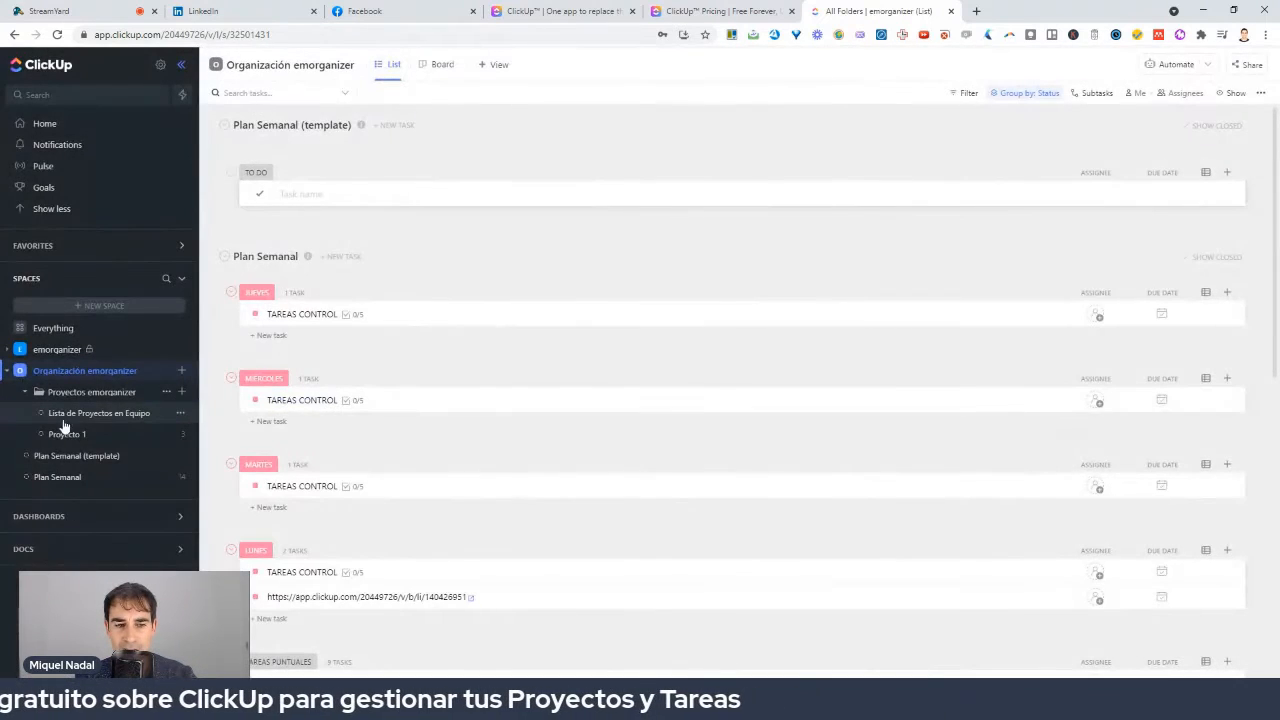
mouse_move(142, 405)
mouse_down()
mouse_move(26, 394)
mouse_move(42, 444)
mouse_move(122, 447)
mouse_move(163, 412)
mouse_up()
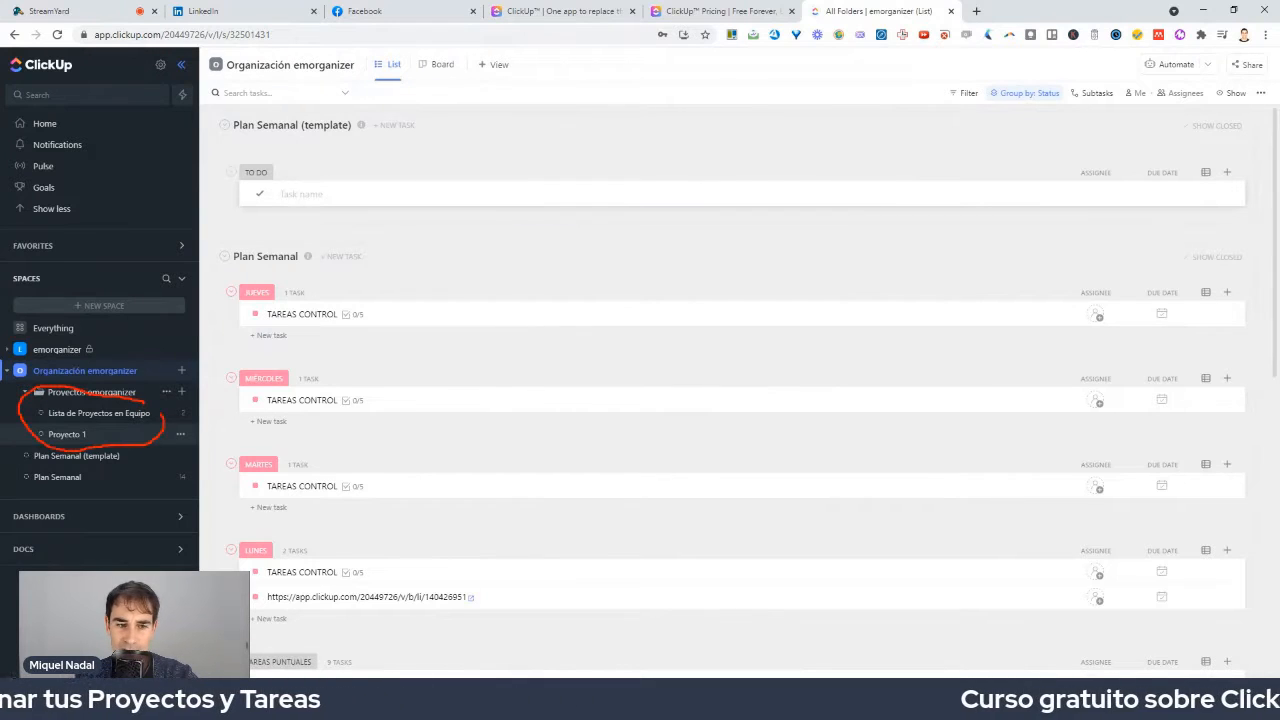
Open Lista de Proyectos en Equipo and add a NUEVA COLUMNA status before Proyectos Hechos.
click(110, 415)
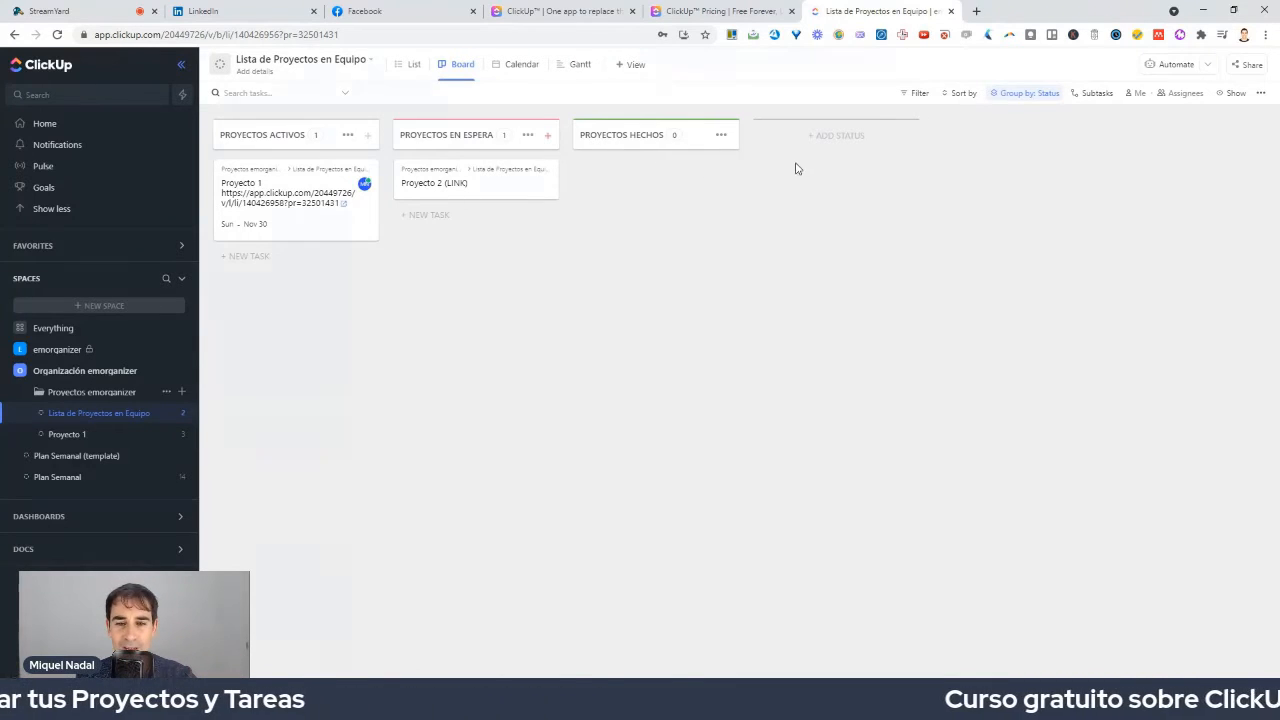
click(821, 137)
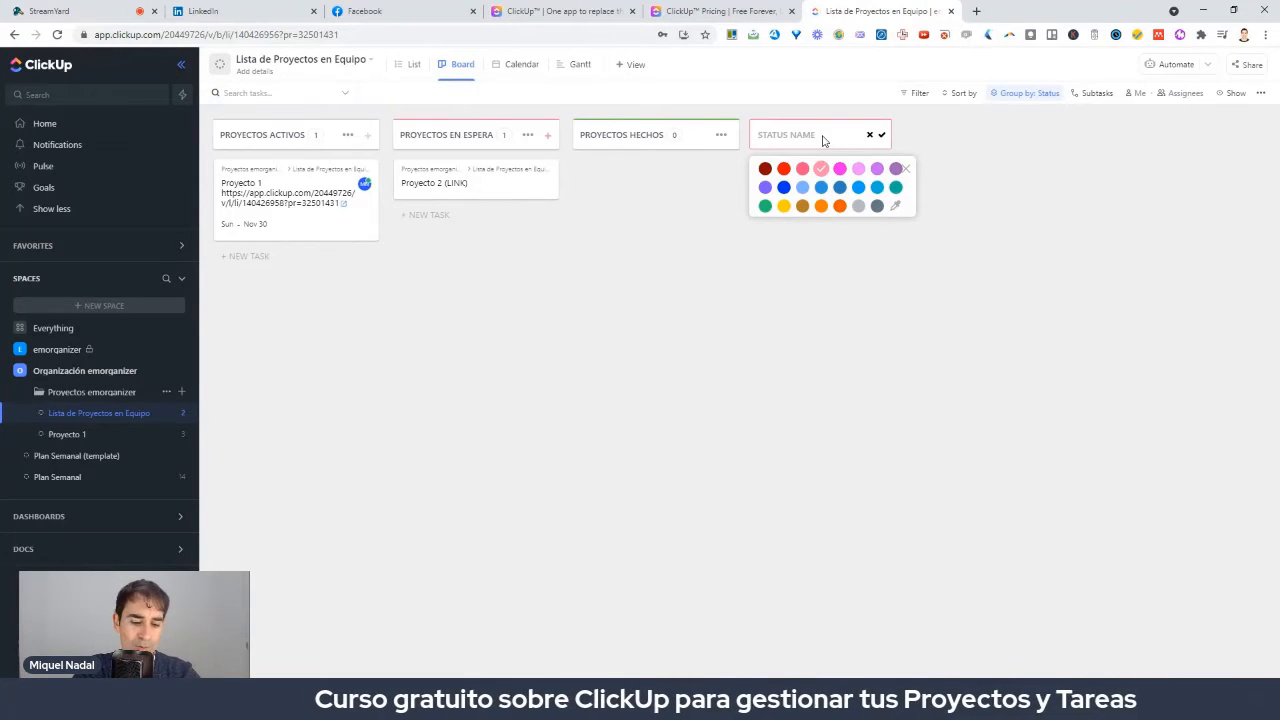
text(P)
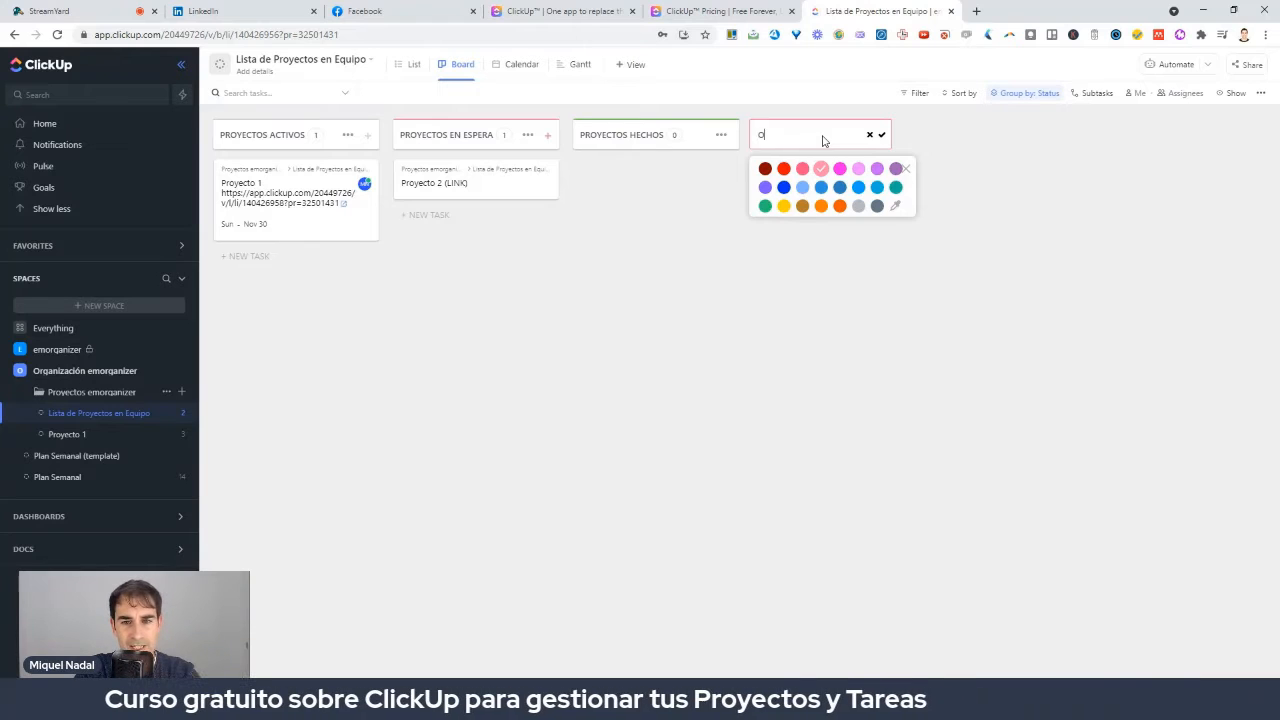
key(BackSpace)
text(NUEVA COLUM)
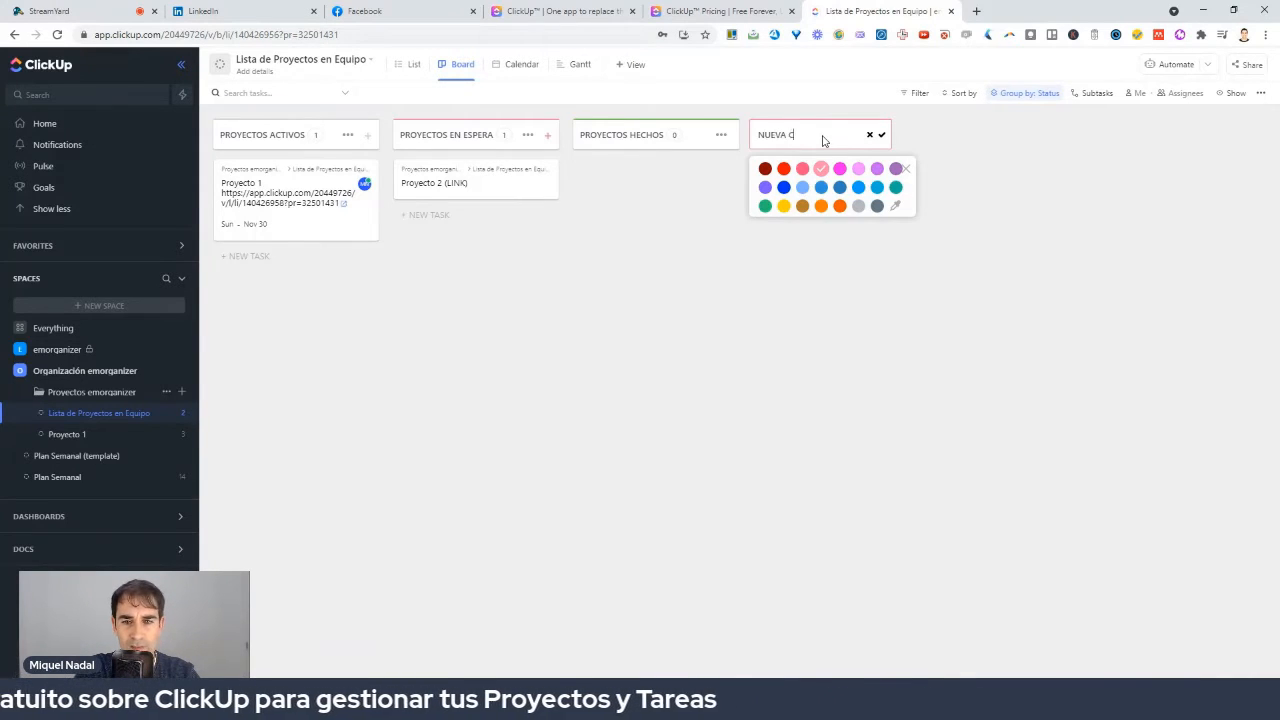
text(NA)
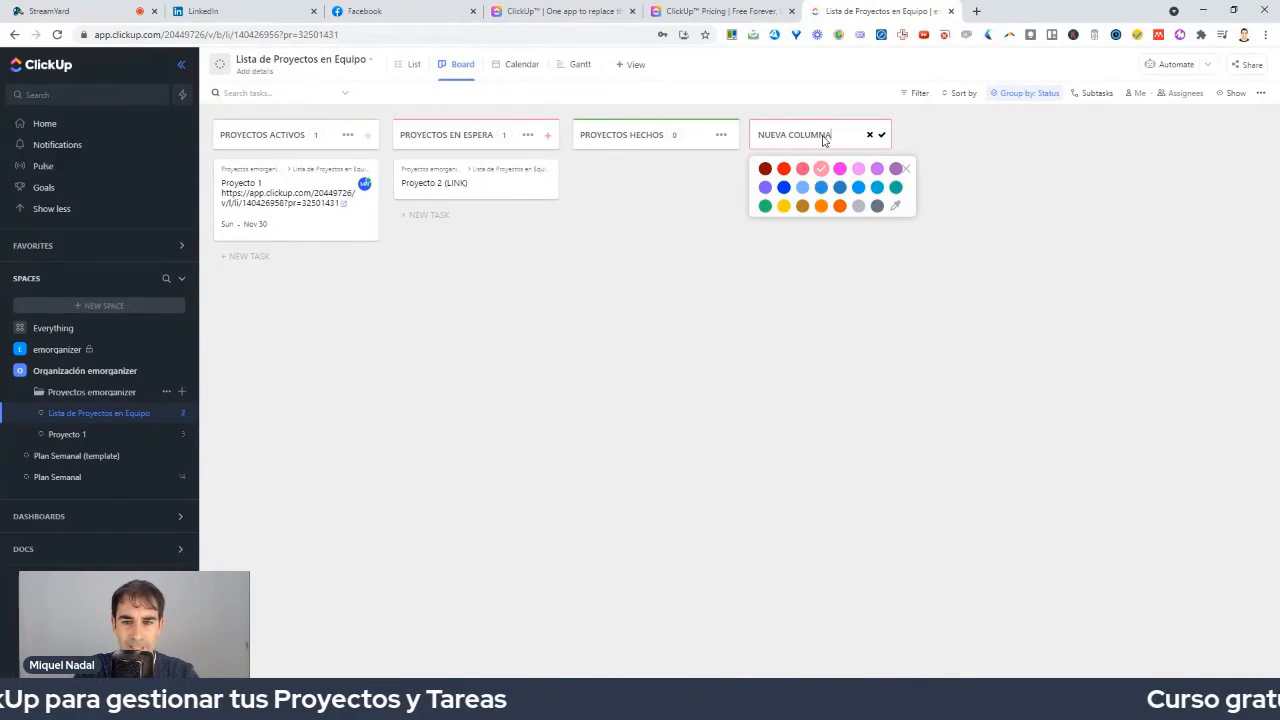
key(Return)
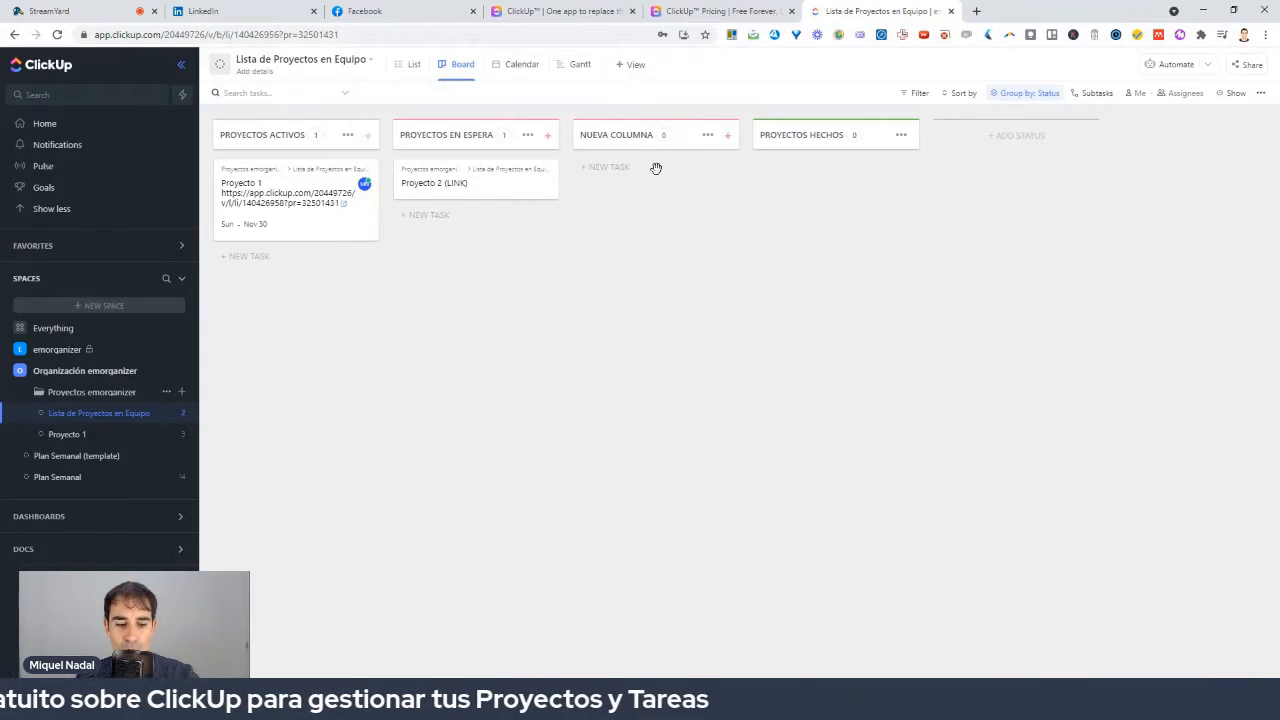
drag(645, 158, 660, 178)
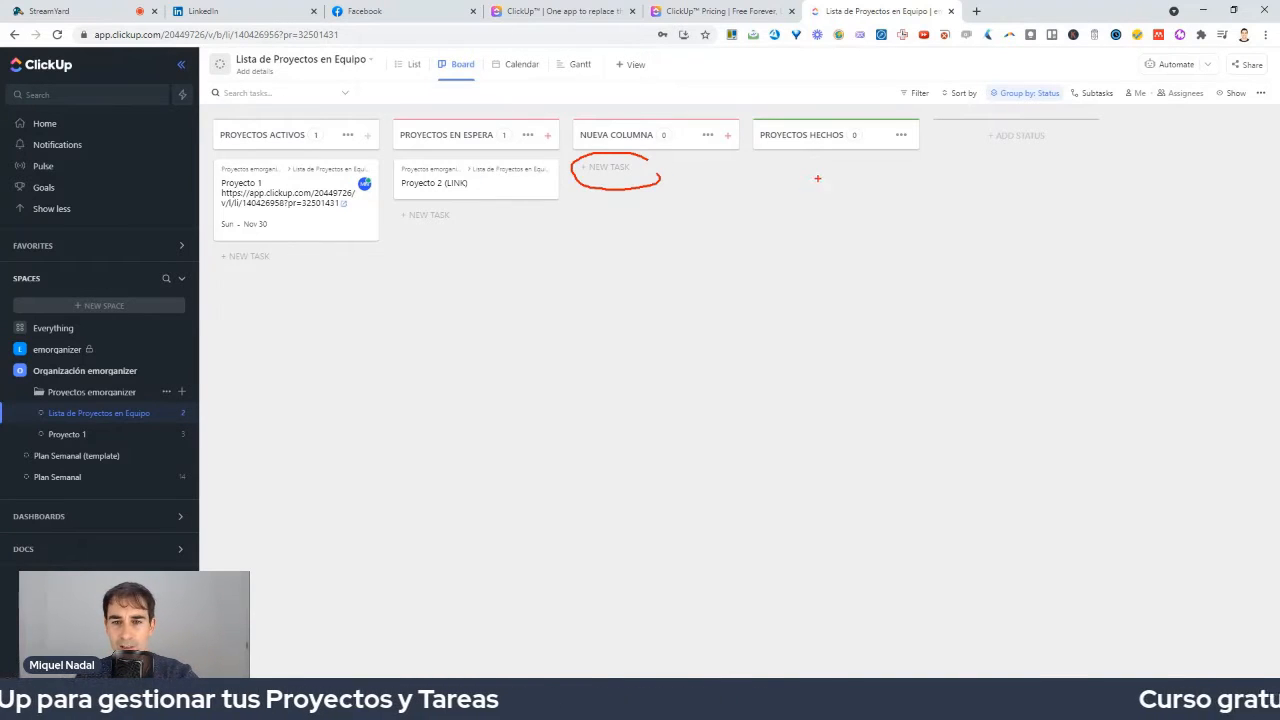
mouse_move(800, 157)
mouse_down()
mouse_move(772, 192)
mouse_move(860, 152)
mouse_up()
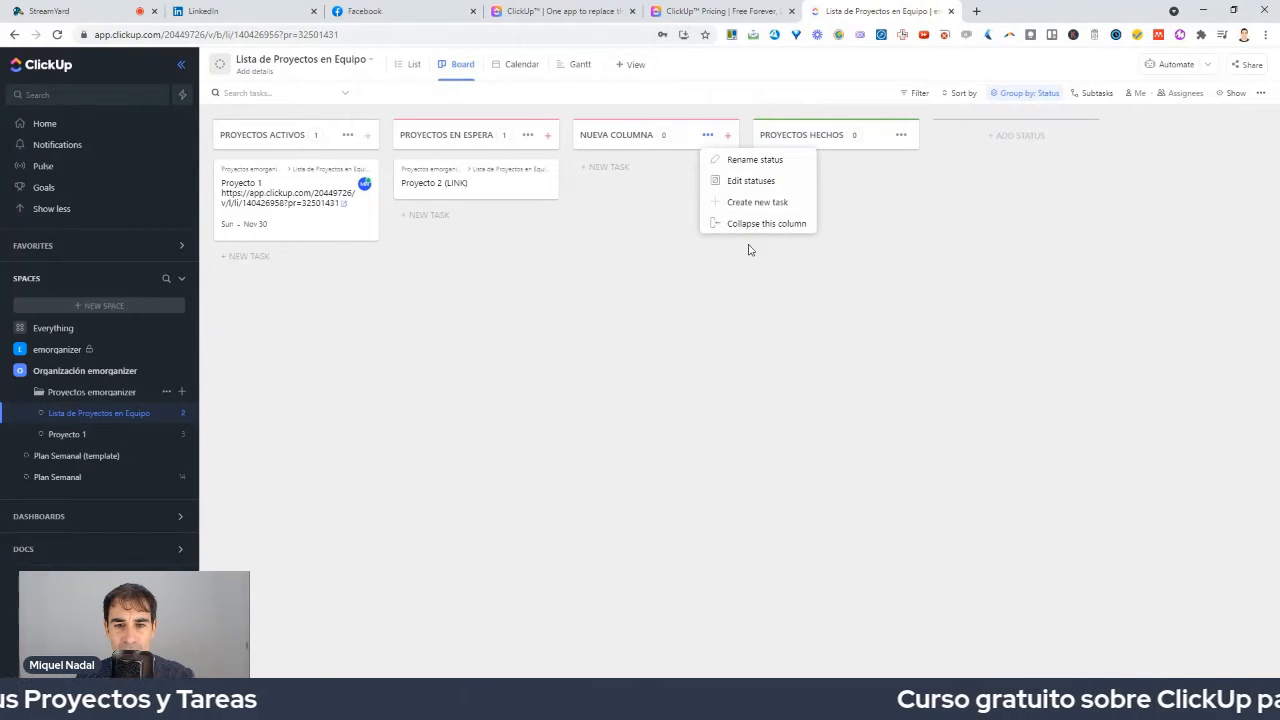
click(676, 252)
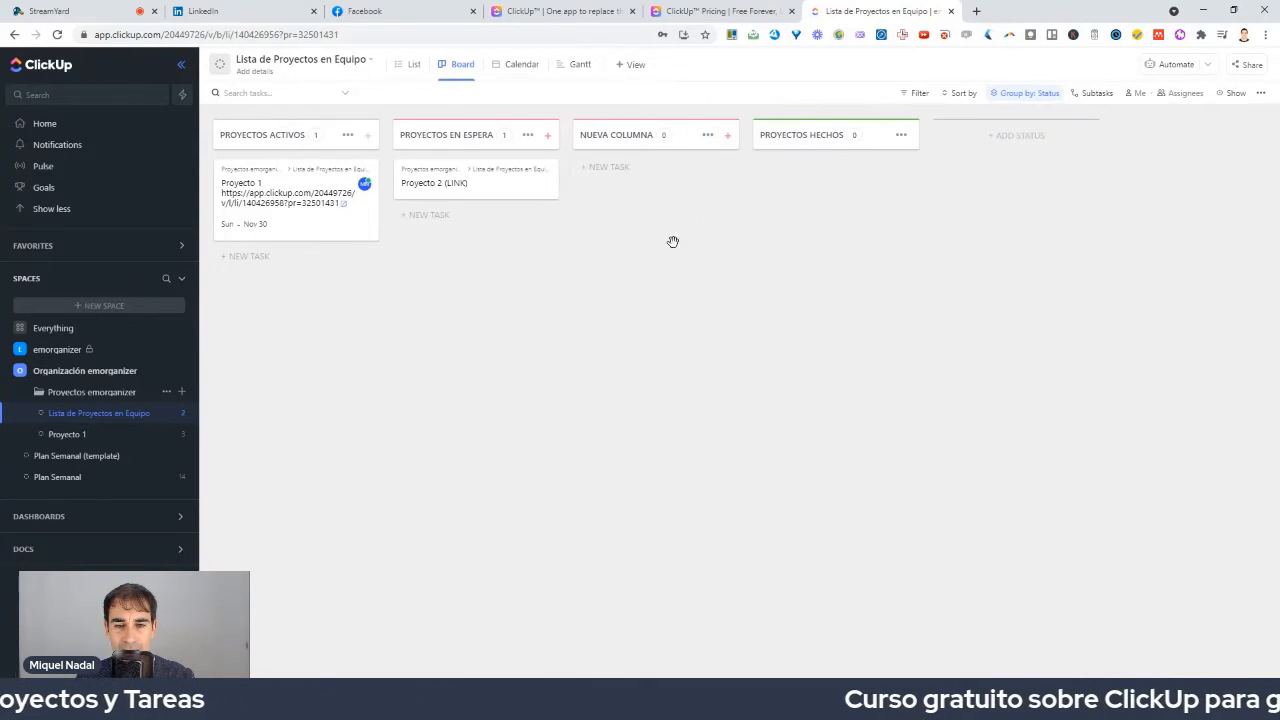
right_click(683, 140)
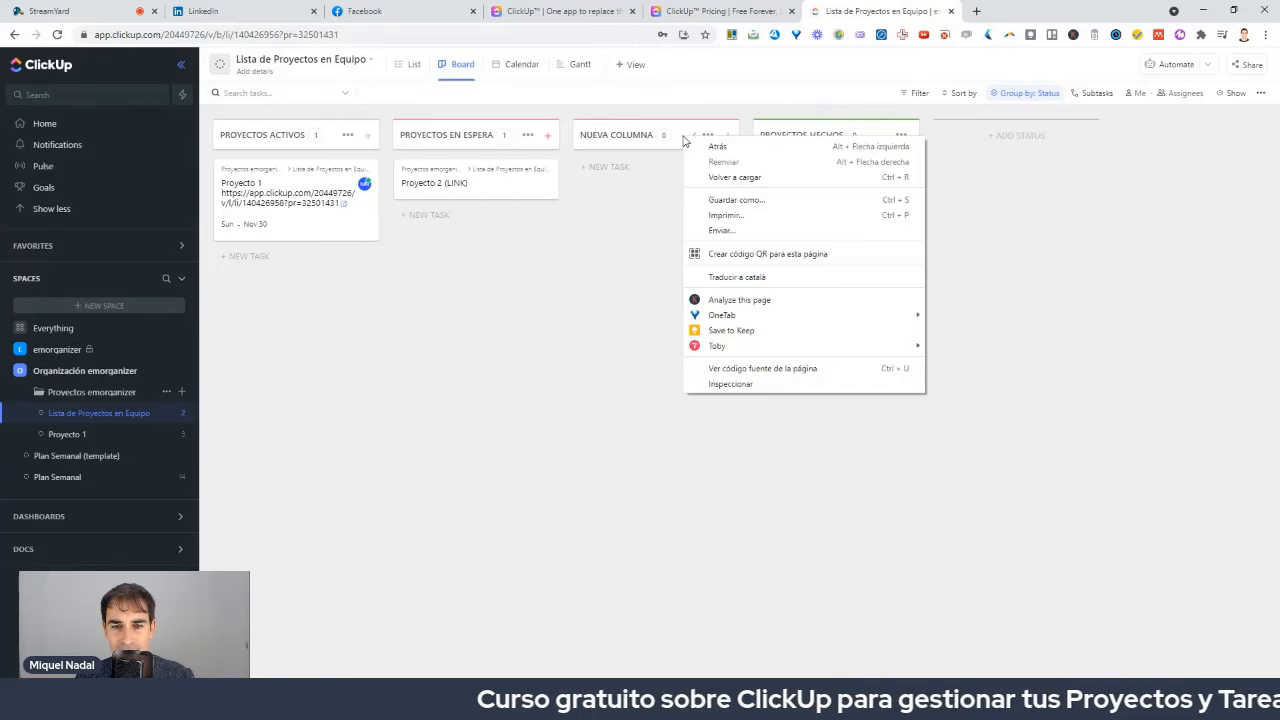
click(666, 154)
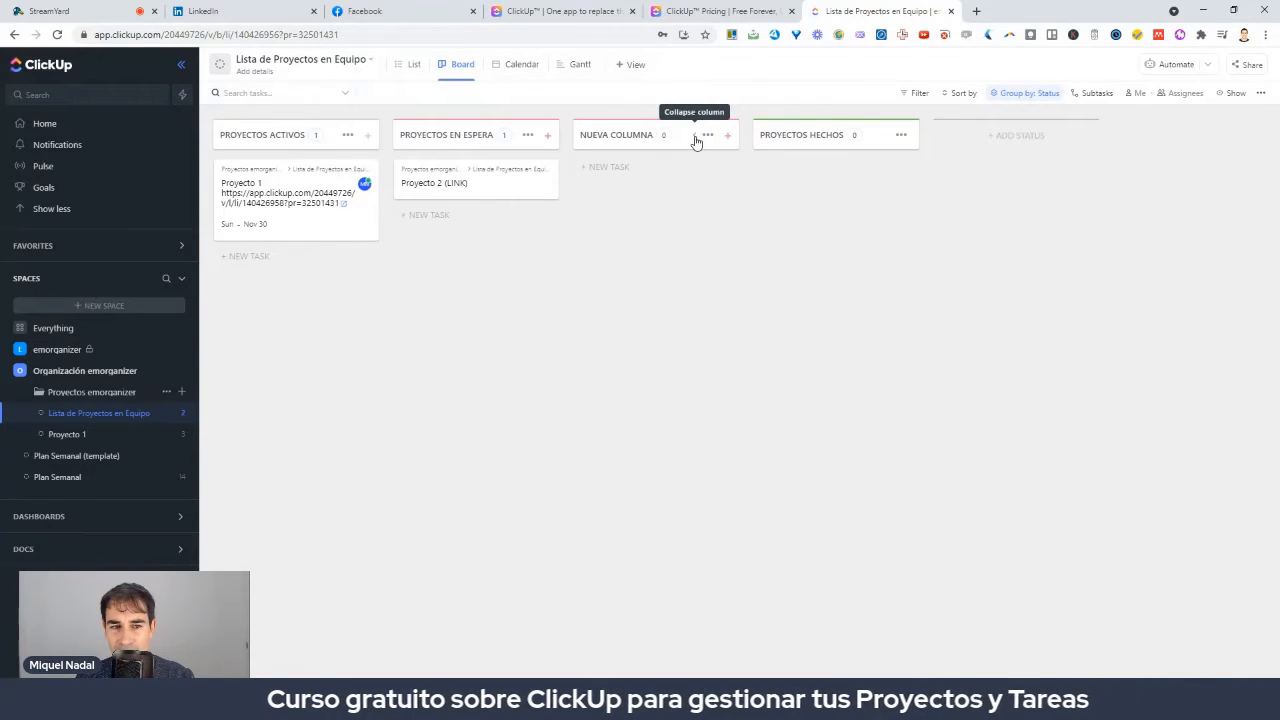
click(707, 136)
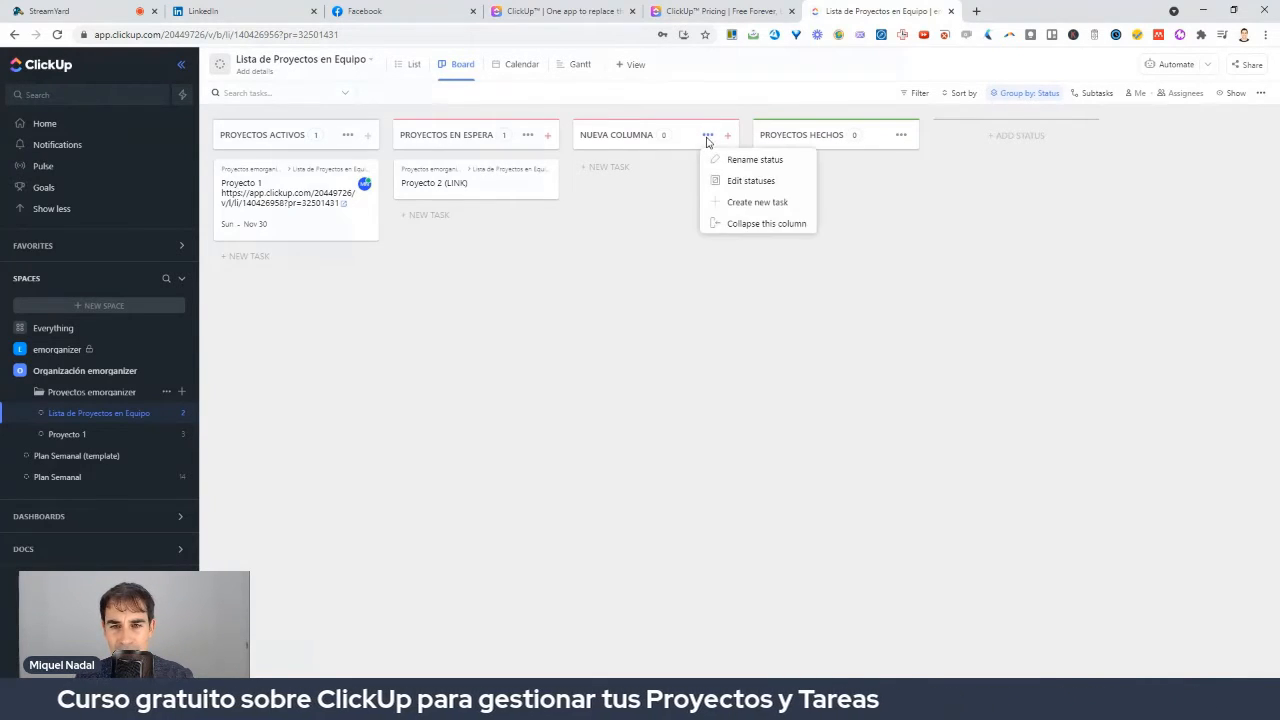
click(724, 139)
click(726, 138)
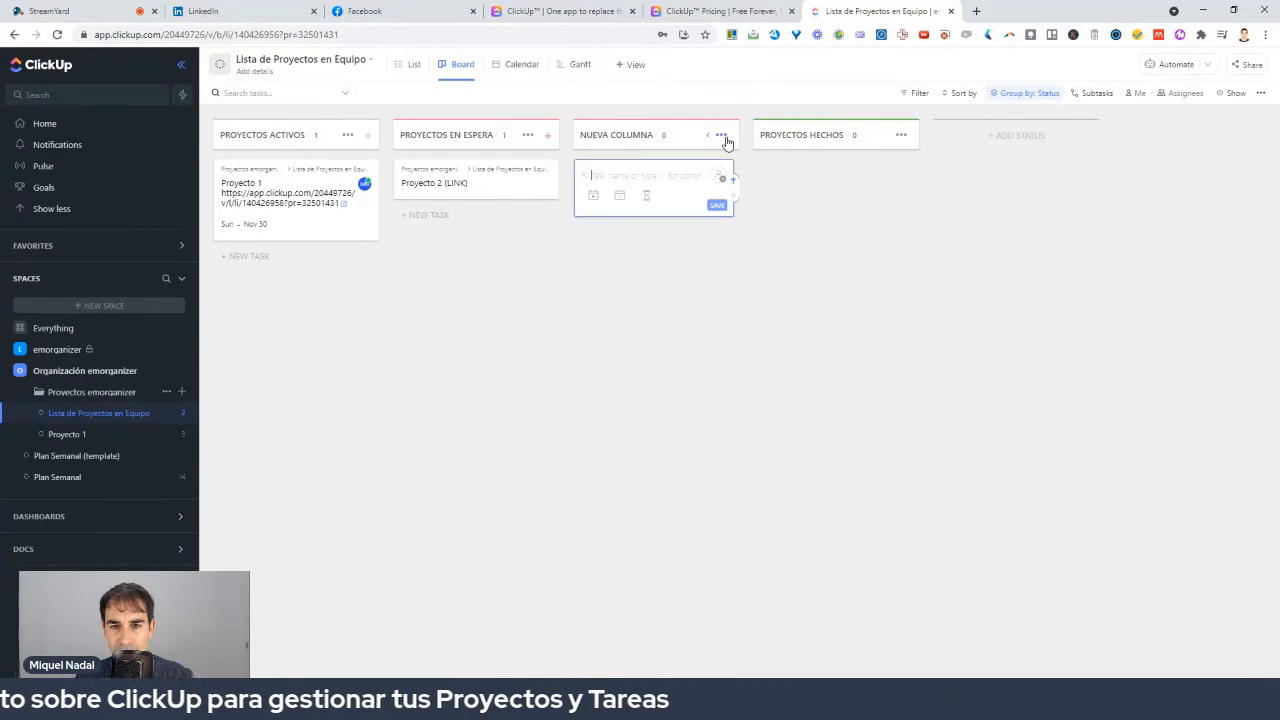
click(706, 222)
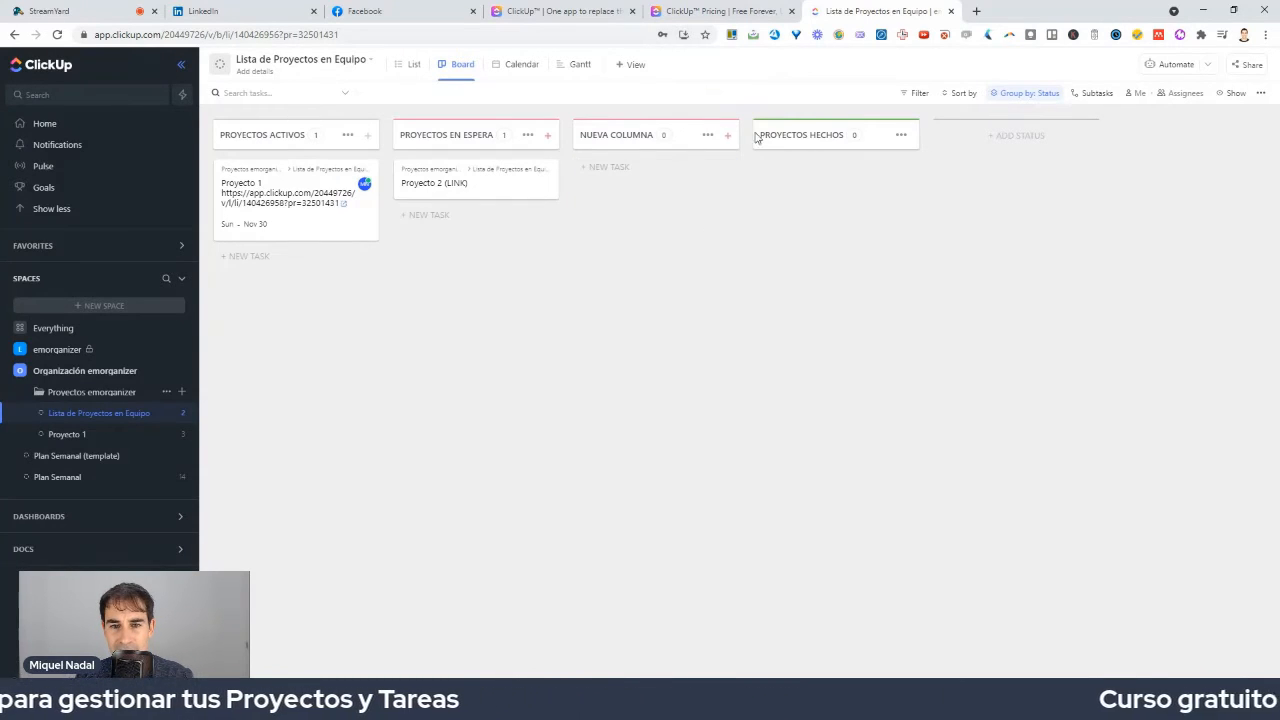
click(709, 138)
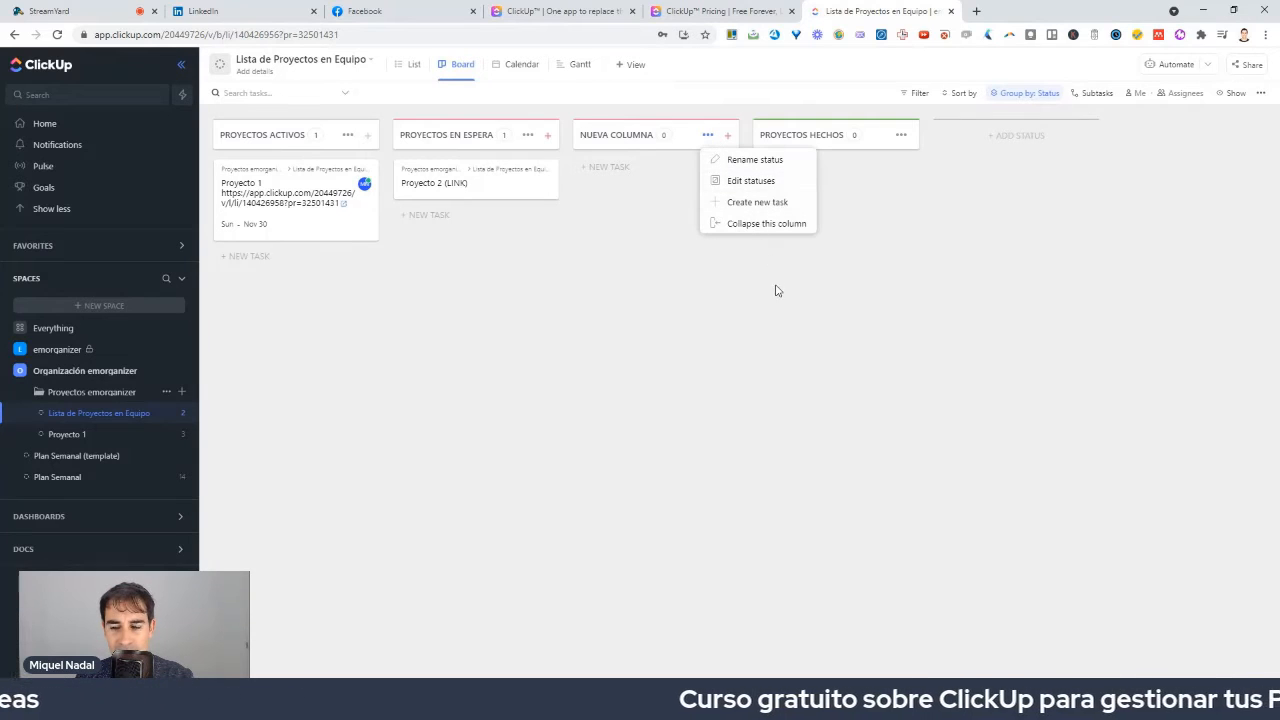
click(670, 163)
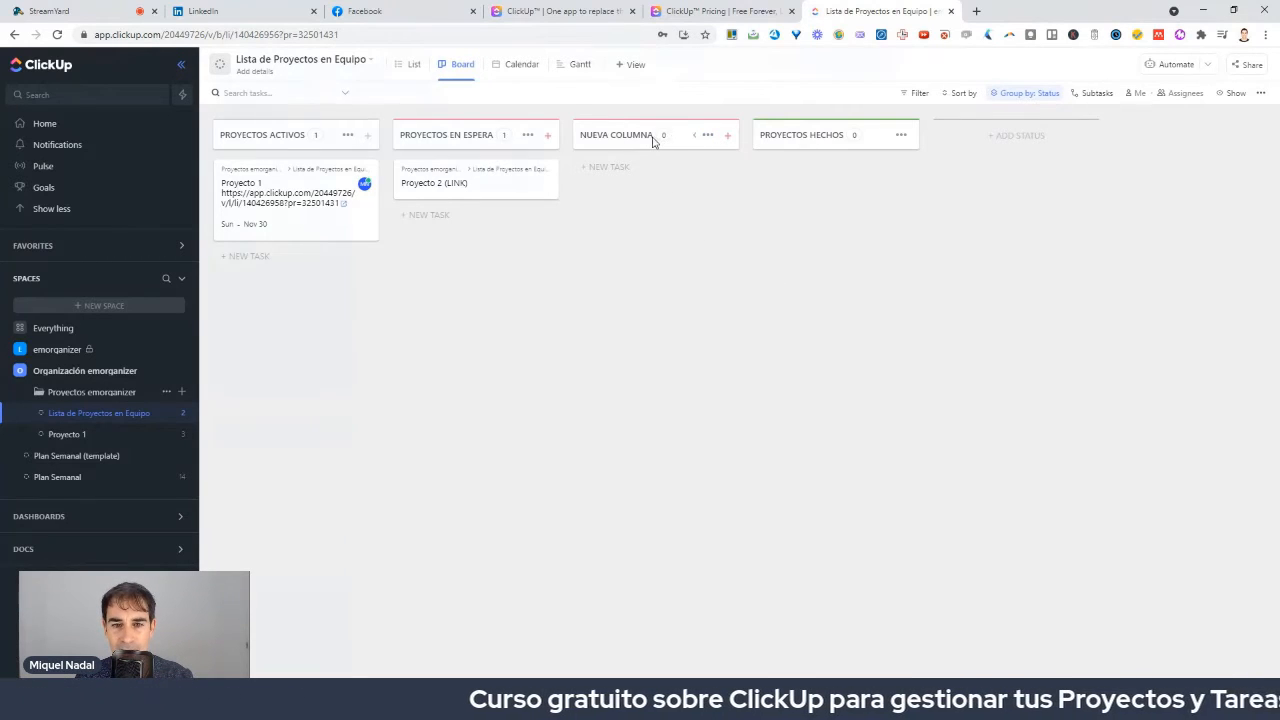
click(705, 136)
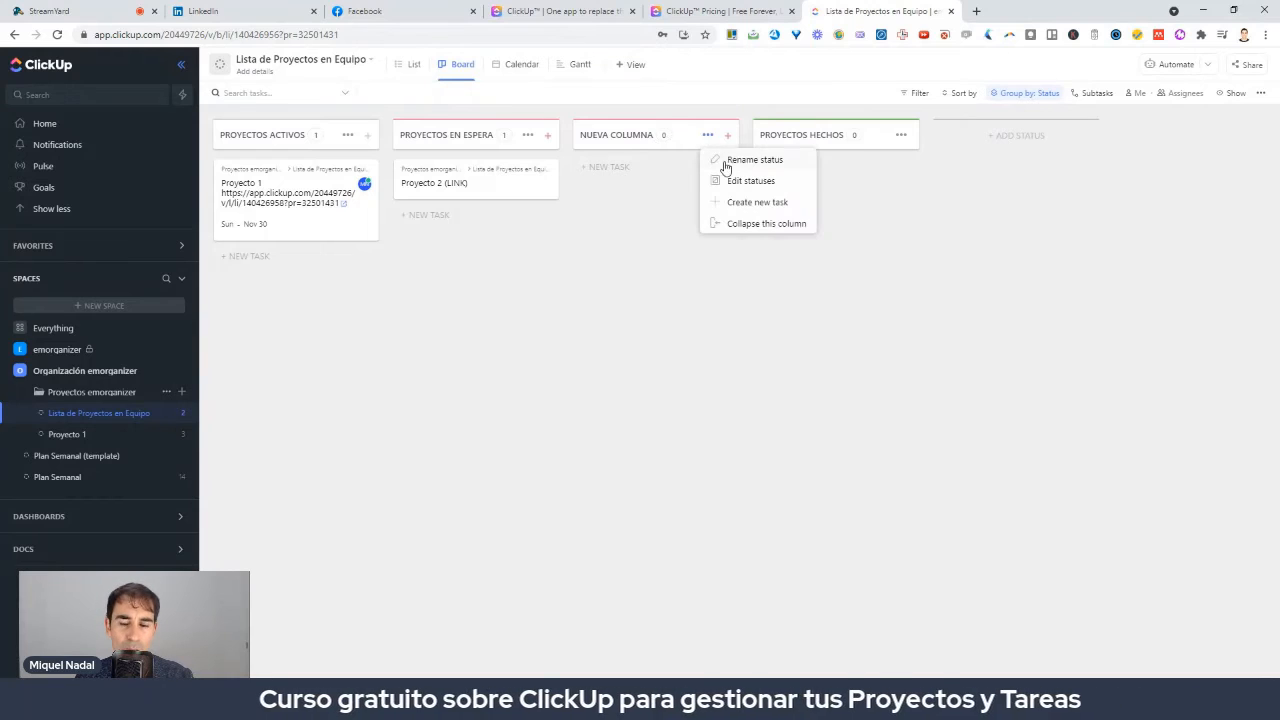
click(720, 162)
click(665, 135)
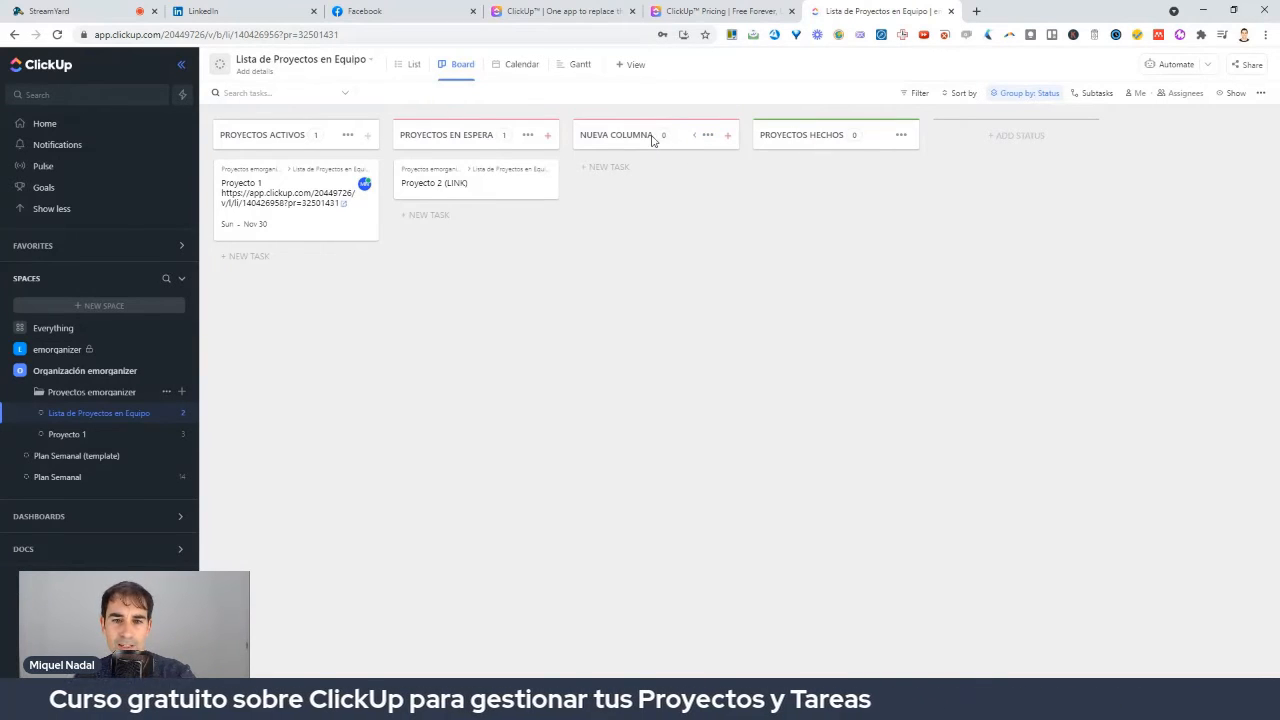
click(707, 135)
Rename the NUEVA COLUMNA status column to CRONOGRAMA.
click(720, 160)
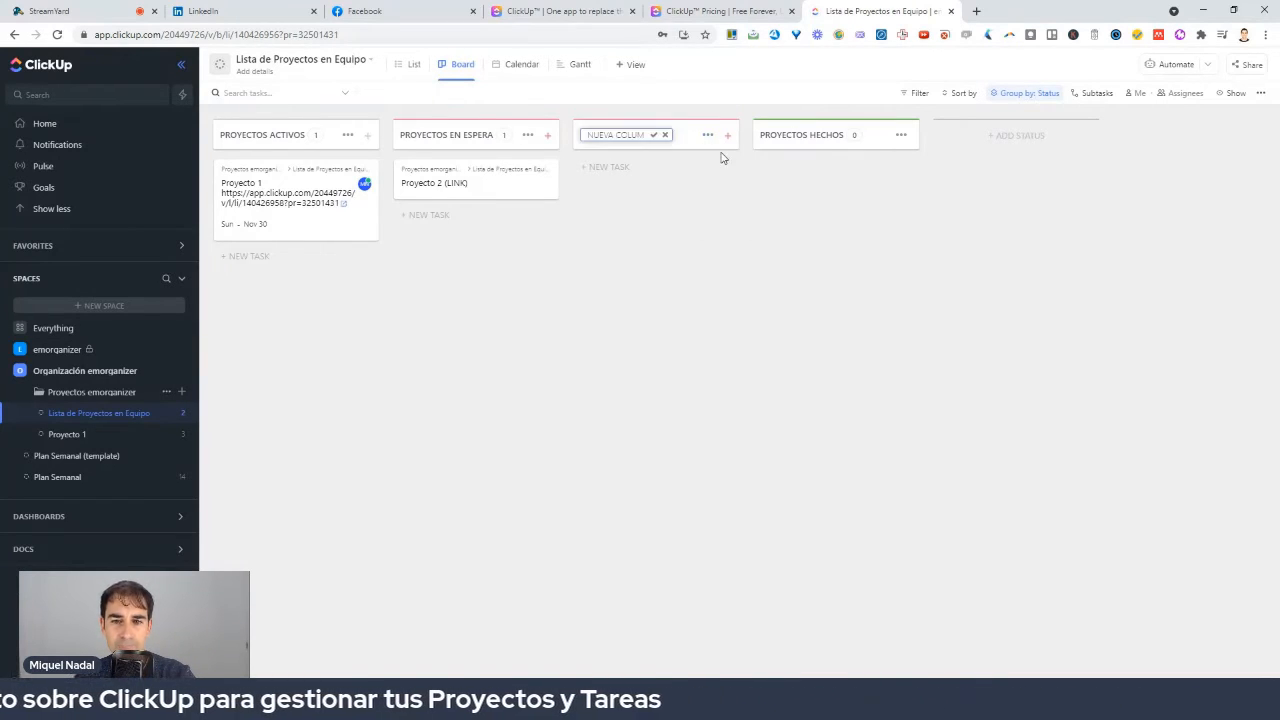
key(BackSpace)
key(BackSpace)
key(BackSpace)
key(BackSpace)
key(BackSpace)
key(BackSpace)
key(BackSpace)
key(BackSpace)
key(BackSpace)
key(BackSpace)
key(BackSpace)
key(BackSpace)
key(BackSpace)
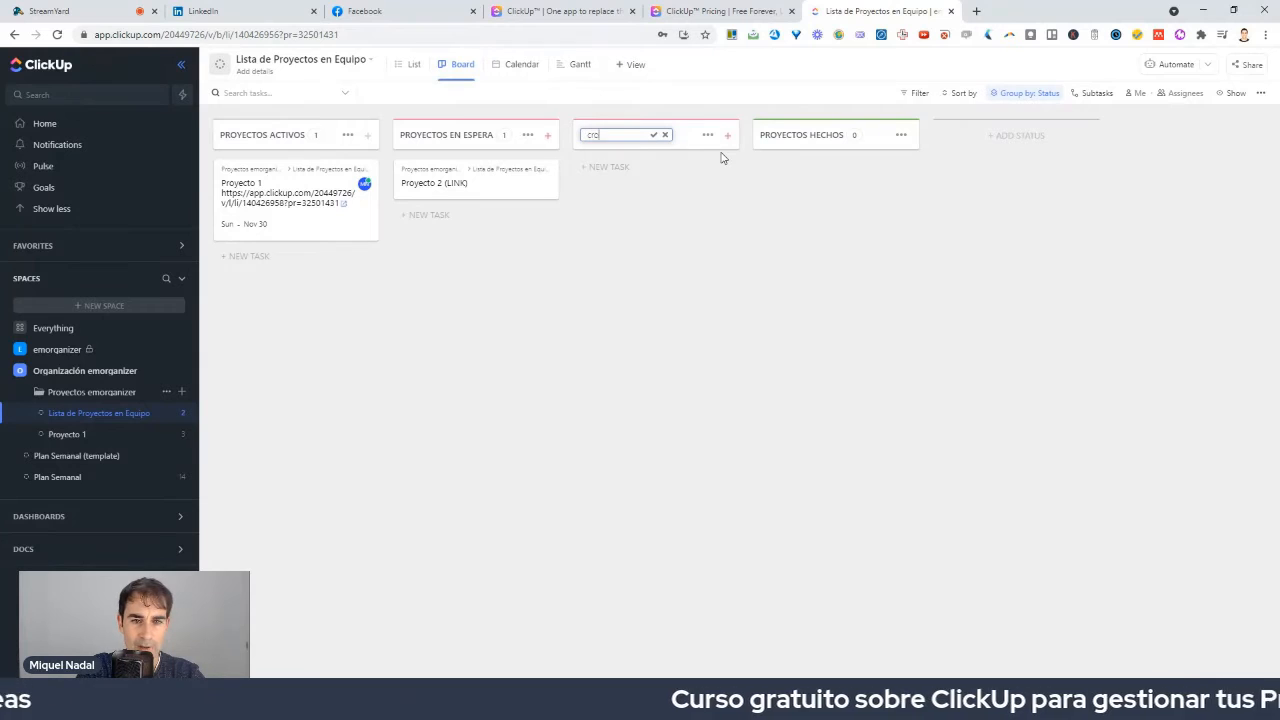
text(CRONOGRA)
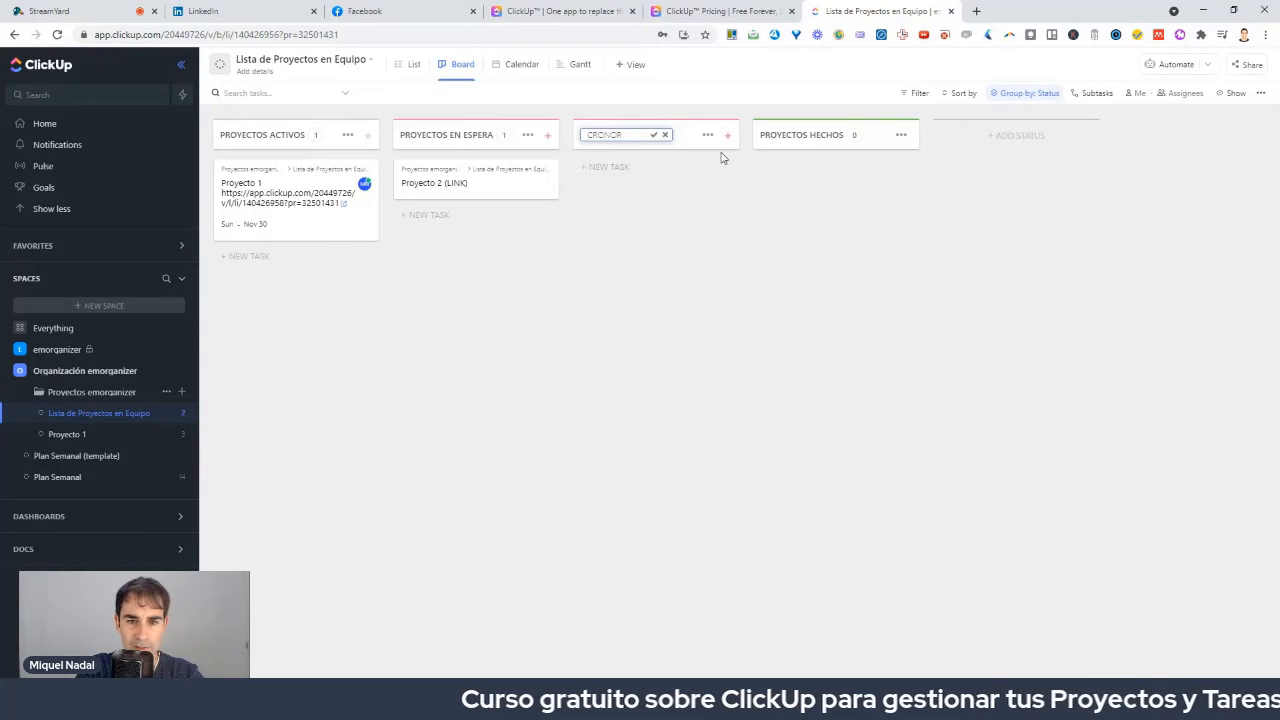
text(MA)
key(Return)
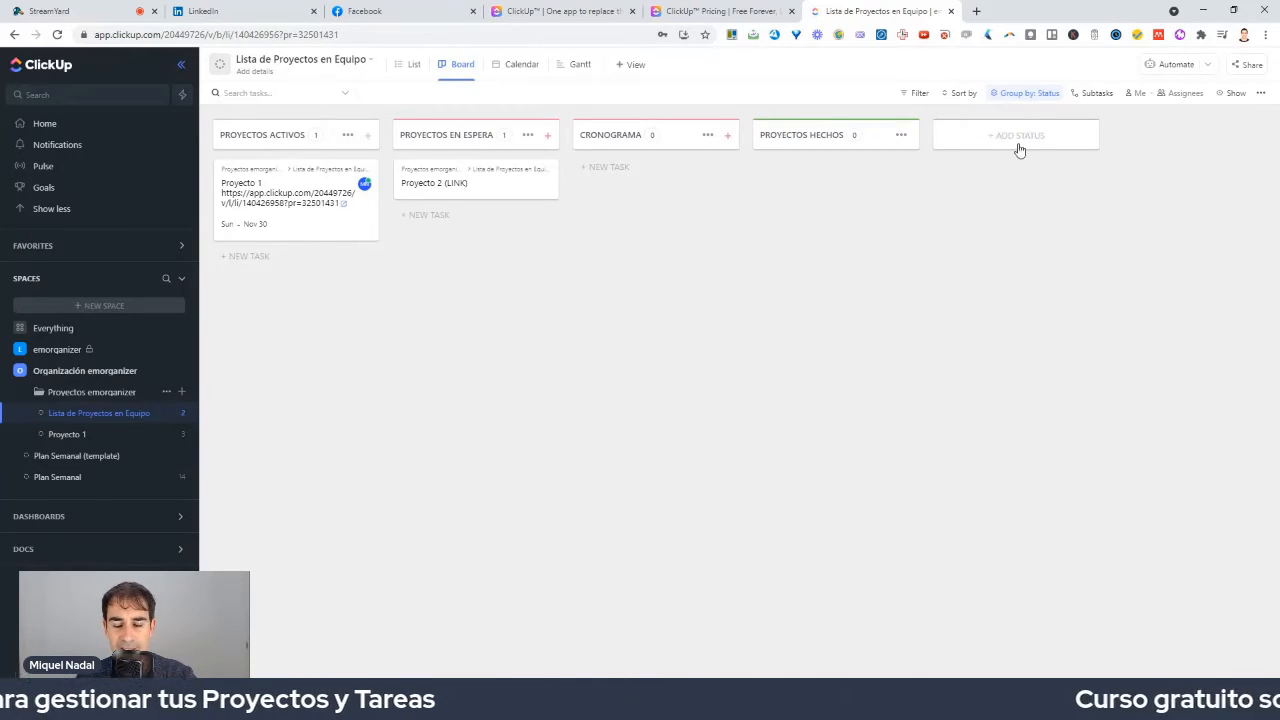
mouse_move(1006, 118)
mouse_down()
mouse_move(1108, 131)
mouse_move(1032, 146)
mouse_move(1060, 104)
mouse_move(1048, 102)
mouse_up()
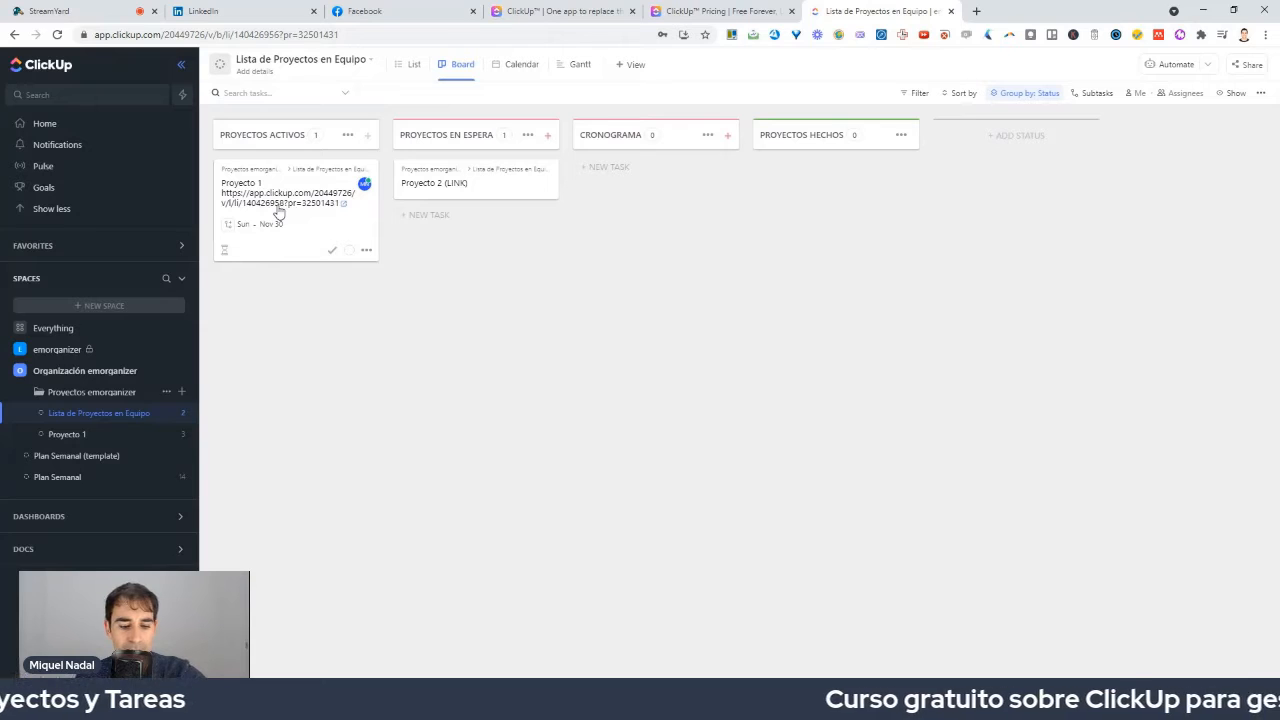
key(Print)
drag(208, 184, 362, 218)
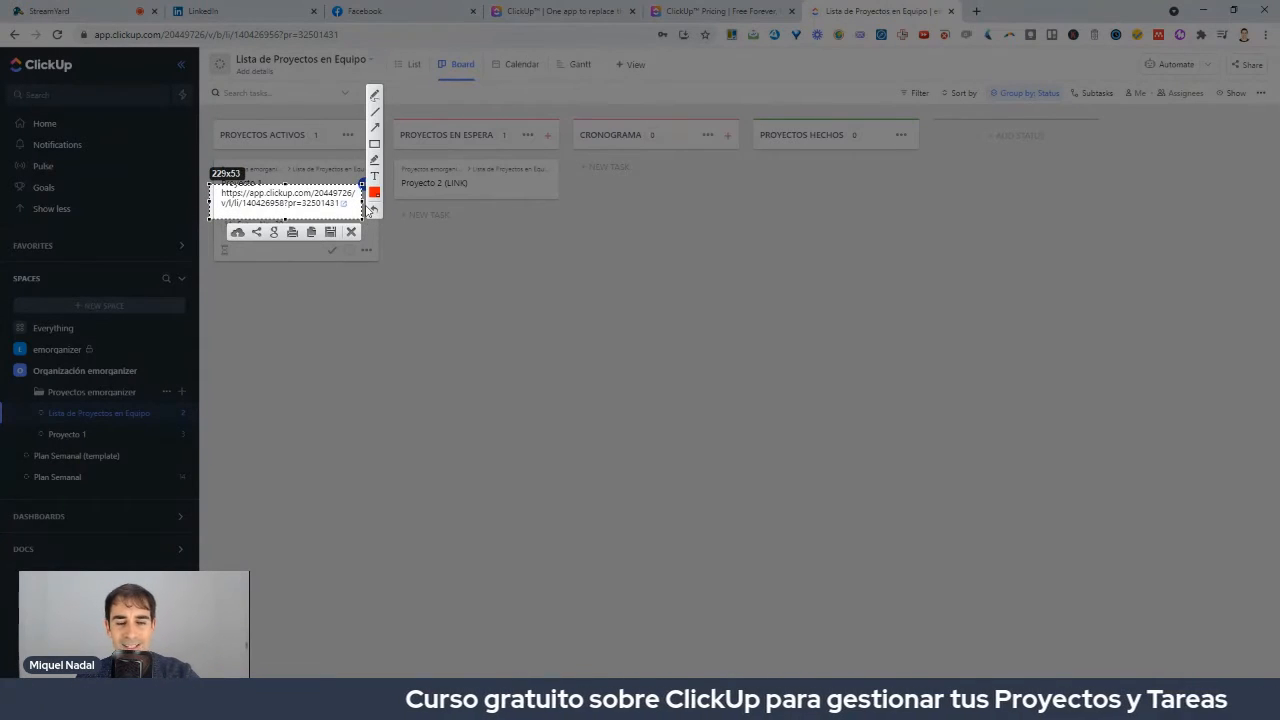
key(ctrl+c)
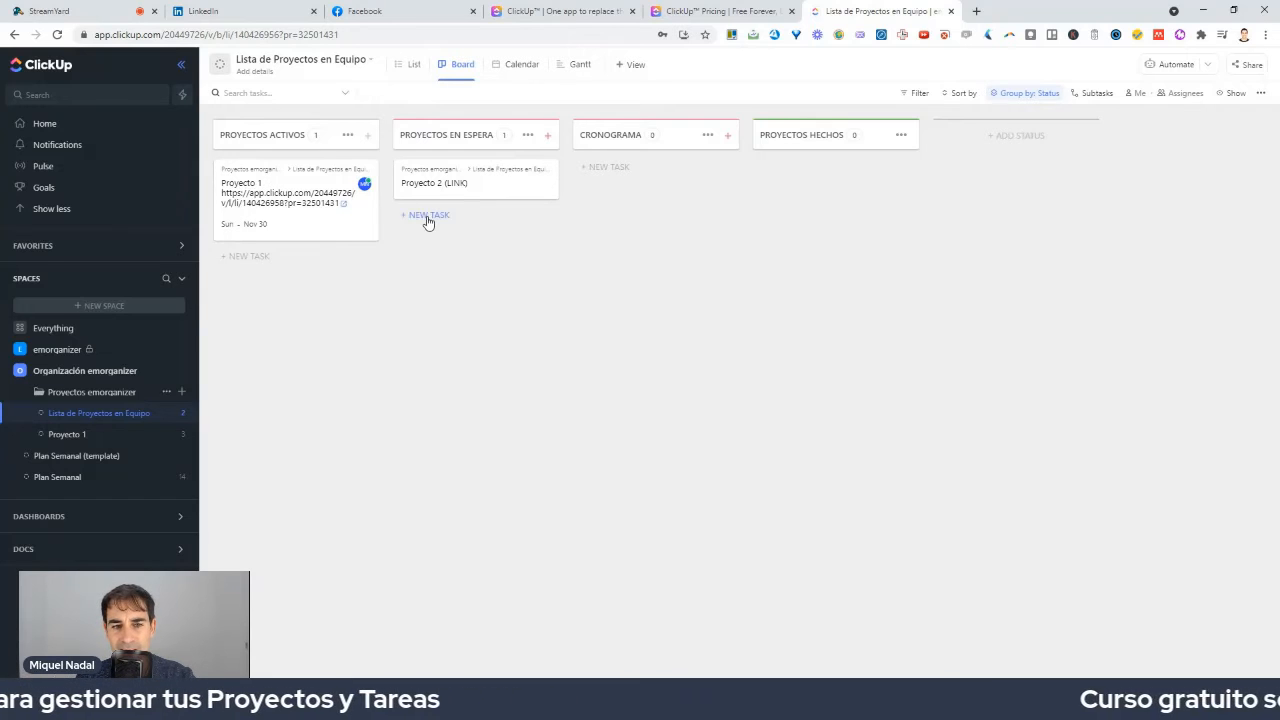
Add the task 'Proyecto 3 (LINK)' under Proyectos Activos and dismiss the empty task box.
click(248, 257)
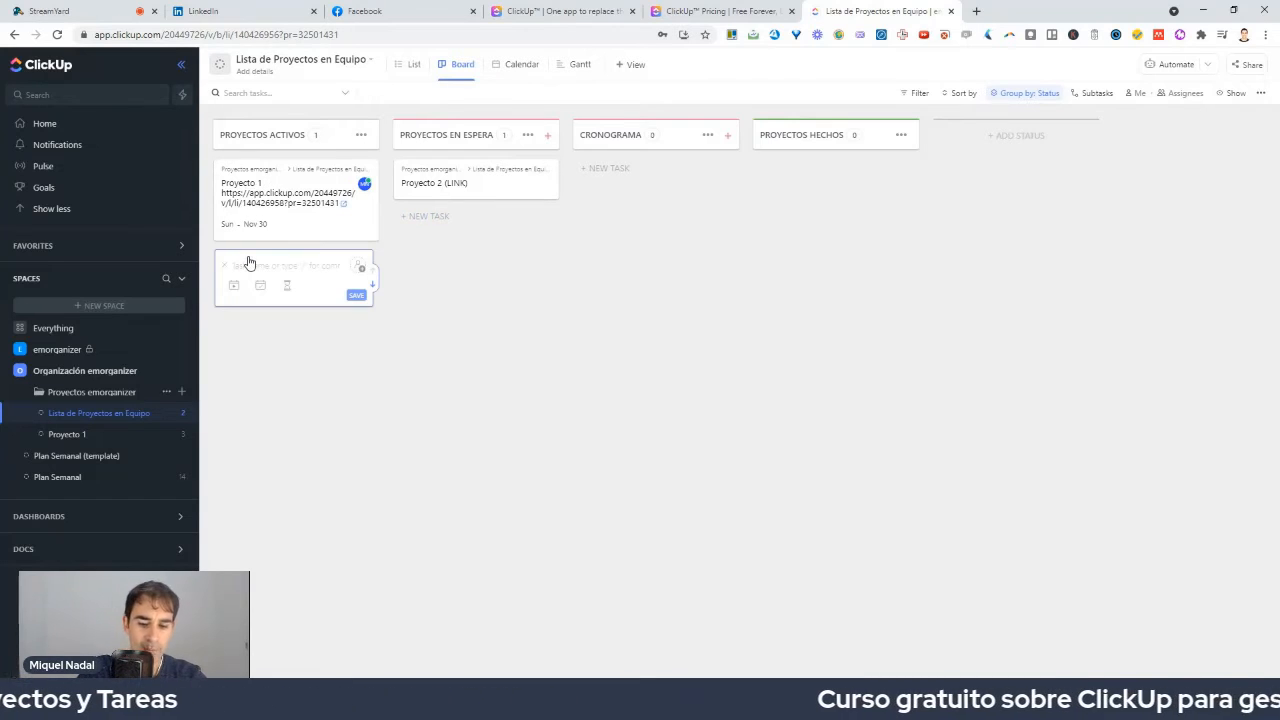
text(P)
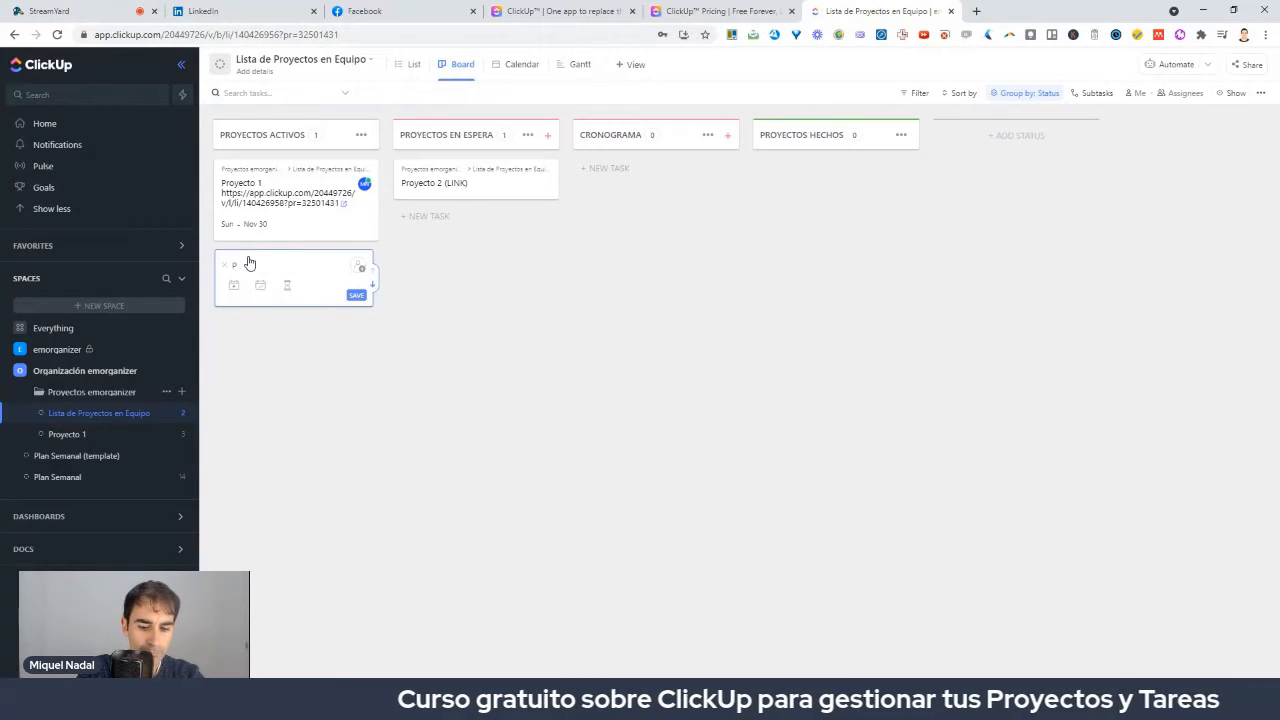
text(royecto 3 ()
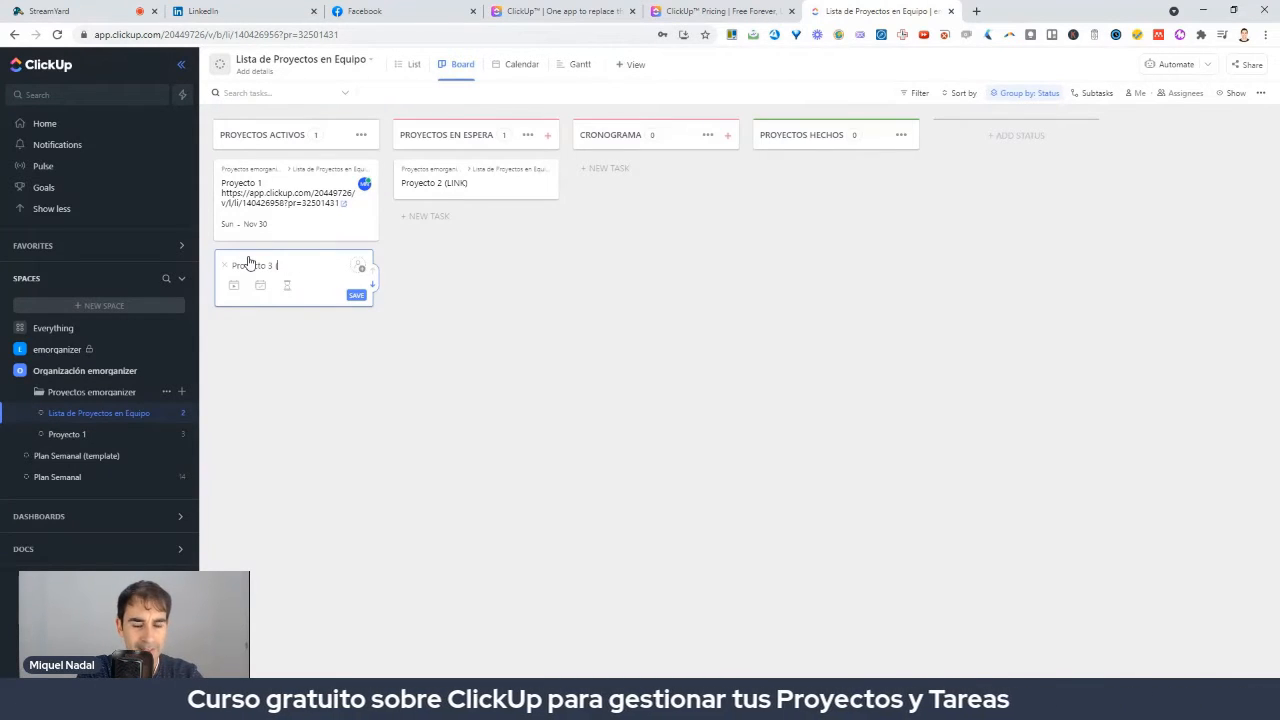
text(LINK))
key(Return)
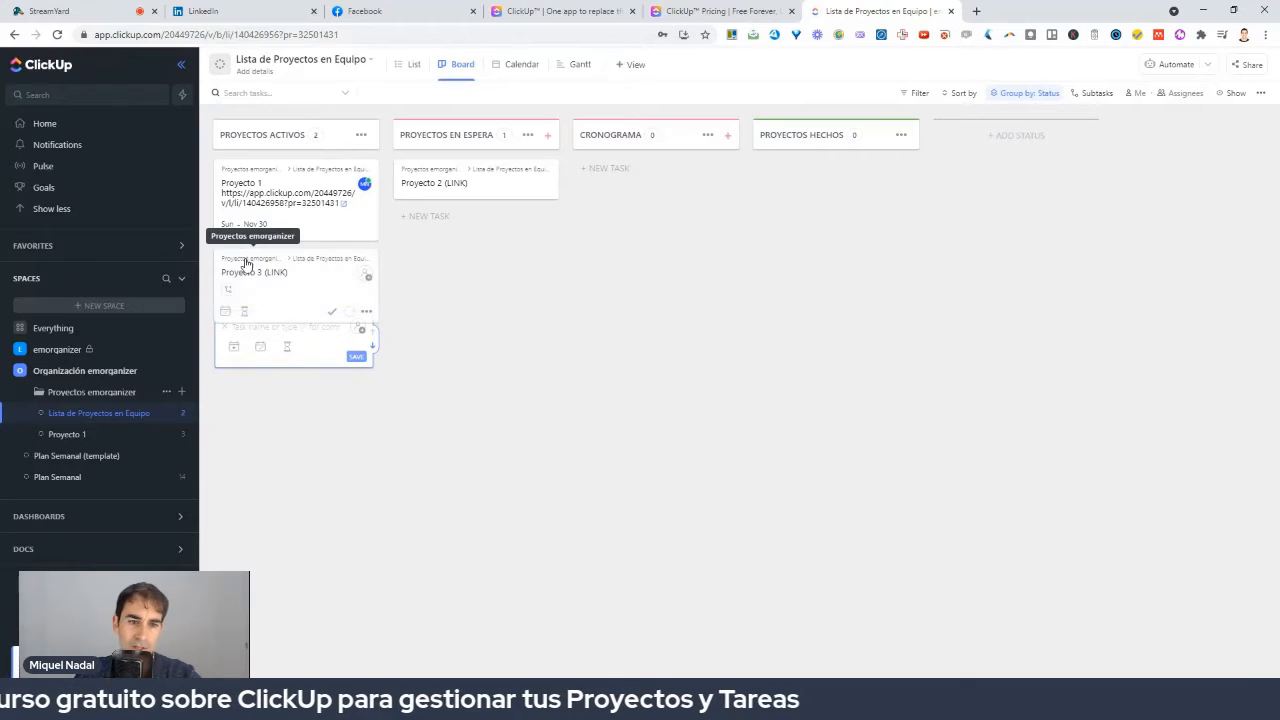
click(421, 331)
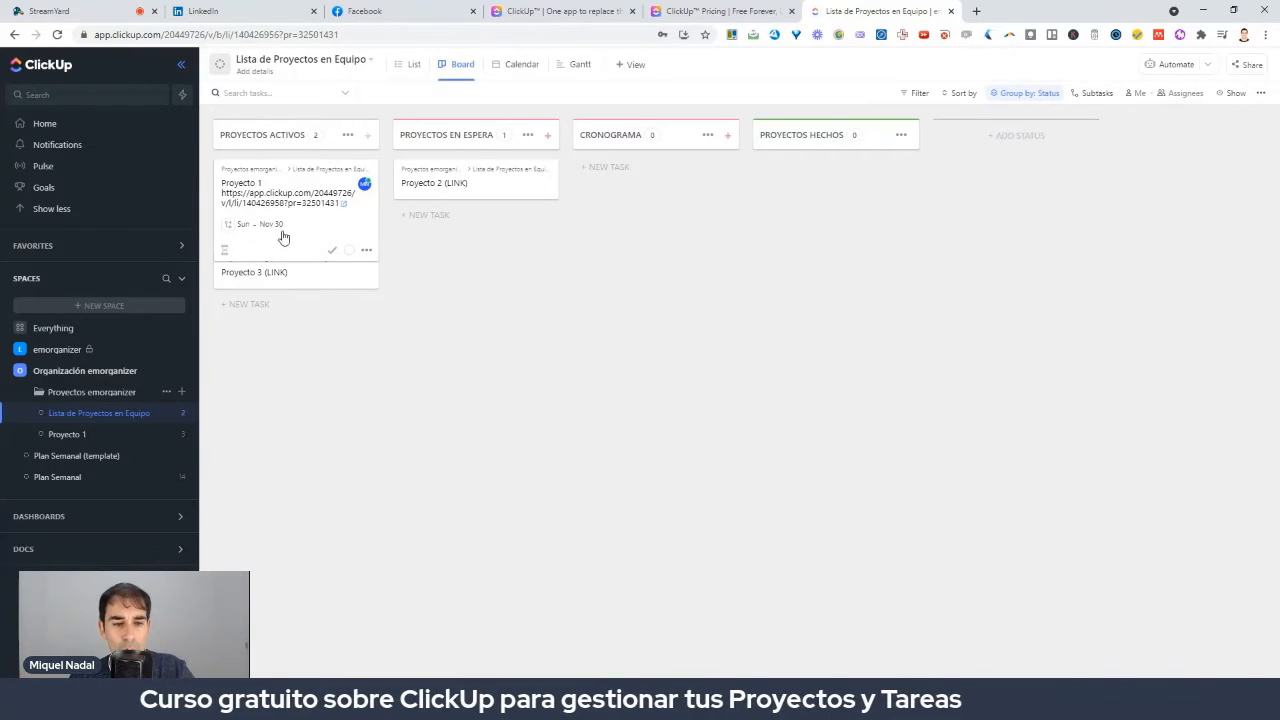
Open the Proyecto 1 board and show the Proyectos emorganizer folder's options menu.
click(90, 438)
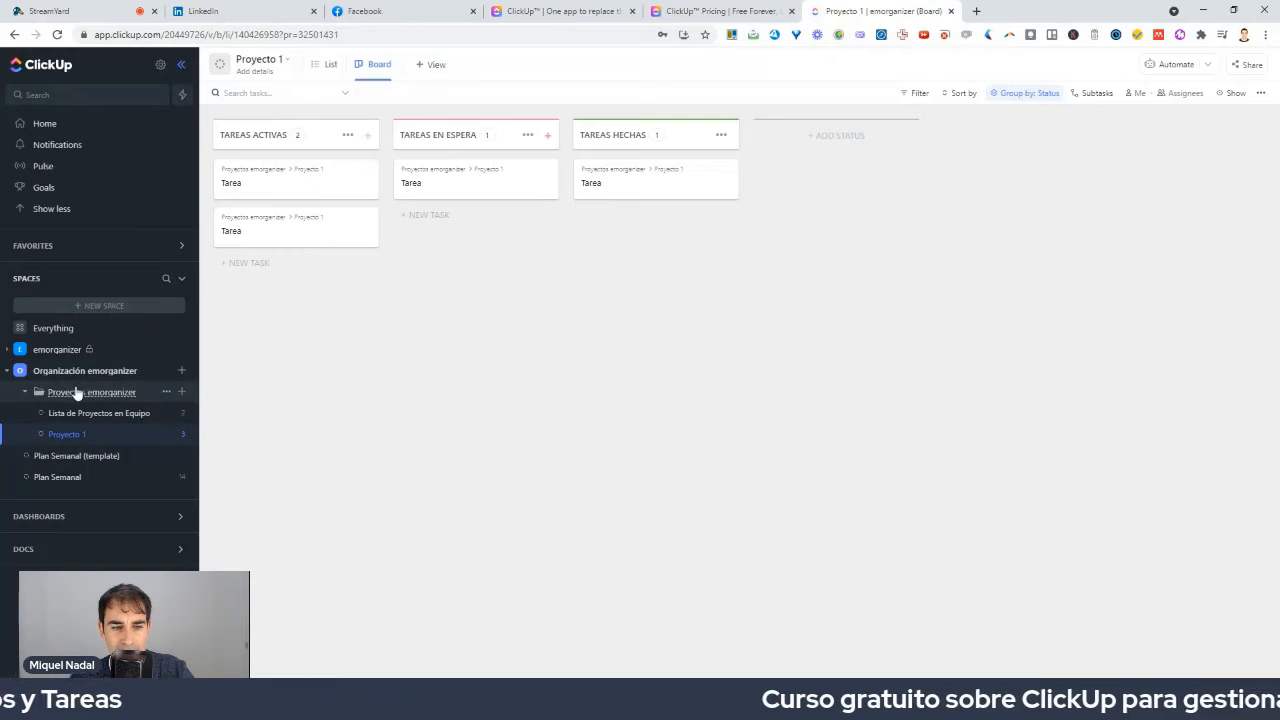
click(167, 393)
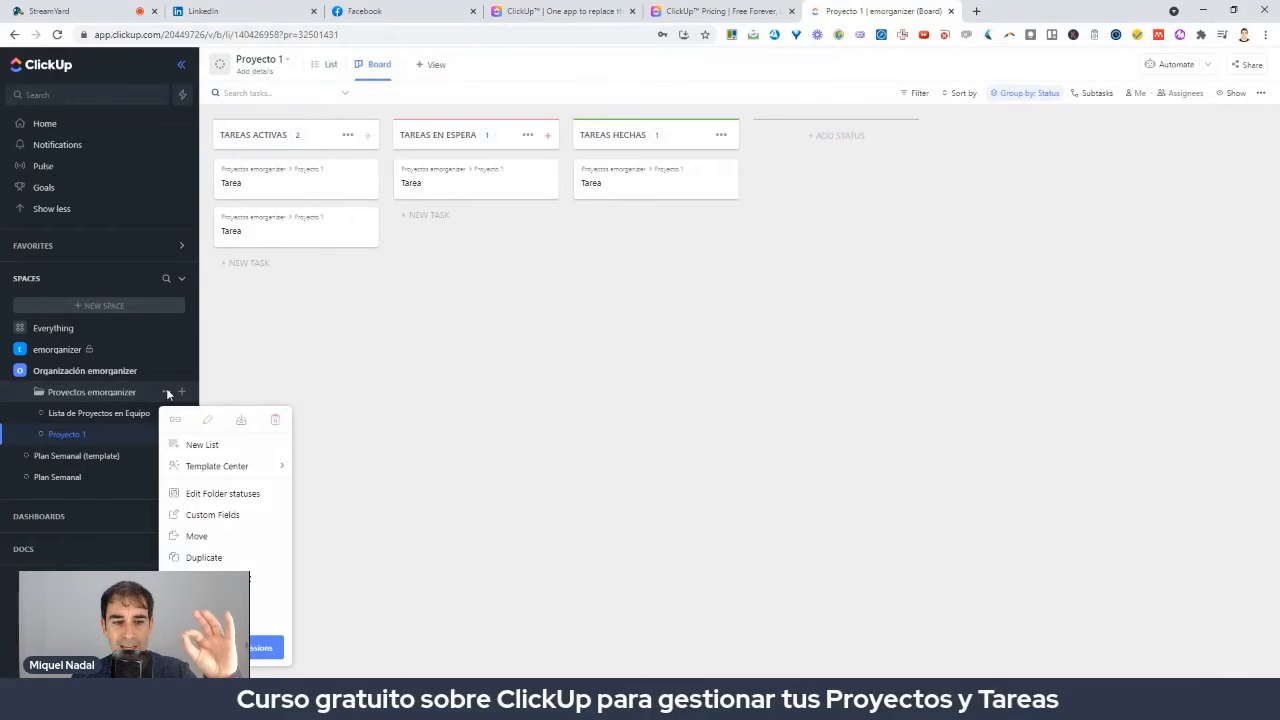
Create a new list named 'Proyecto B' in the Proyectos emorganizer folder.
click(196, 448)
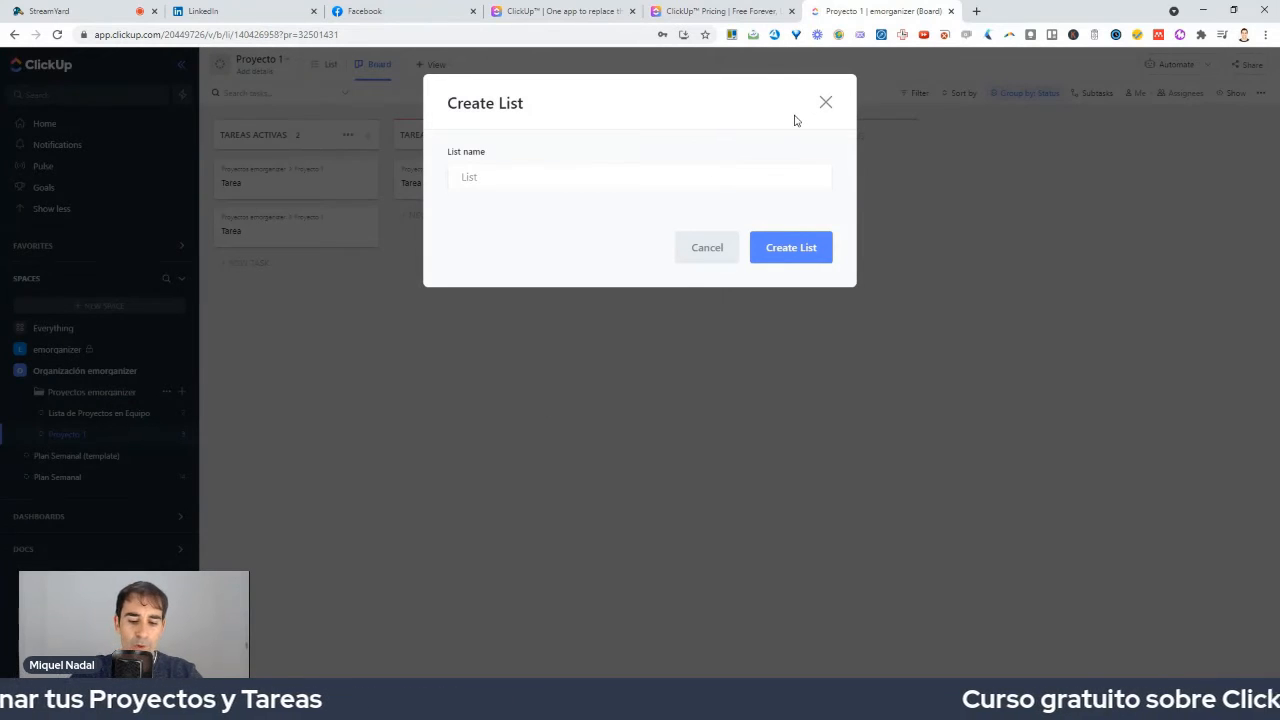
text(pro)
key(BackSpace)
key(BackSpace)
key(BackSpace)
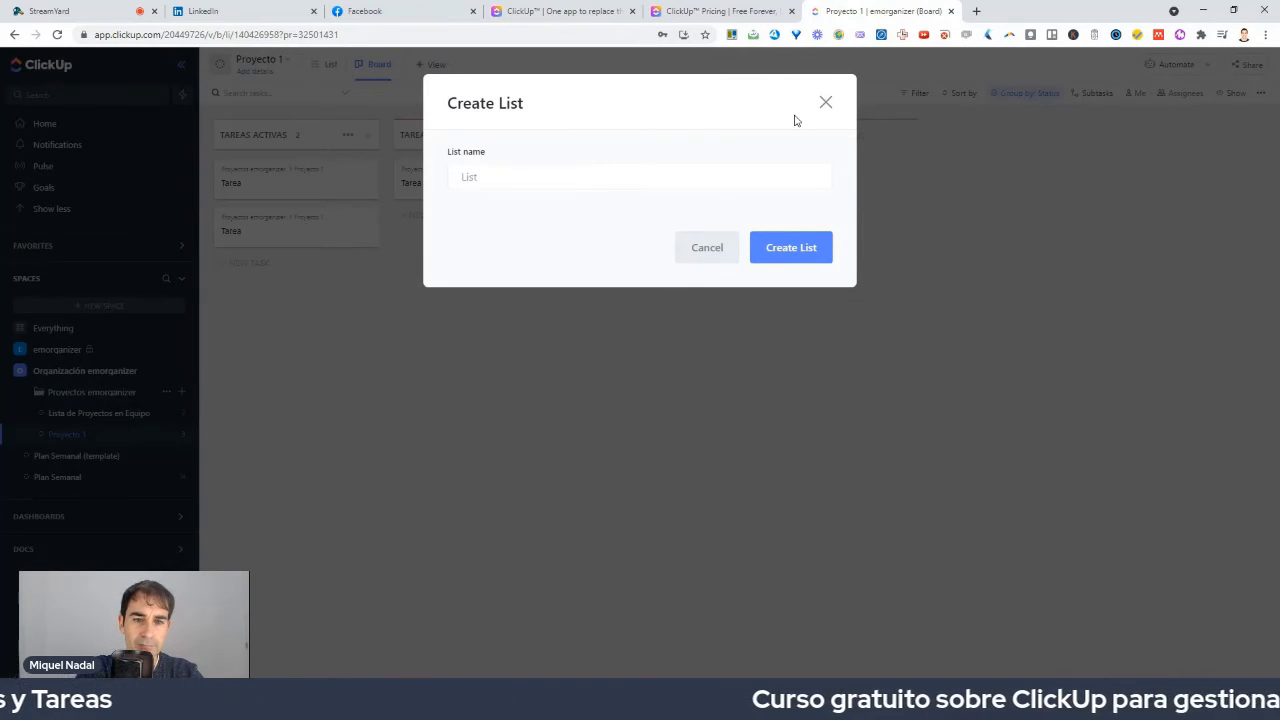
text(Proyec)
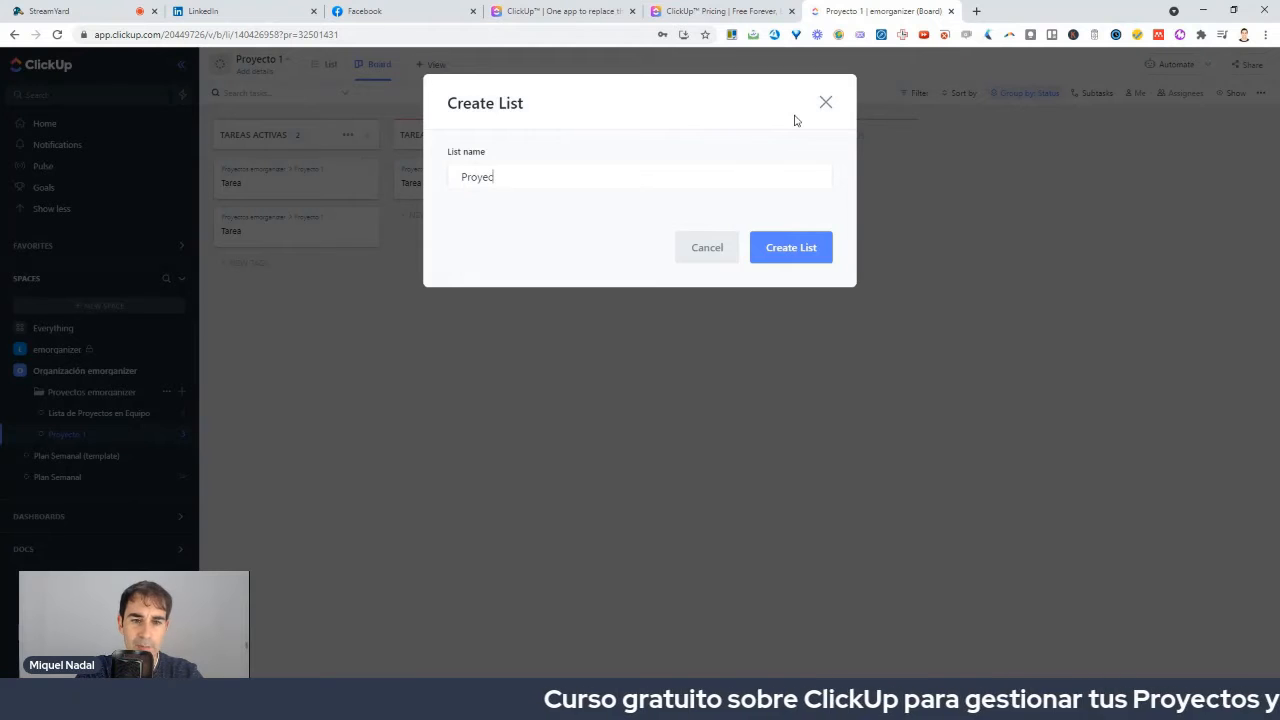
text(to B)
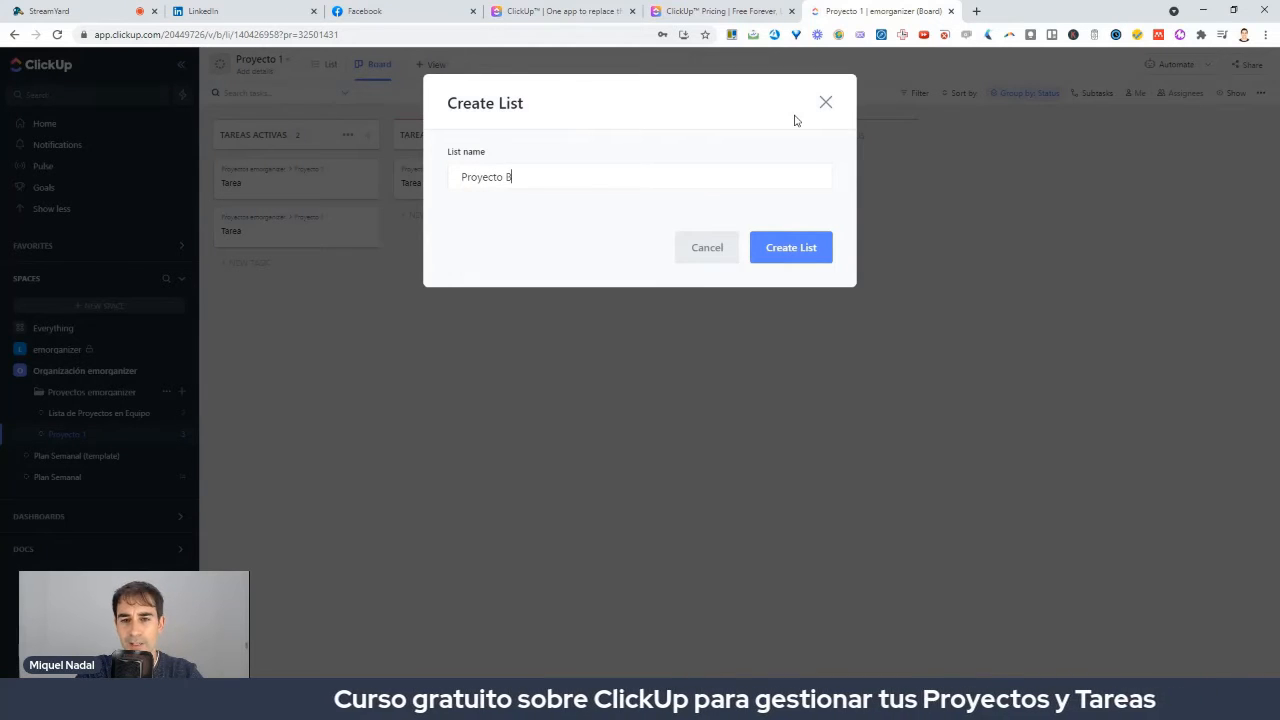
key(Return)
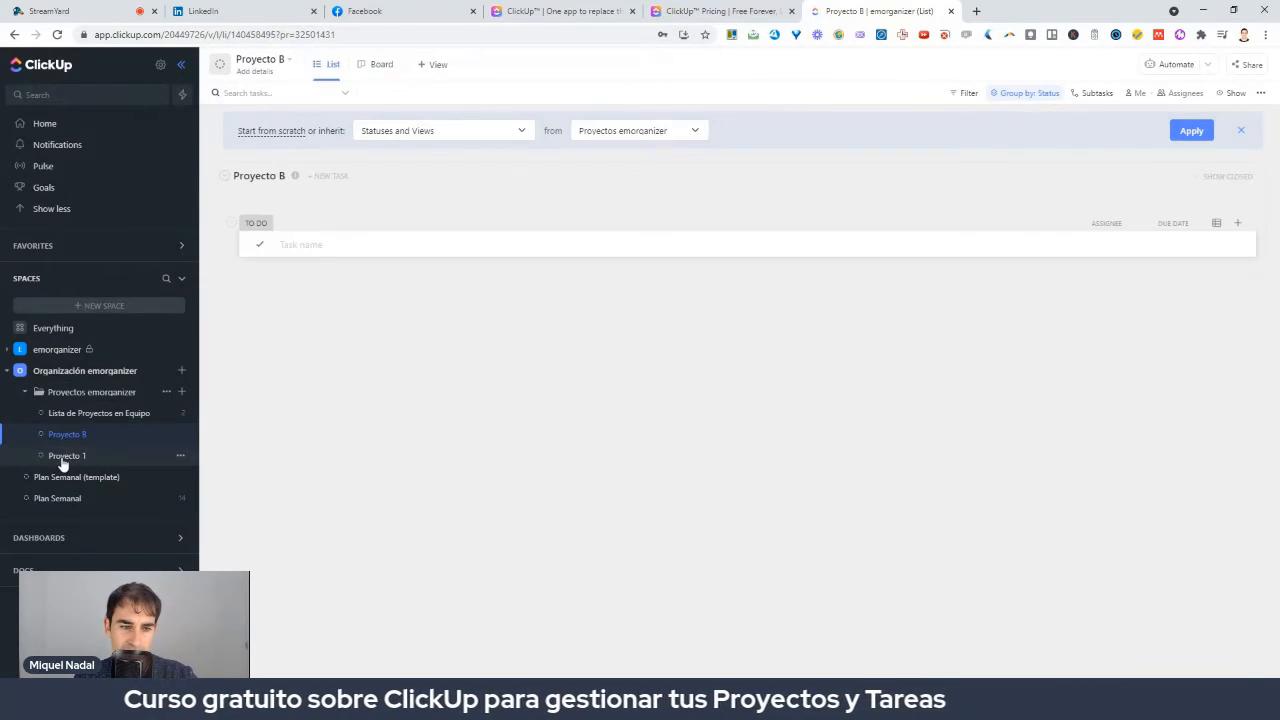
Switch between Proyecto 1 and Proyecto B, ending on the Proyecto 1 board.
click(83, 458)
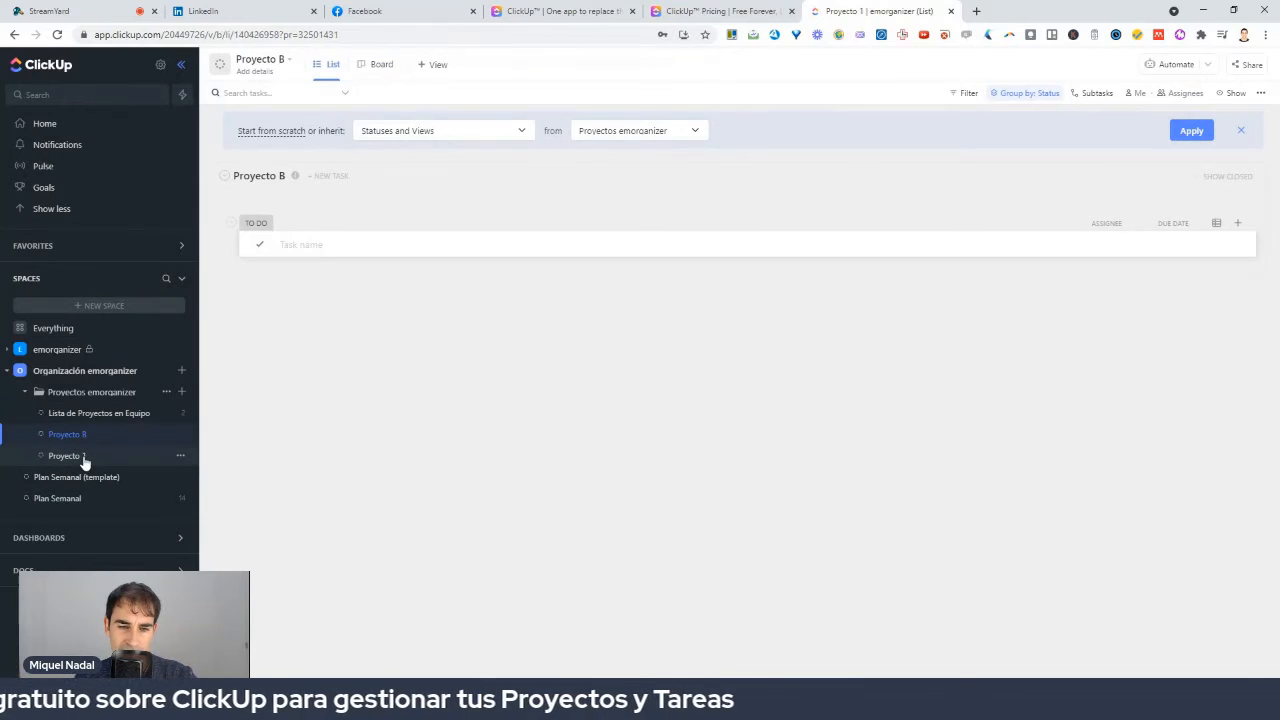
click(82, 437)
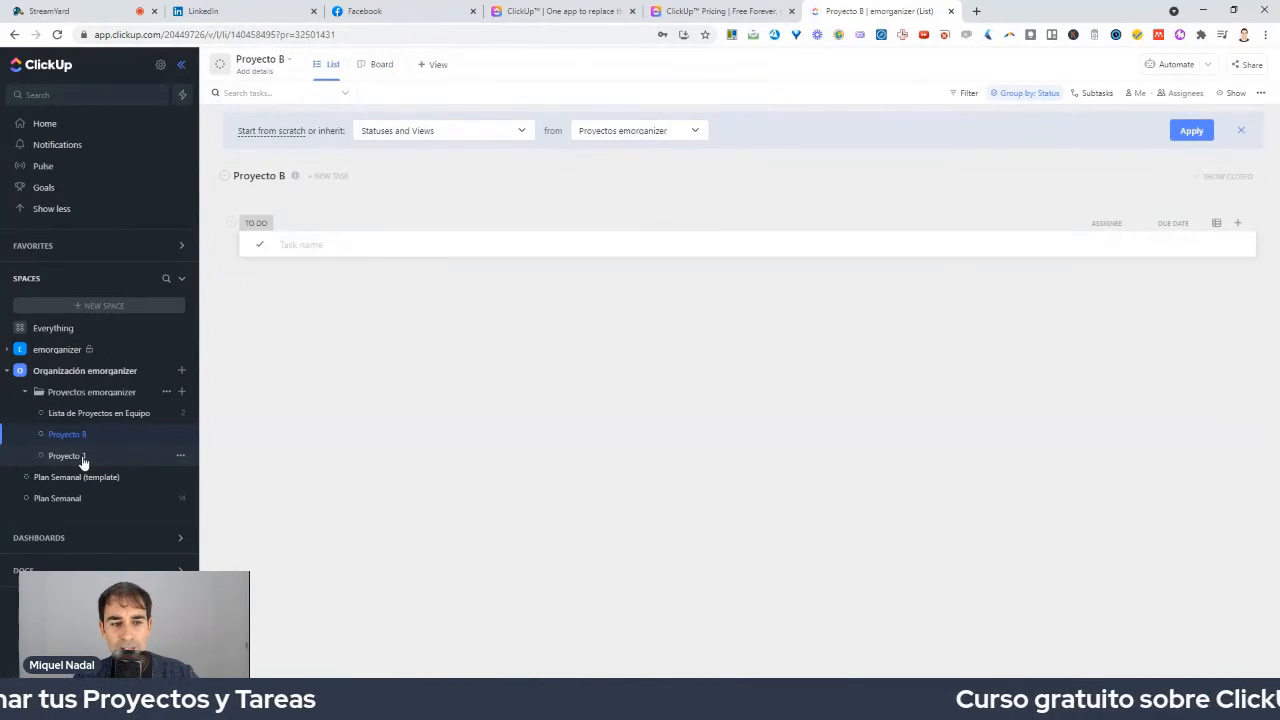
click(83, 458)
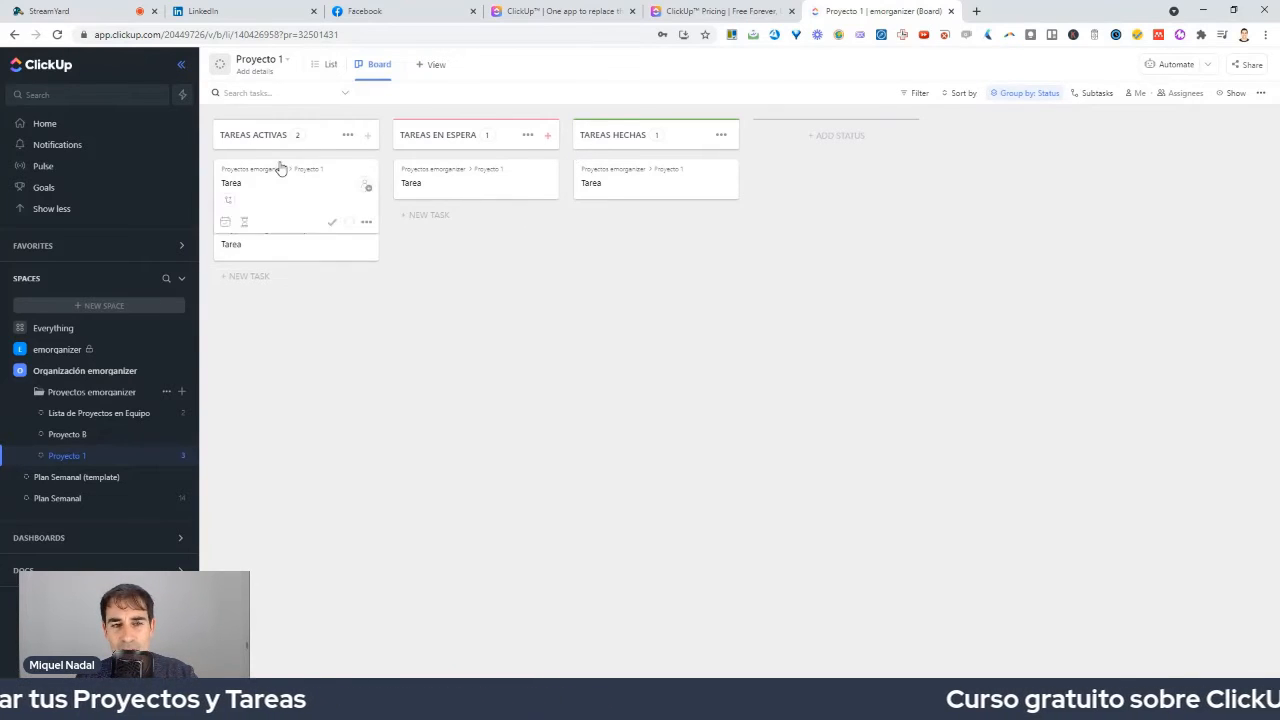
Start a new, still-unnamed status column after Tareas Hechas on the Proyecto 1 board.
click(826, 134)
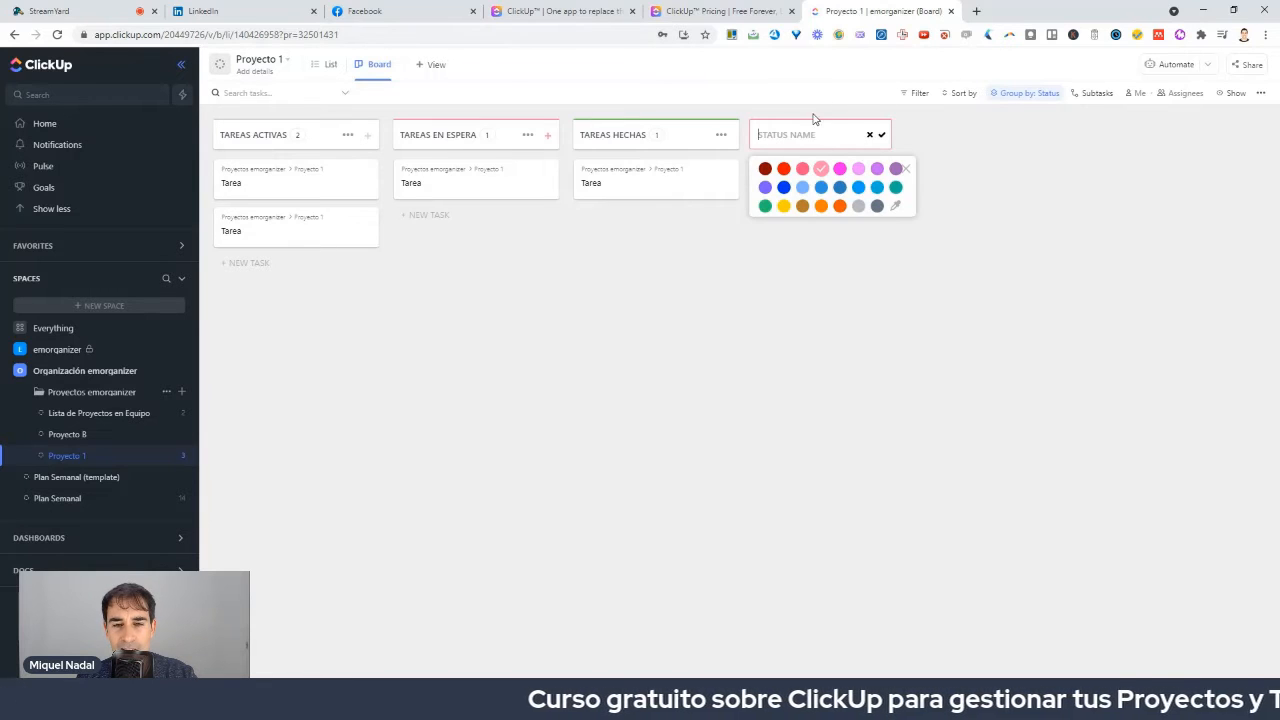
click(708, 316)
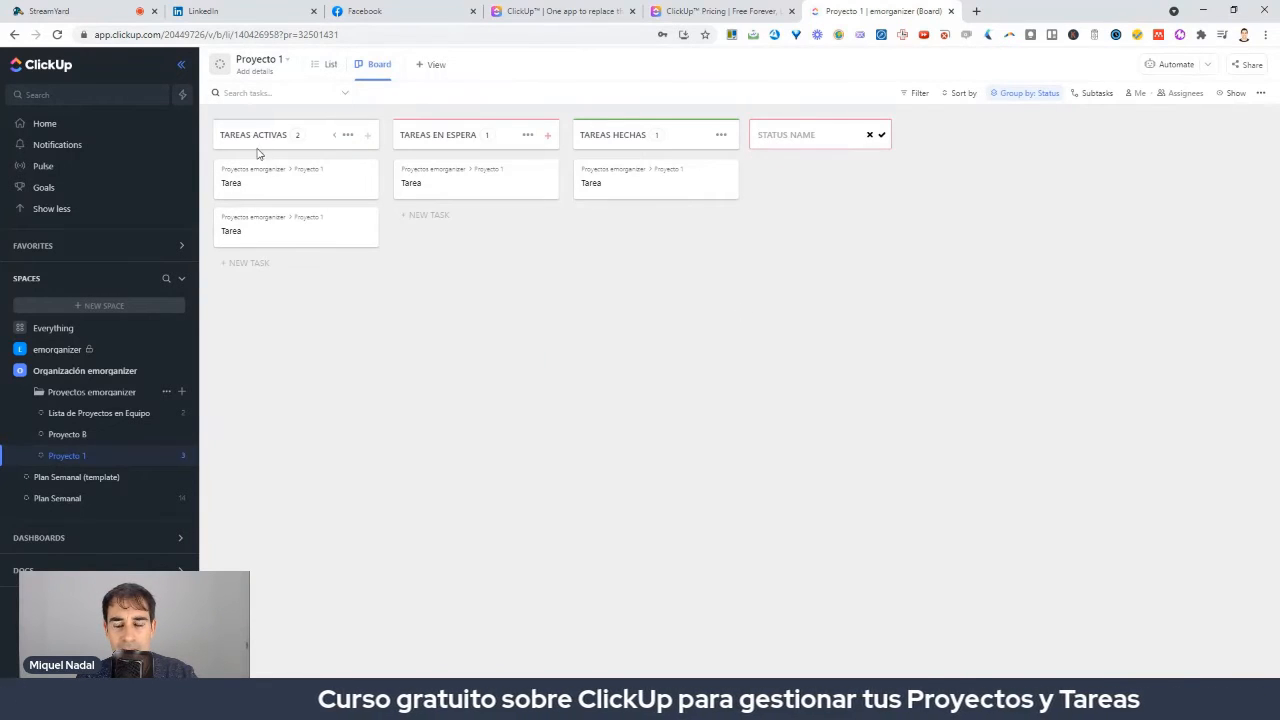
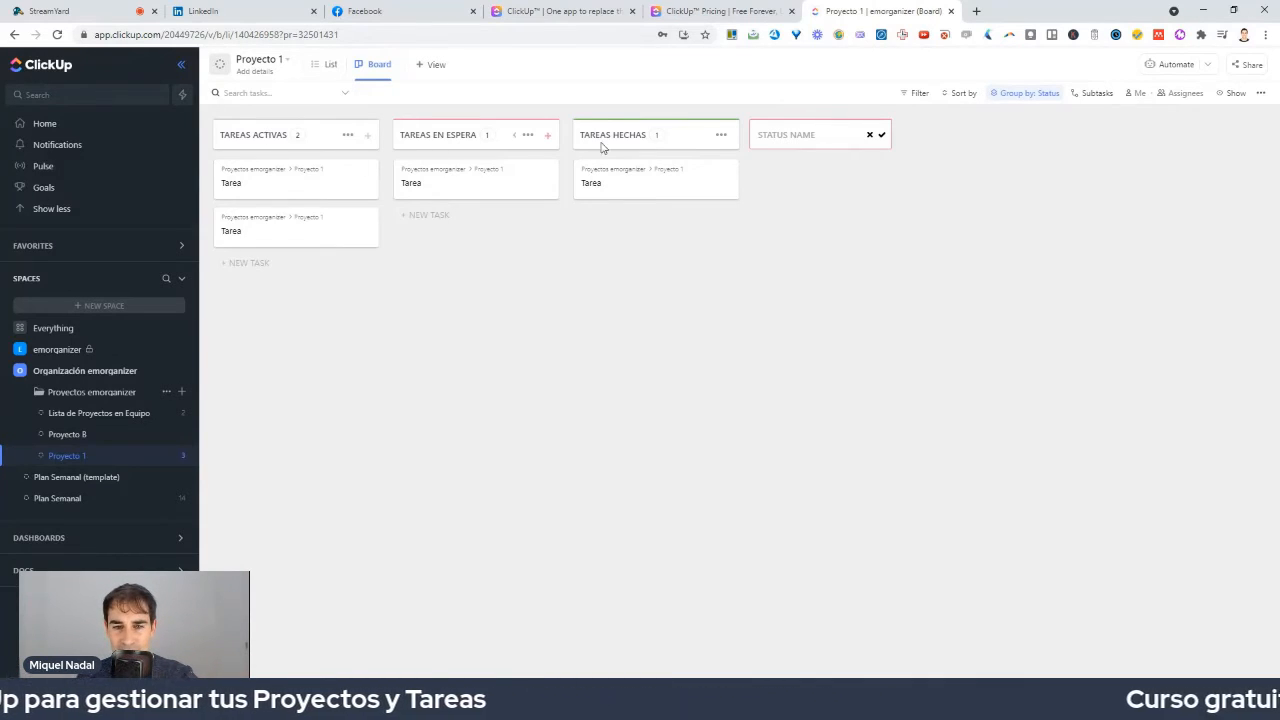
Type a name for the new status column, then clear it and dismiss the colour choices.
click(790, 139)
text(TA)
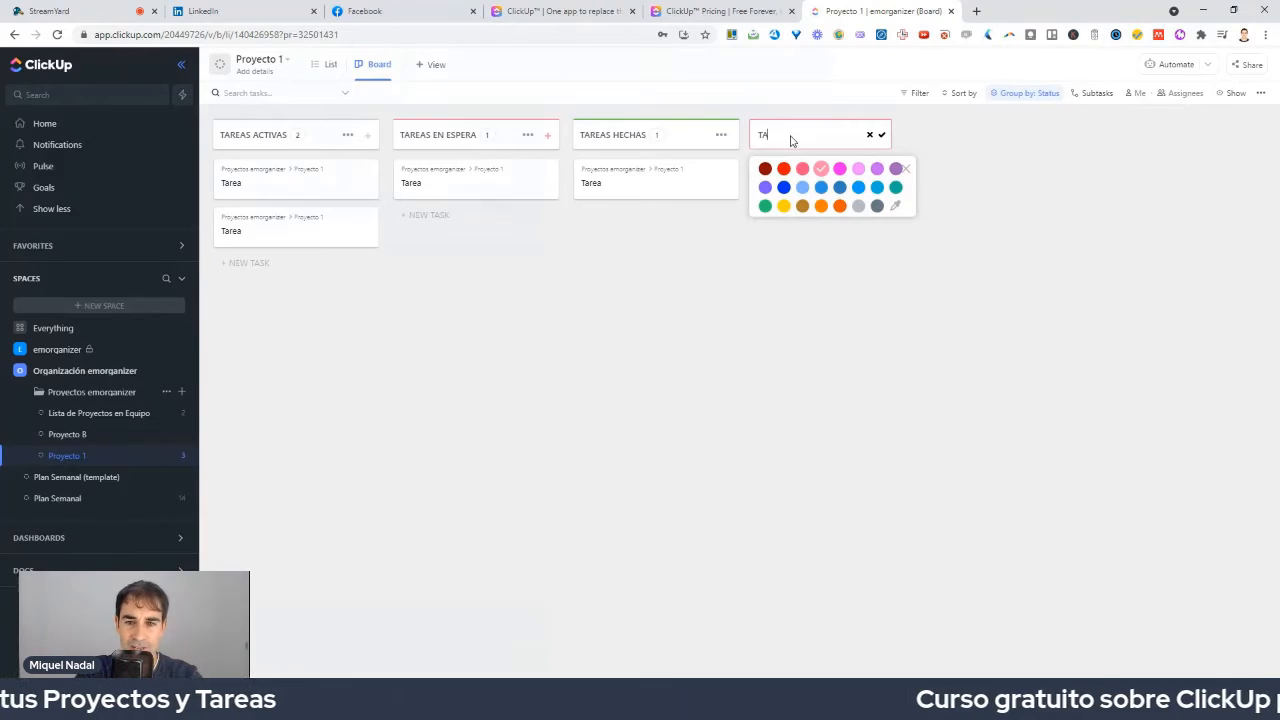
text(REAS DFDKKF)
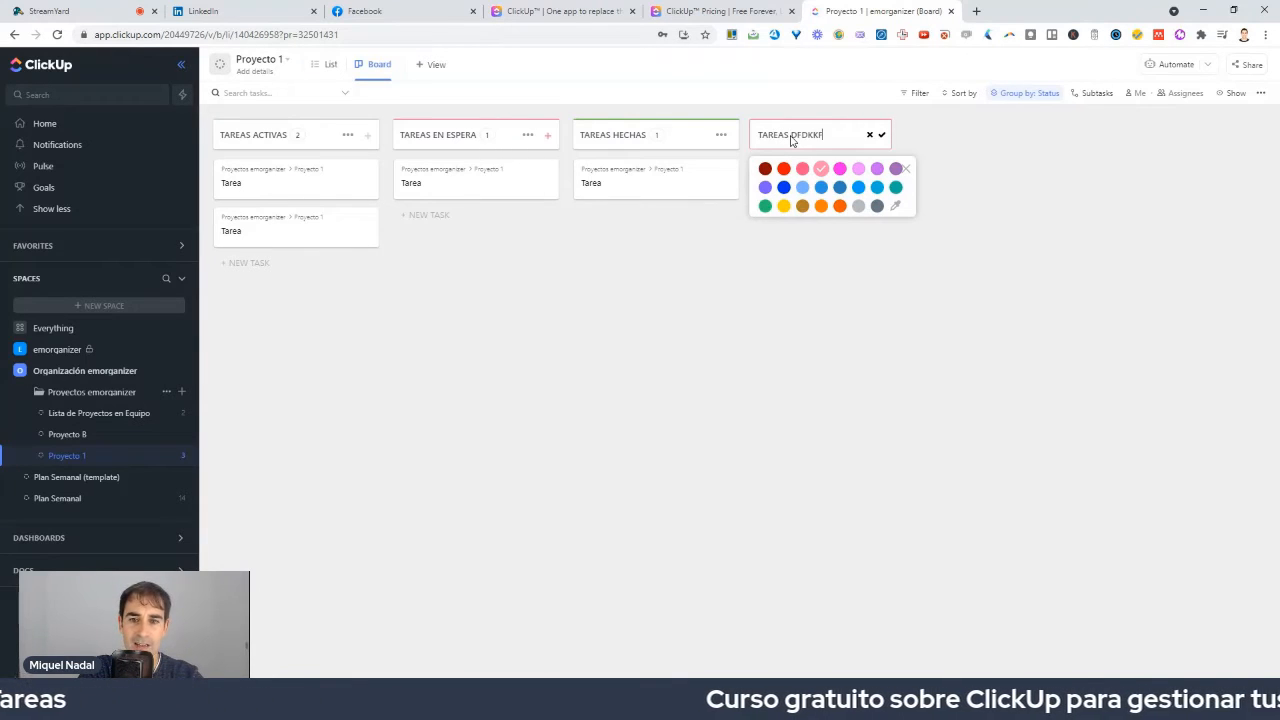
key(BackSpace)
key(BackSpace)
key(BackSpace)
key(BackSpace)
key(BackSpace)
key(BackSpace)
key(BackSpace)
key(BackSpace)
key(BackSpace)
key(BackSpace)
key(BackSpace)
key(BackSpace)
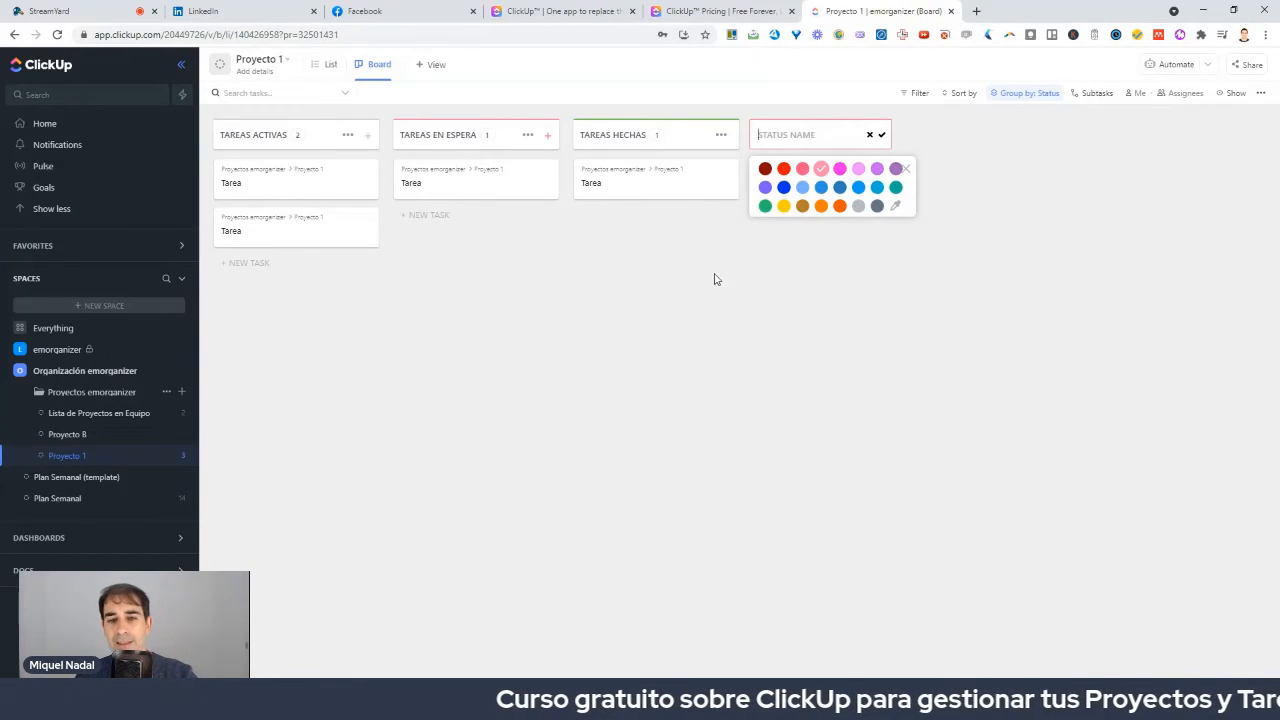
click(701, 279)
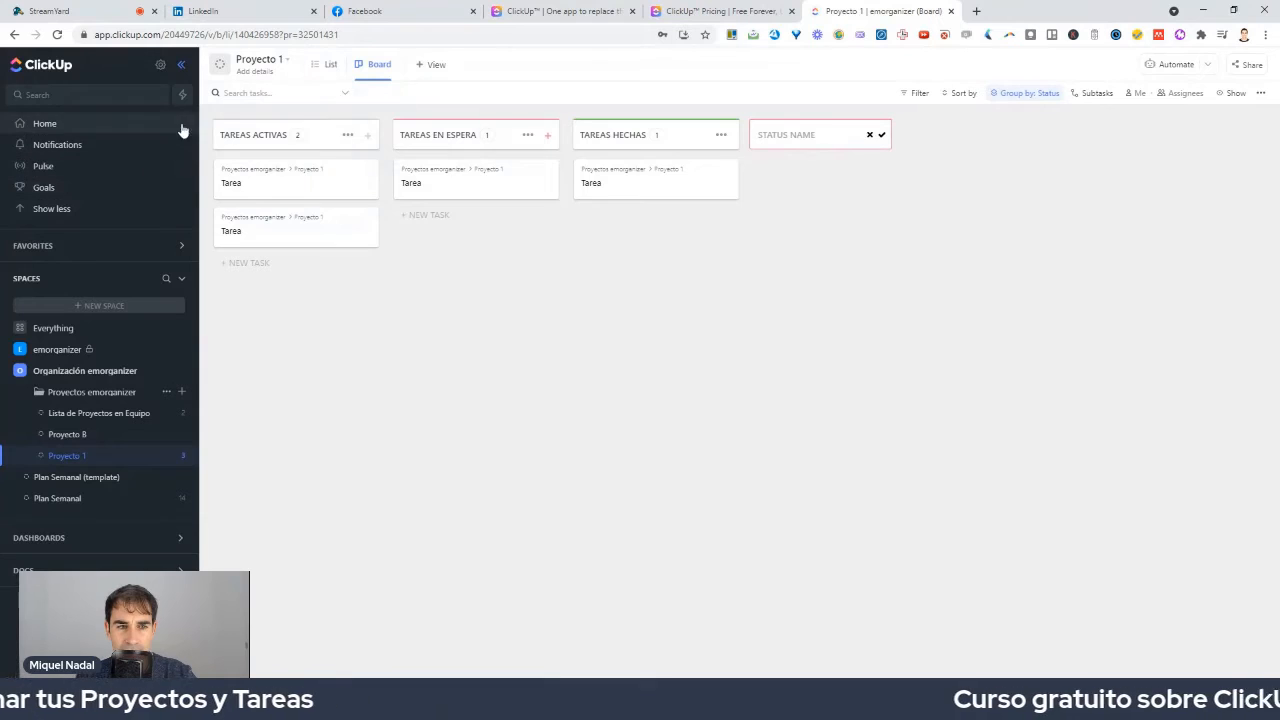
Select the Proyecto 1 board's web address and circle it and the project folder in red.
click(210, 36)
key(ctrl+c)
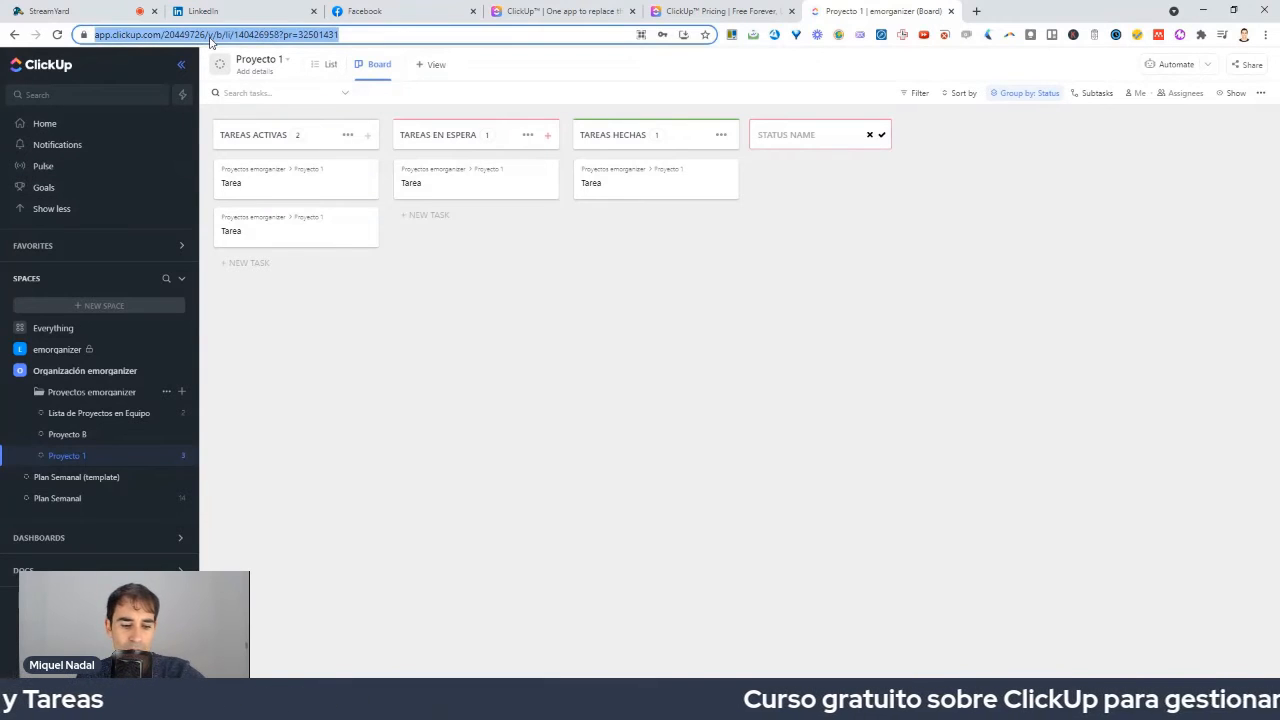
mouse_move(315, 18)
mouse_down()
mouse_move(165, 28)
mouse_move(68, 60)
mouse_move(395, 40)
mouse_move(278, 17)
mouse_up()
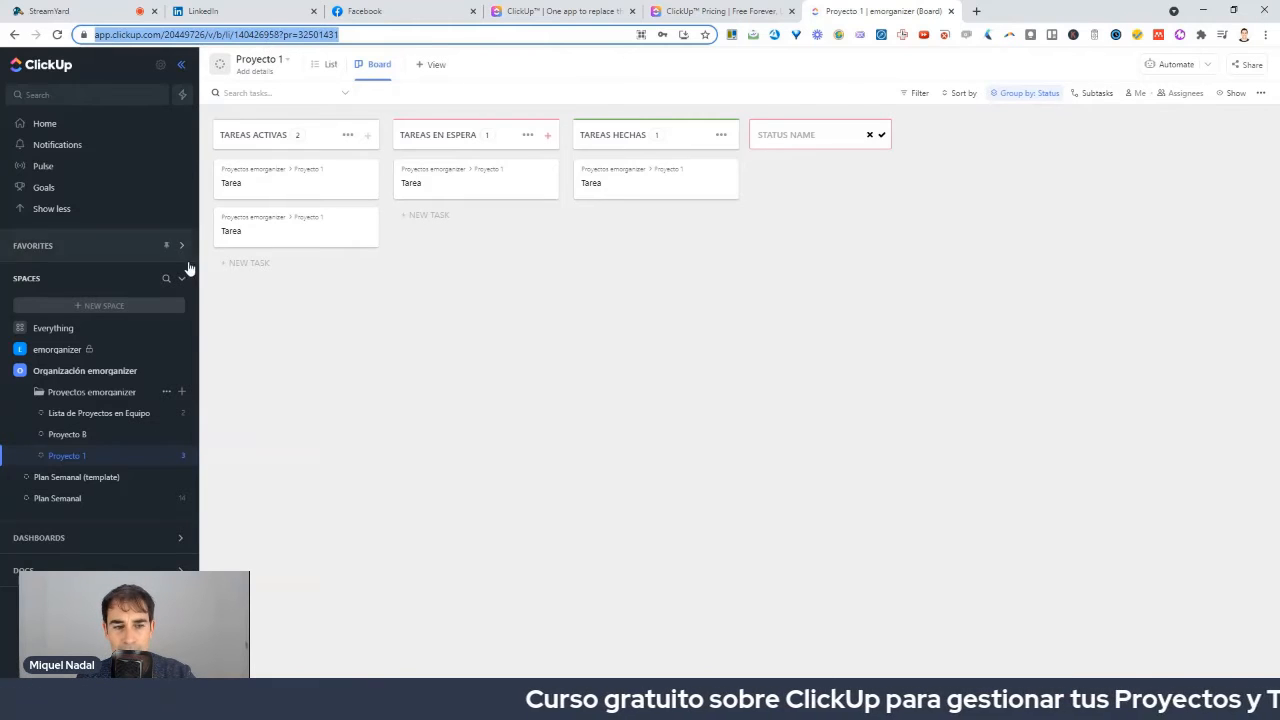
mouse_move(142, 402)
mouse_down()
mouse_move(15, 415)
mouse_move(152, 380)
mouse_up()
Add a Proyecto 8 card with Proyecto 1's pasted link under Proyectos en Espera, then follow that link.
click(97, 413)
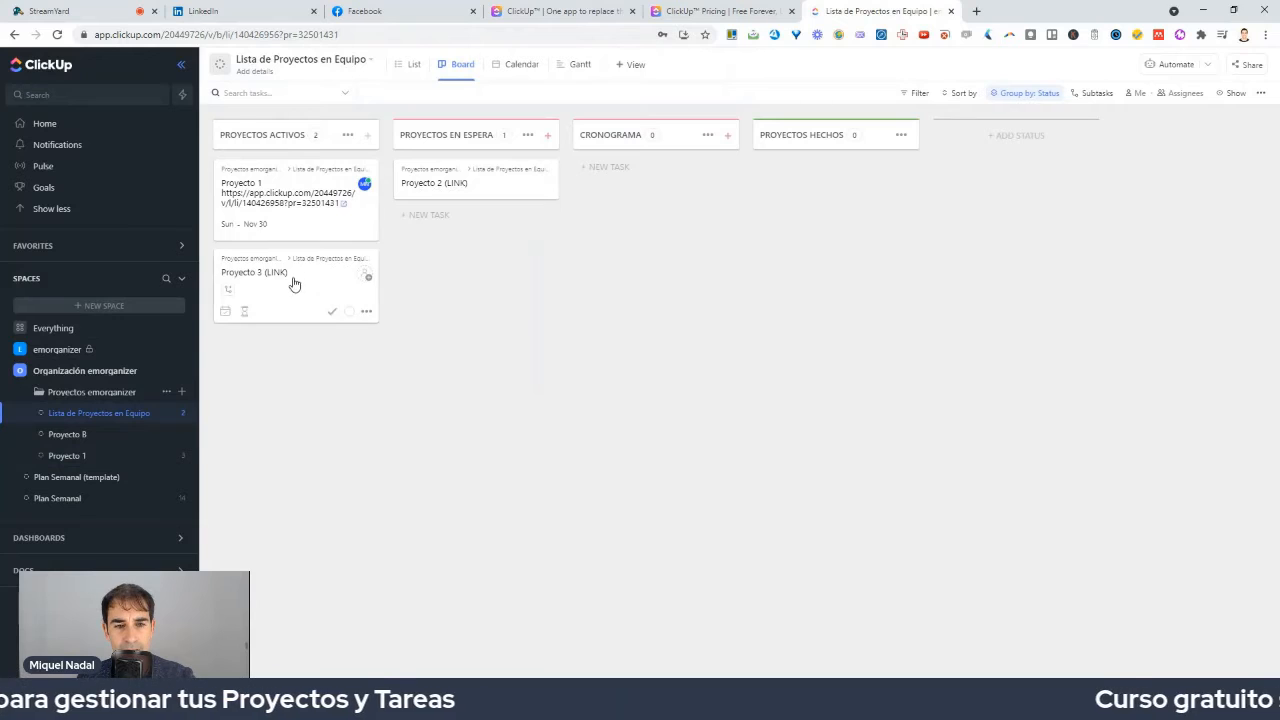
click(436, 216)
text(Proyecto 8)
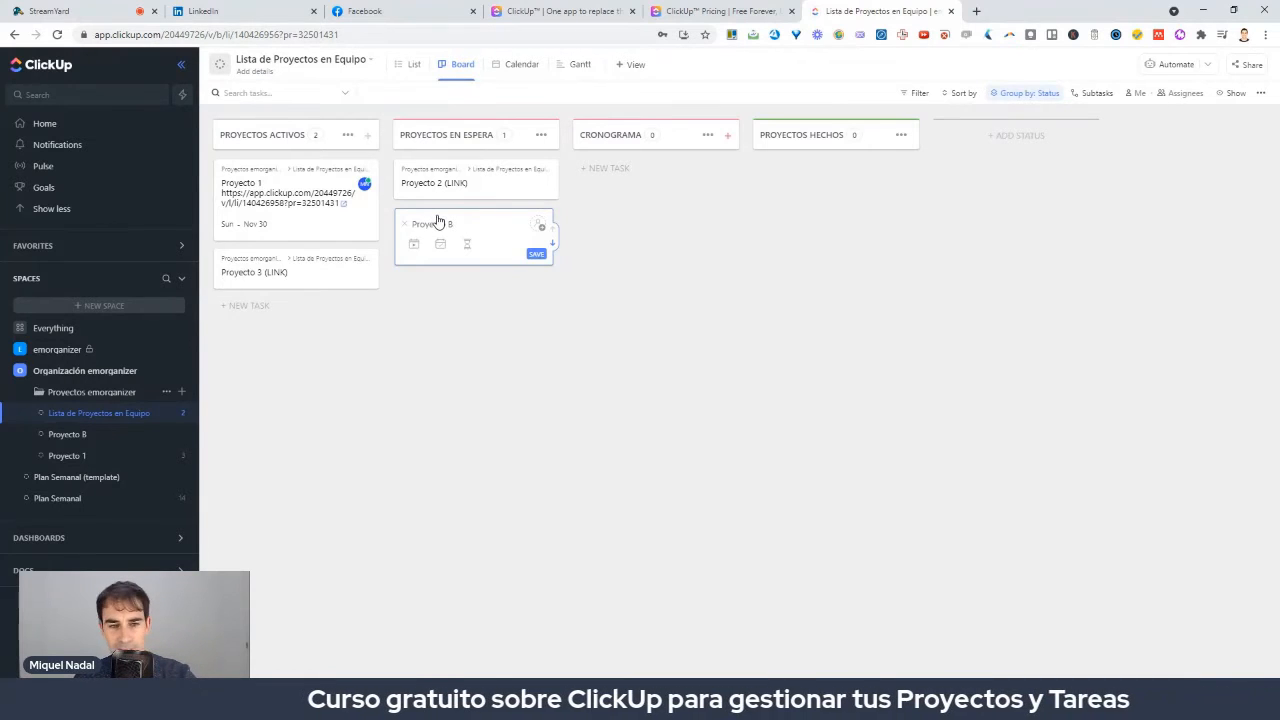
key(ctrl+v)
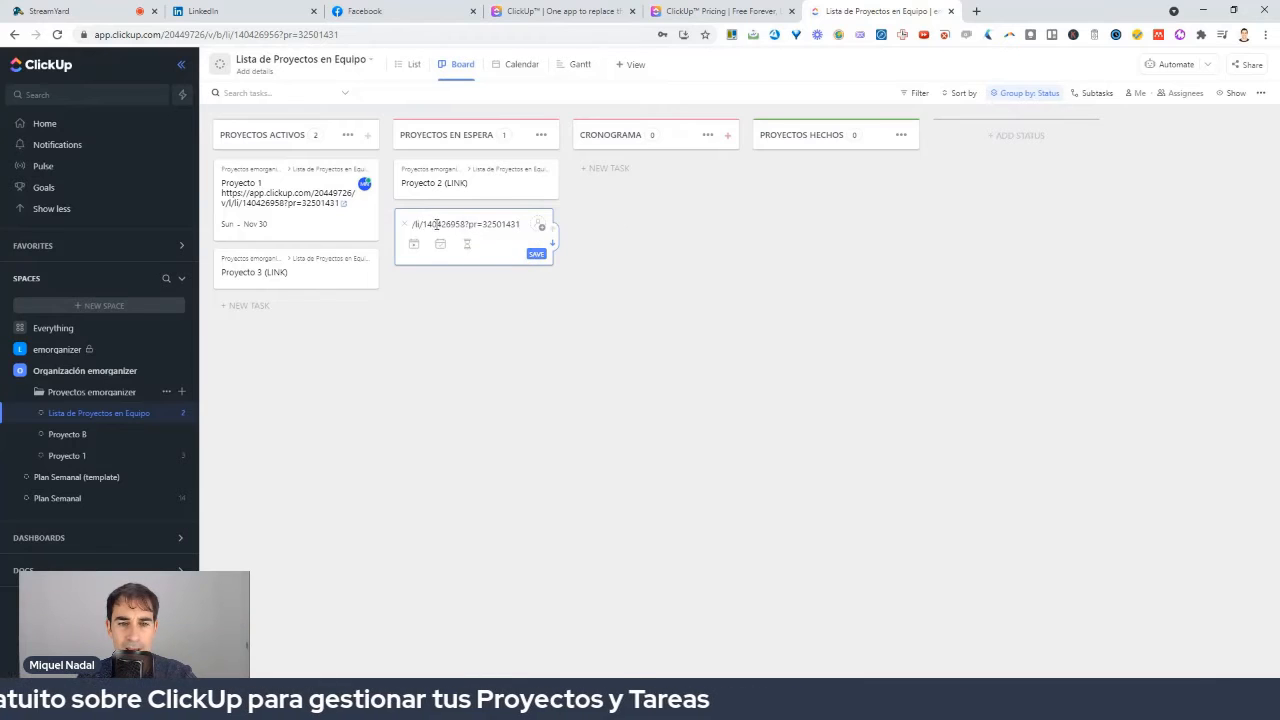
click(536, 253)
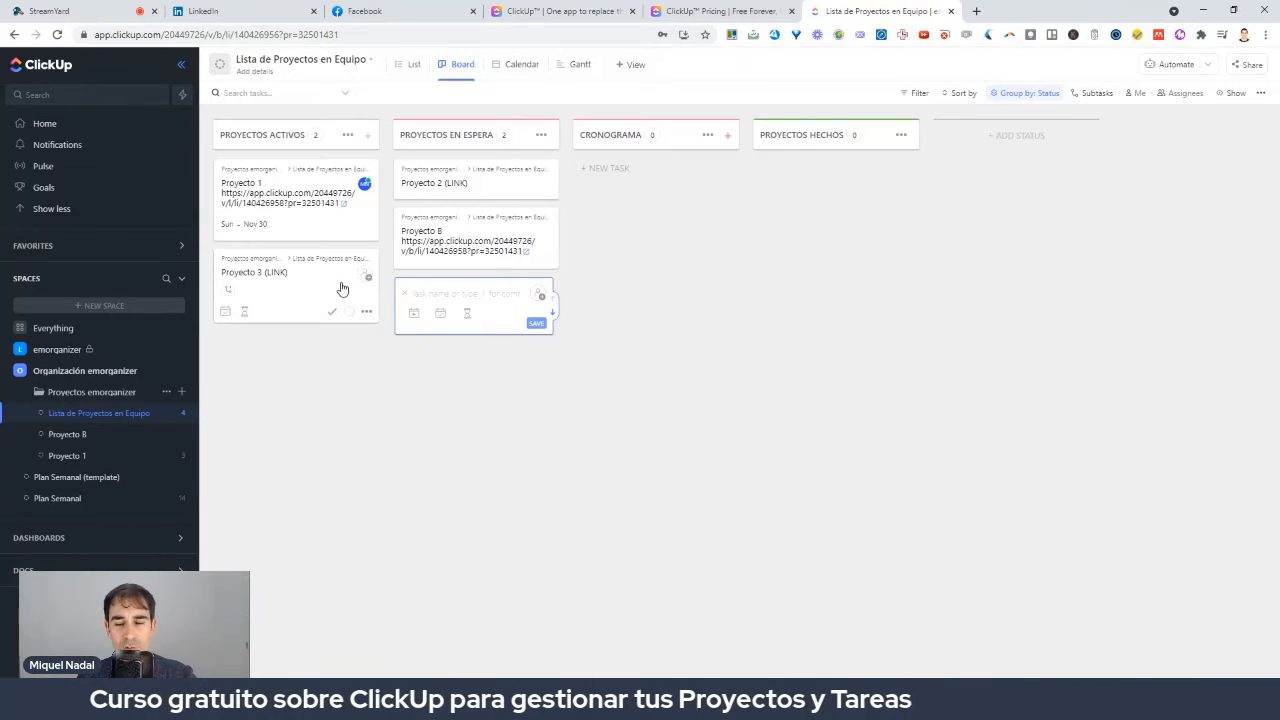
click(345, 205)
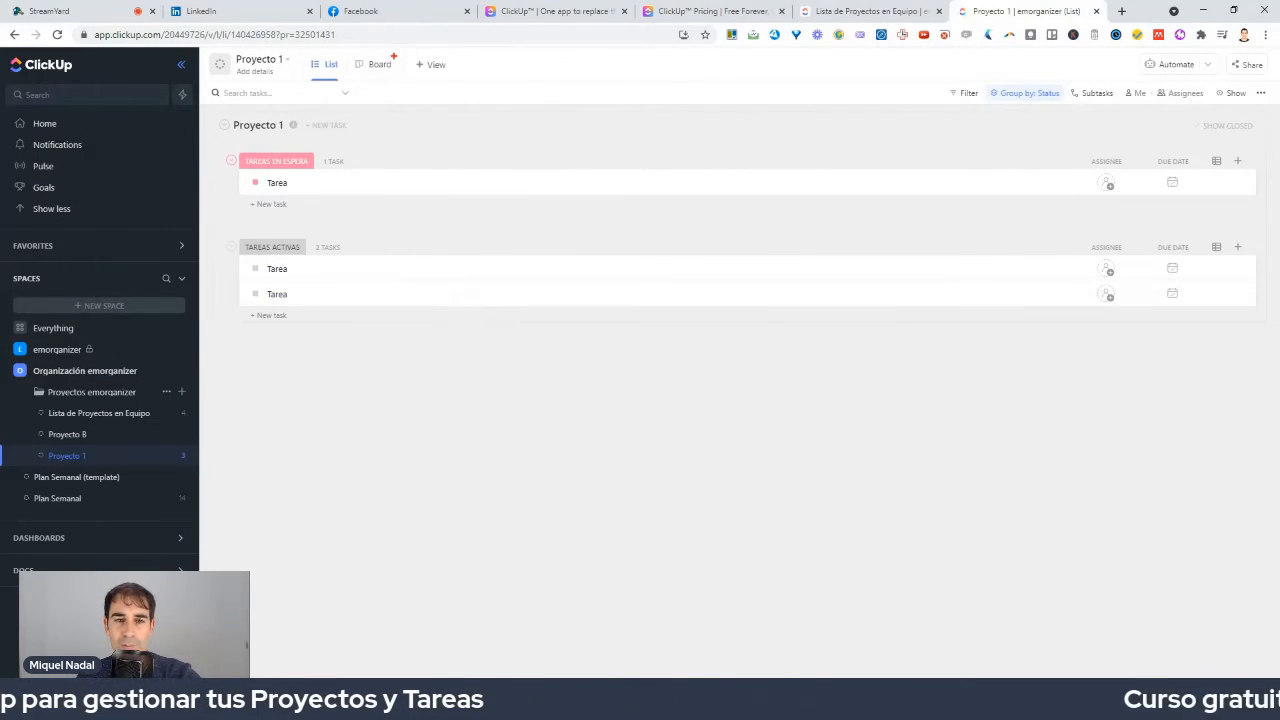
Show Proyecto 1 in Board view, select its URL, and return to the Lista de Proyectos en Equipo tab.
mouse_move(394, 57)
mouse_down()
mouse_move(341, 53)
mouse_move(375, 113)
mouse_move(410, 44)
mouse_up()
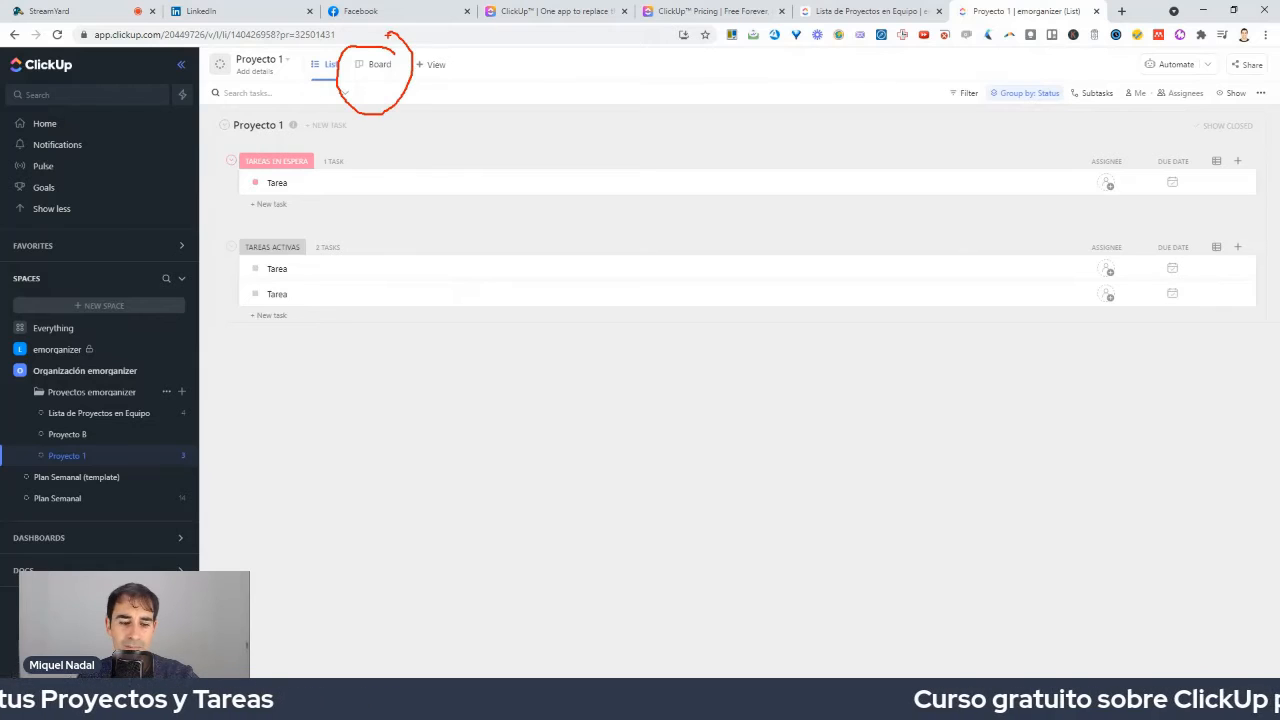
click(372, 66)
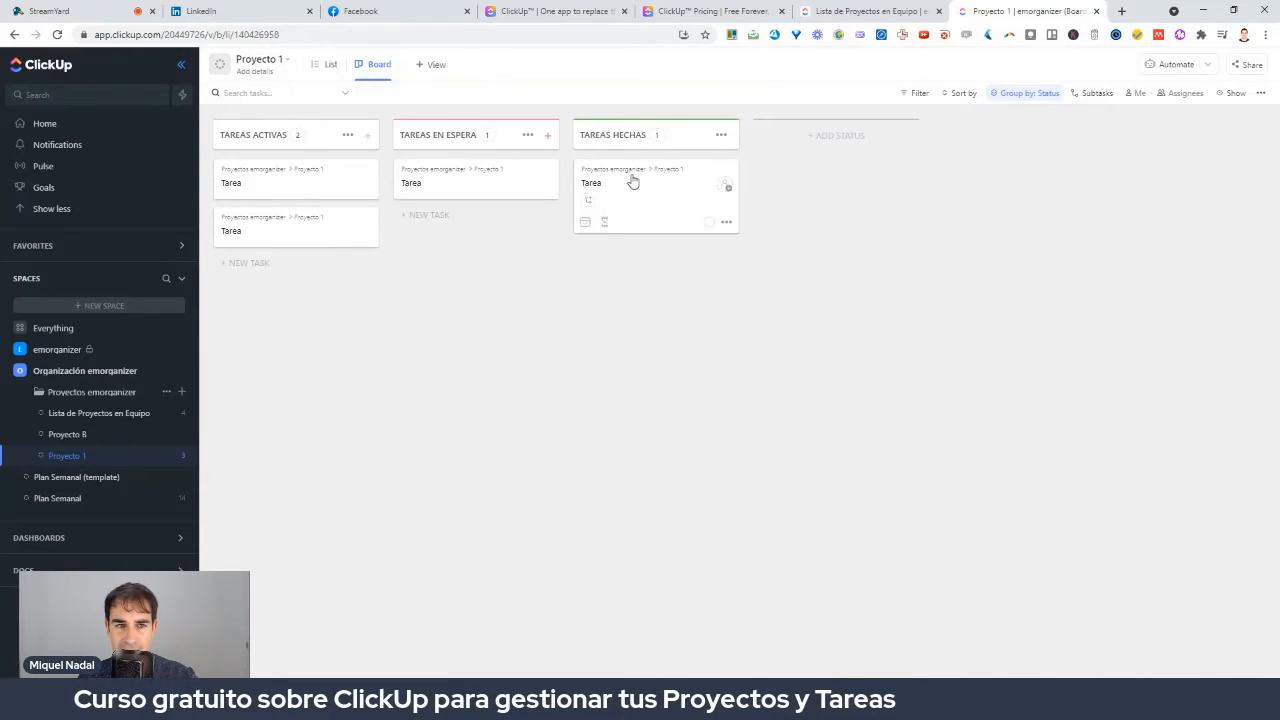
click(222, 34)
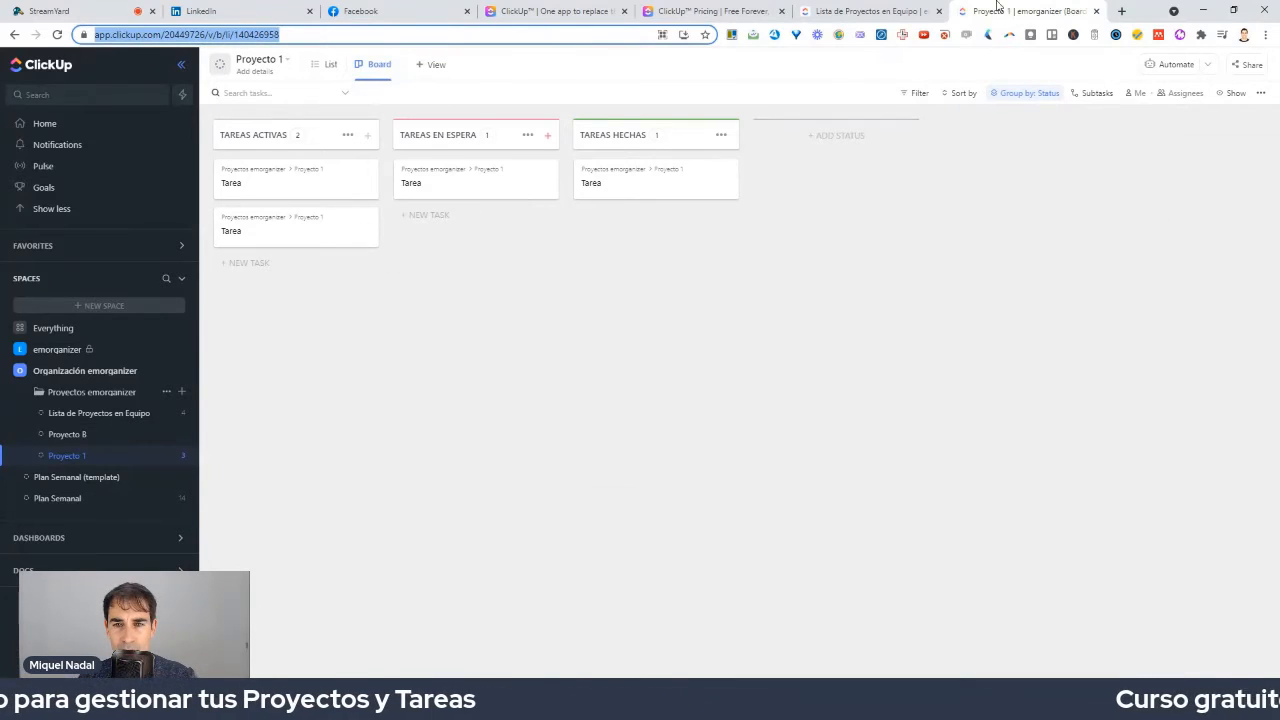
click(890, 10)
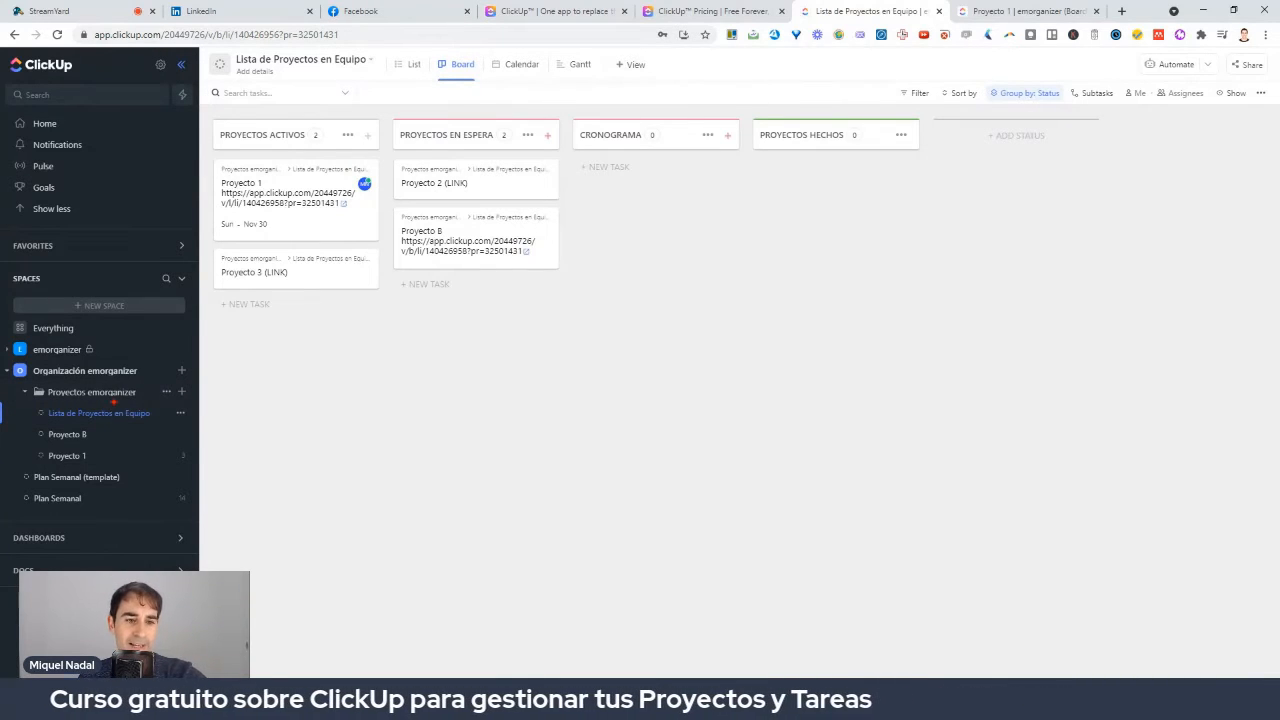
Clear the annotations, collapse and re-expand Proyectos emorganizer, and open Proyecto 1's list options.
mouse_move(116, 397)
mouse_down()
mouse_move(80, 399)
mouse_move(44, 428)
mouse_move(146, 432)
mouse_move(100, 405)
mouse_move(44, 422)
mouse_move(68, 448)
mouse_move(38, 441)
mouse_move(93, 456)
mouse_up()
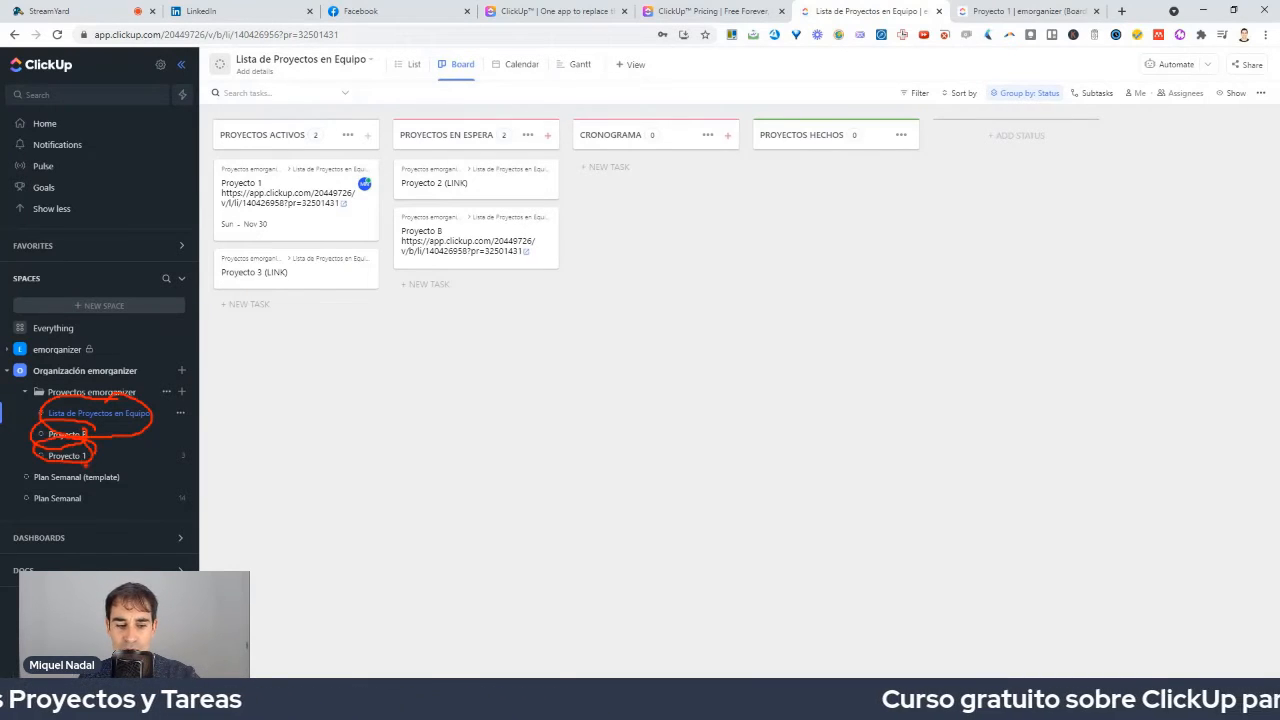
key(Escape)
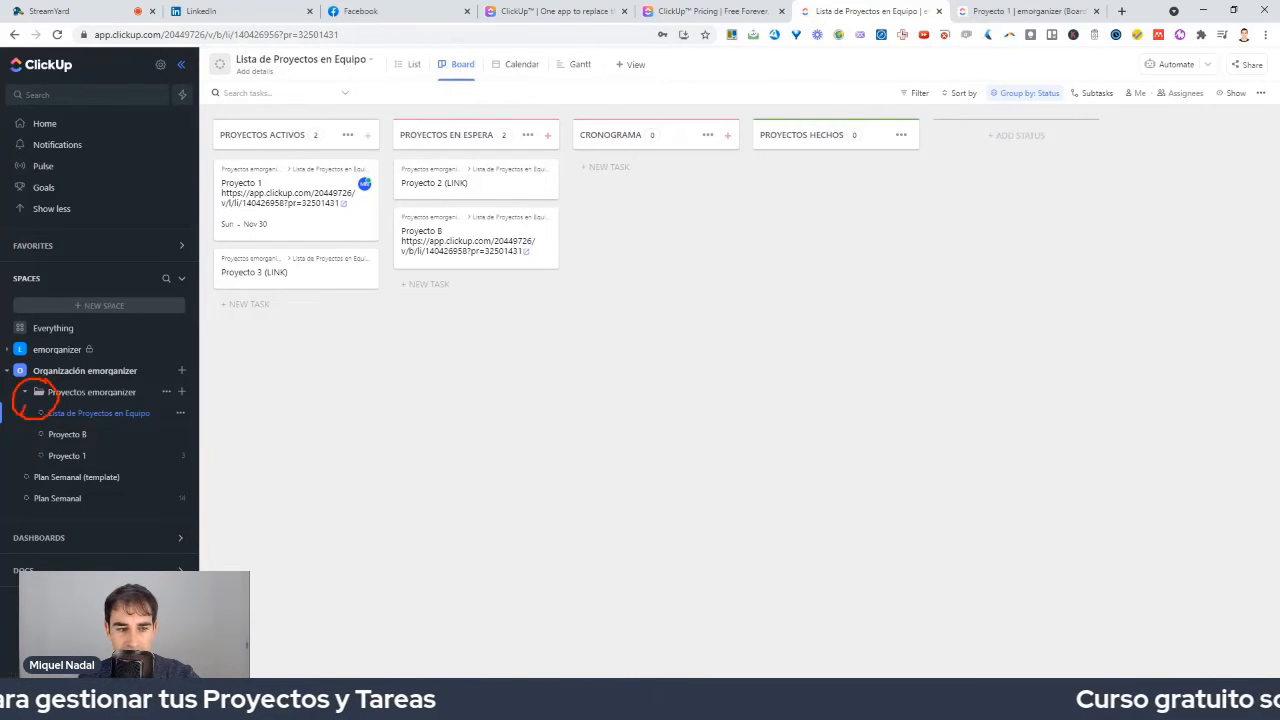
click(25, 394)
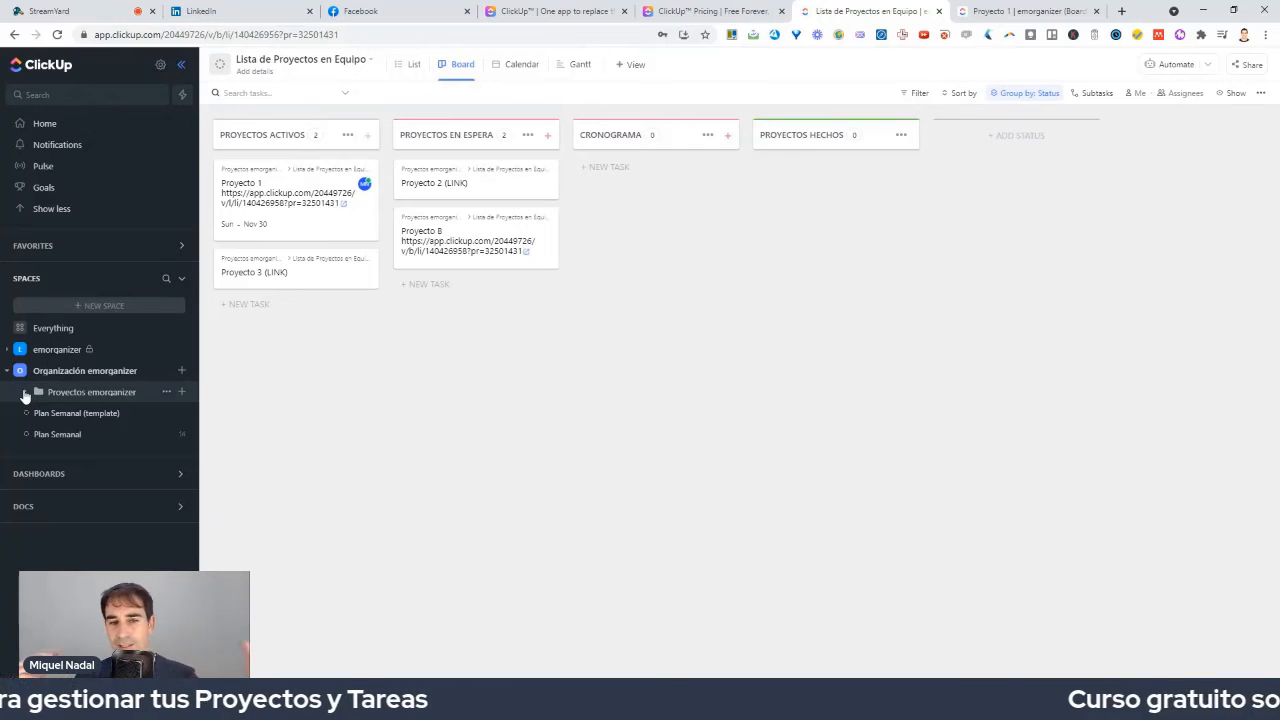
click(25, 393)
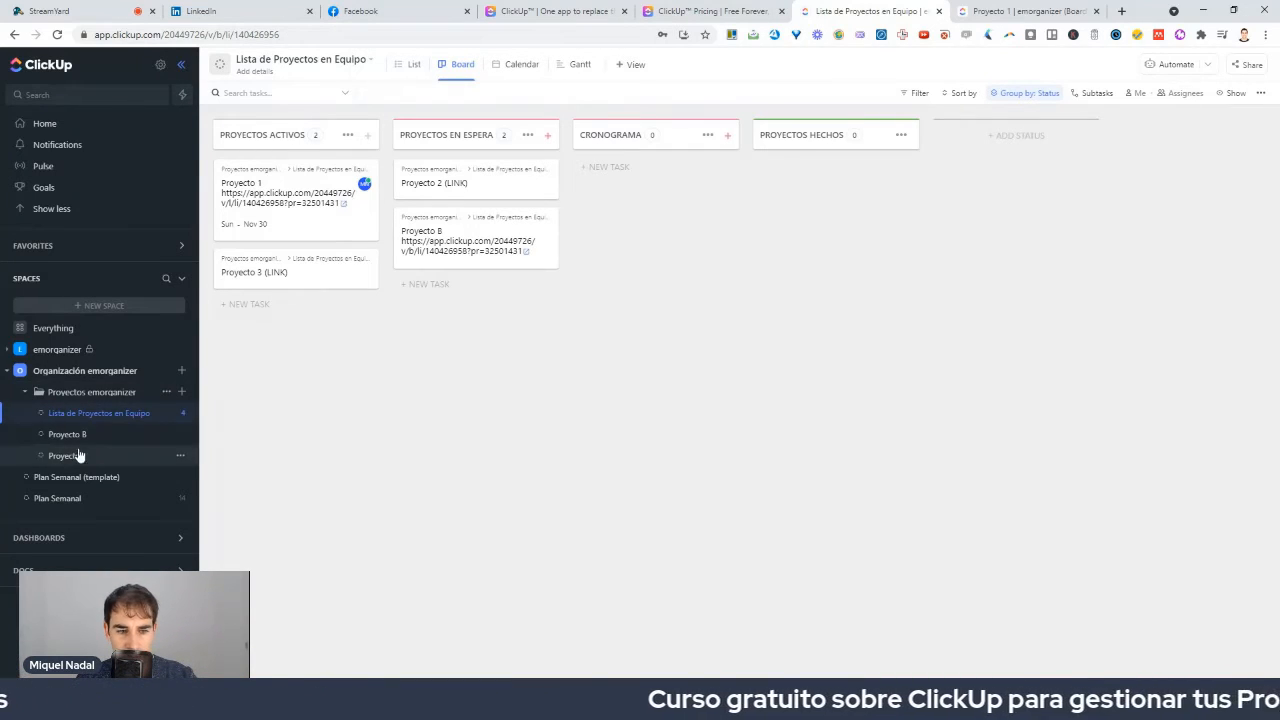
click(181, 458)
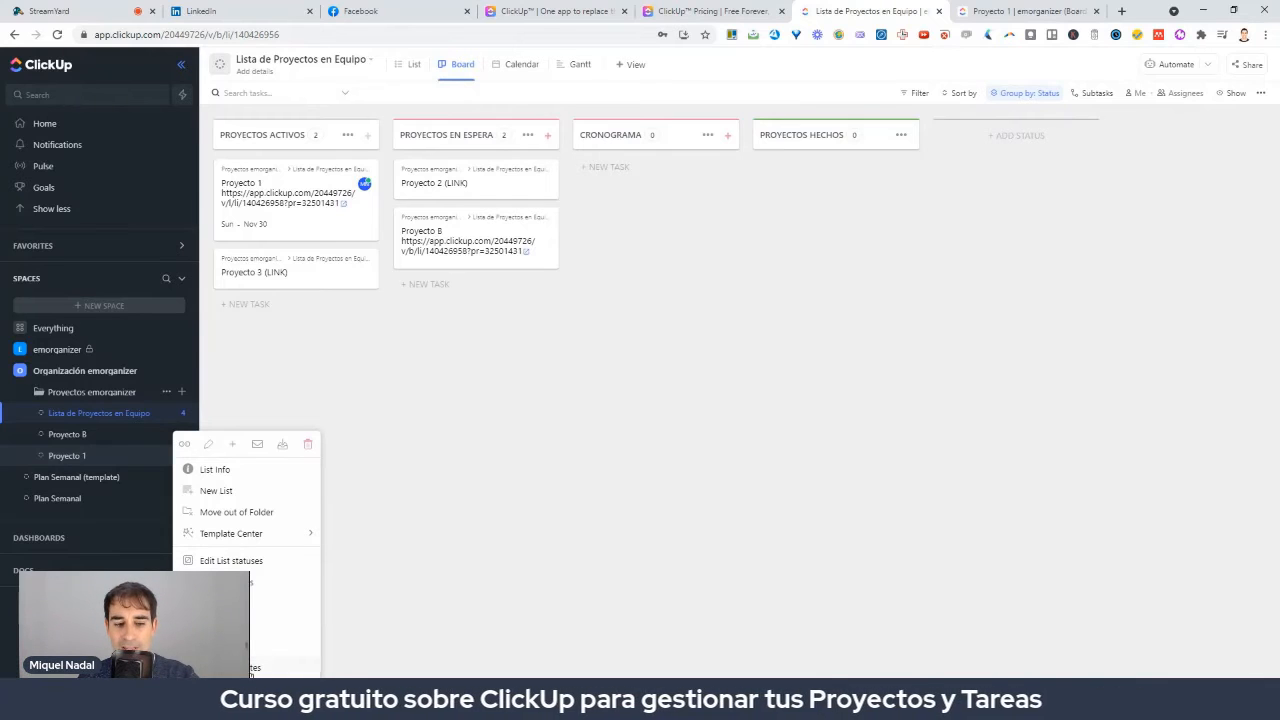
Close Proyecto 1's options, expand FAVORITES to show Proyecto 1, then expand SPACES again.
key(Escape)
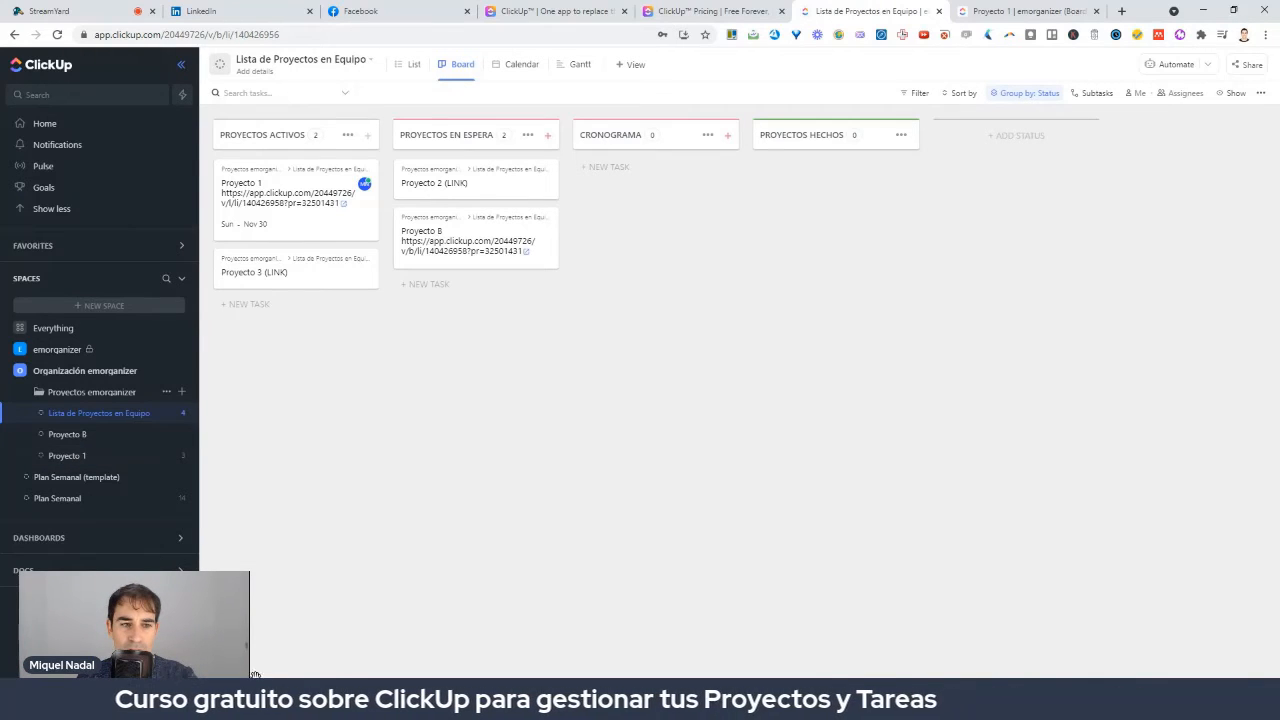
click(181, 249)
click(141, 310)
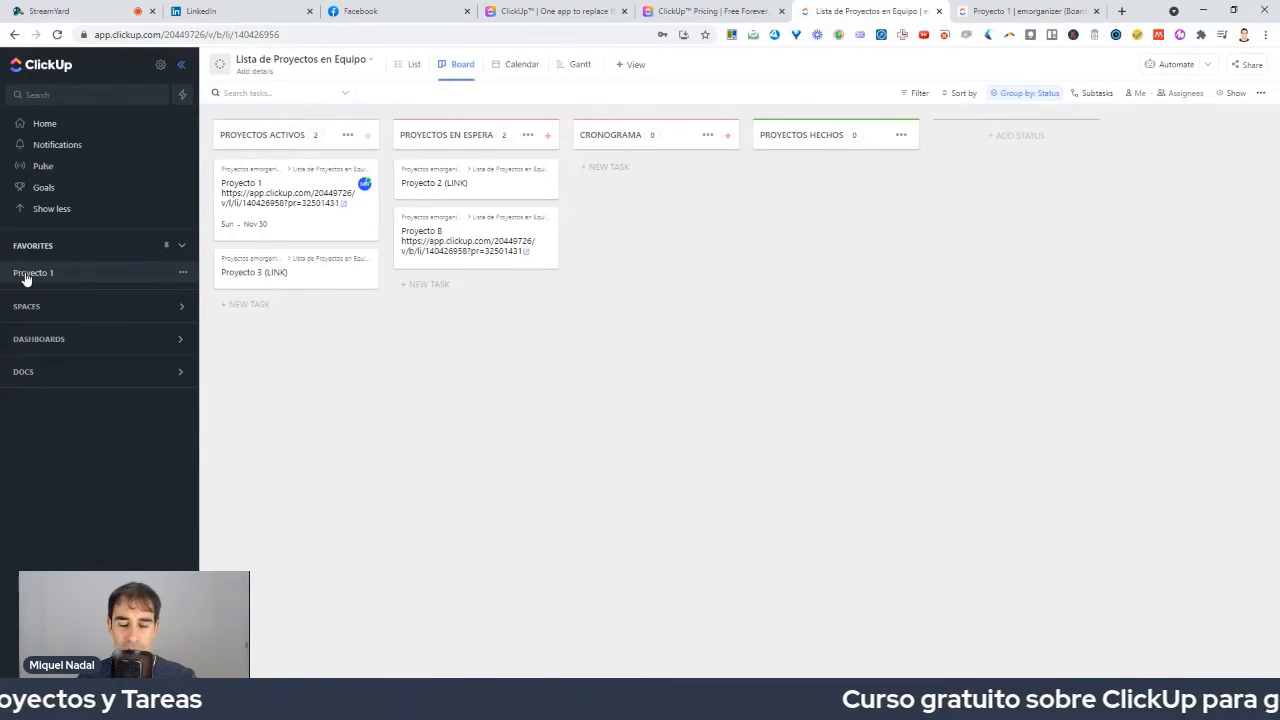
click(175, 313)
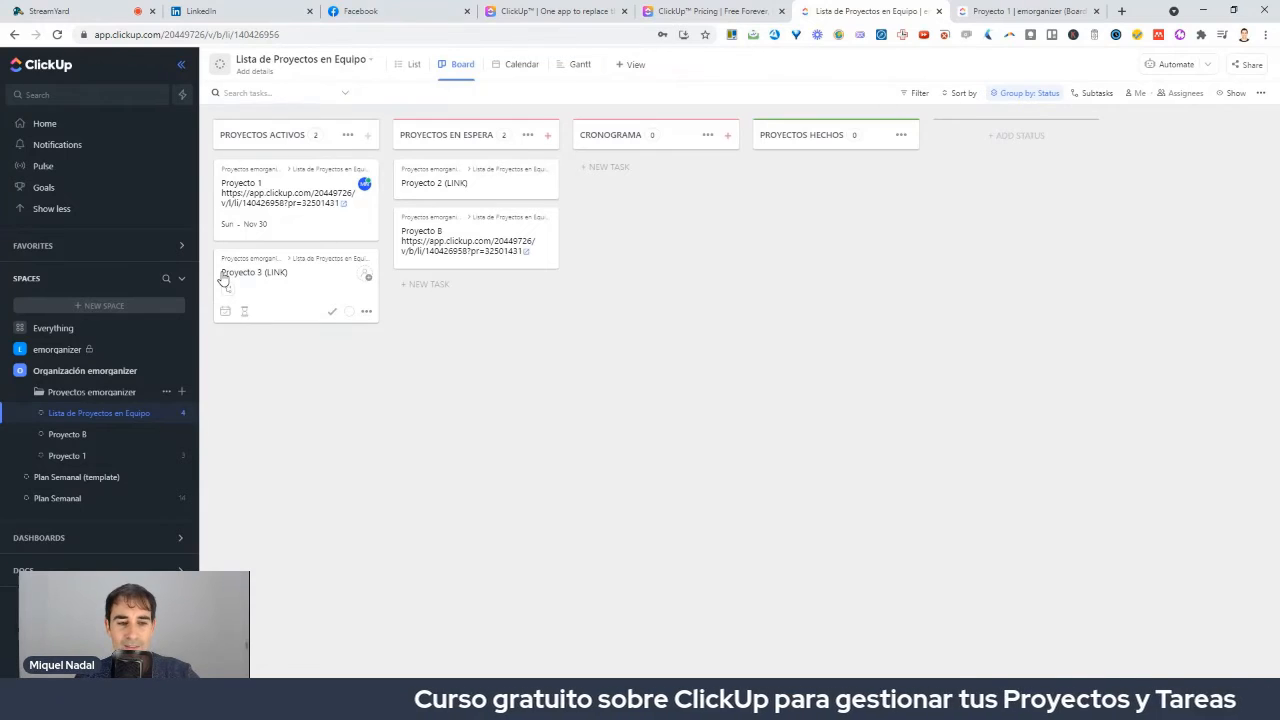
Open Plan Semanal (template) and cancel a new list named 'Plan Semanal' since the name is taken.
click(93, 478)
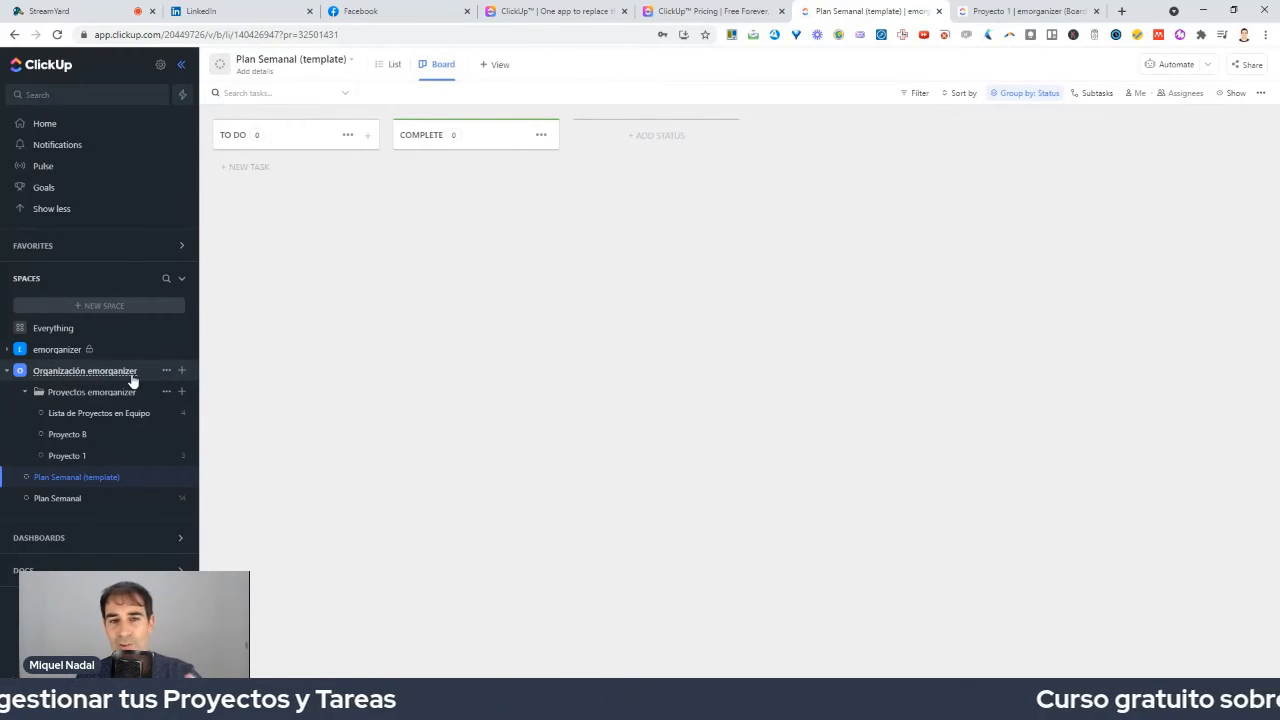
click(182, 372)
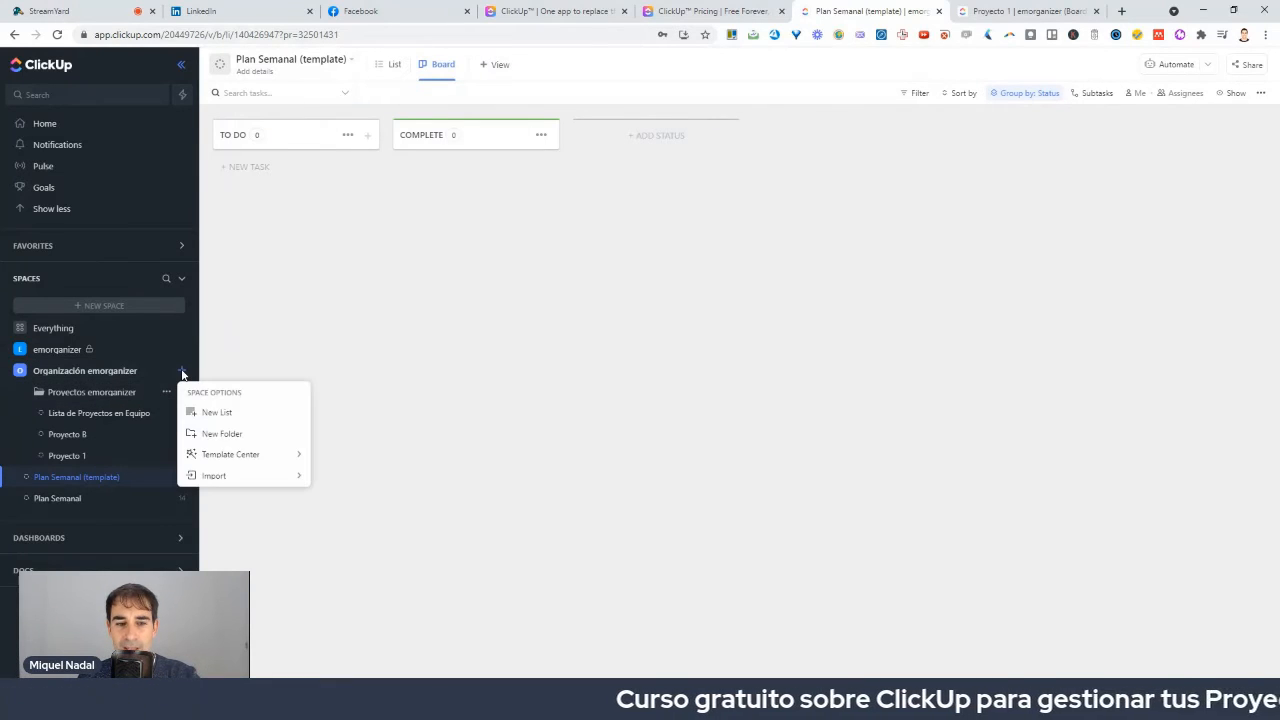
click(221, 420)
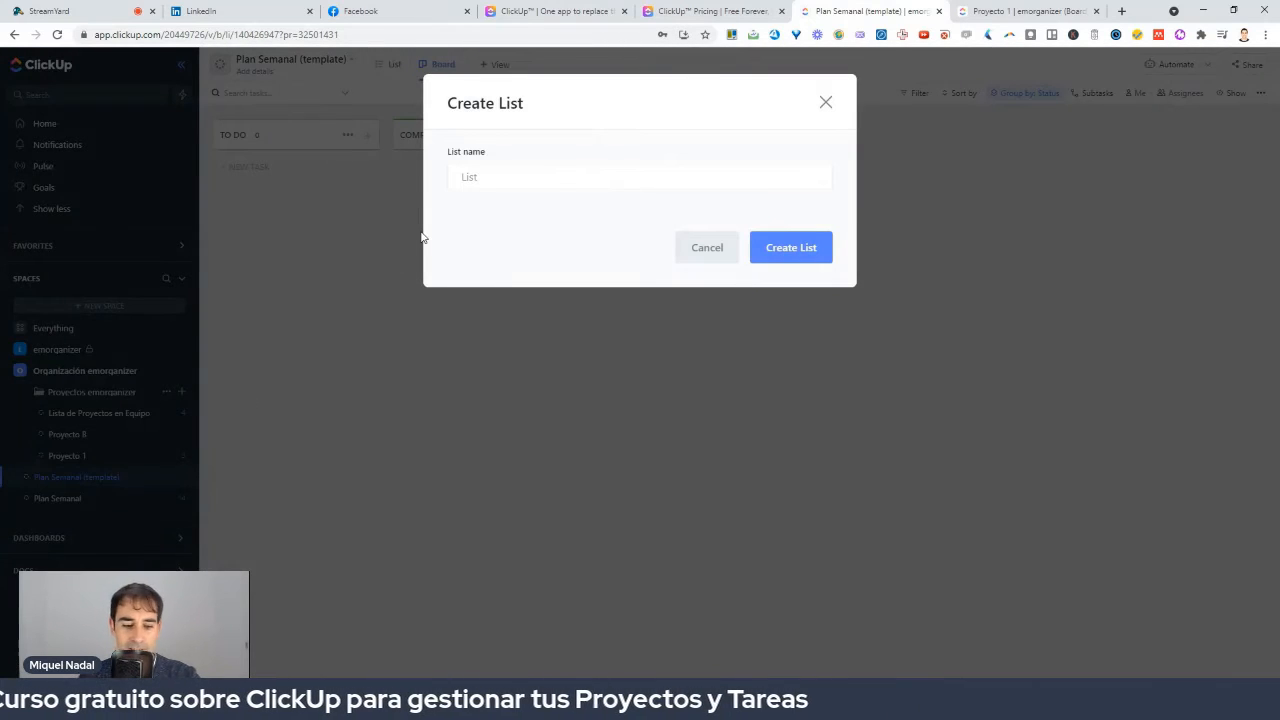
text(Plan S)
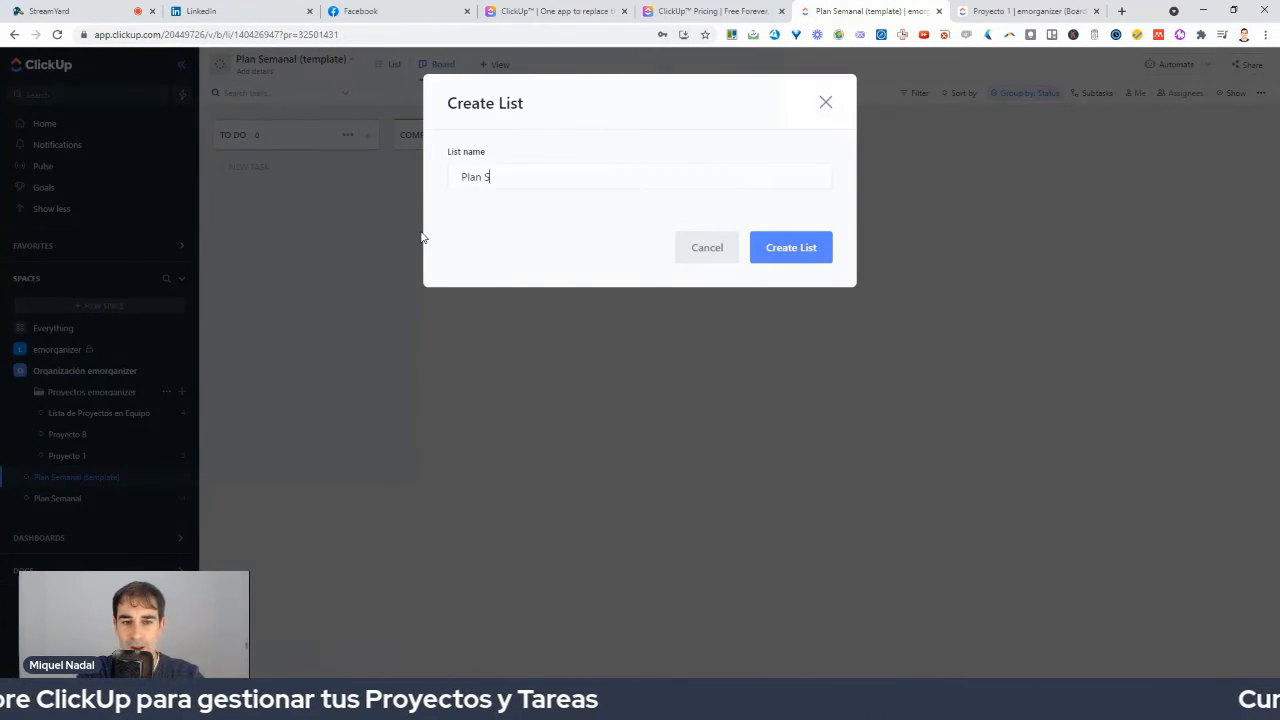
text(emanal)
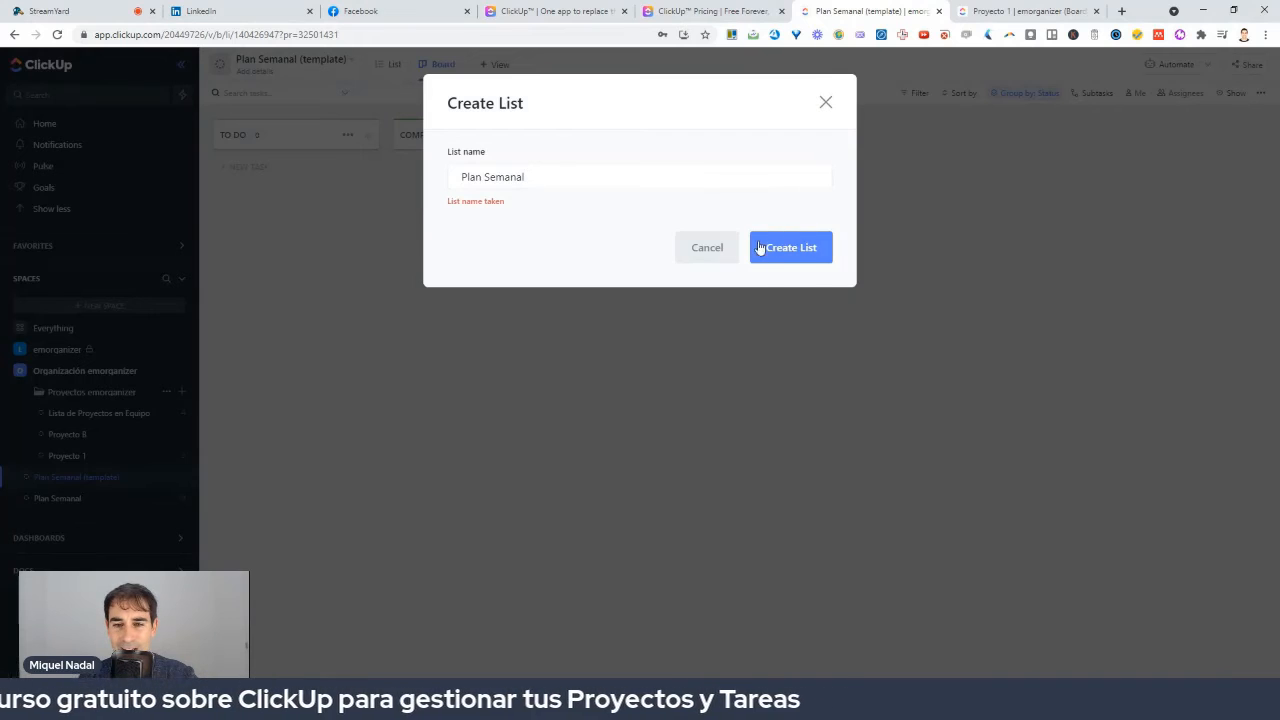
click(825, 102)
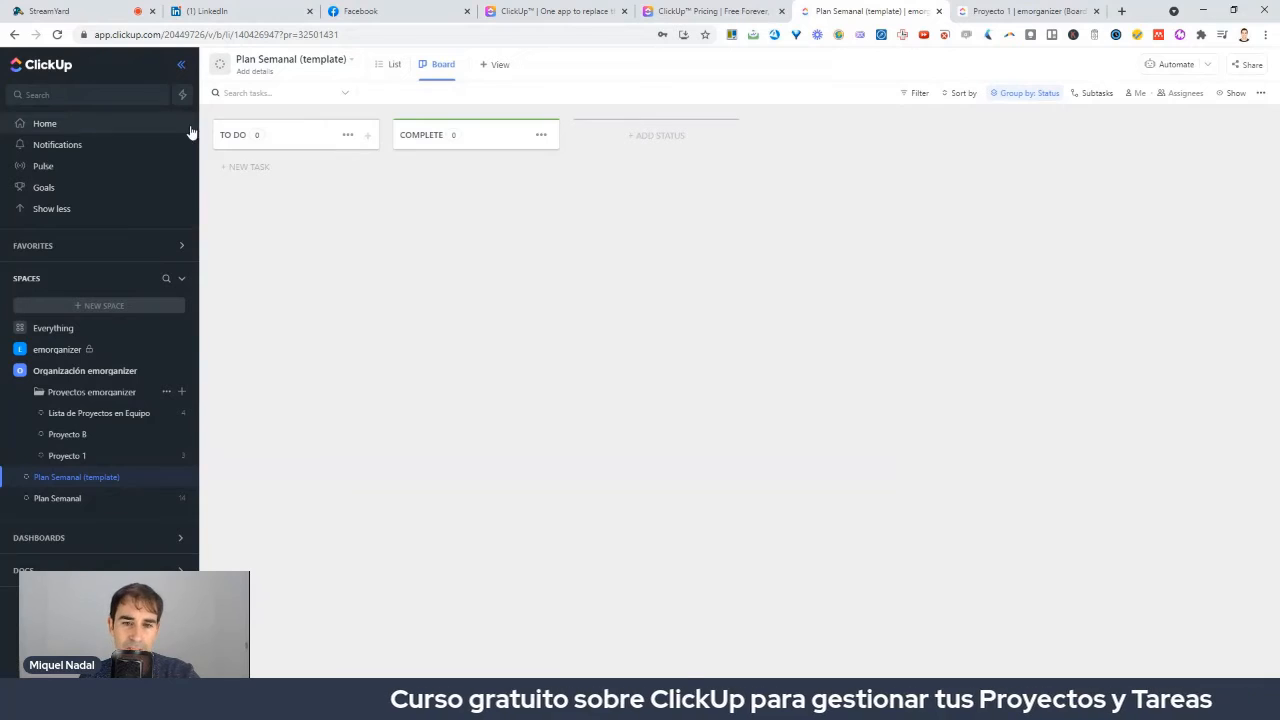
Rename the TO DO status to TAREAS PUNTUALES for this list only.
click(348, 135)
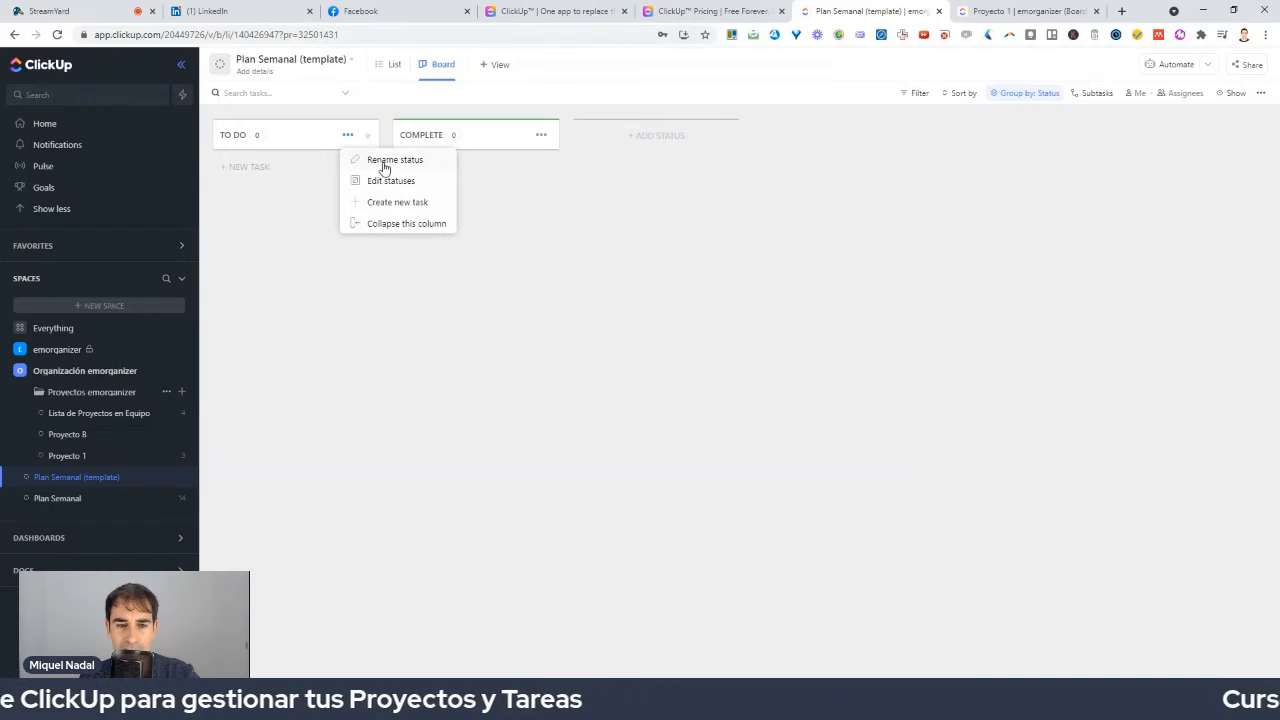
click(368, 160)
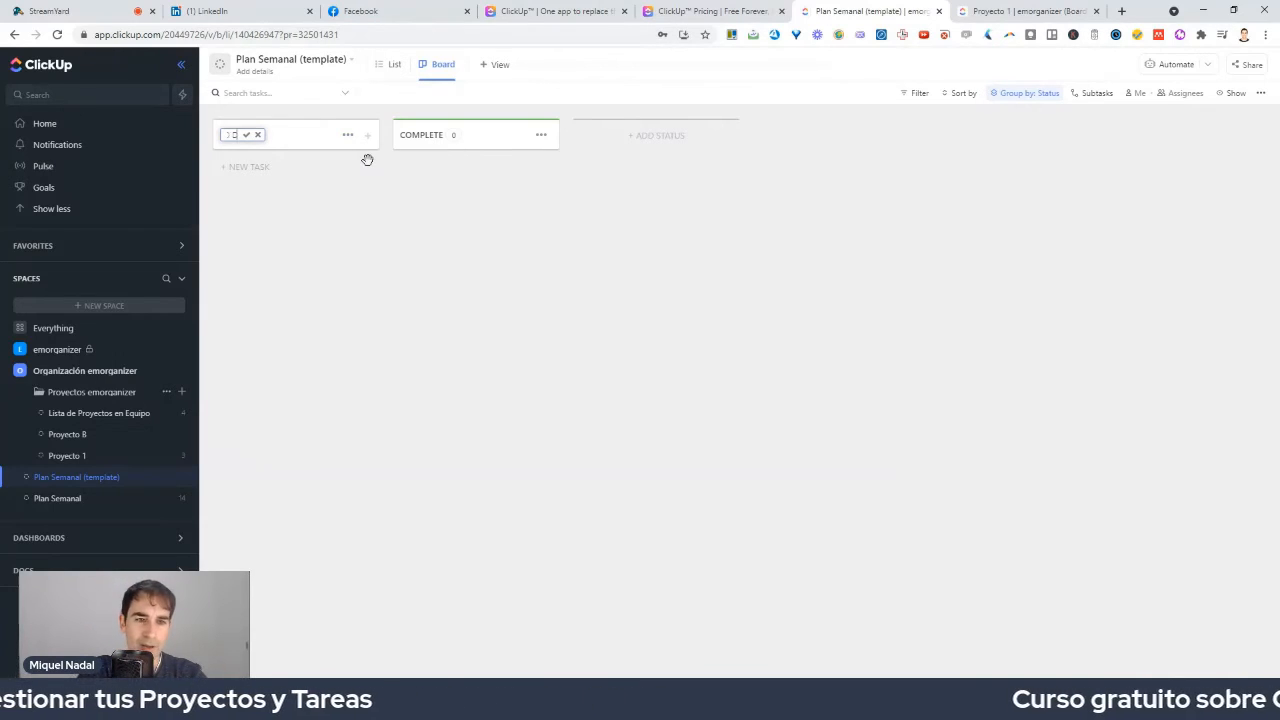
key(BackSpace)
key(BackSpace)
key(BackSpace)
key(BackSpace)
key(BackSpace)
text(Lu)
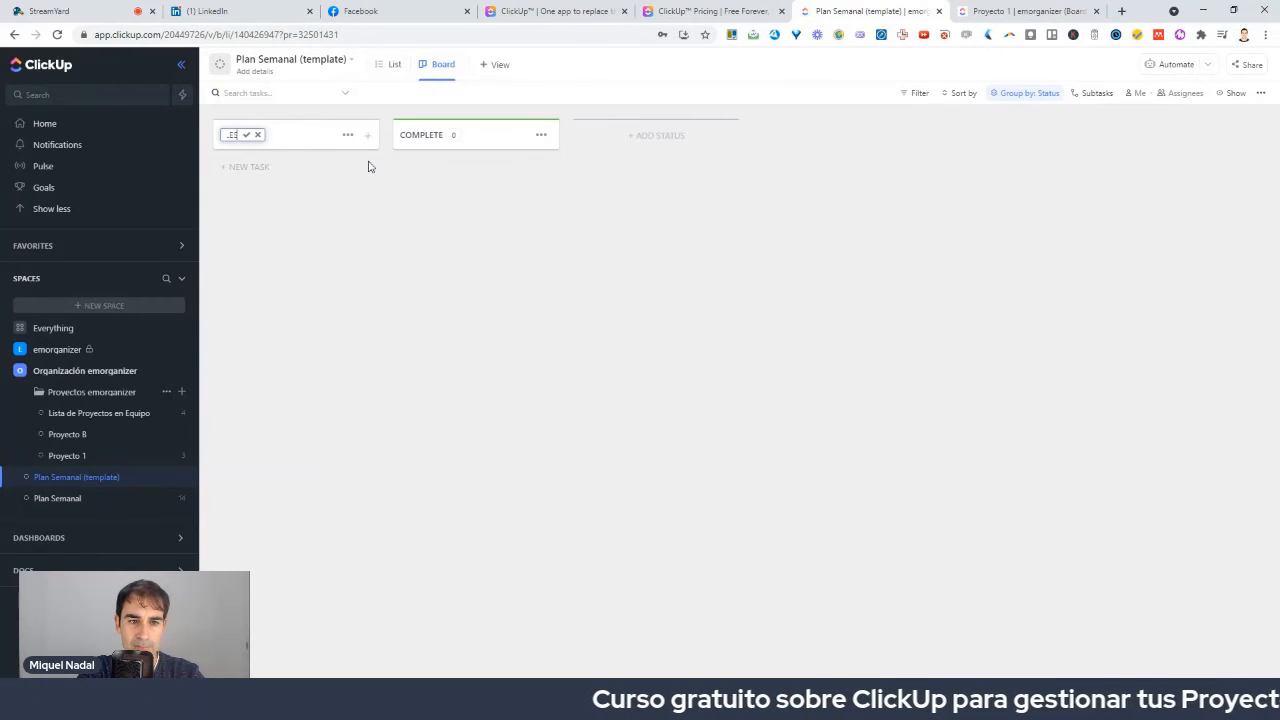
key(Return)
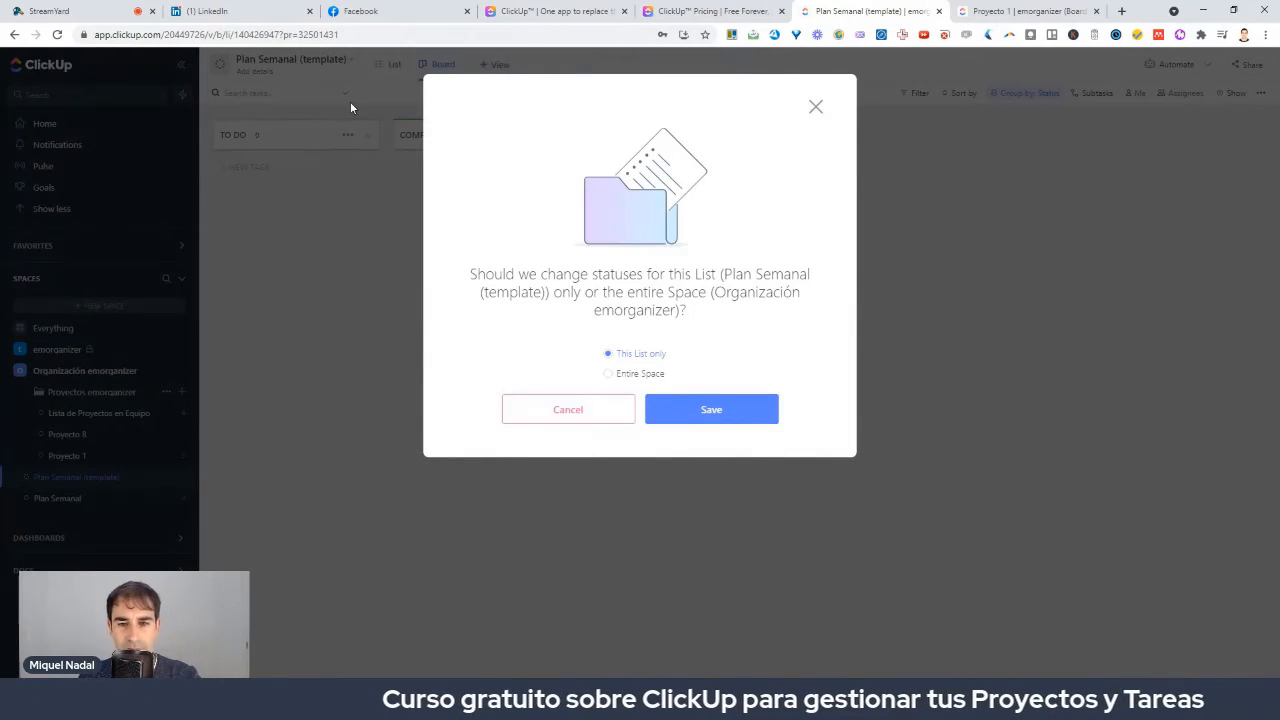
click(720, 416)
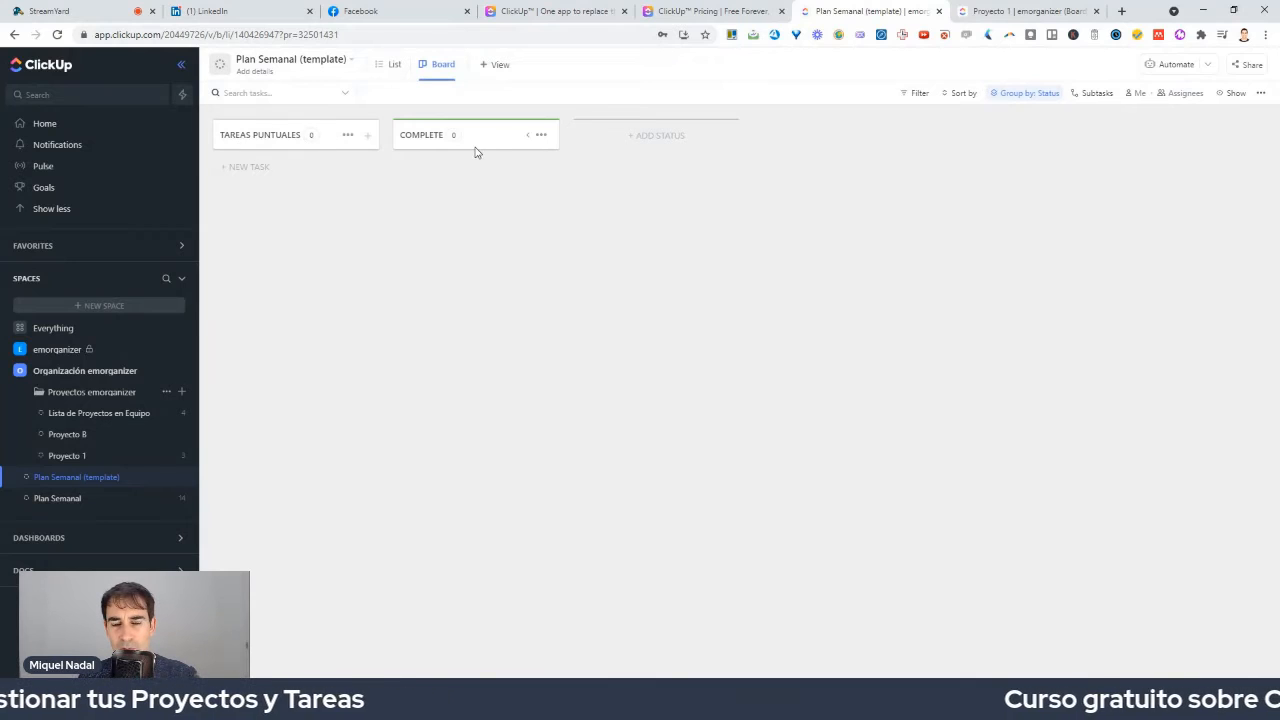
Start renaming the COMPLETE status, then begin a new status column.
click(541, 136)
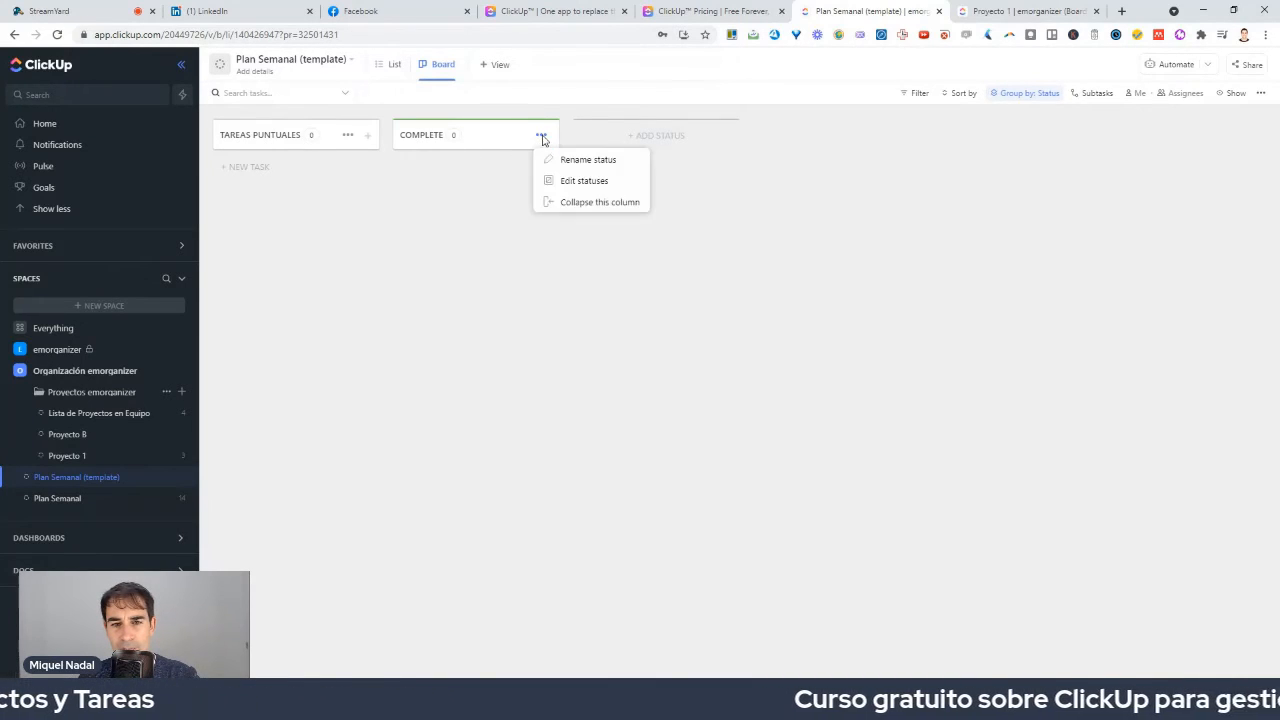
click(556, 158)
double_click(433, 134)
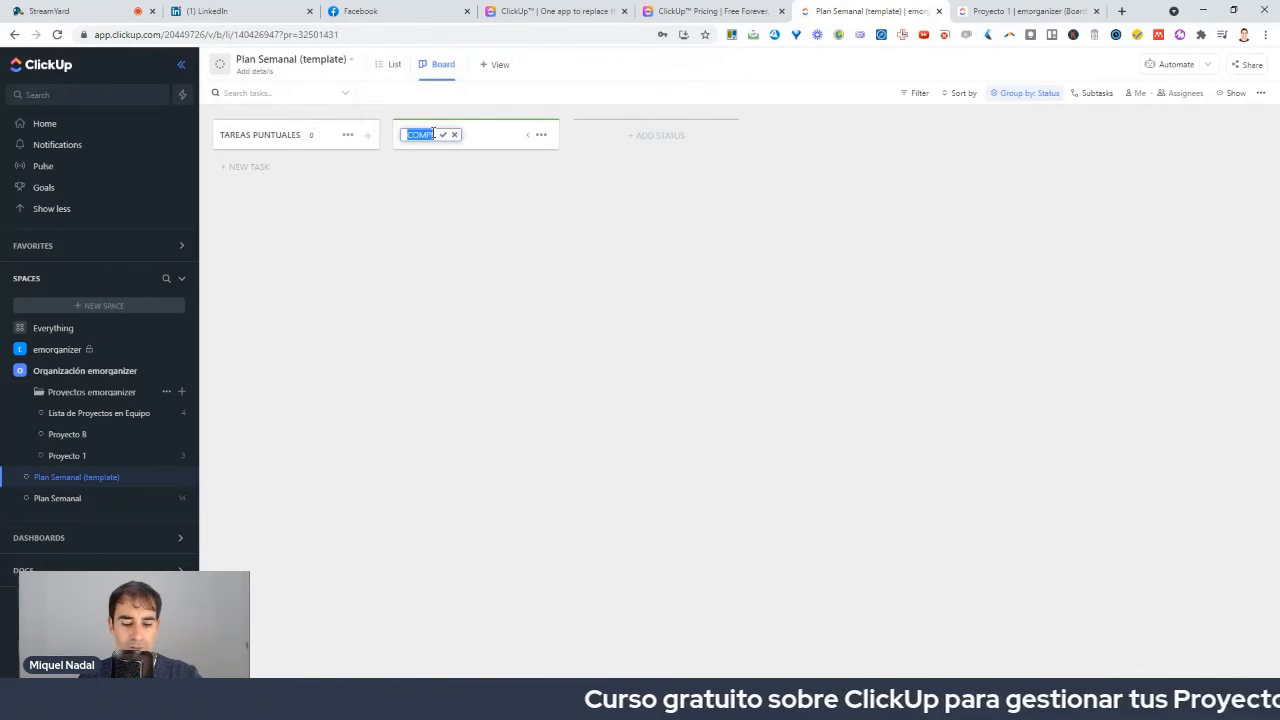
text(F)
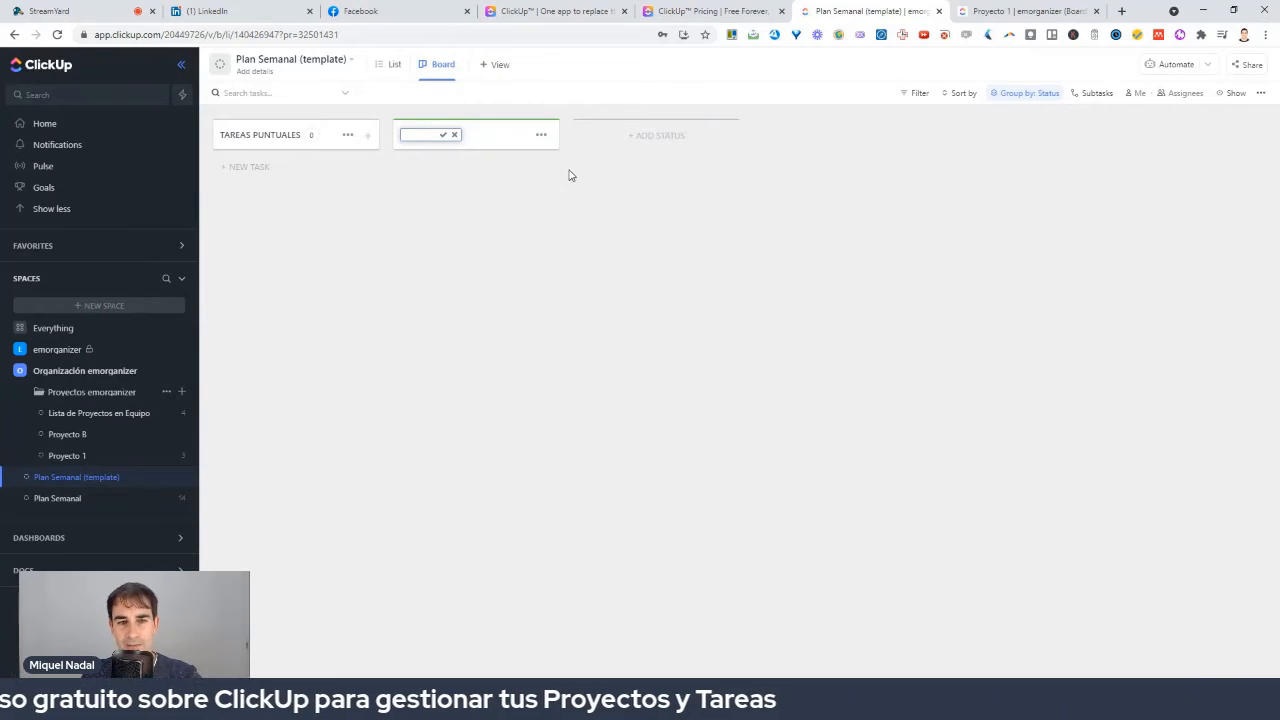
click(648, 147)
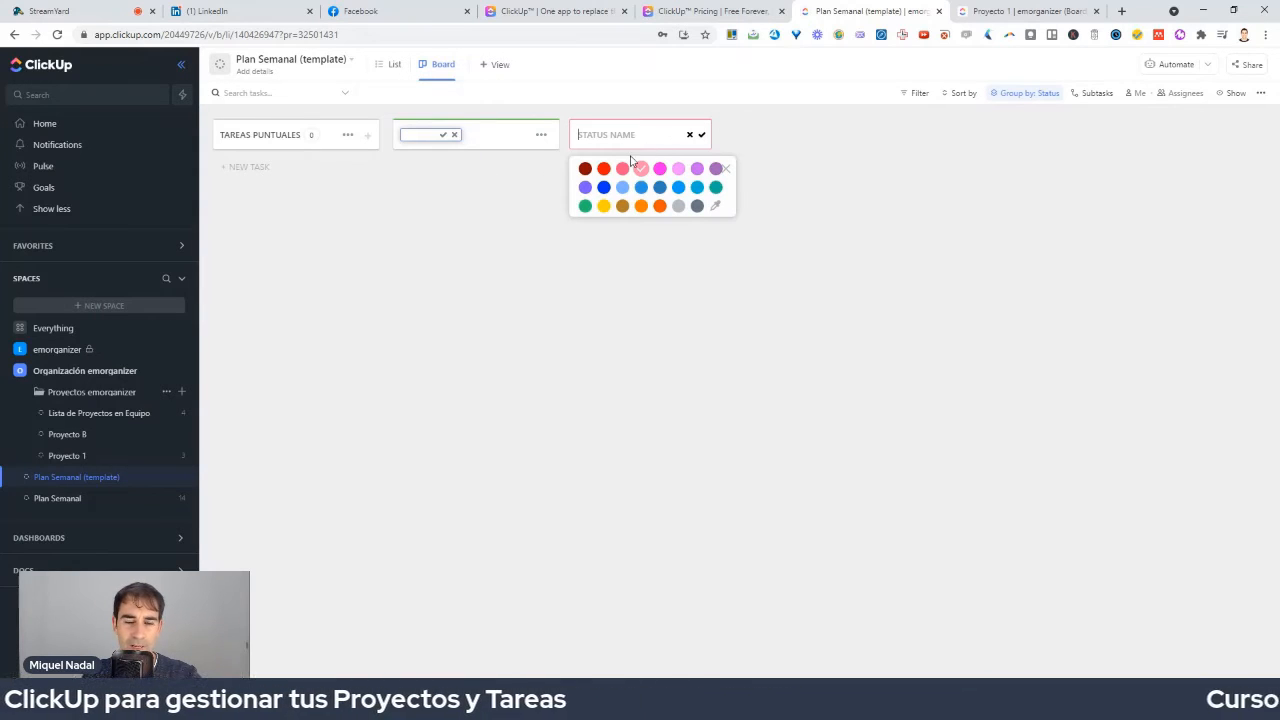
Cancel the COMPLETE rename and add a LUNES status column.
click(422, 158)
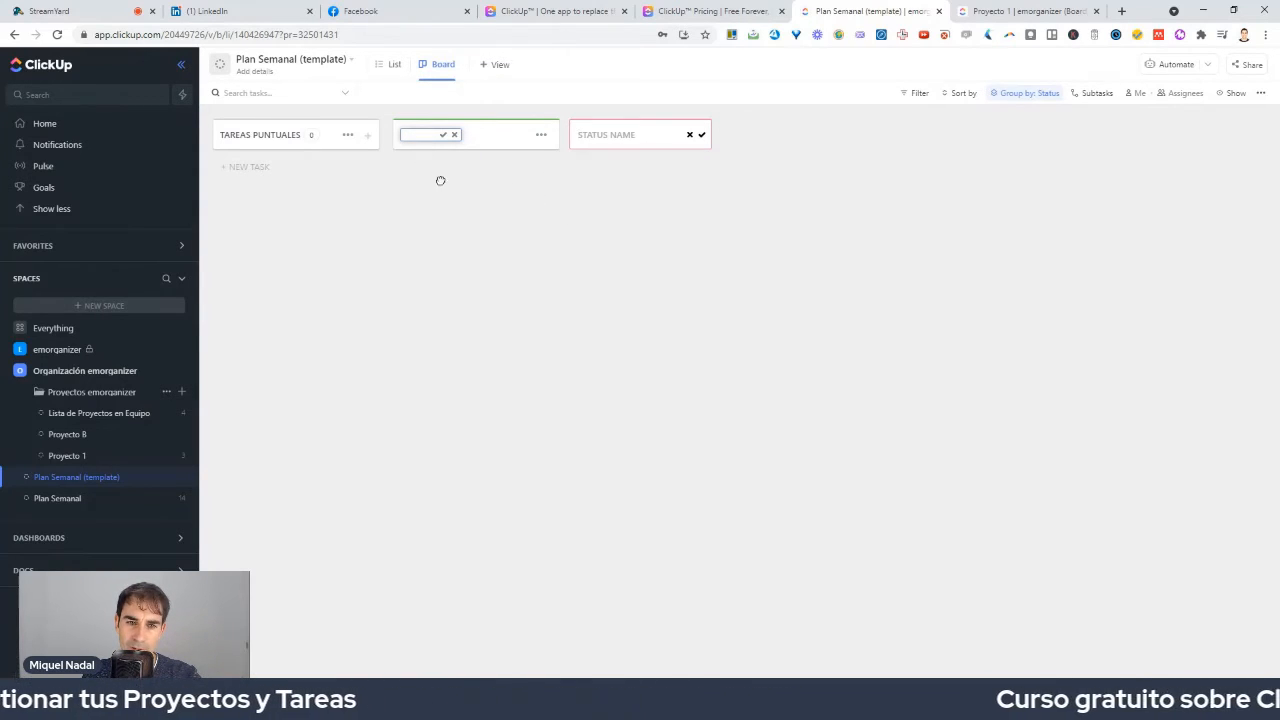
click(453, 135)
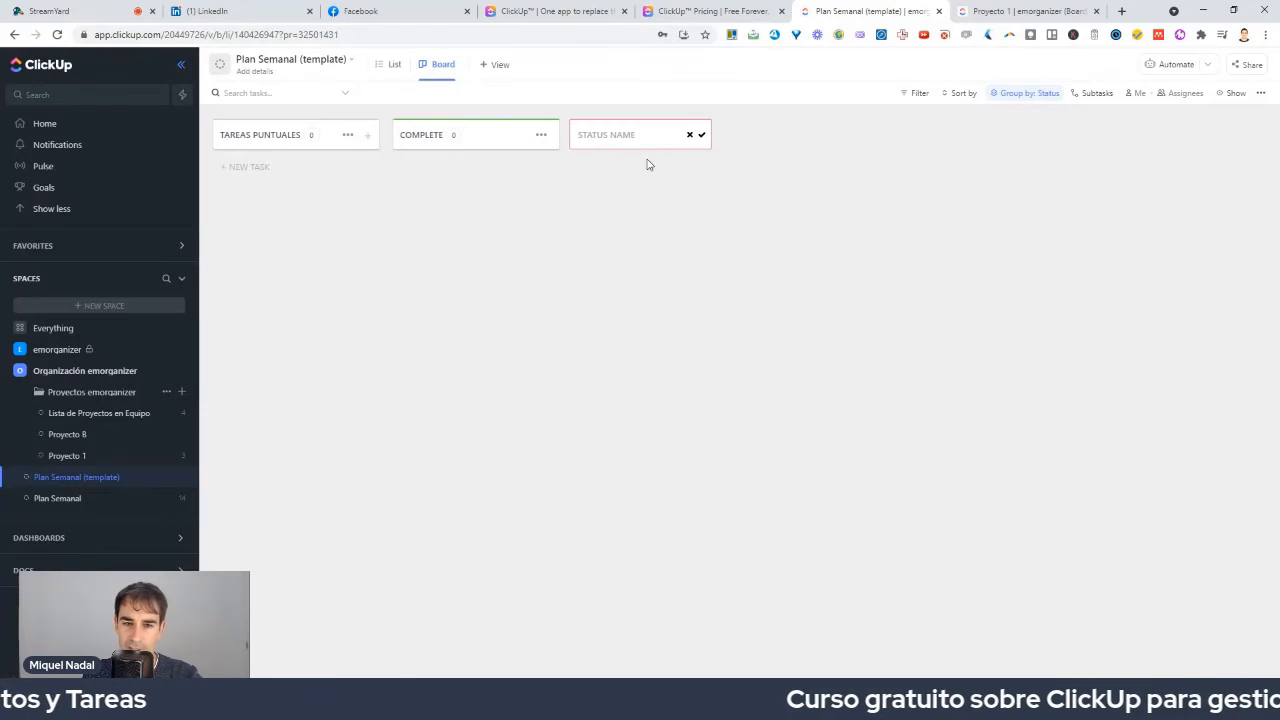
click(603, 134)
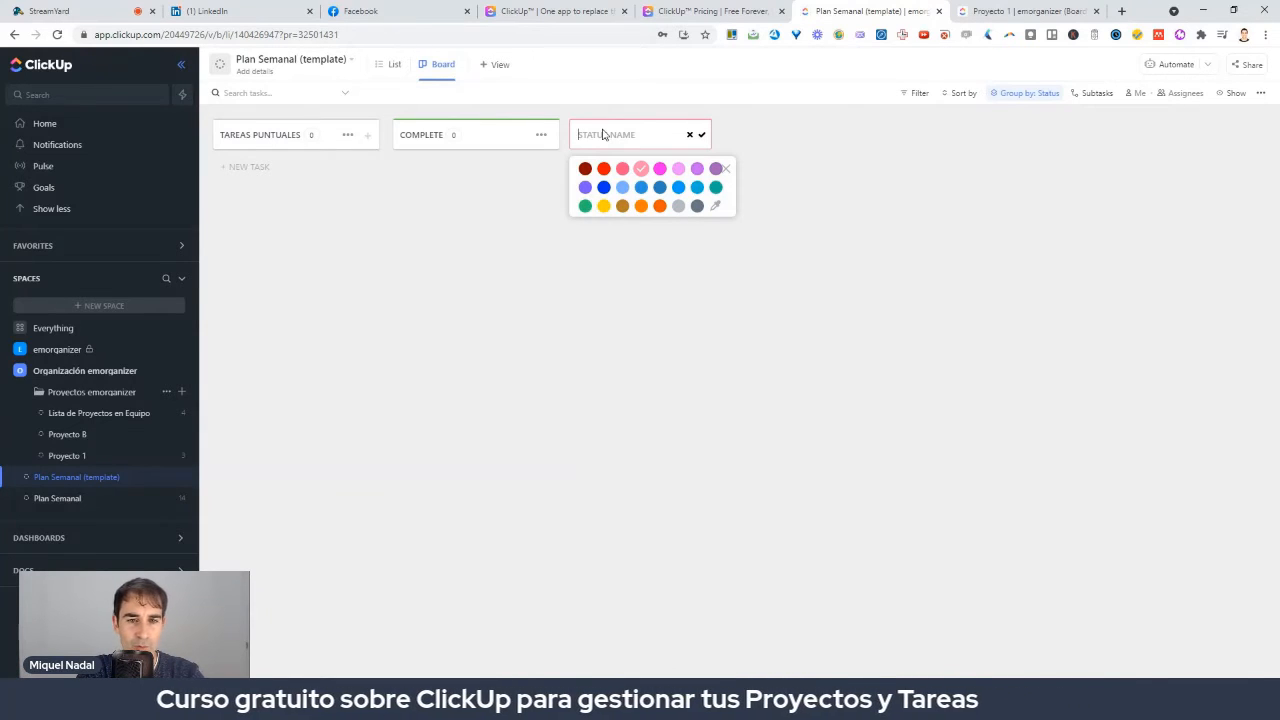
text(LU)
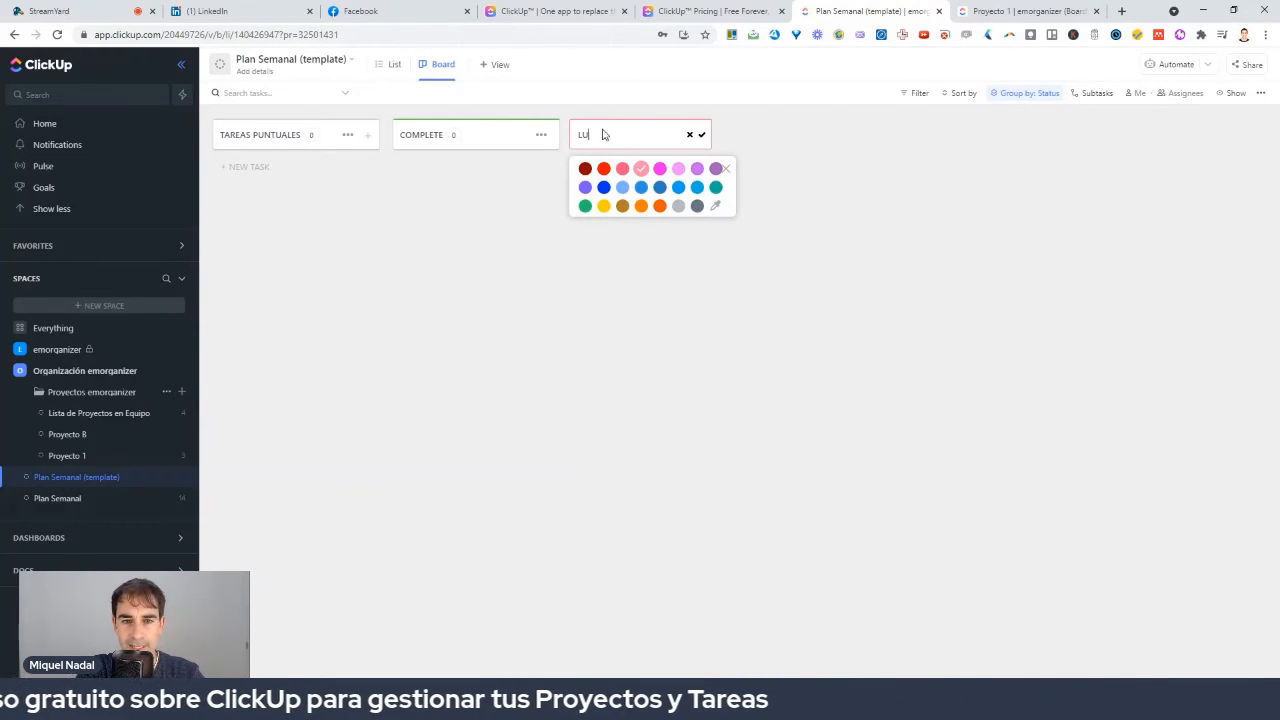
text(NES)
key(Return)
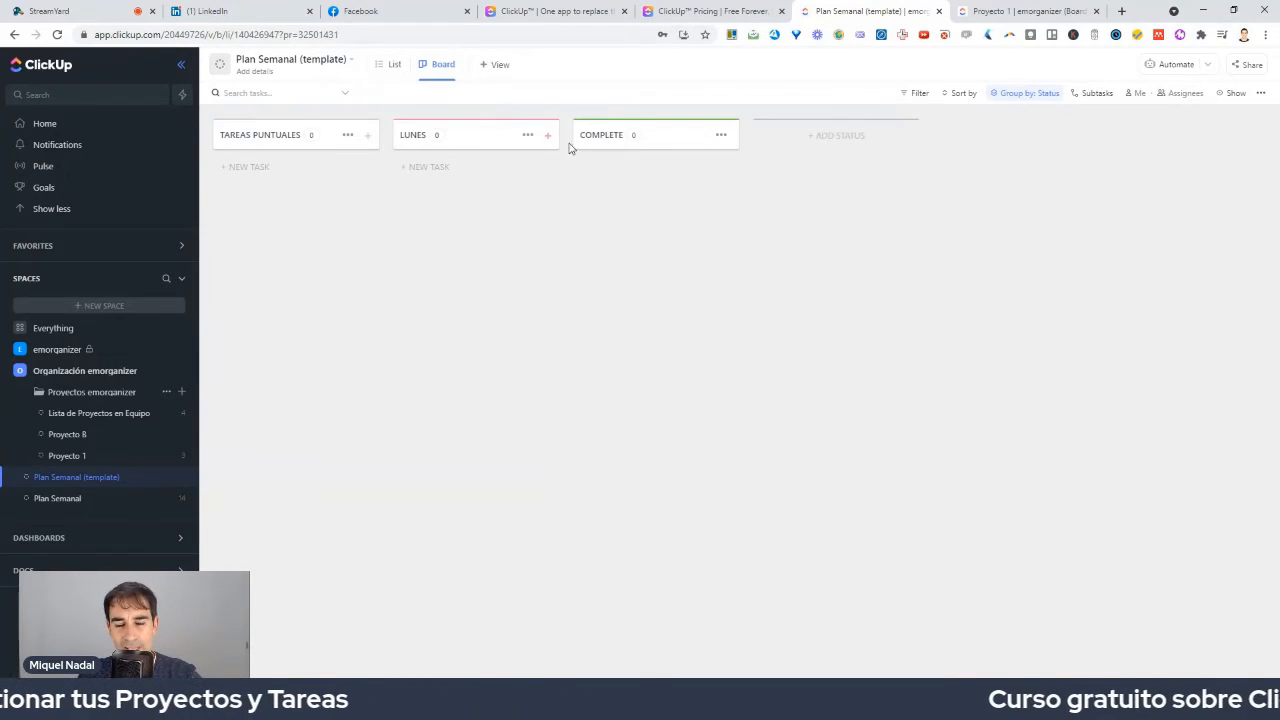
Add MARTES, MIÉRCOLES, JUEVES and VIERNES status columns before COMPLETE.
click(835, 135)
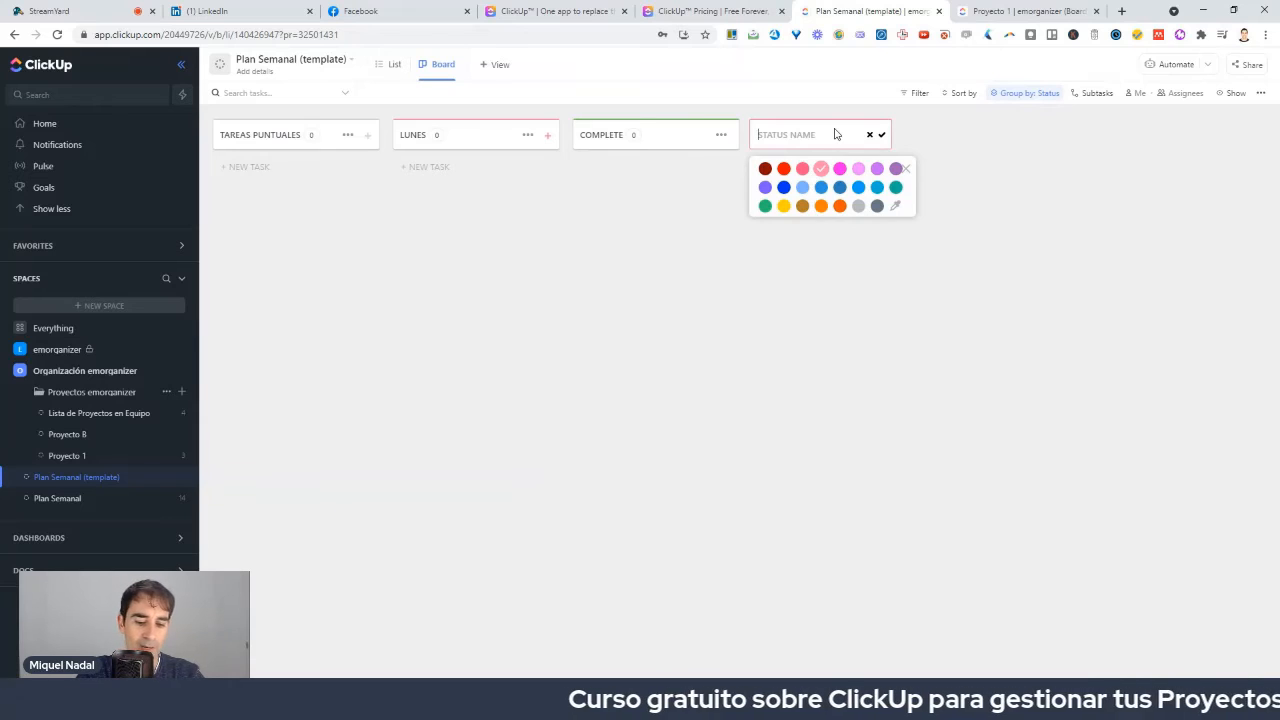
text(MARTES)
key(Return)
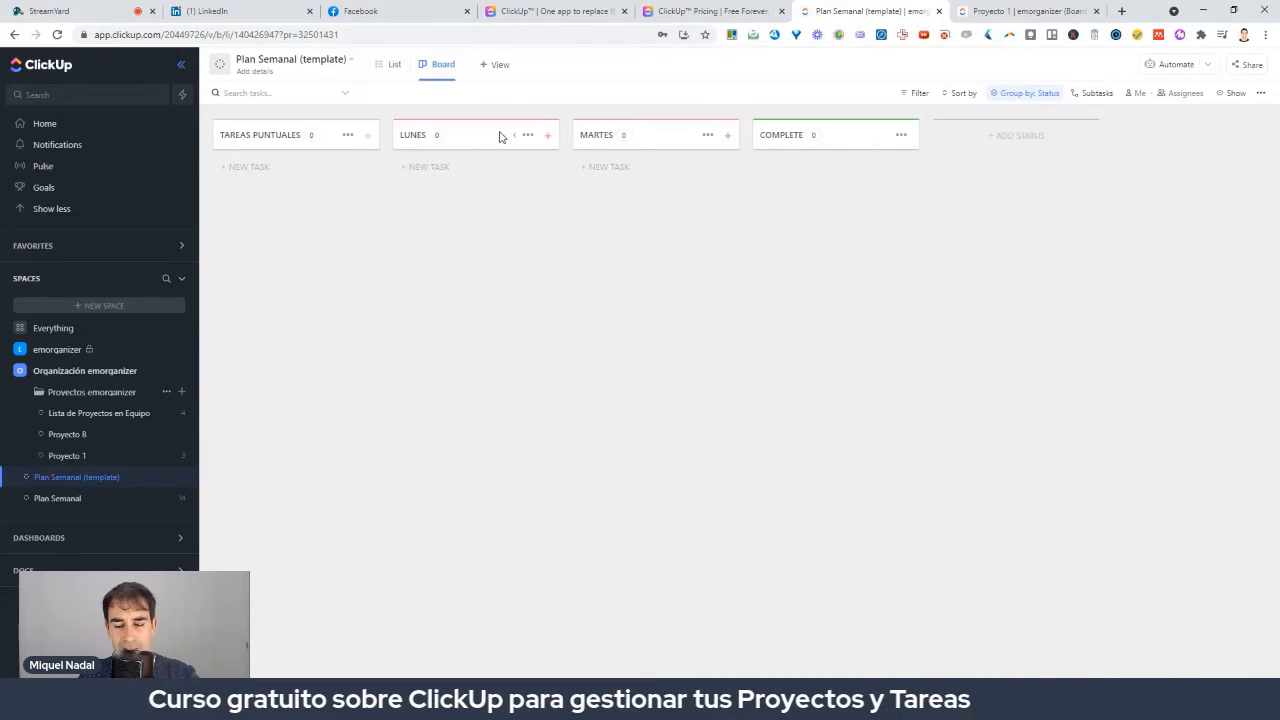
click(996, 148)
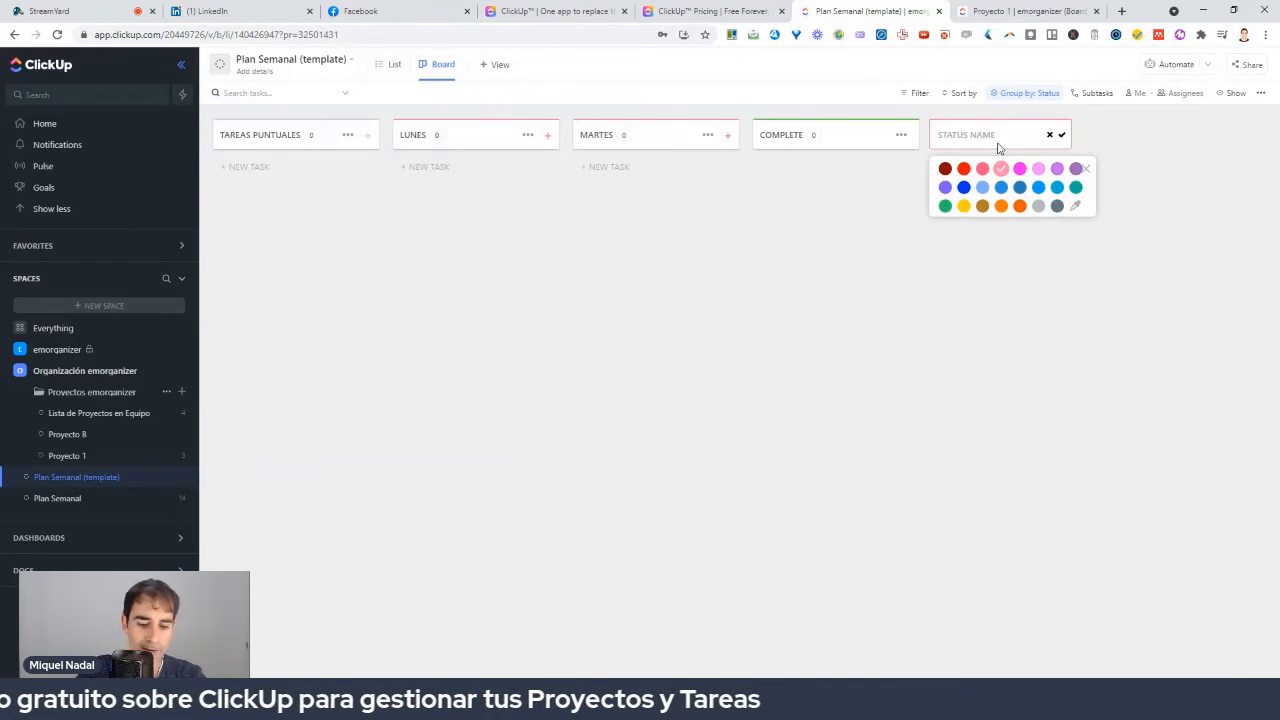
text(MIÉRCOLES)
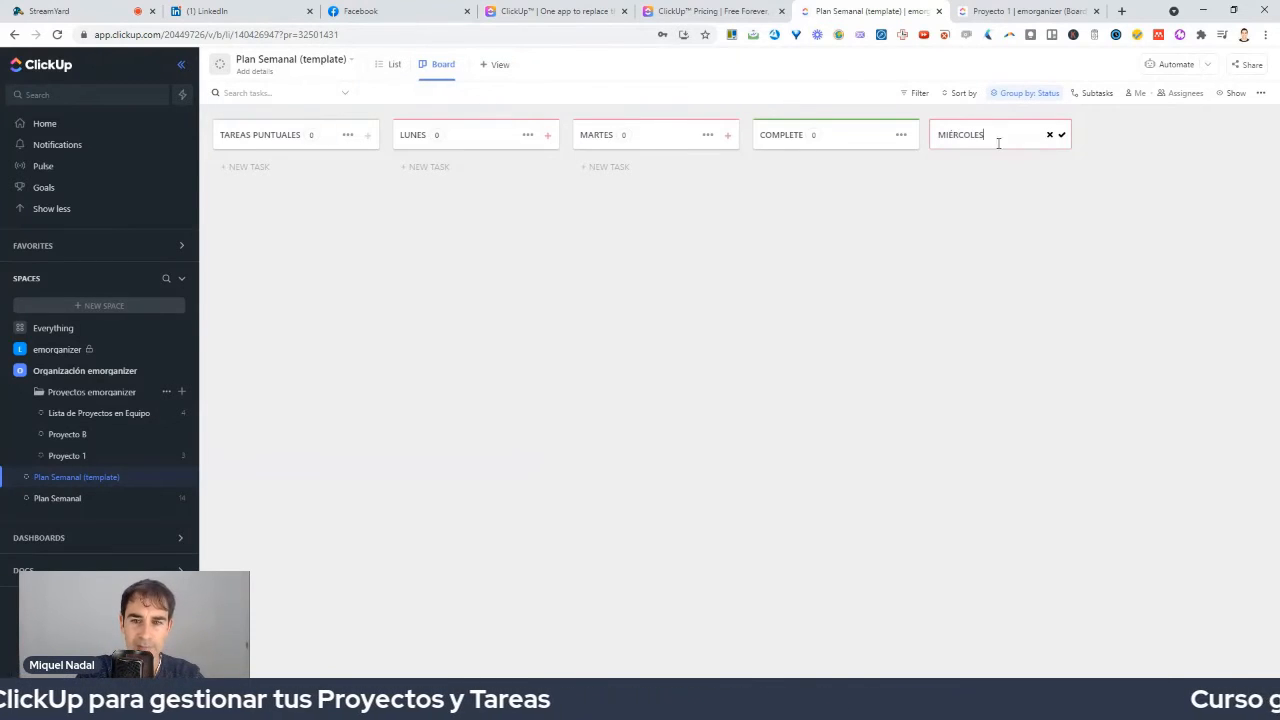
key(Return)
click(1184, 145)
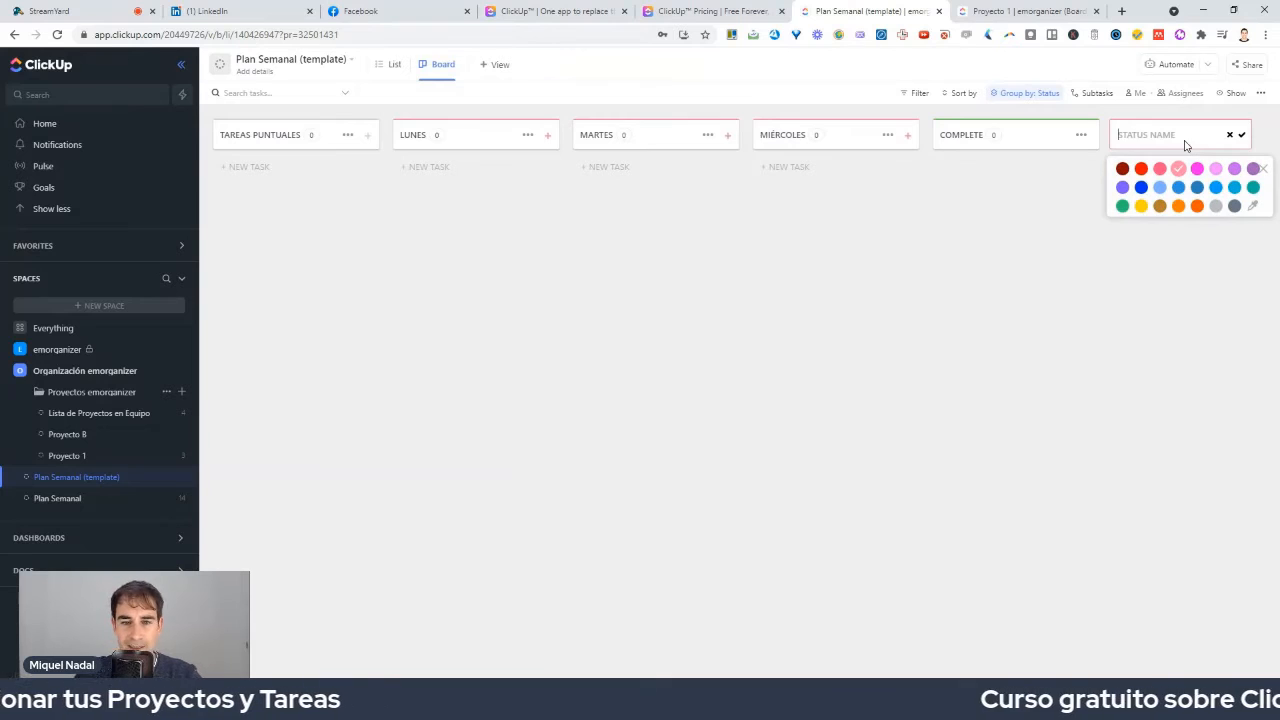
text(JUEVES)
key(Return)
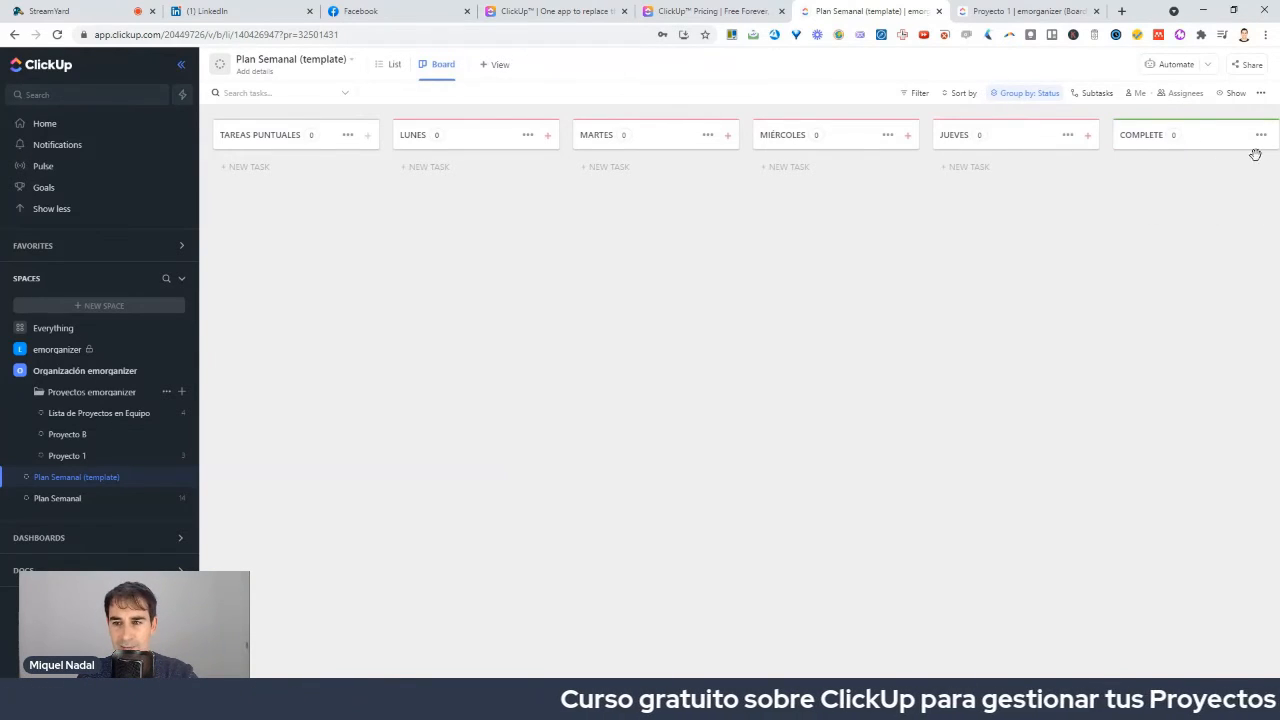
click(1237, 134)
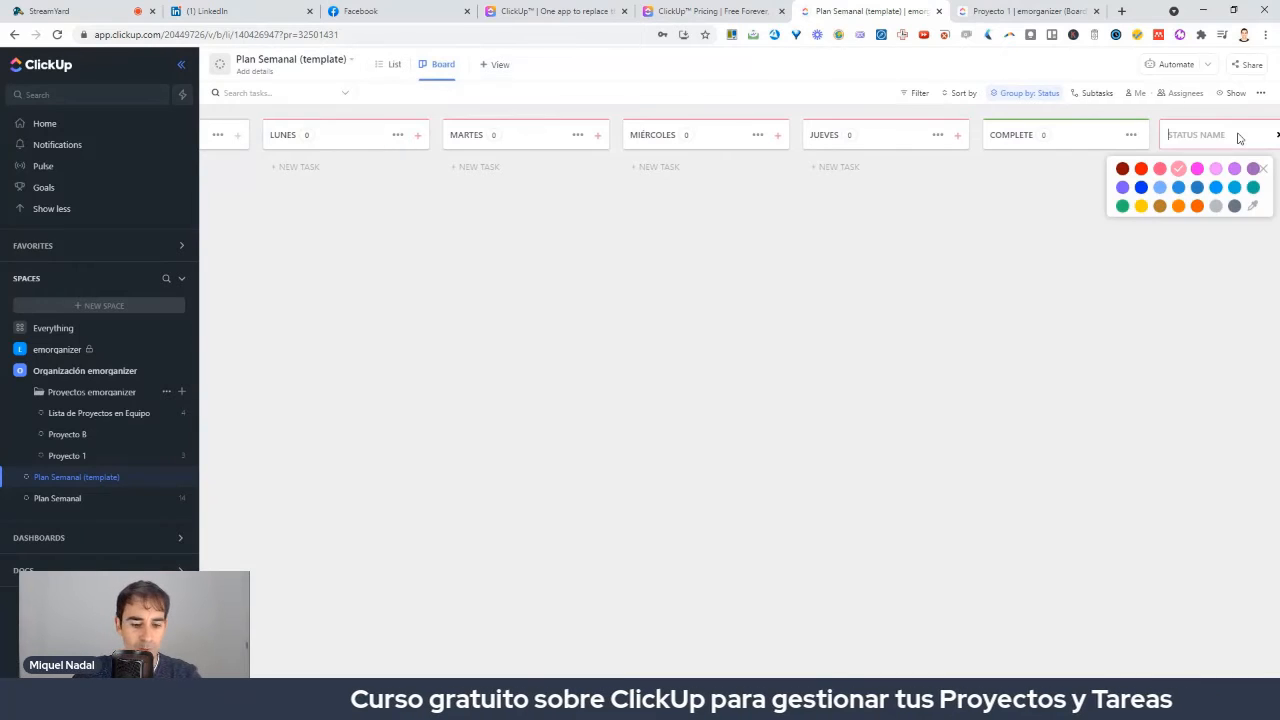
text(VIERNES)
key(Return)
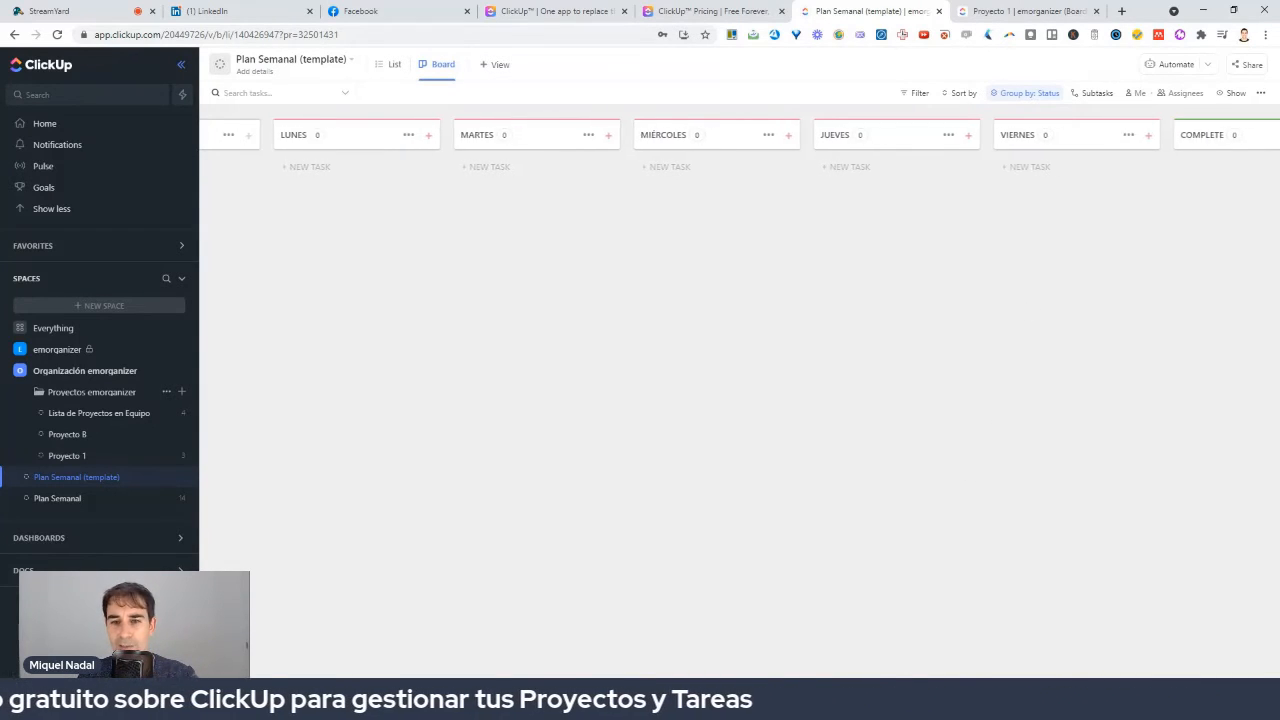
scroll(473, 255, left, 3)
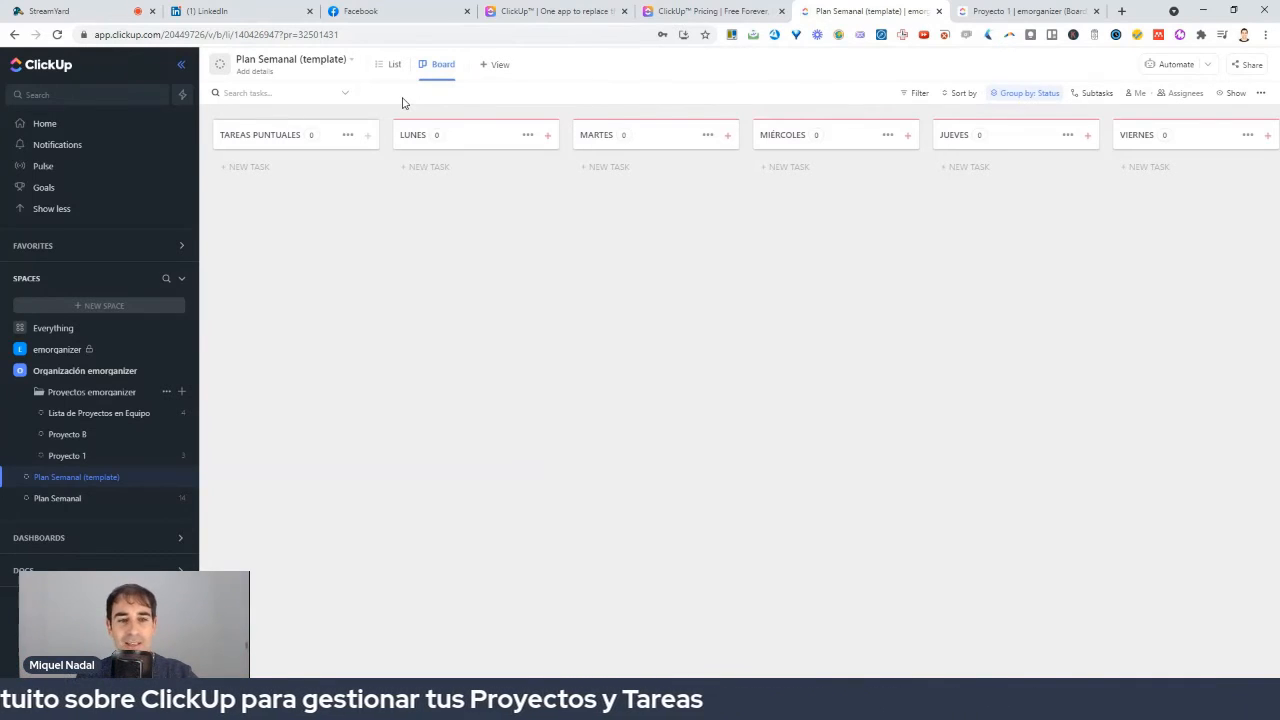
Add the first three Tarea tasks to the TAREAS PUNTUALES column.
click(244, 168)
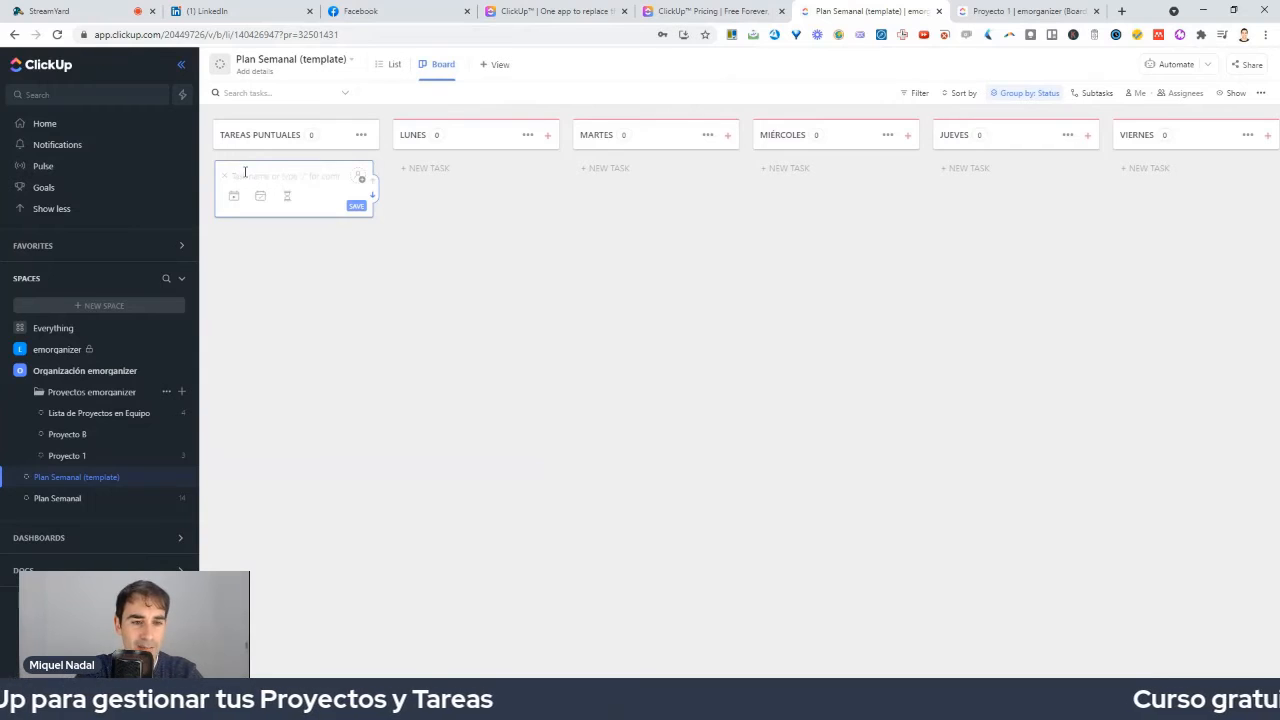
text(T)
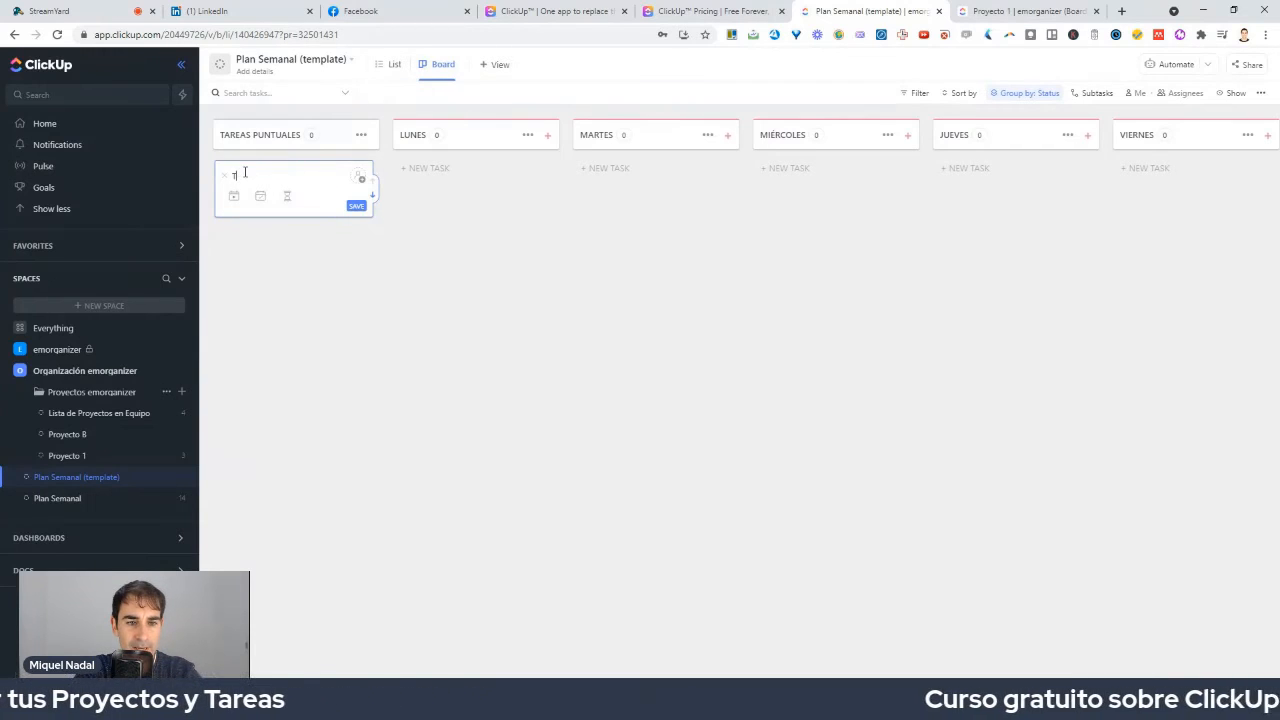
text(area)
key(Return)
text(Ta)
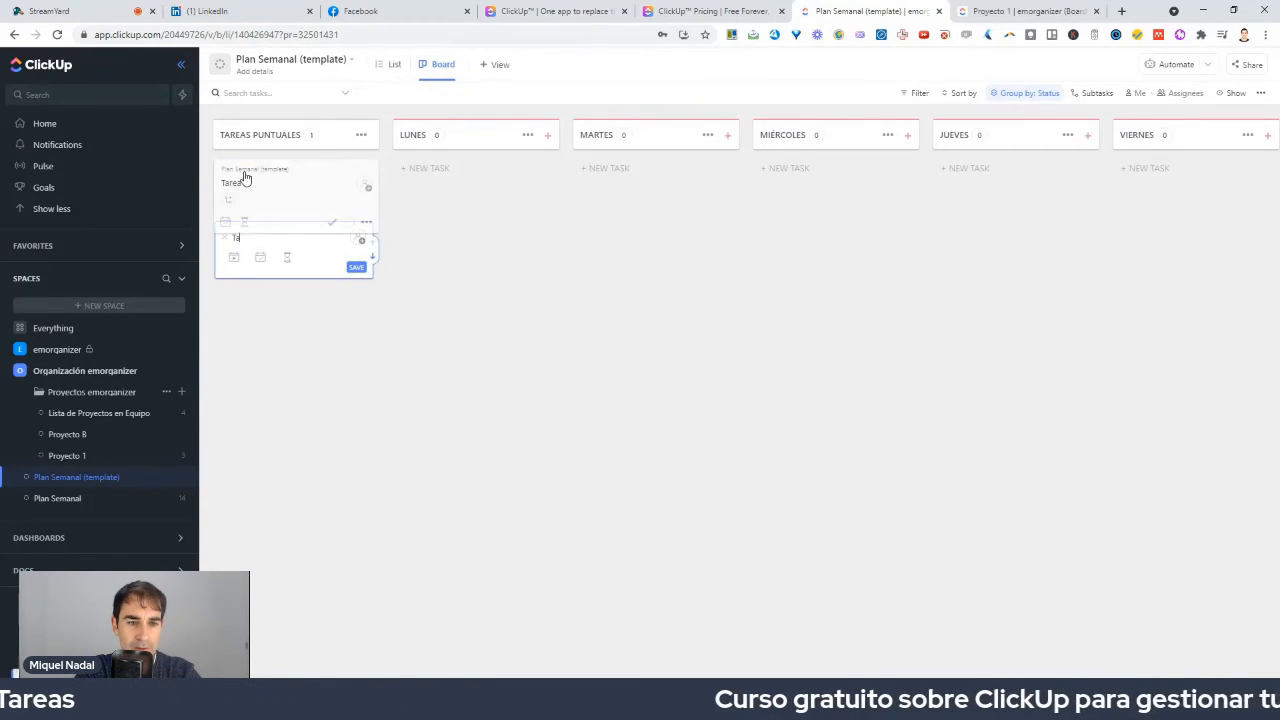
text(rea)
key(Return)
text(Tarra)
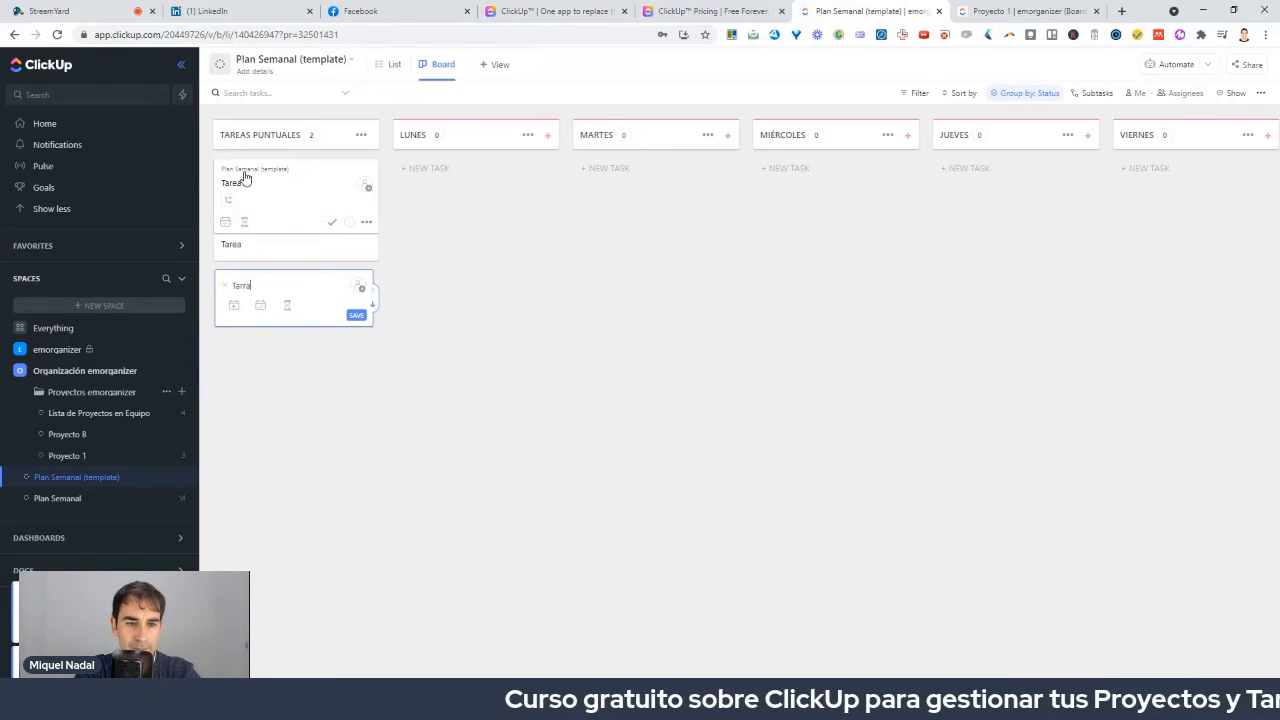
text(eaea)
key(Return)
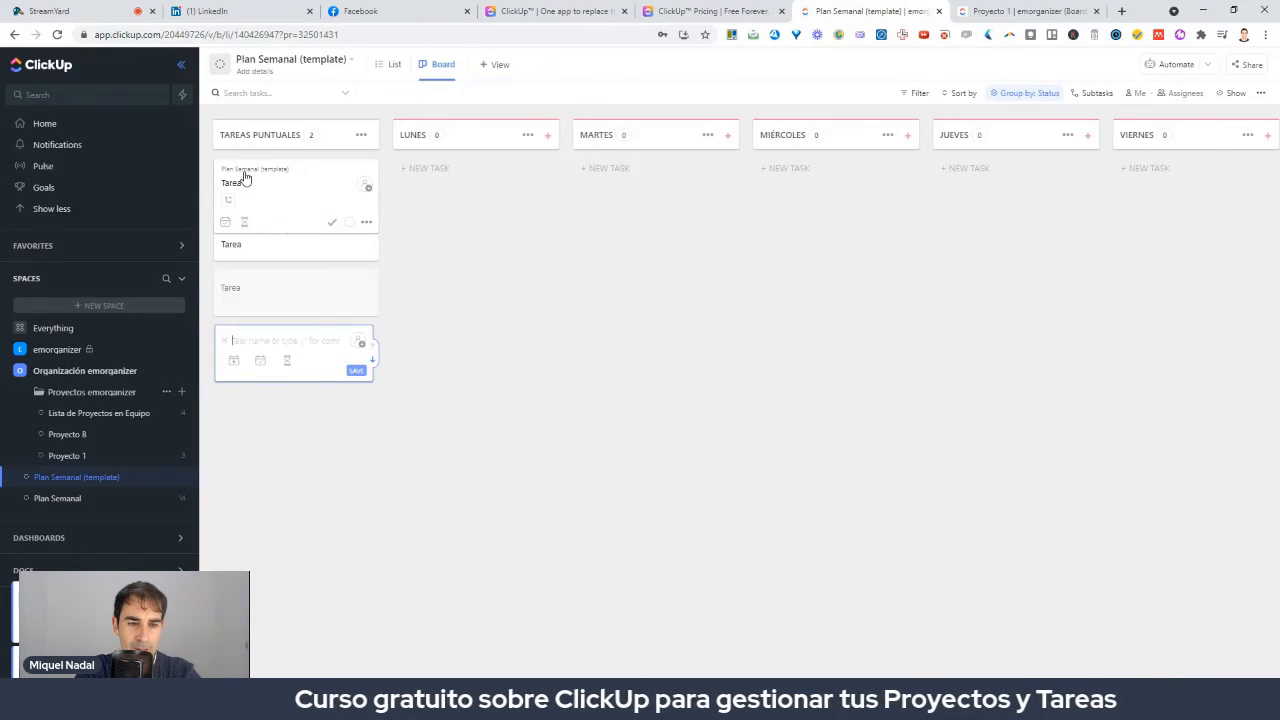
Add five more Tarea tasks, making eight in total, then close the empty entry.
text(Tarea)
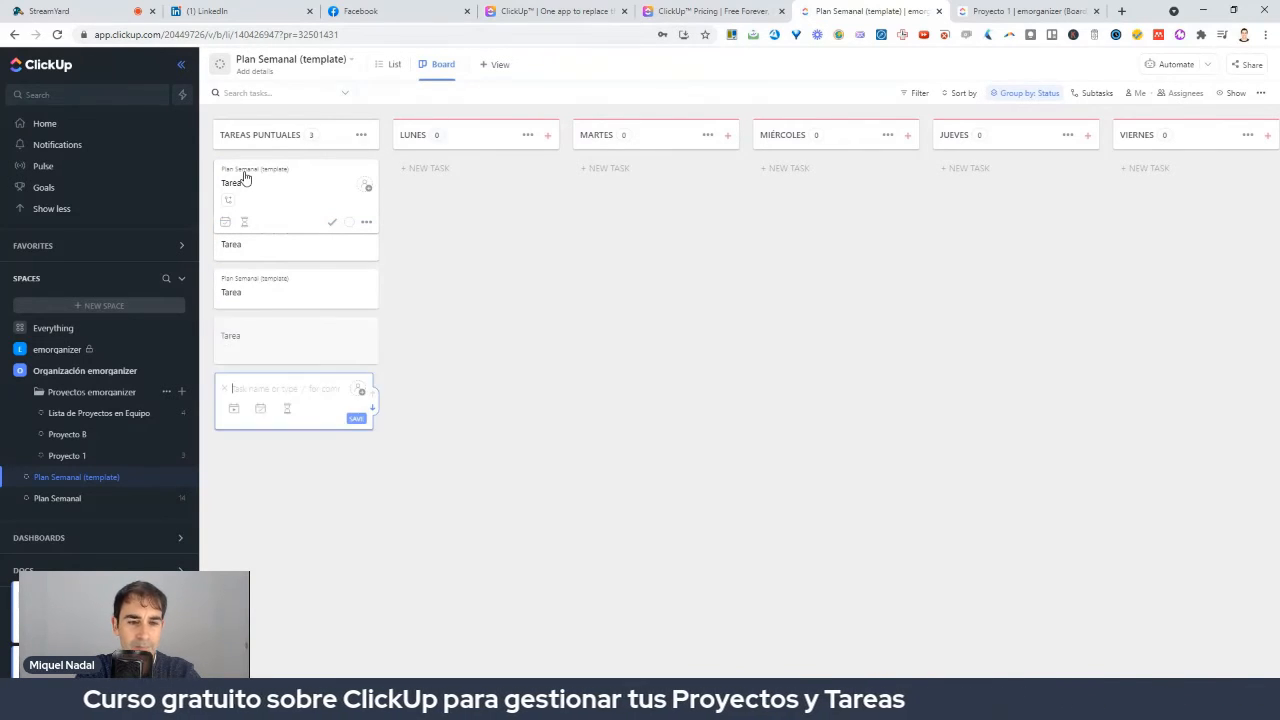
key(Return)
text(tA)
key(BackSpace)
key(BackSpace)
text(Tarea)
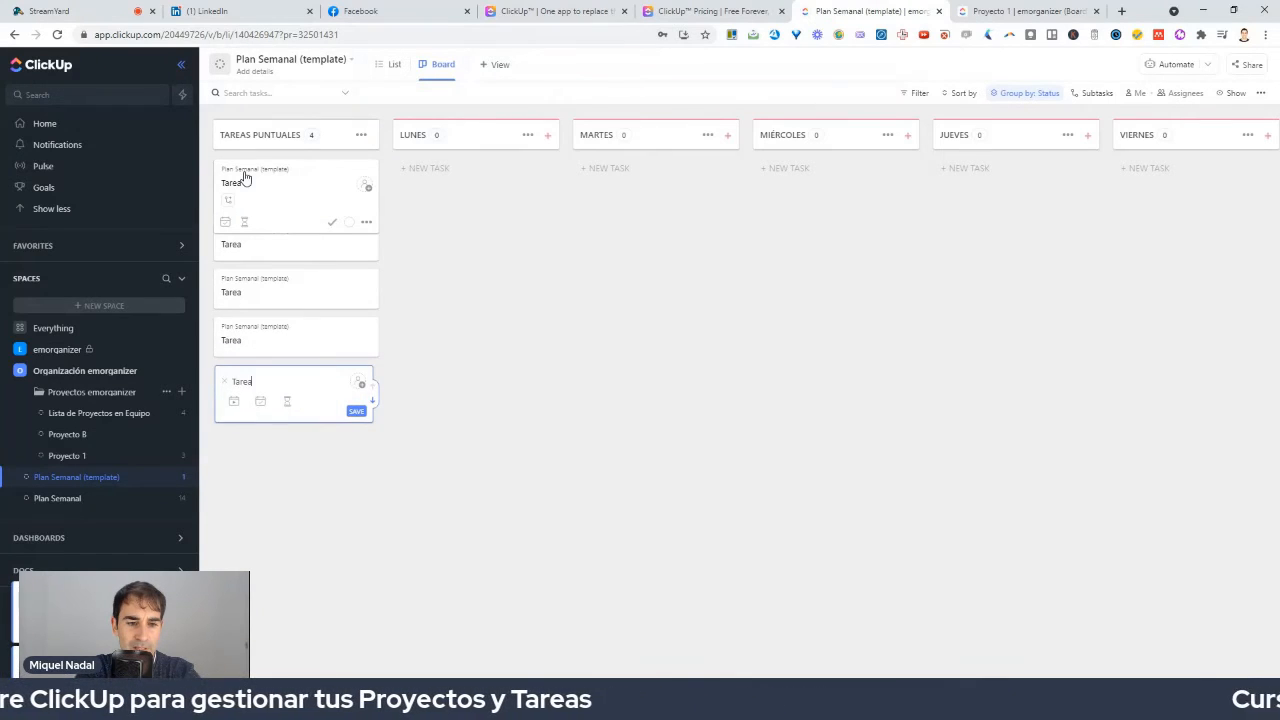
key(Return)
text(Tarea)
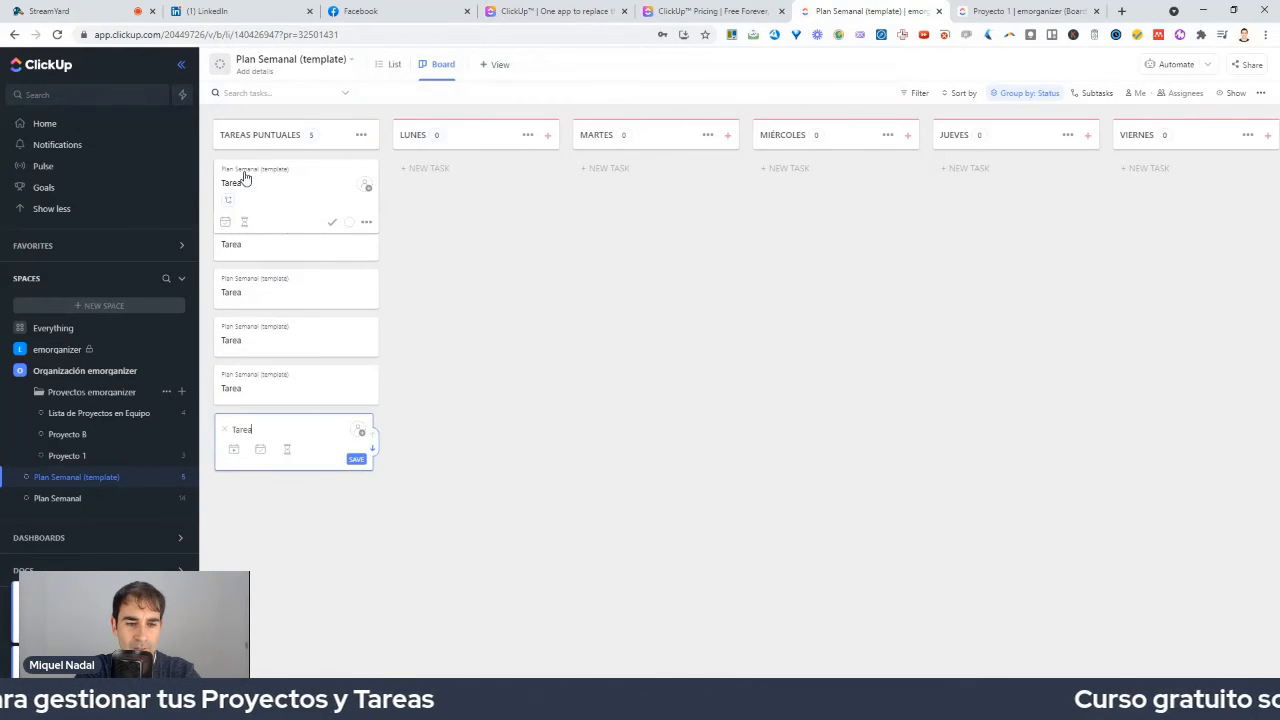
key(Return)
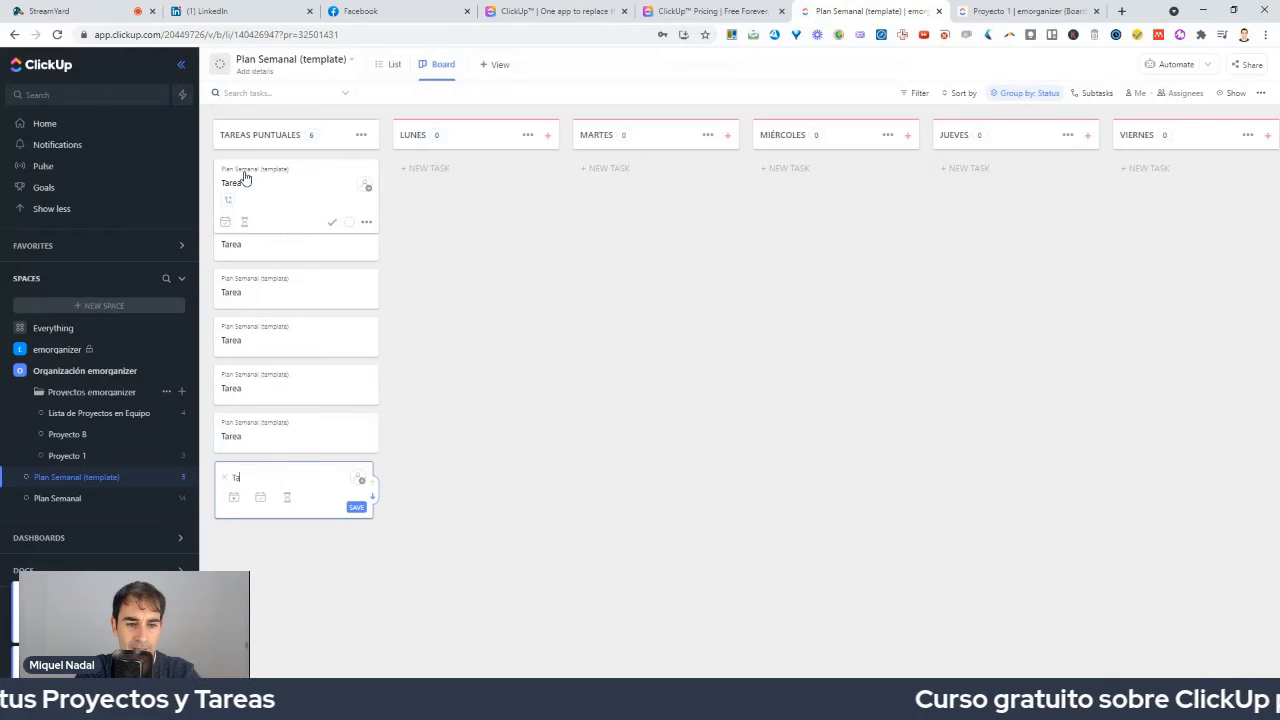
text(rea)
key(Return)
text(Tar)
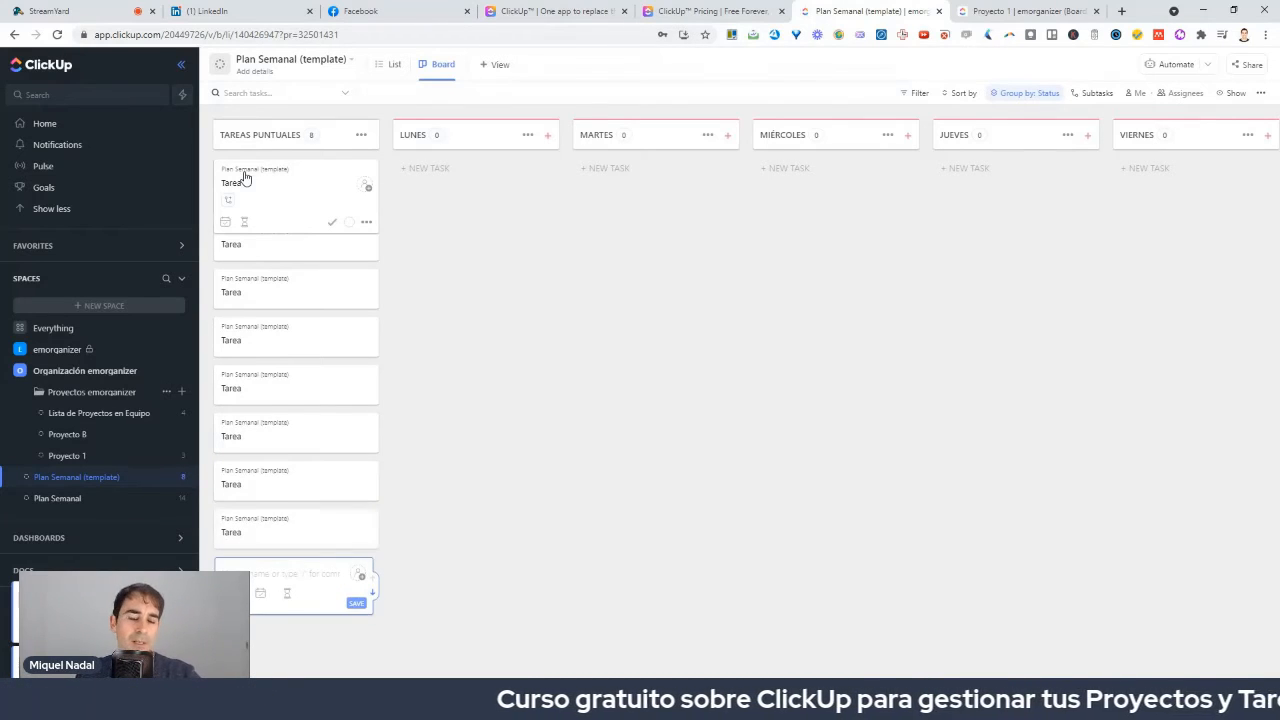
key(Return)
click(460, 457)
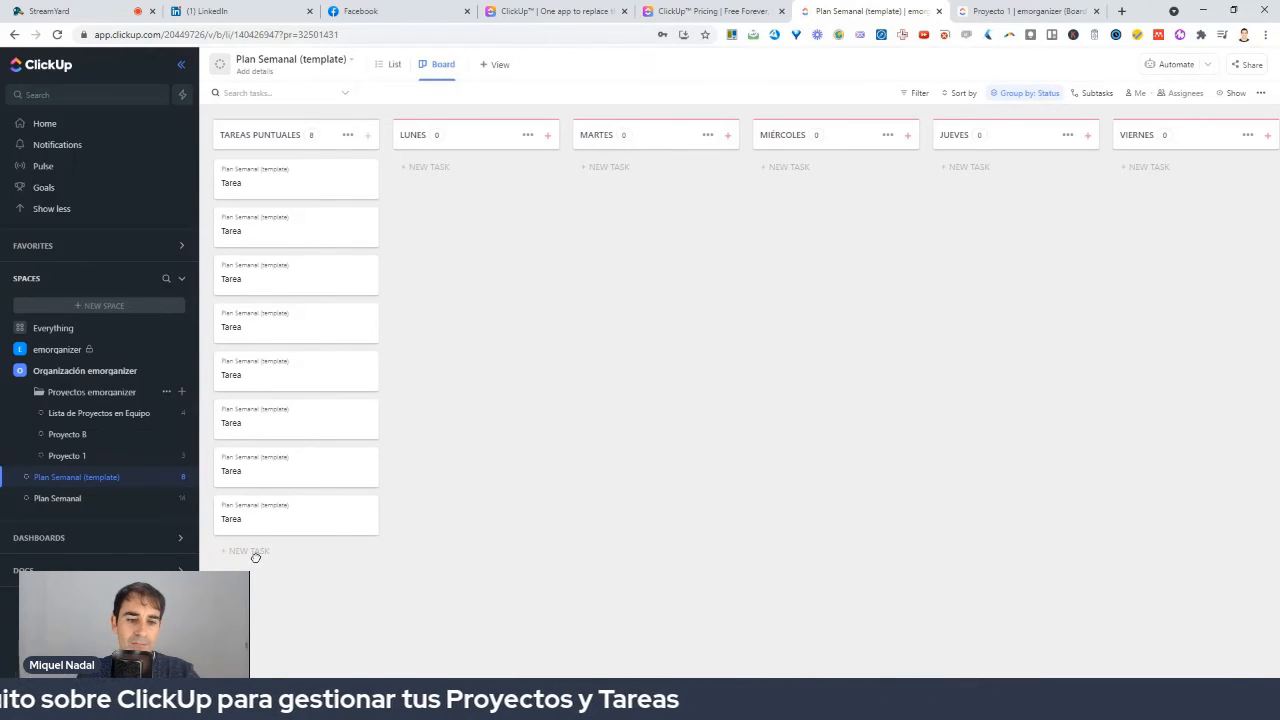
Add a SEMANA EN CURSO task card to Tareas Puntuales.
click(250, 552)
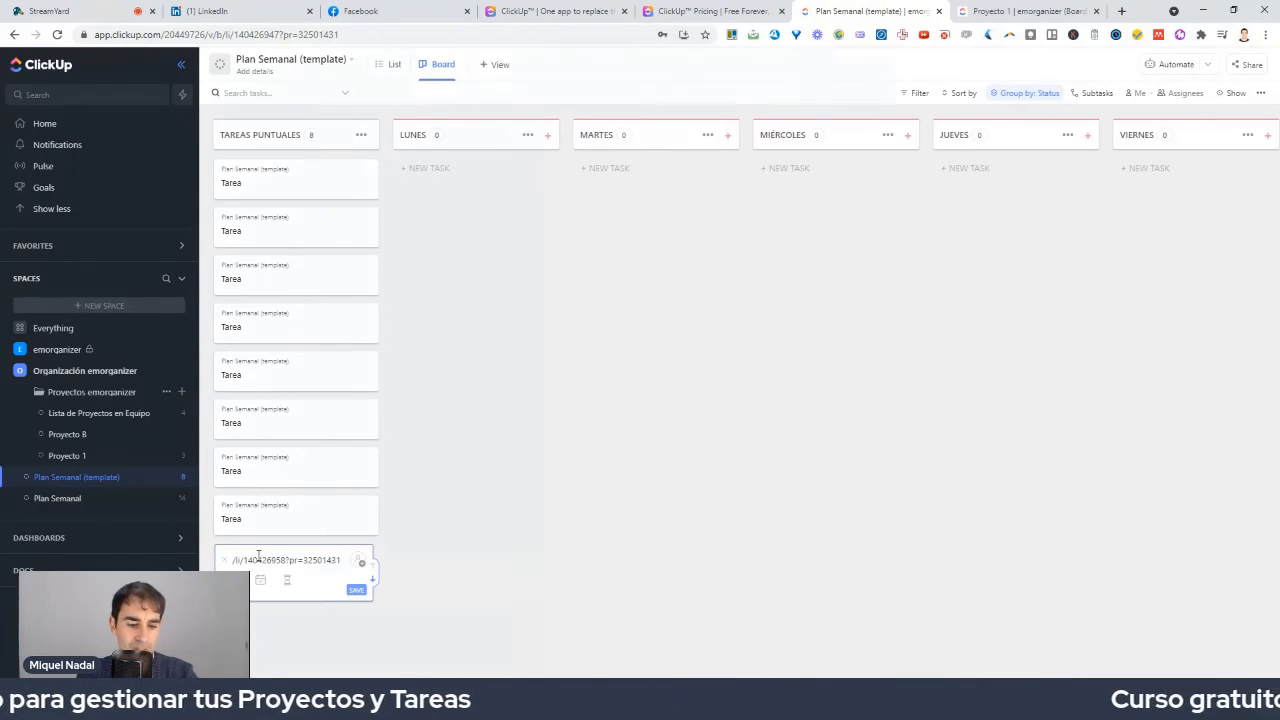
key(ctrl+z)
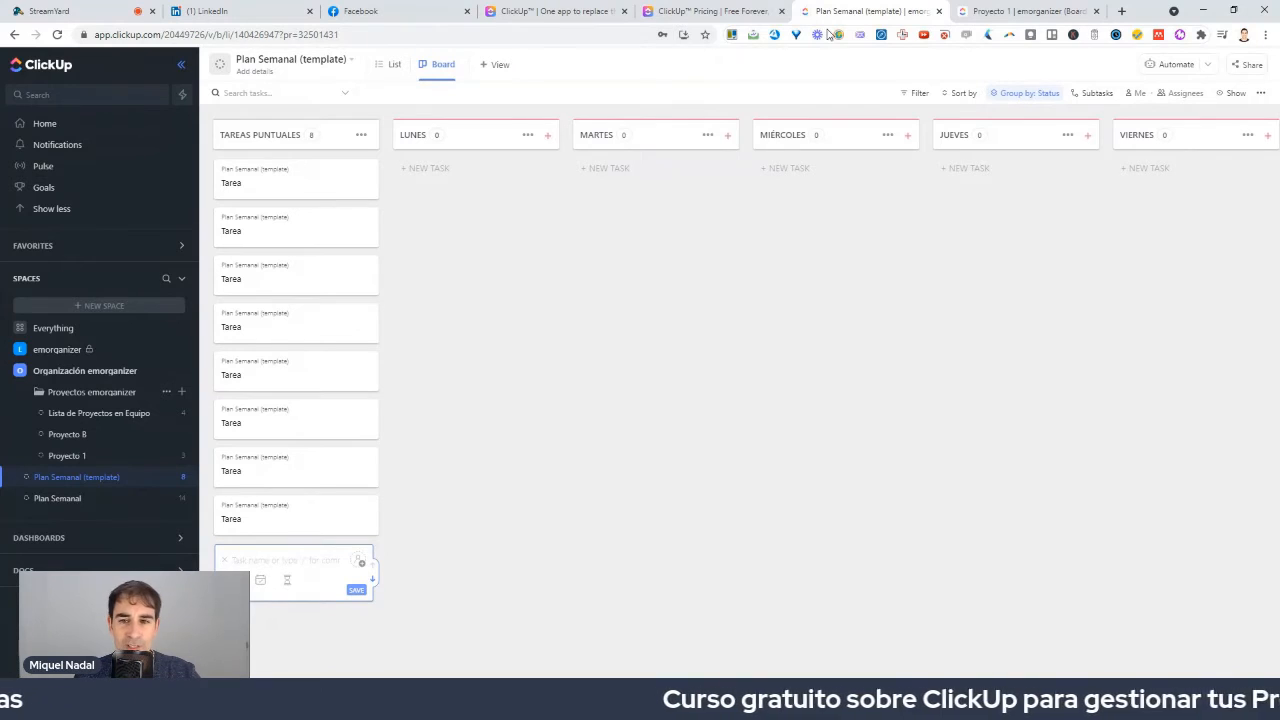
text(SEMANA EN CURSO)
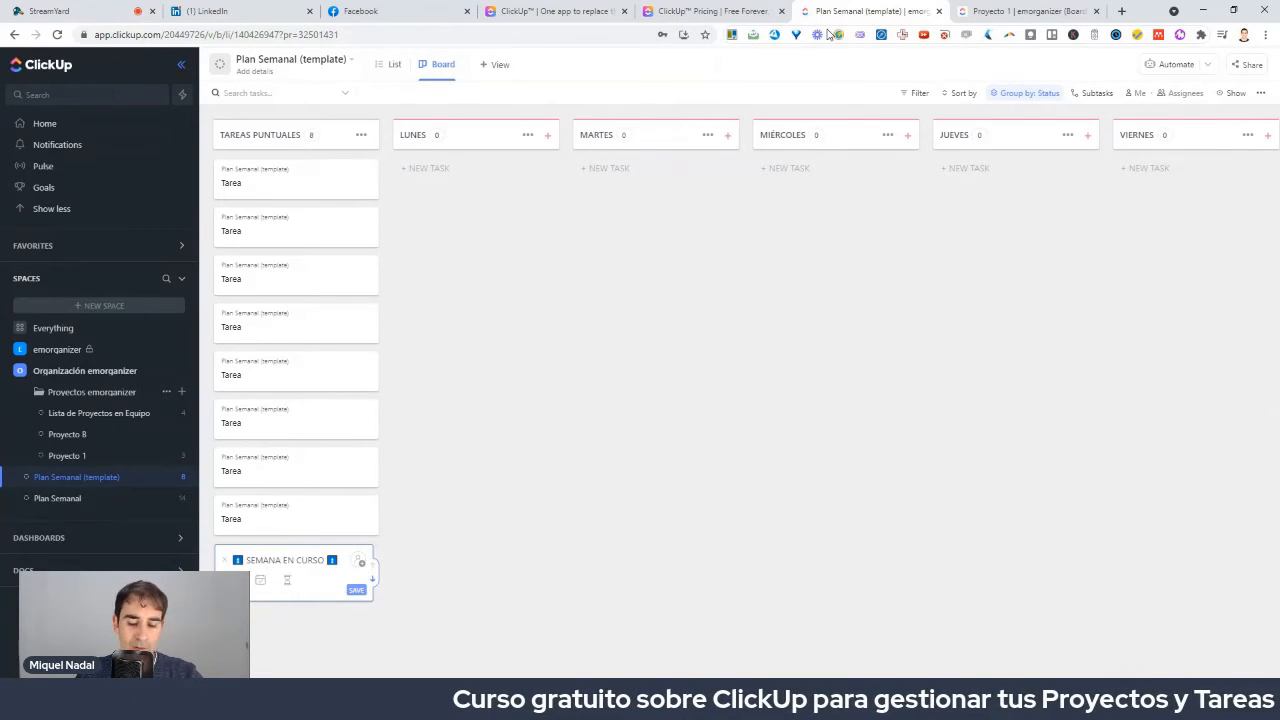
key(Return)
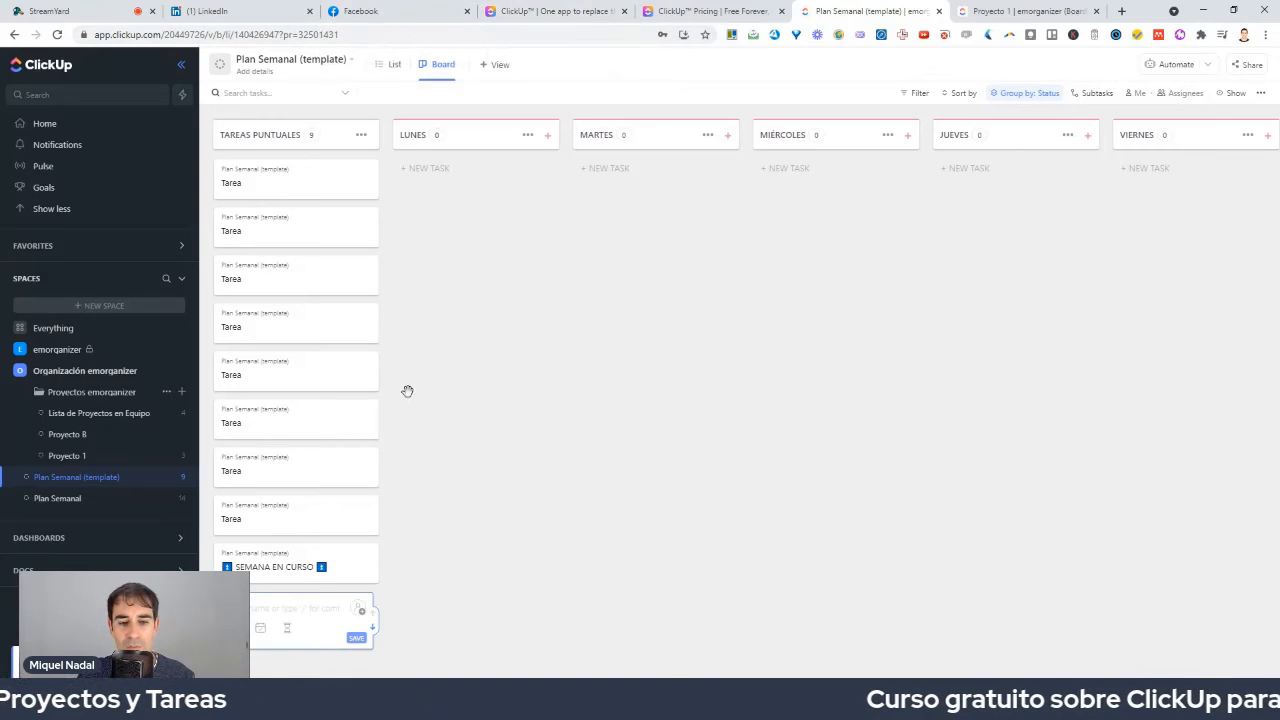
Drag SEMANA EN CURSO and a Tarea card to new positions higher in the column.
drag(277, 571, 266, 346)
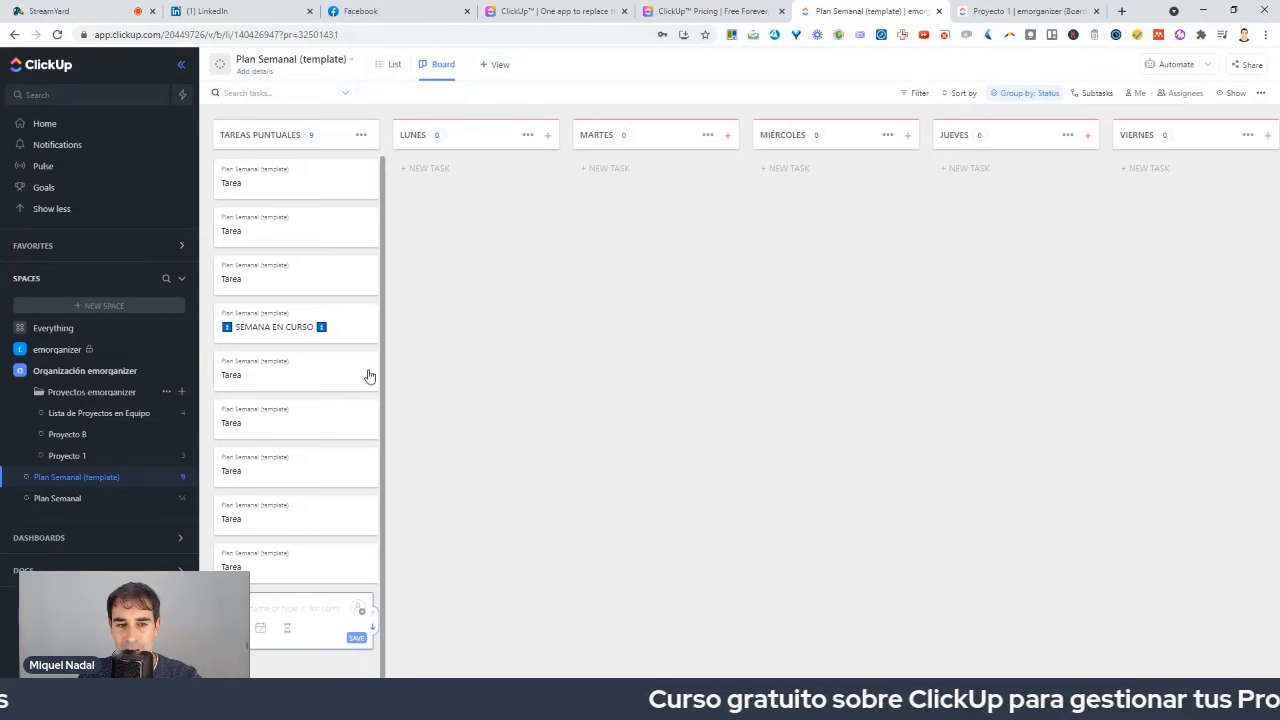
drag(255, 378, 289, 268)
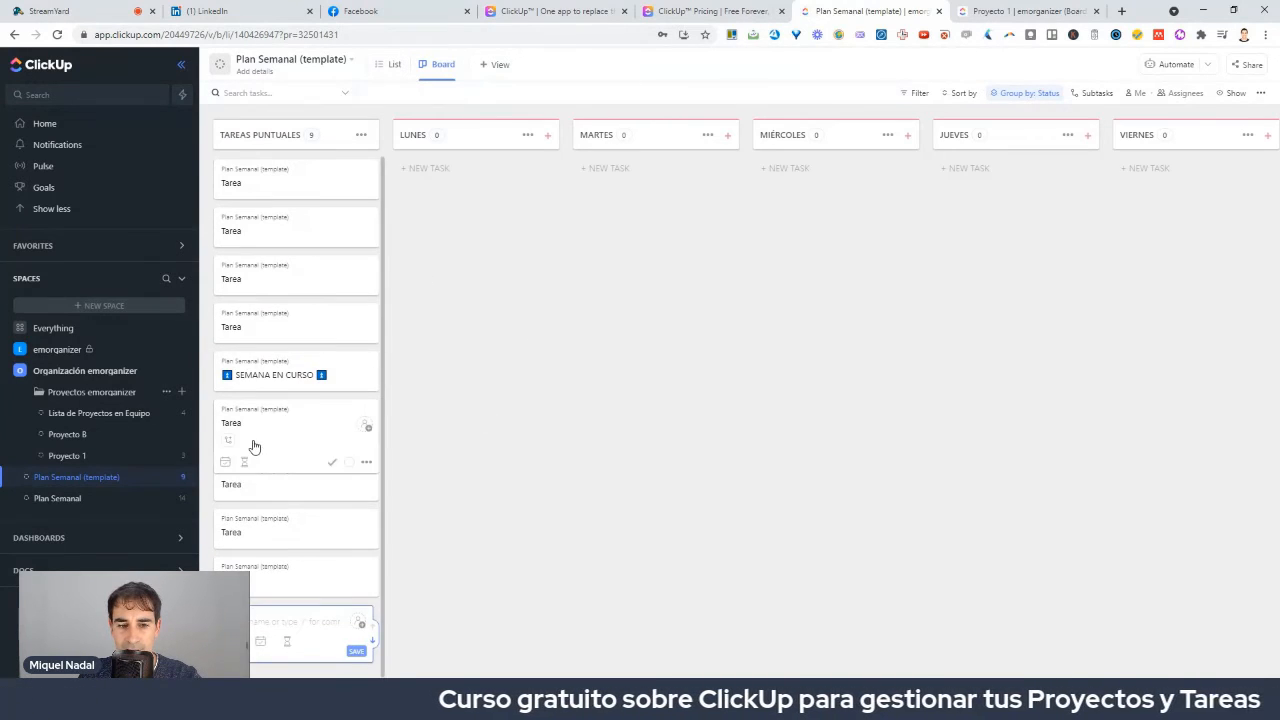
drag(257, 443, 287, 262)
drag(251, 469, 248, 515)
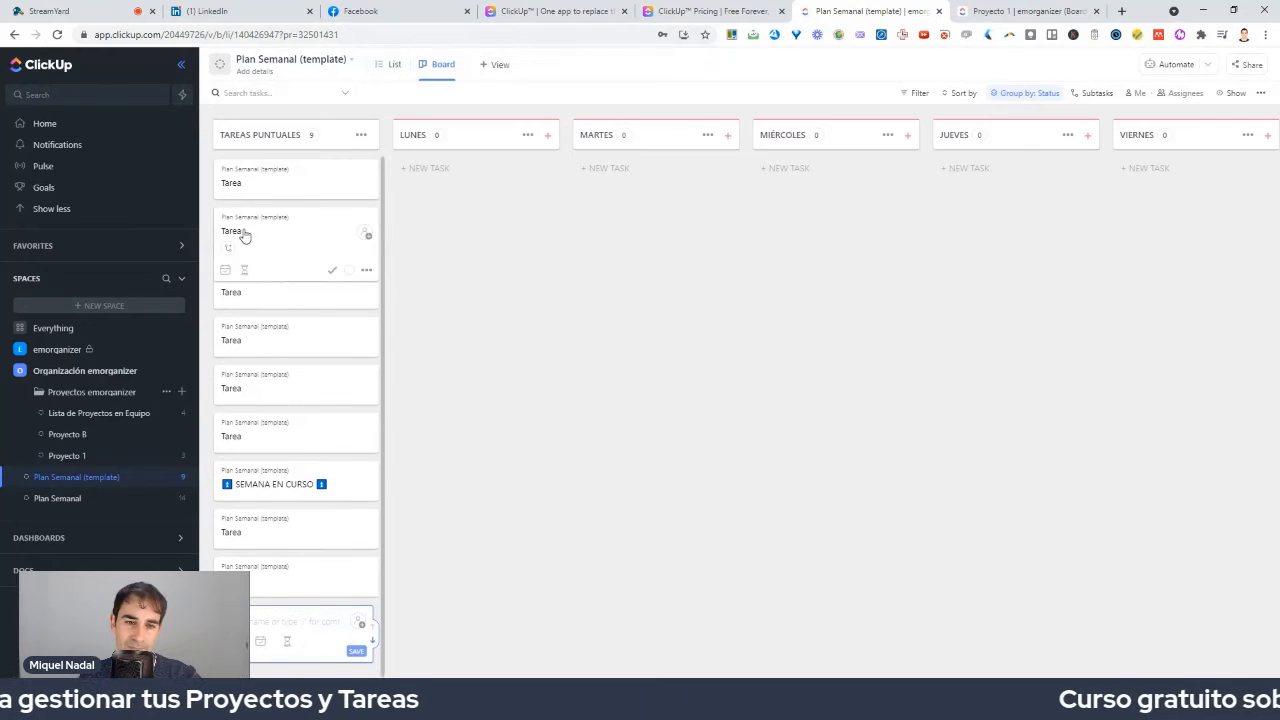
Open the first Tarea task and assign it to yourself.
click(251, 189)
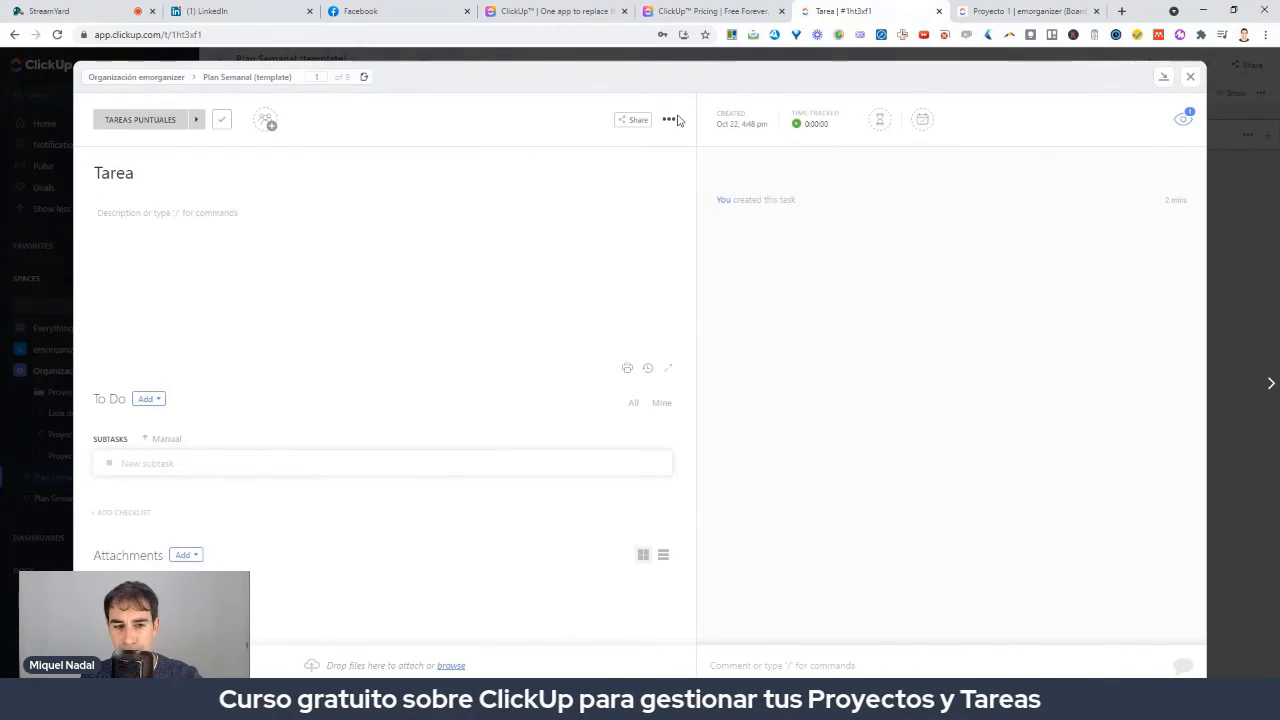
click(266, 121)
click(285, 187)
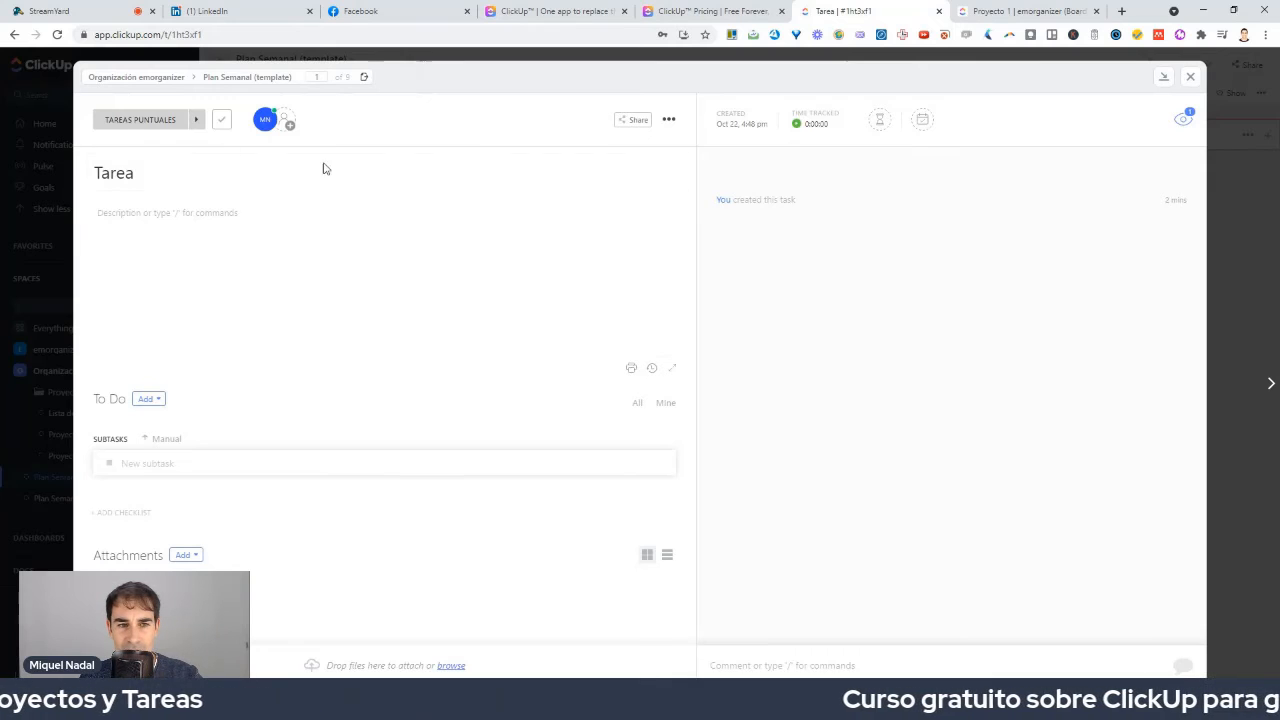
click(669, 119)
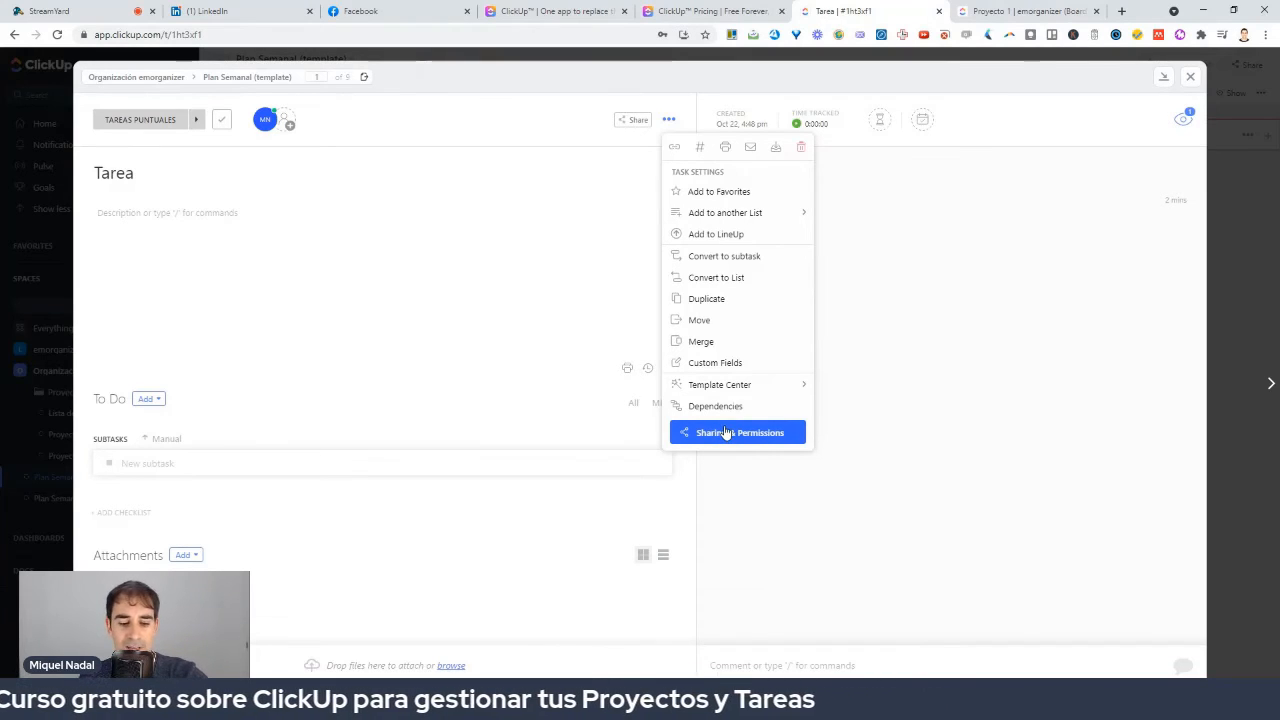
mouse_move(658, 410)
mouse_down()
mouse_move(805, 410)
mouse_move(632, 405)
mouse_up()
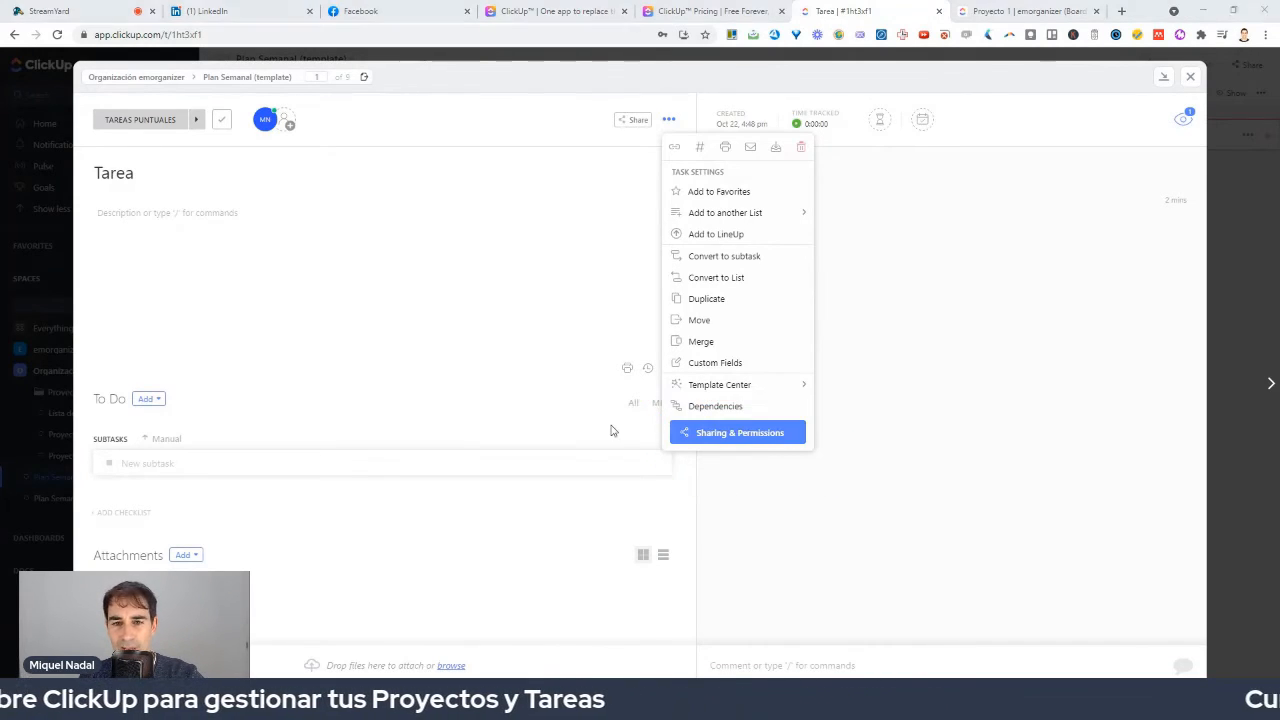
click(612, 430)
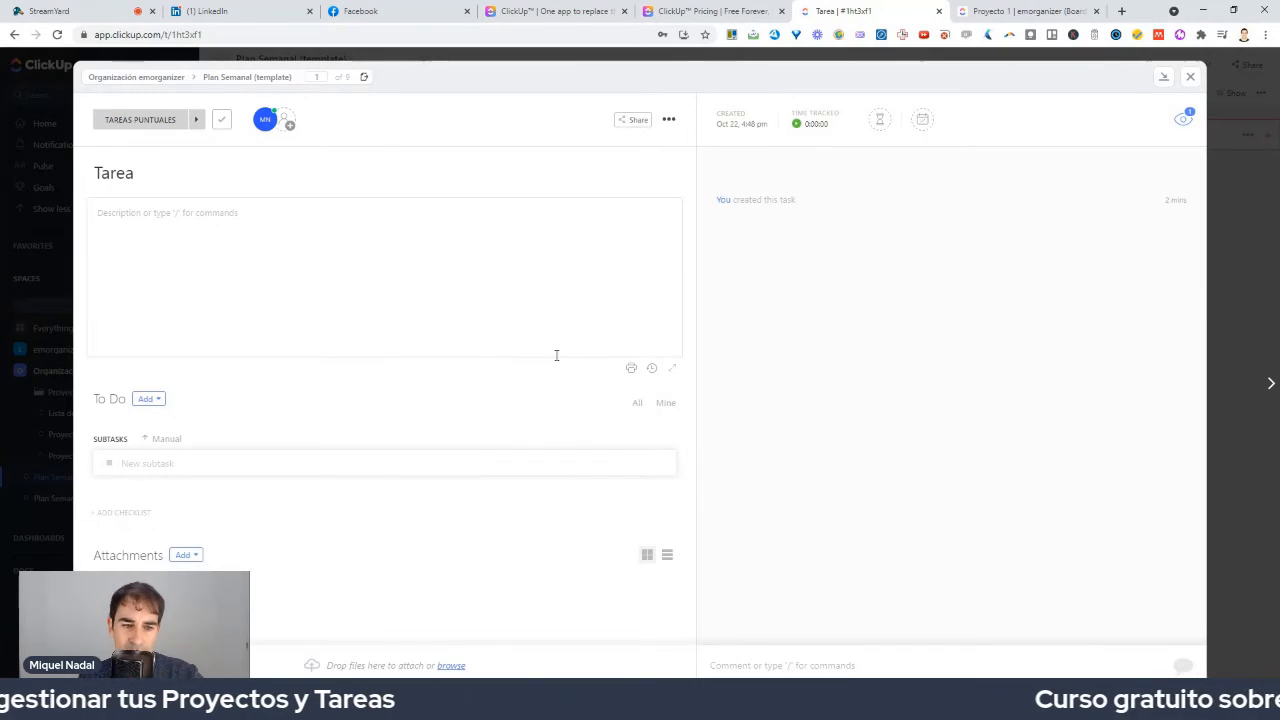
Fill the task description with three lines of placeholder text.
click(116, 215)
text(oadokaofkdfoakod)
key(Return)
text(gfogakgoag)
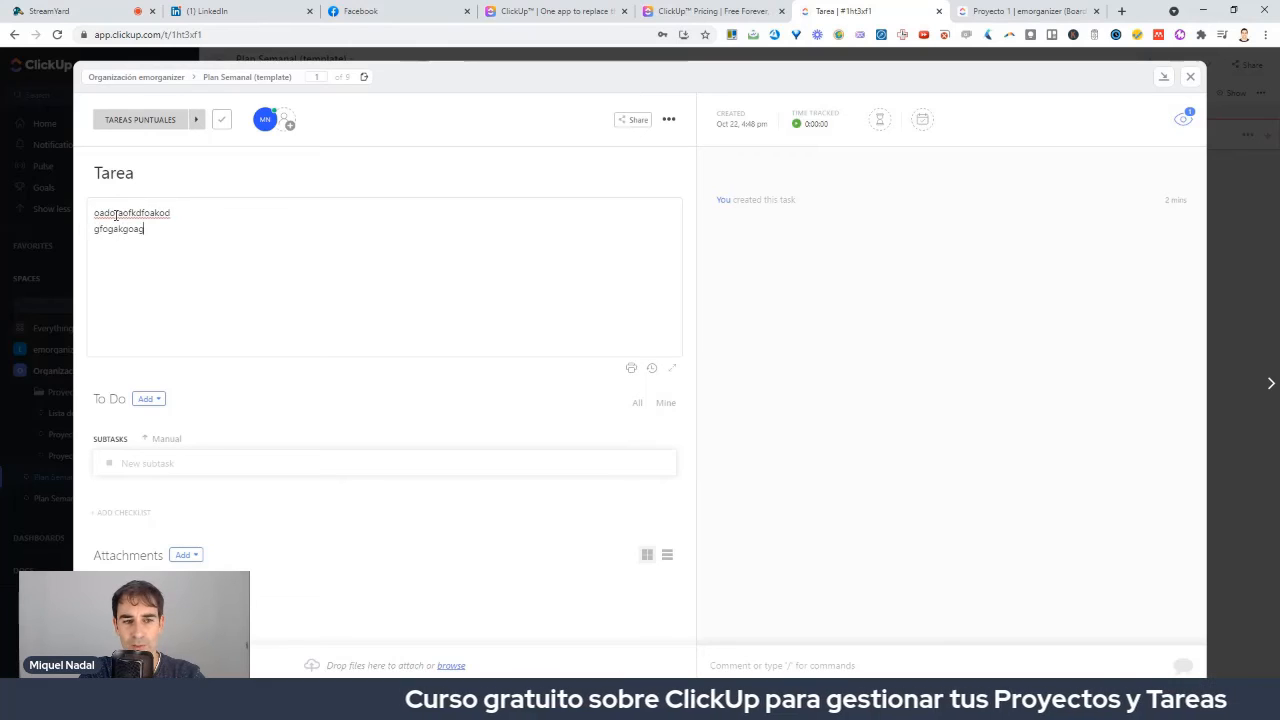
text(ofka)
key(Return)
text(ofgoaoakgofkagofkaog)
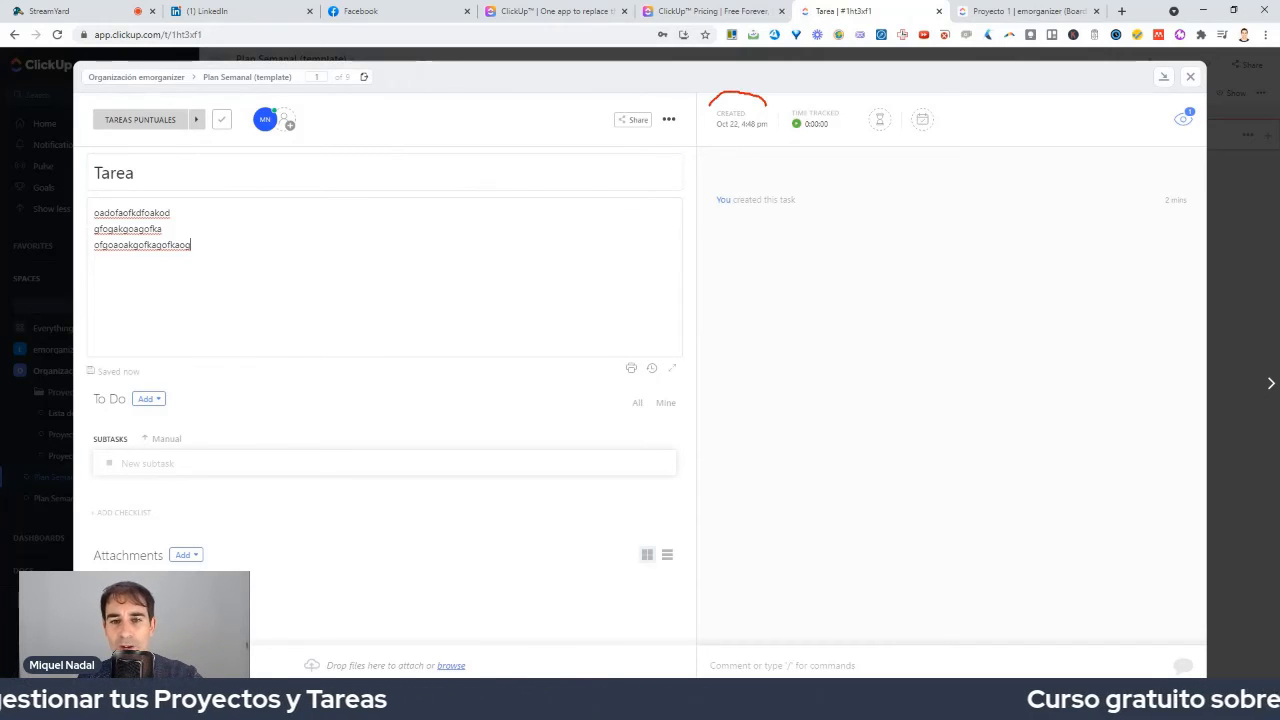
mouse_move(767, 103)
mouse_down()
mouse_move(712, 104)
mouse_move(766, 123)
mouse_up()
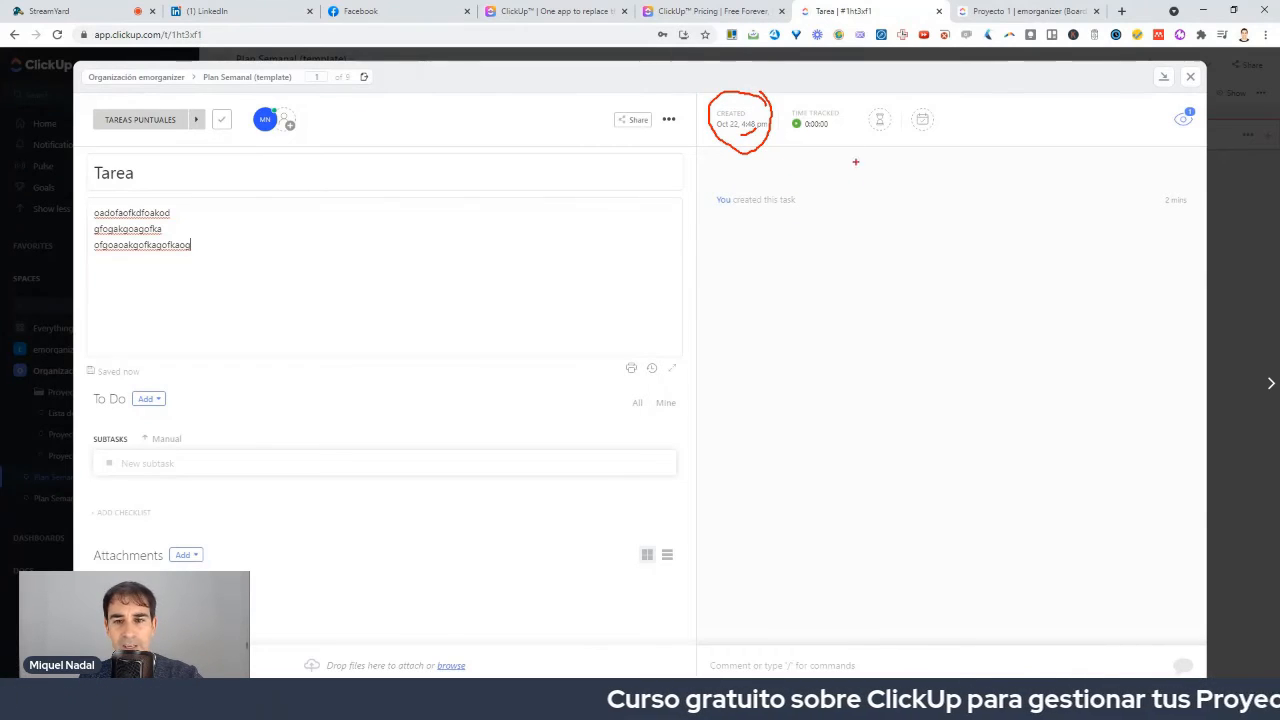
Run the Tarea task's time tracker for about 14 seconds, then stop it.
mouse_move(860, 124)
mouse_down()
mouse_move(786, 114)
mouse_move(826, 160)
mouse_up()
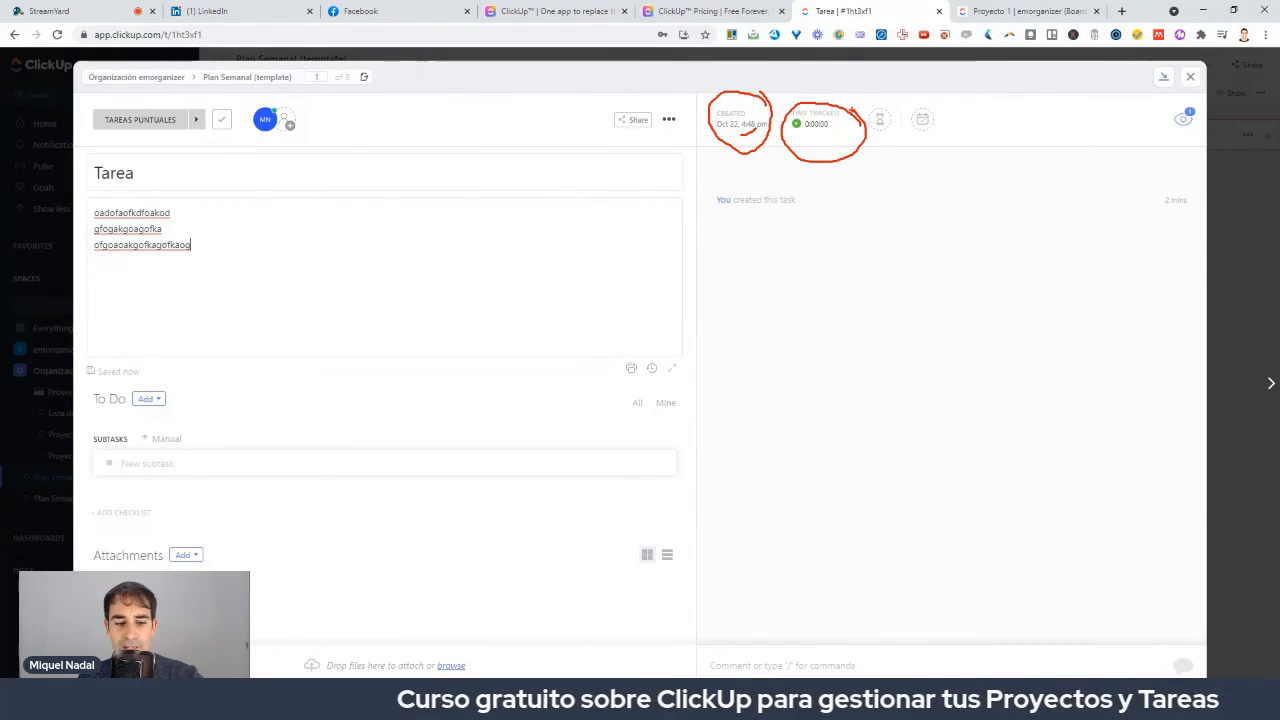
key(Escape)
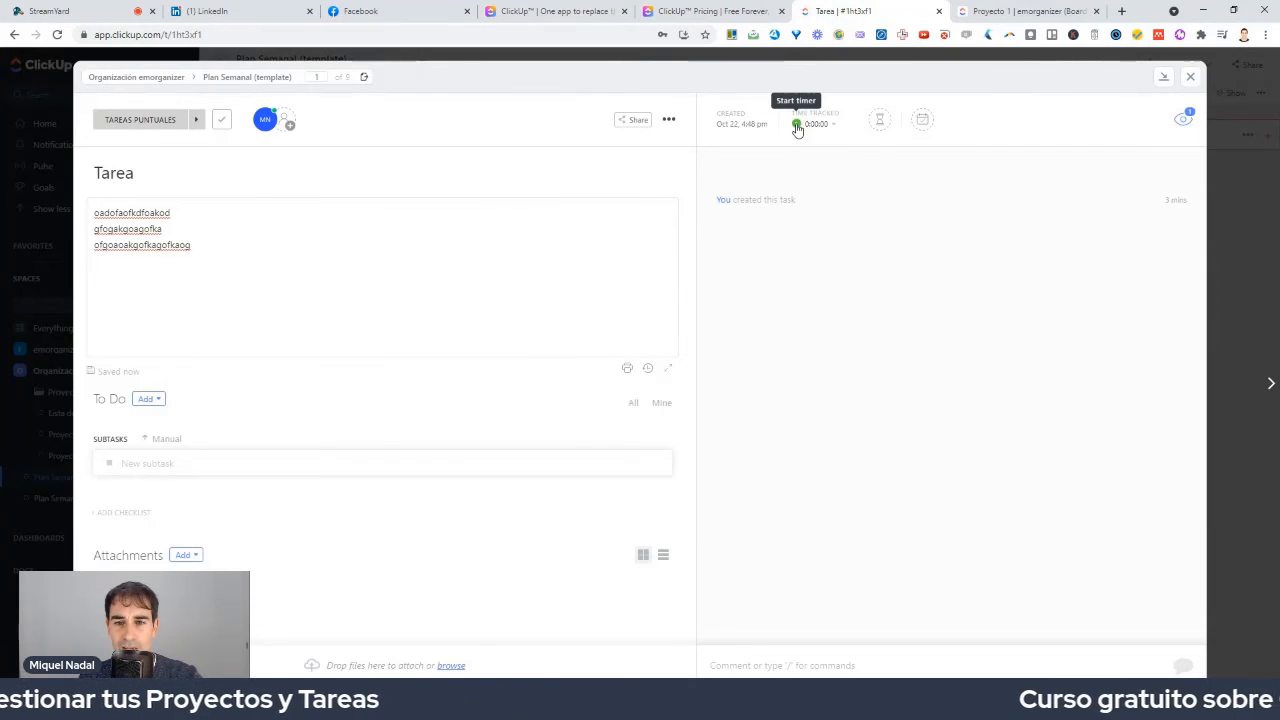
click(797, 125)
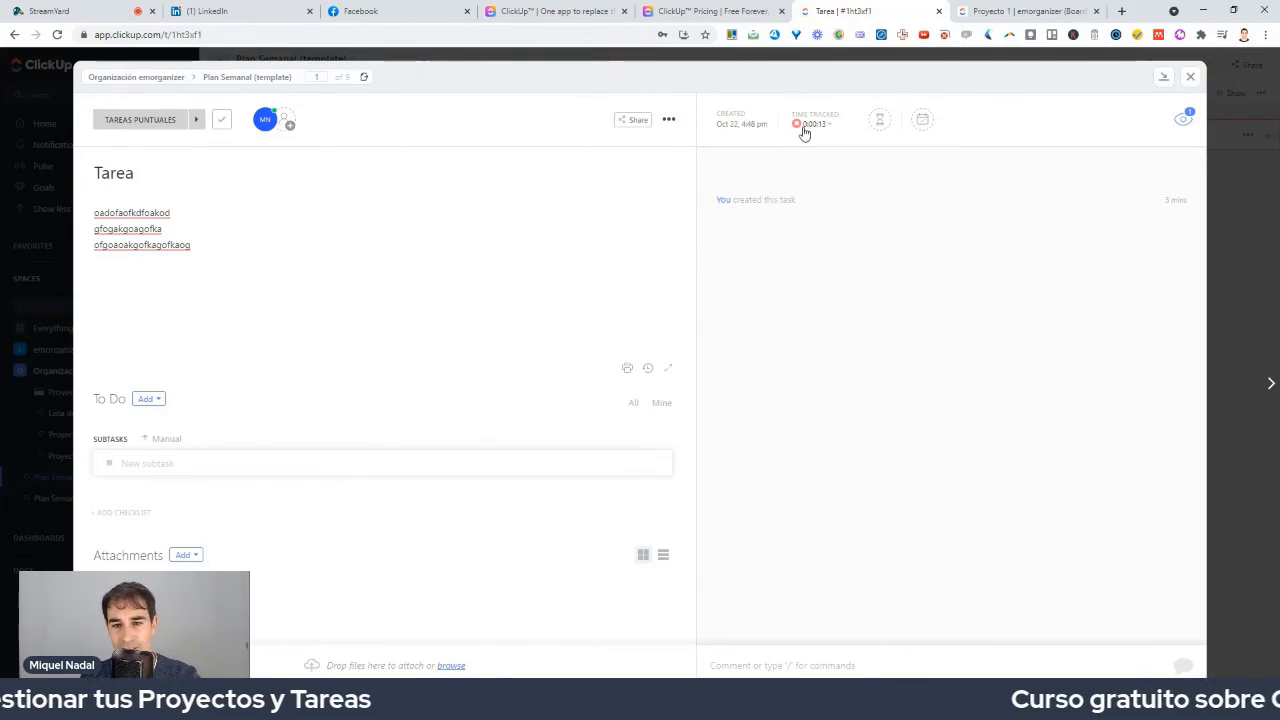
click(799, 127)
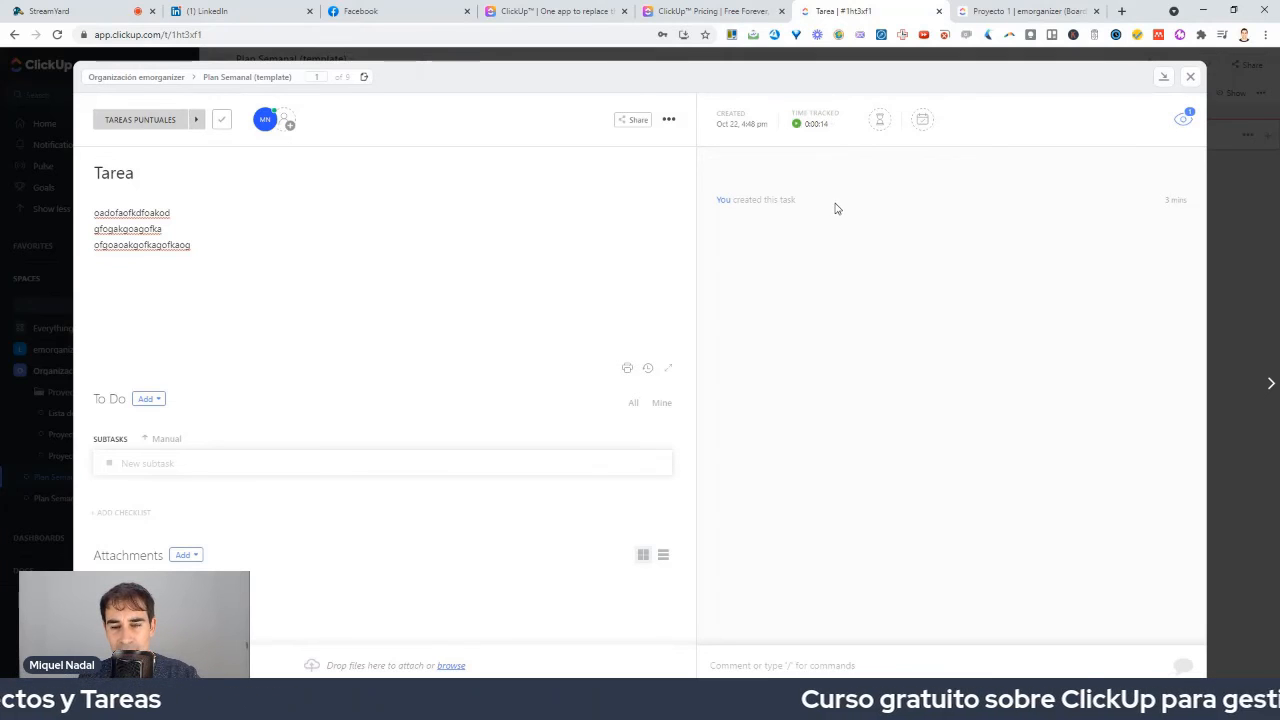
Enter a 20m time estimate in the Tarea task's Estimate field.
click(881, 128)
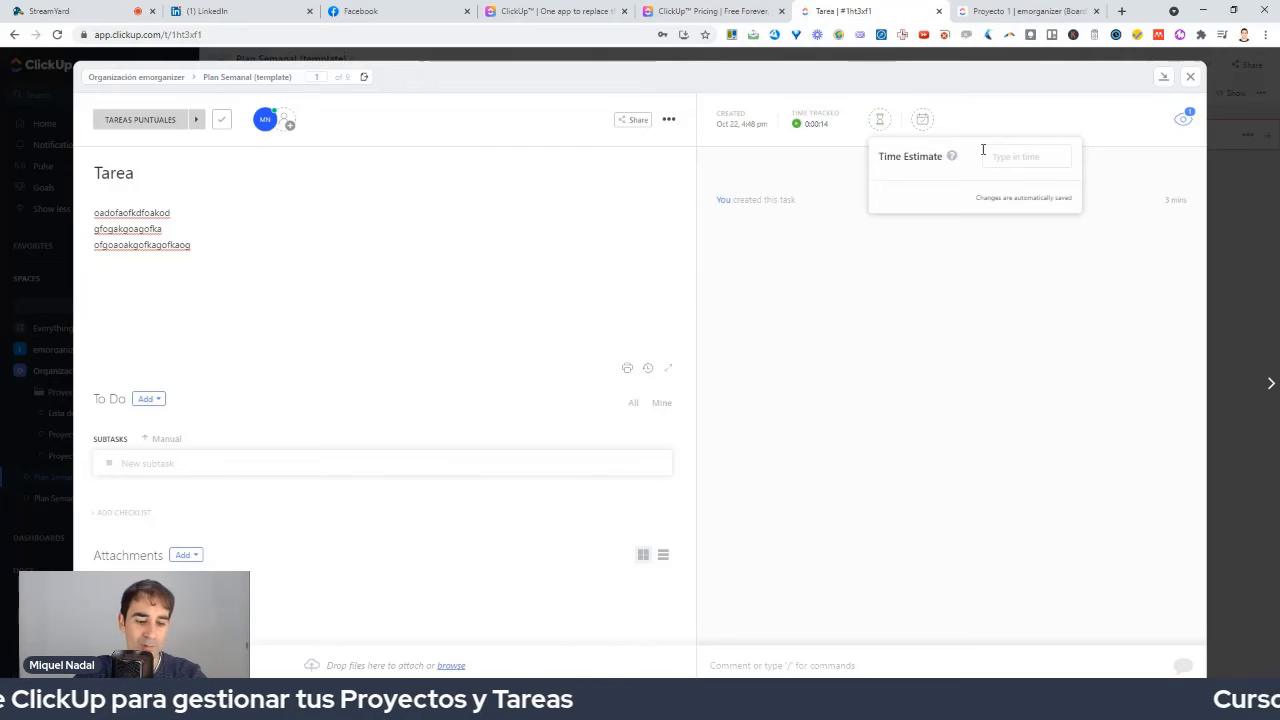
text(20)
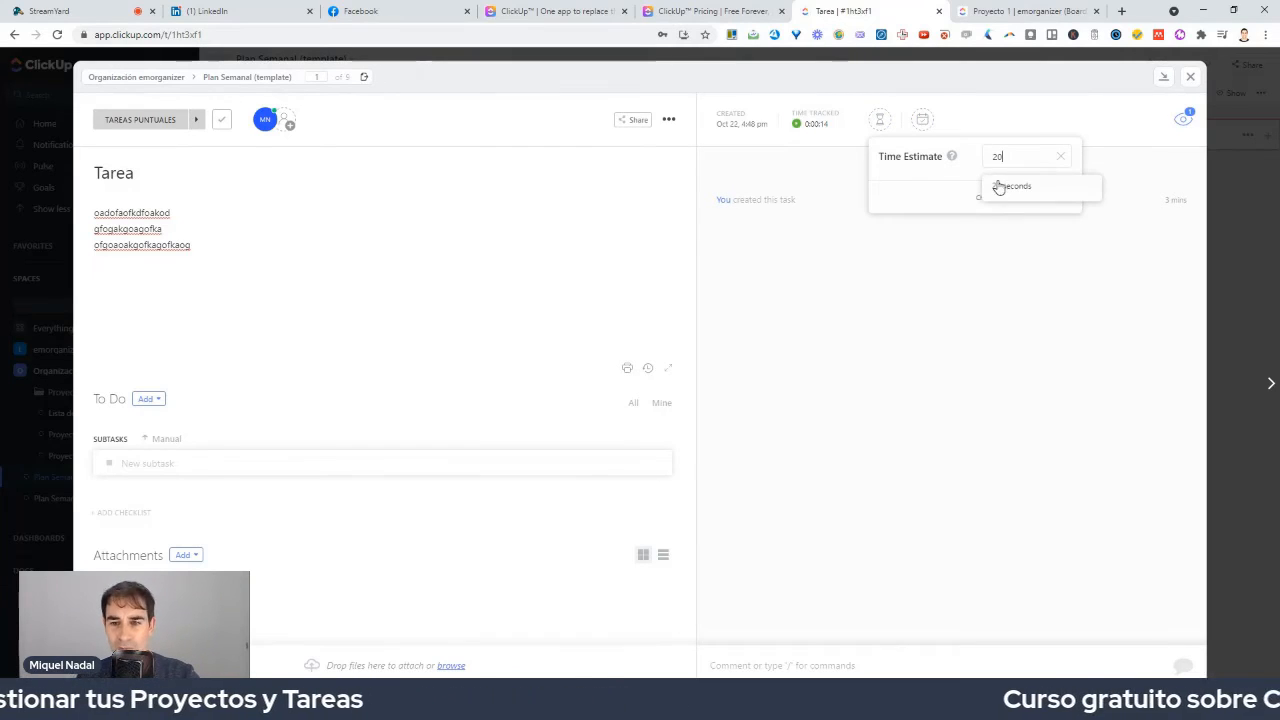
text(minutes)
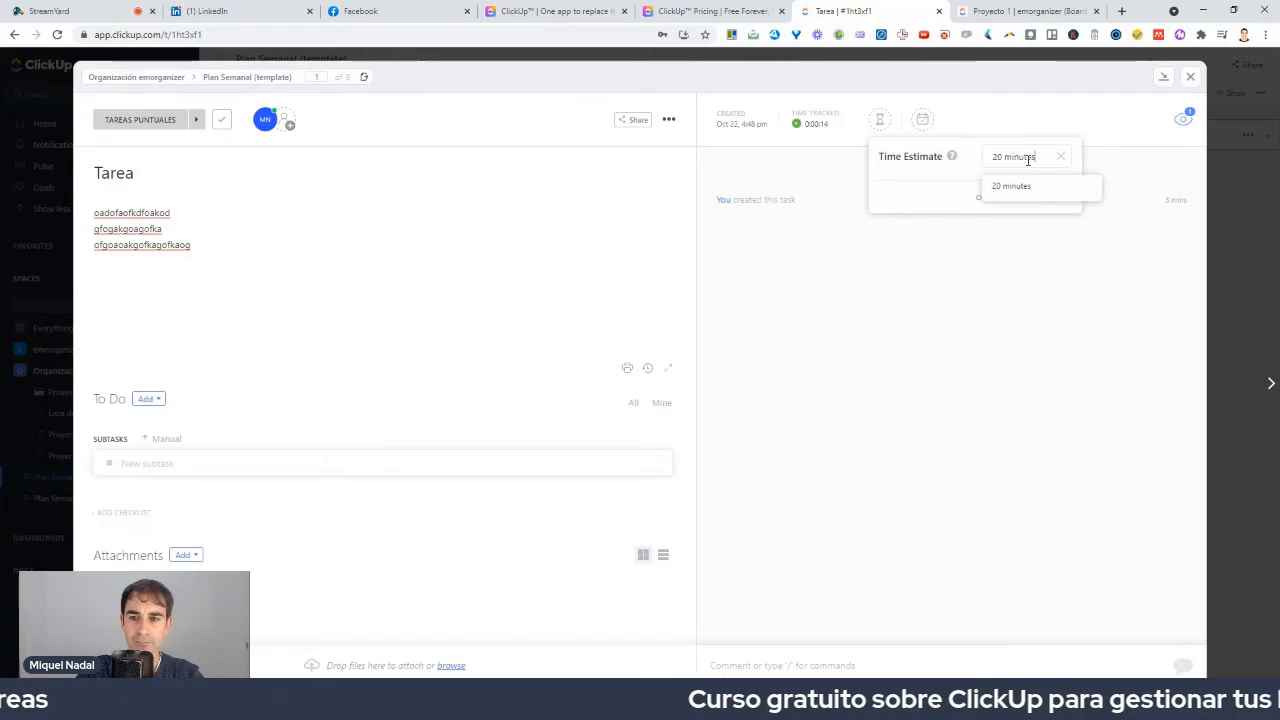
key(Return)
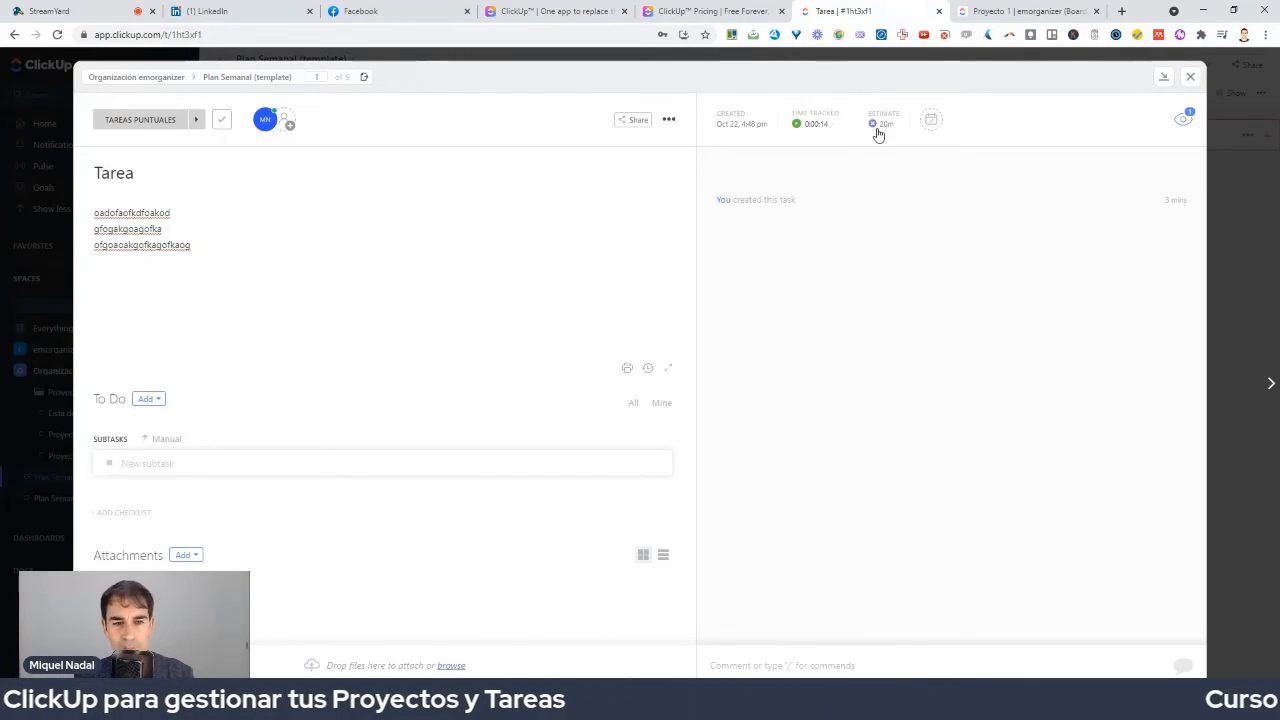
click(155, 401)
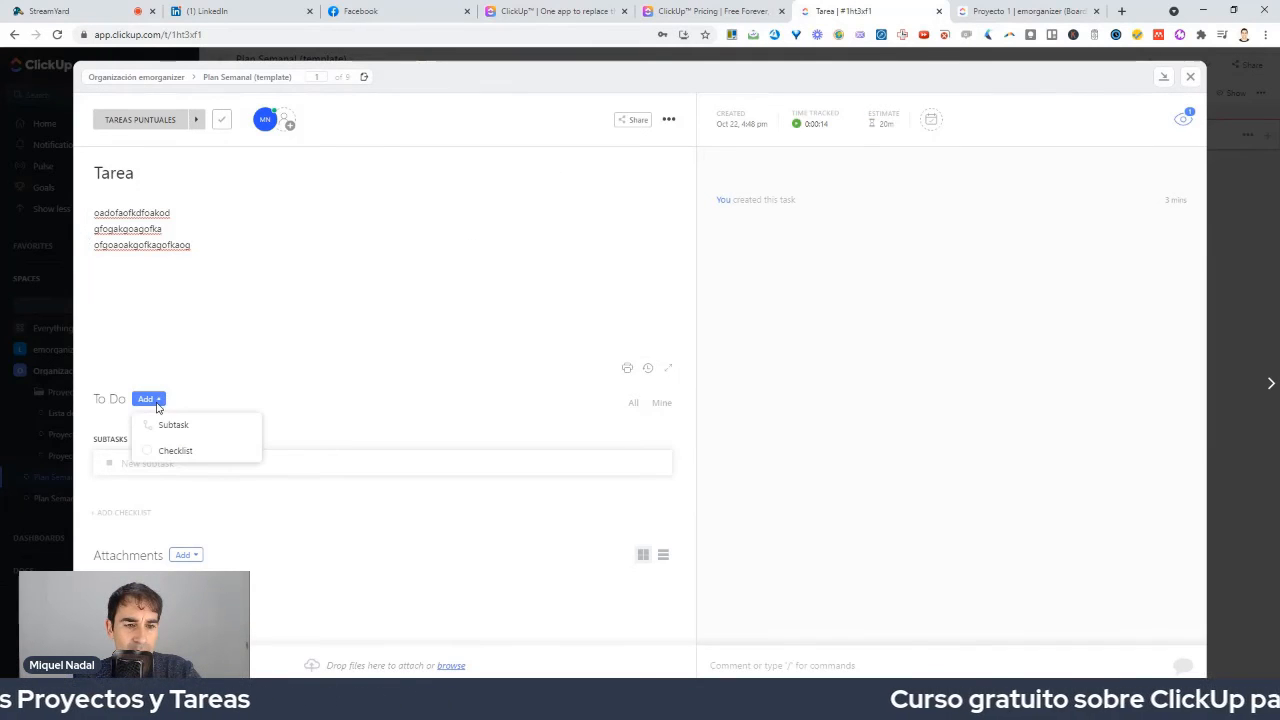
Add a checklist with the items nº teléfono, paso 1 and paso 2.
click(190, 453)
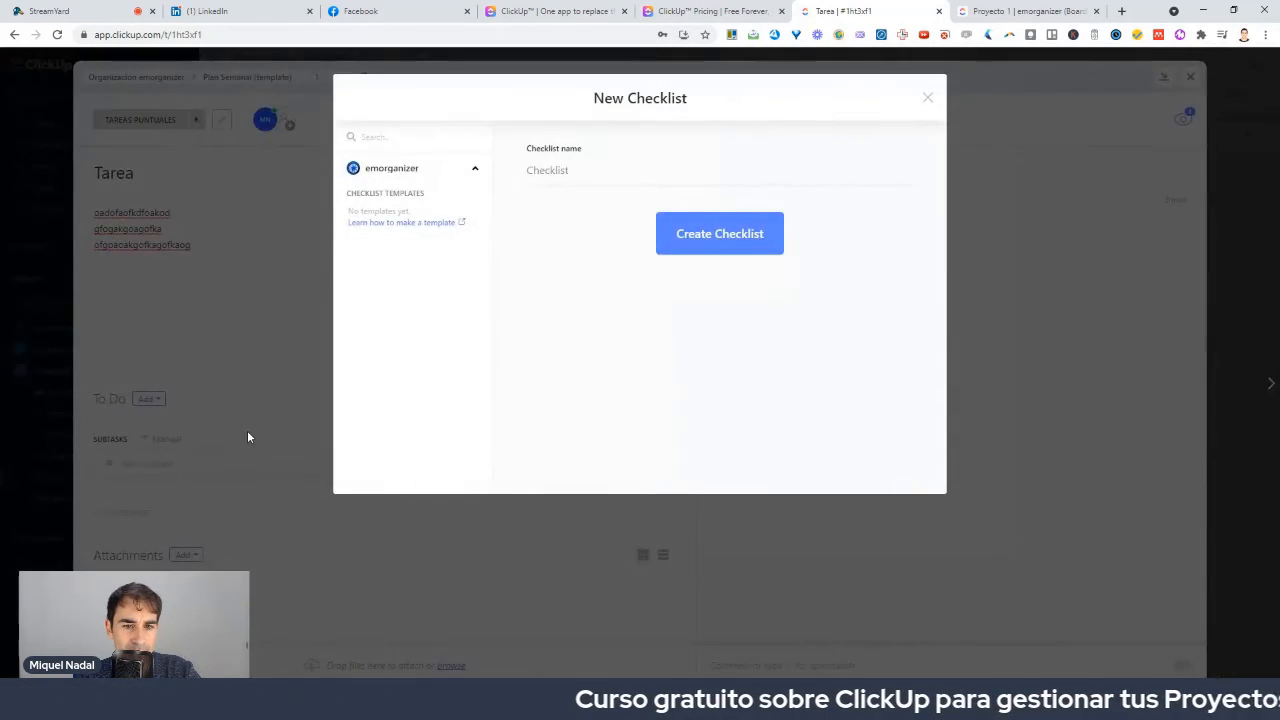
click(735, 239)
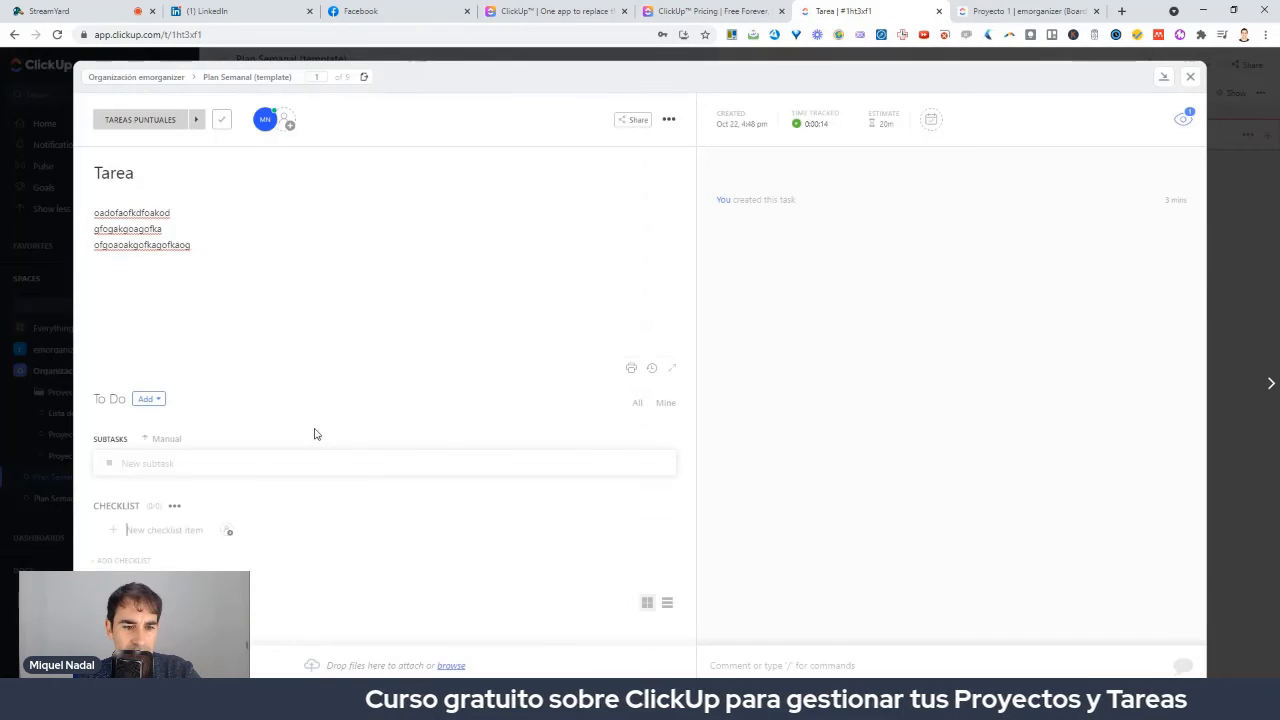
click(193, 535)
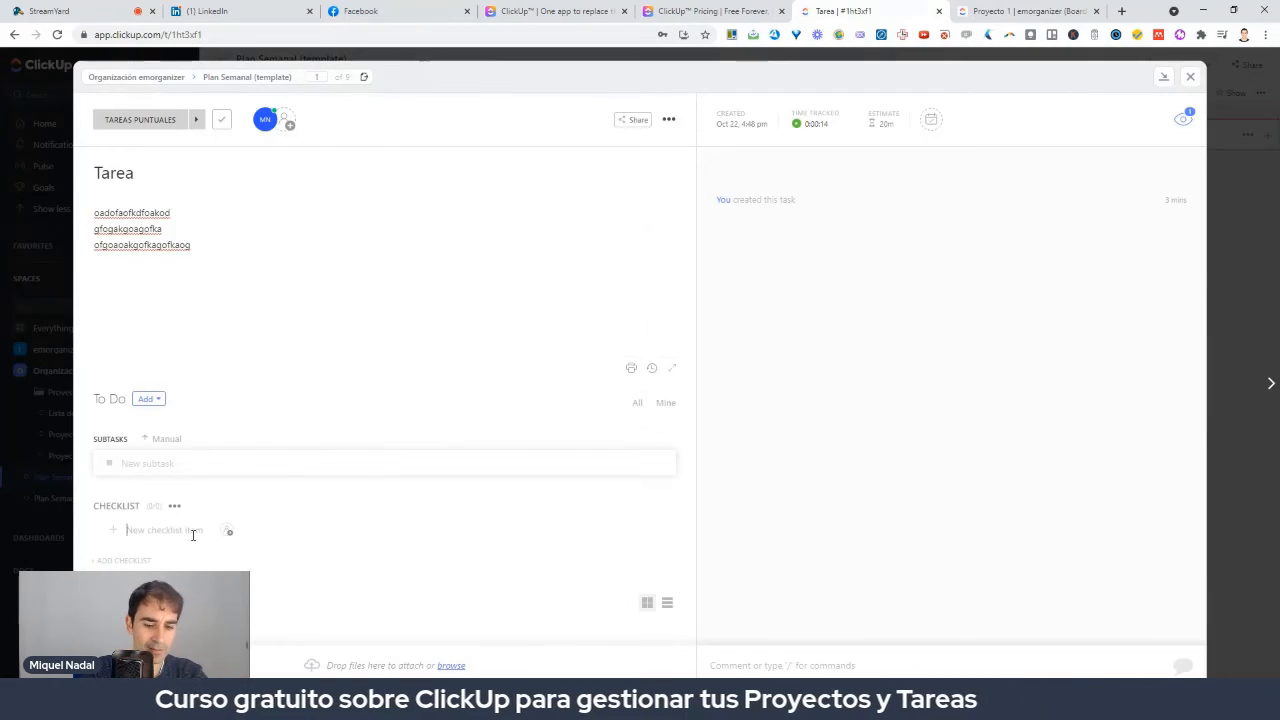
text(h)
key(BackSpace)
key(BackSpace)
key(BackSpace)
key(BackSpace)
key(BackSpace)
key(BackSpace)
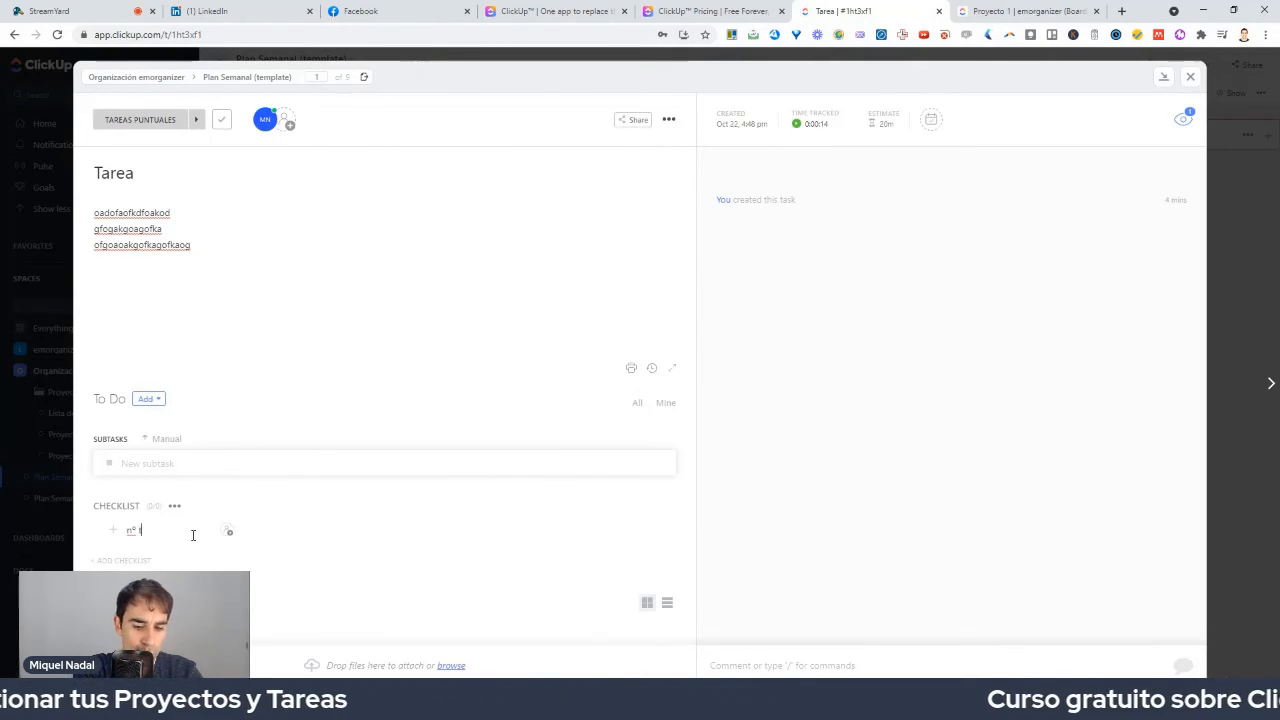
text(nº teléfono)
key(Return)
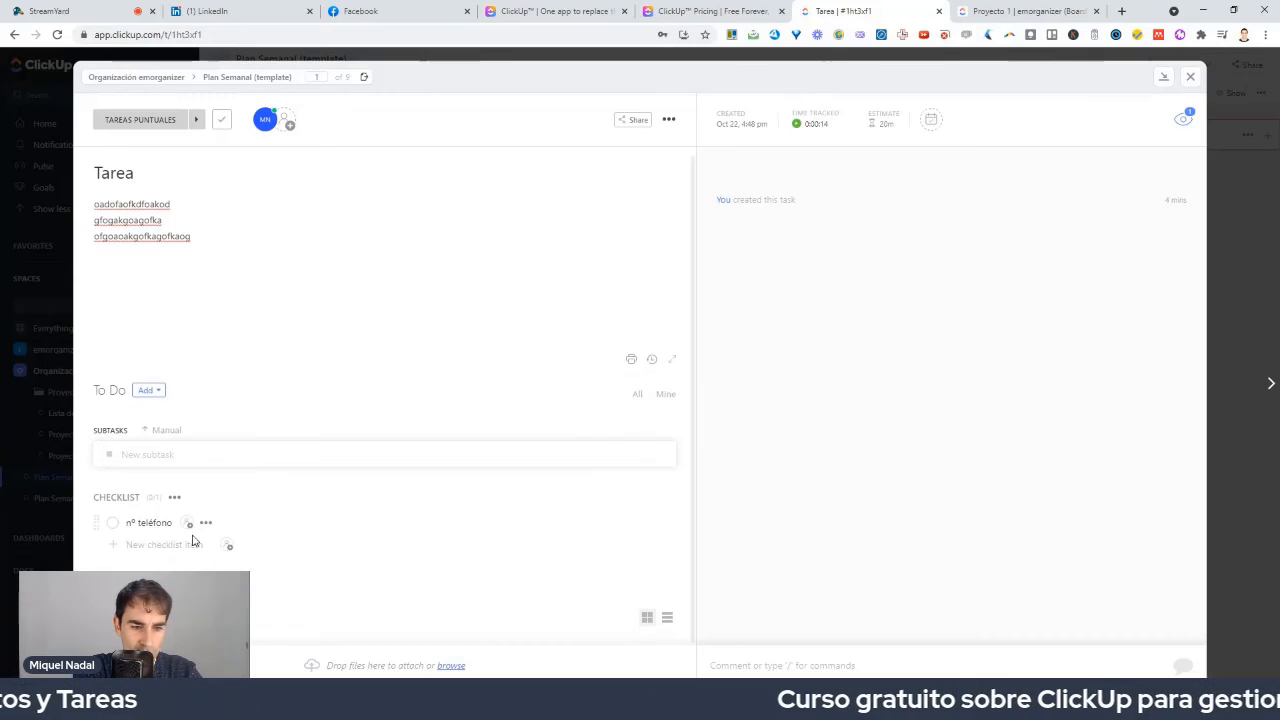
text(paso 1)
key(Return)
text(pa)
key(Return)
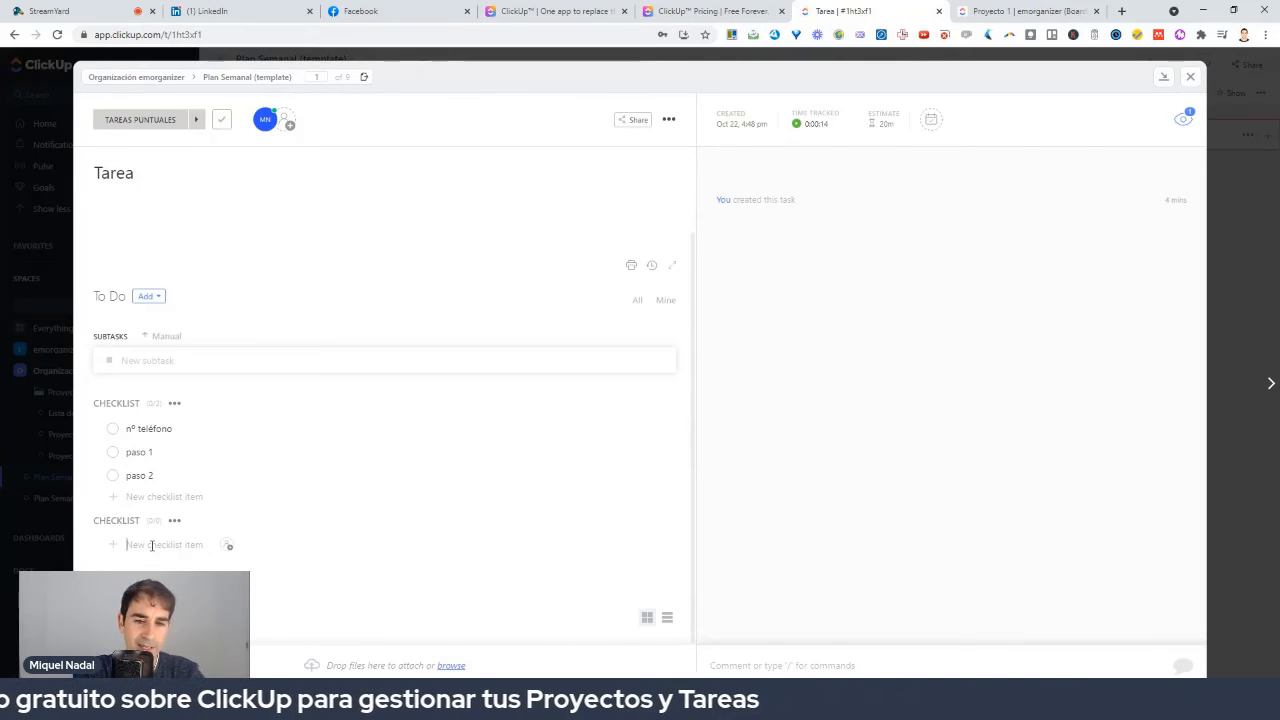
Fill the second checklist with proceso 1, proceso 2 and proceso 3.
text(proce)
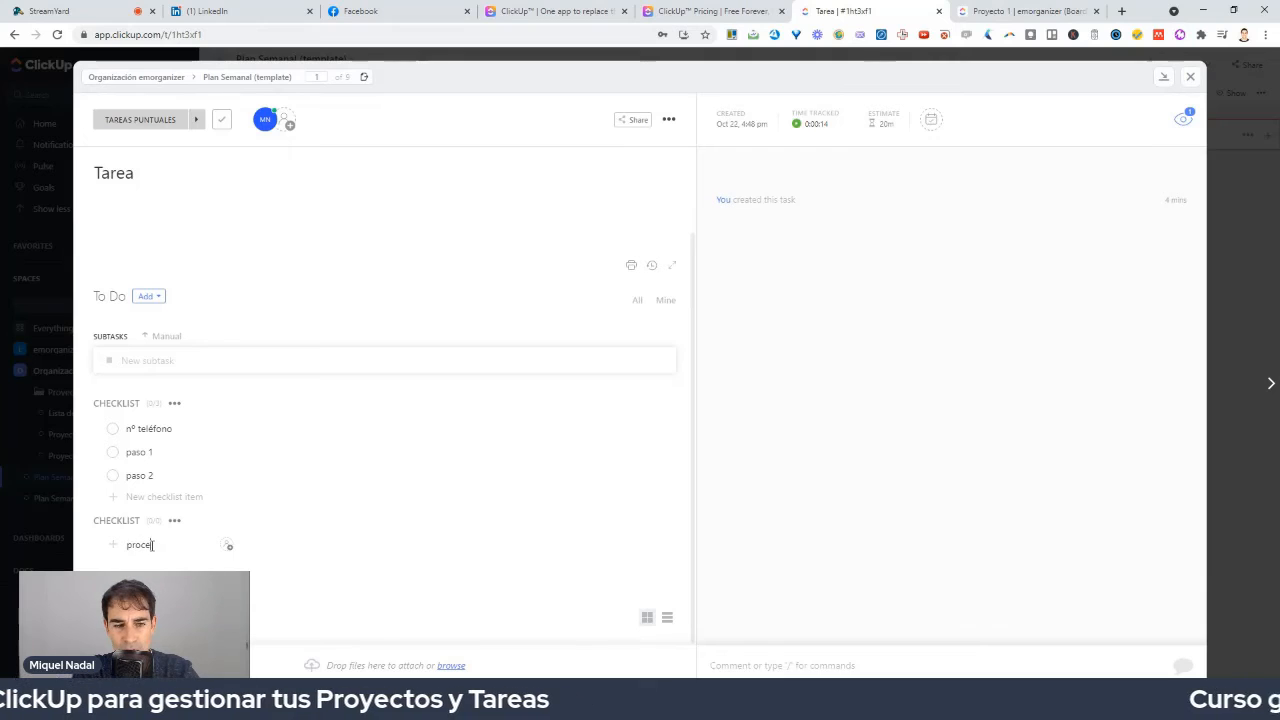
text(so 1)
key(Return)
text(proceso 2)
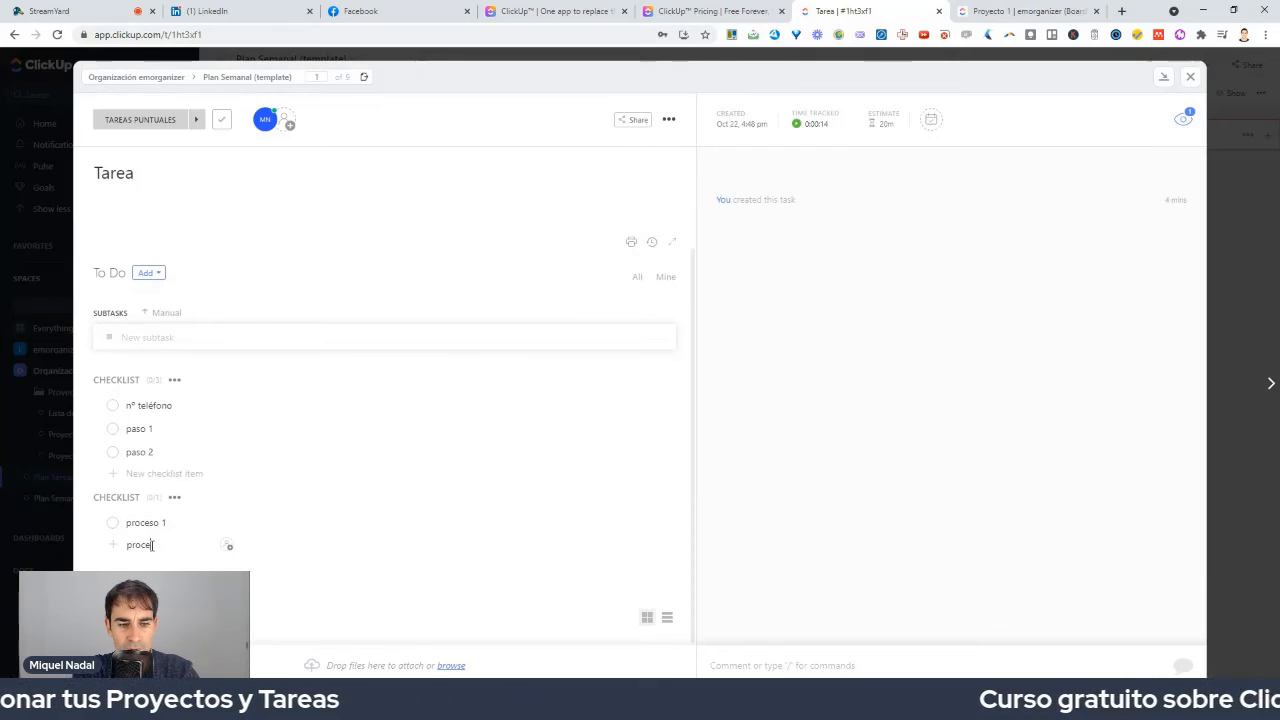
key(Return)
key(BackSpace)
key(BackSpace)
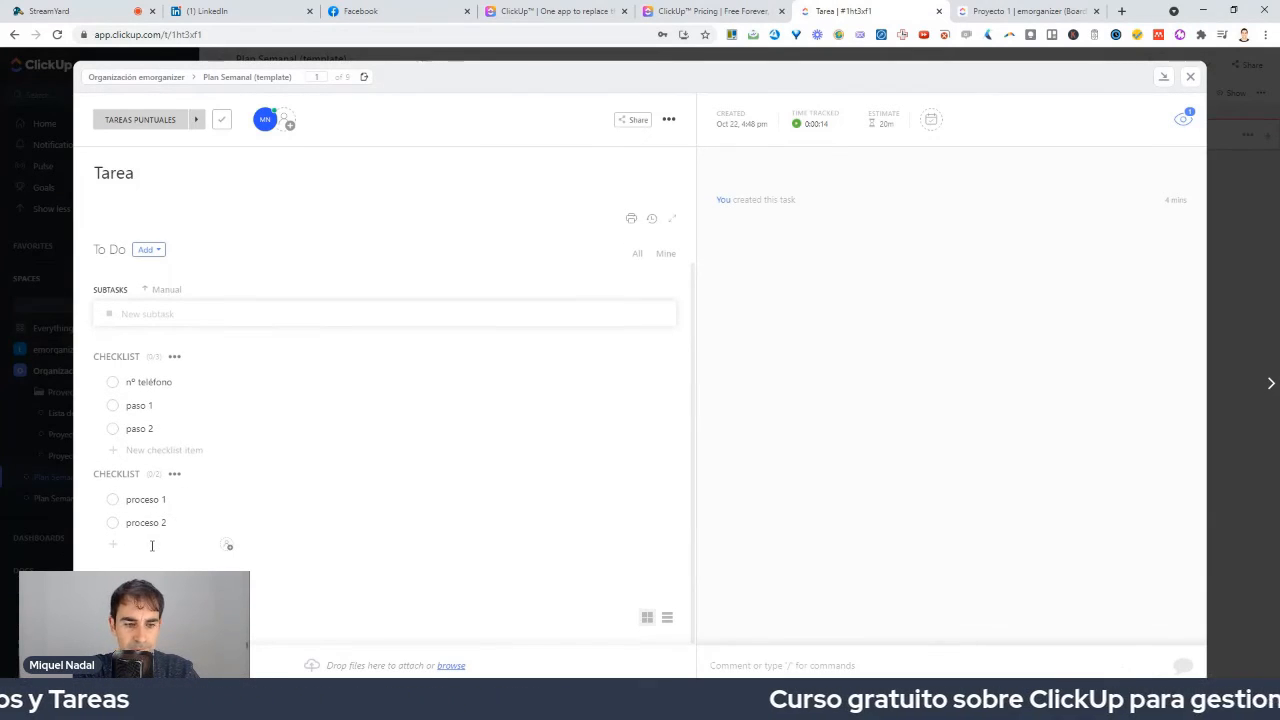
text(proceso 3)
key(Return)
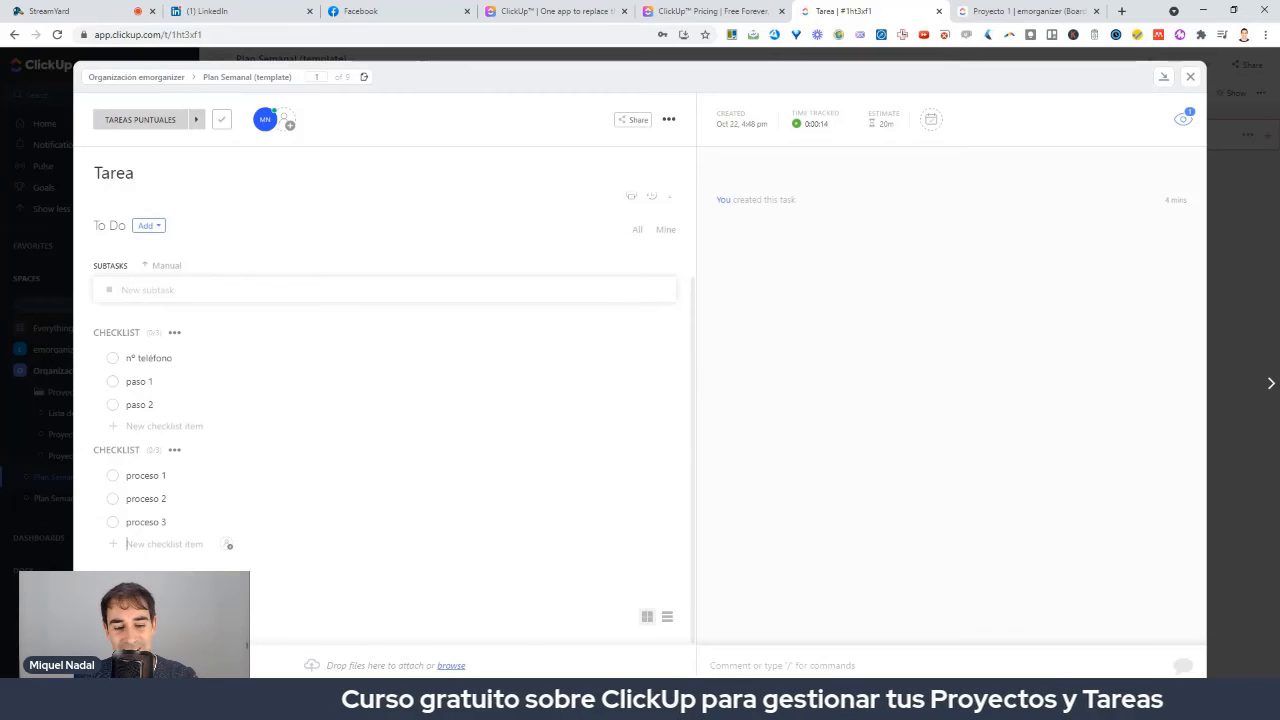
click(228, 545)
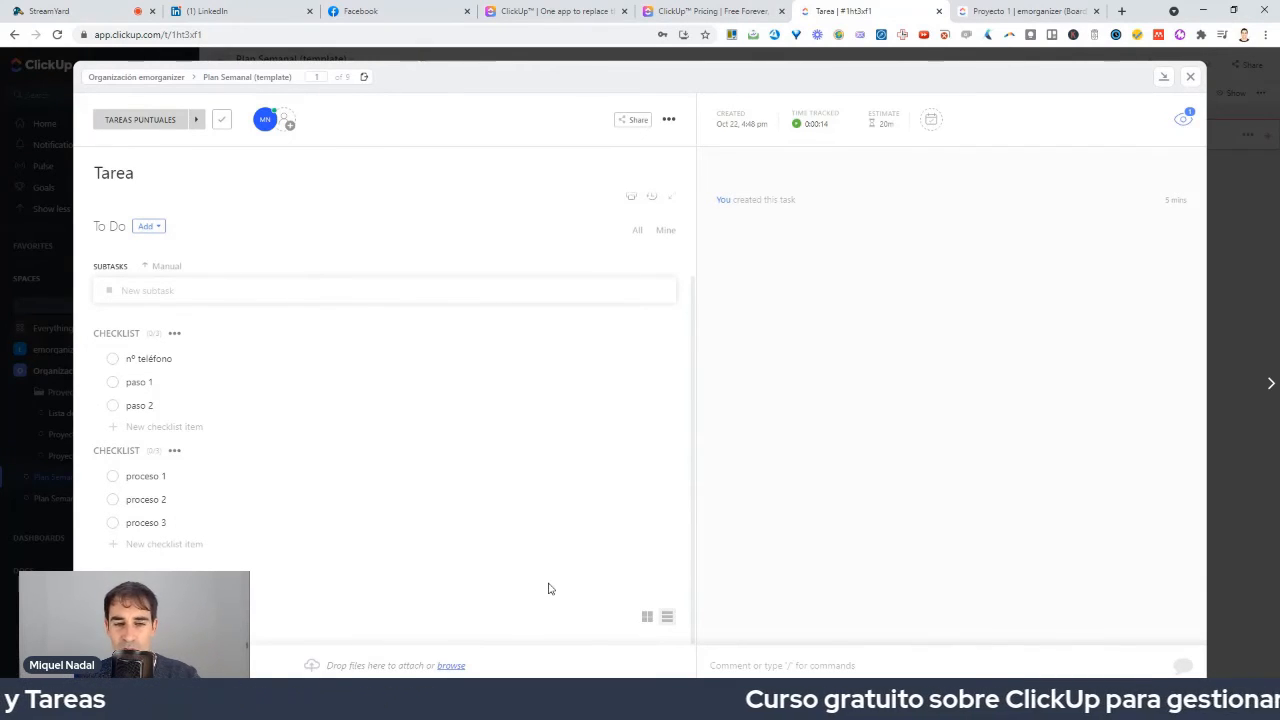
Close the task and move three Tarea cards into the LUNES column.
click(1191, 79)
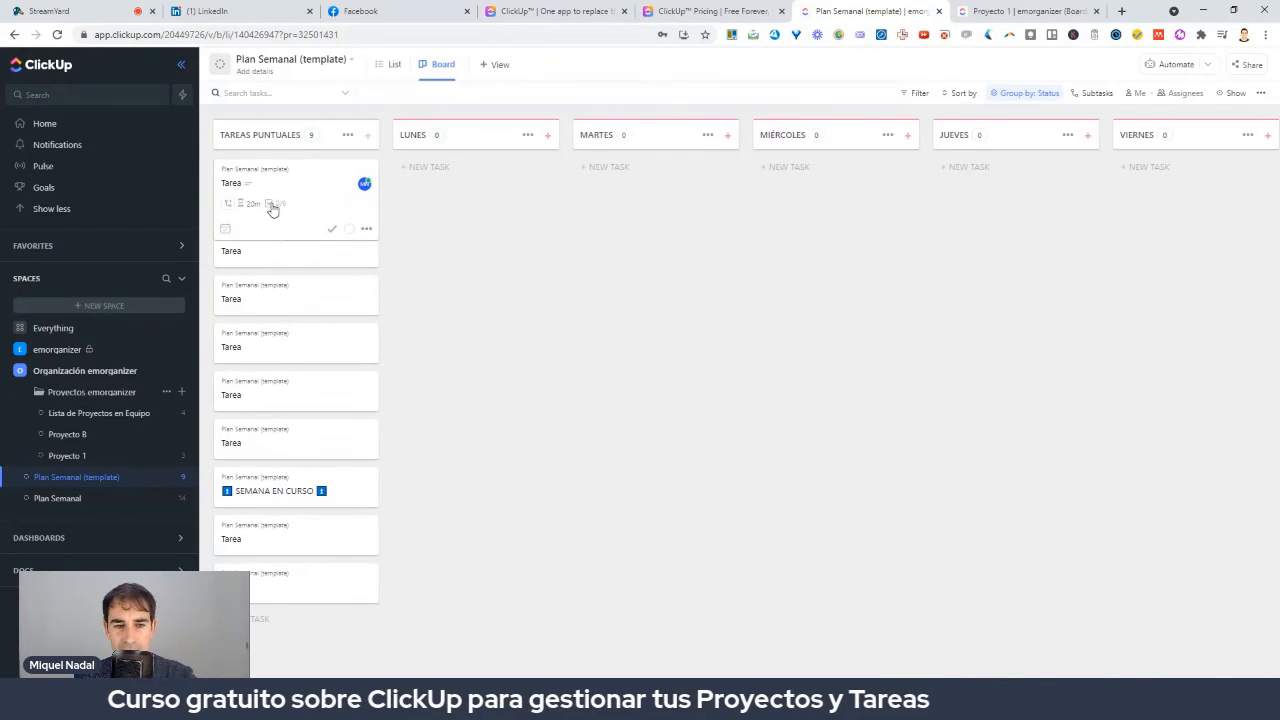
drag(290, 318, 440, 235)
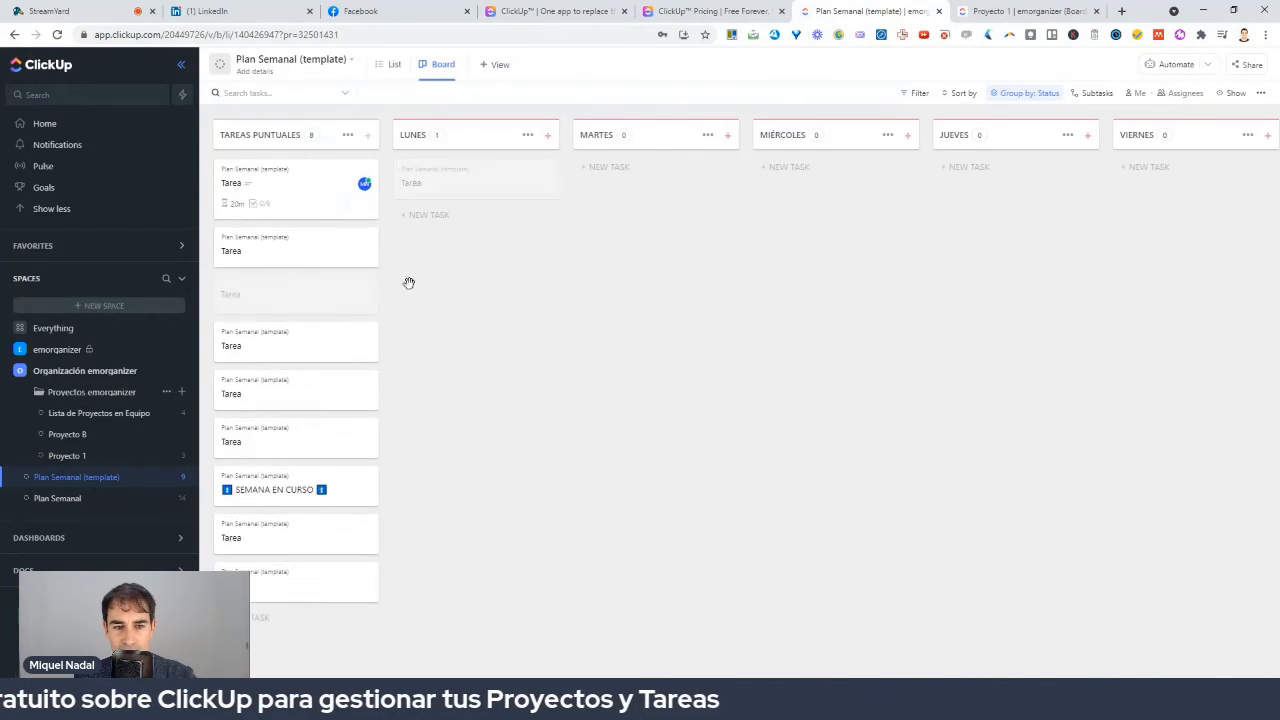
drag(255, 262, 470, 232)
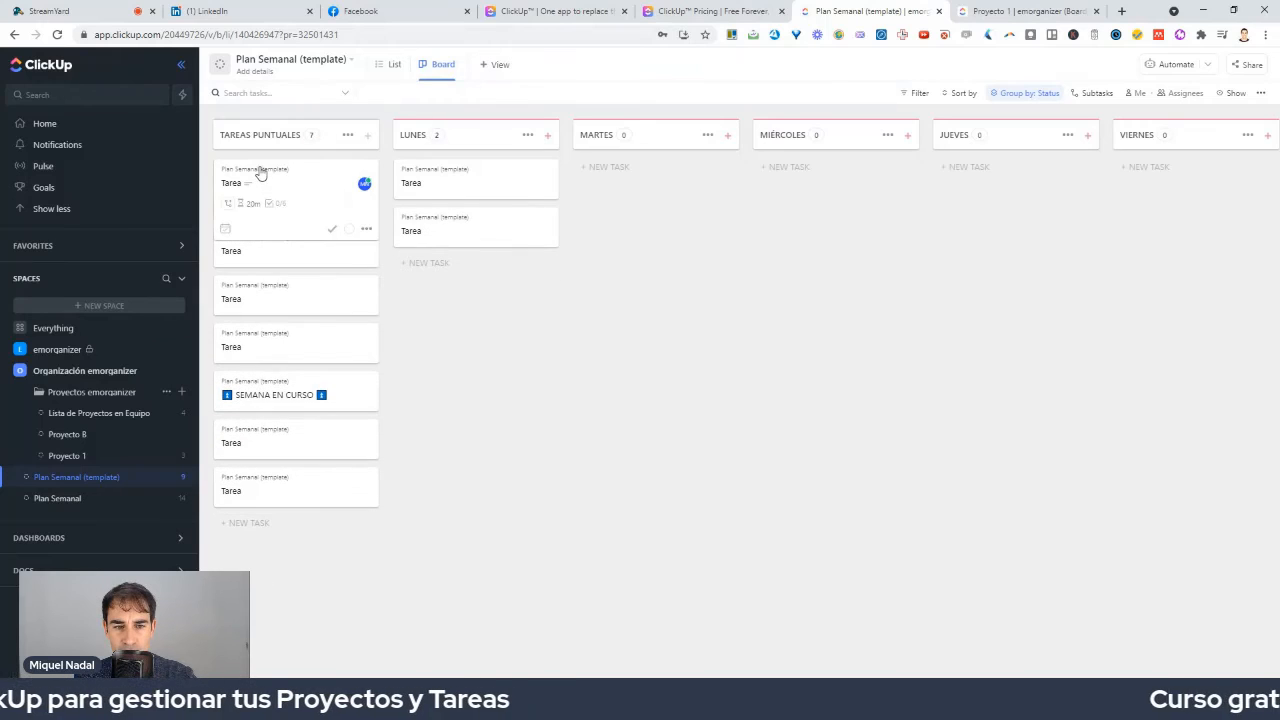
drag(268, 325, 470, 280)
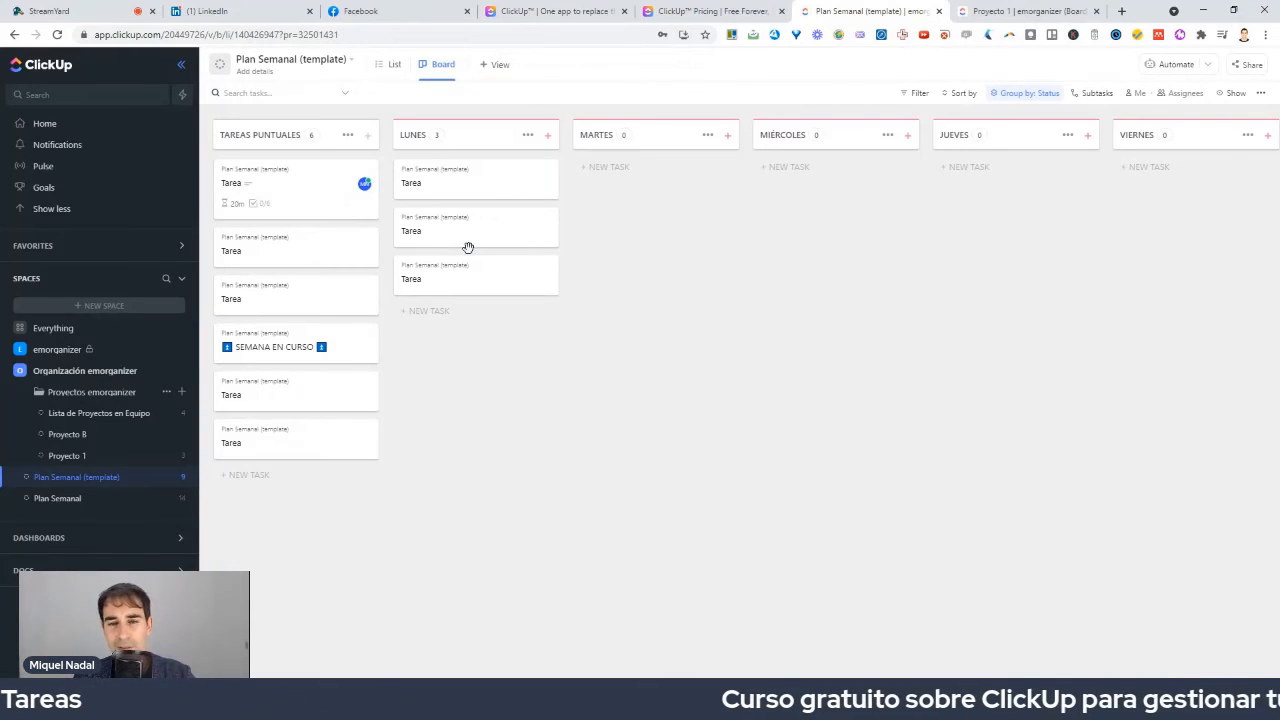
Mark a LUNES Tarea card complete and move another LUNES card to MARTES.
mouse_move(545, 229)
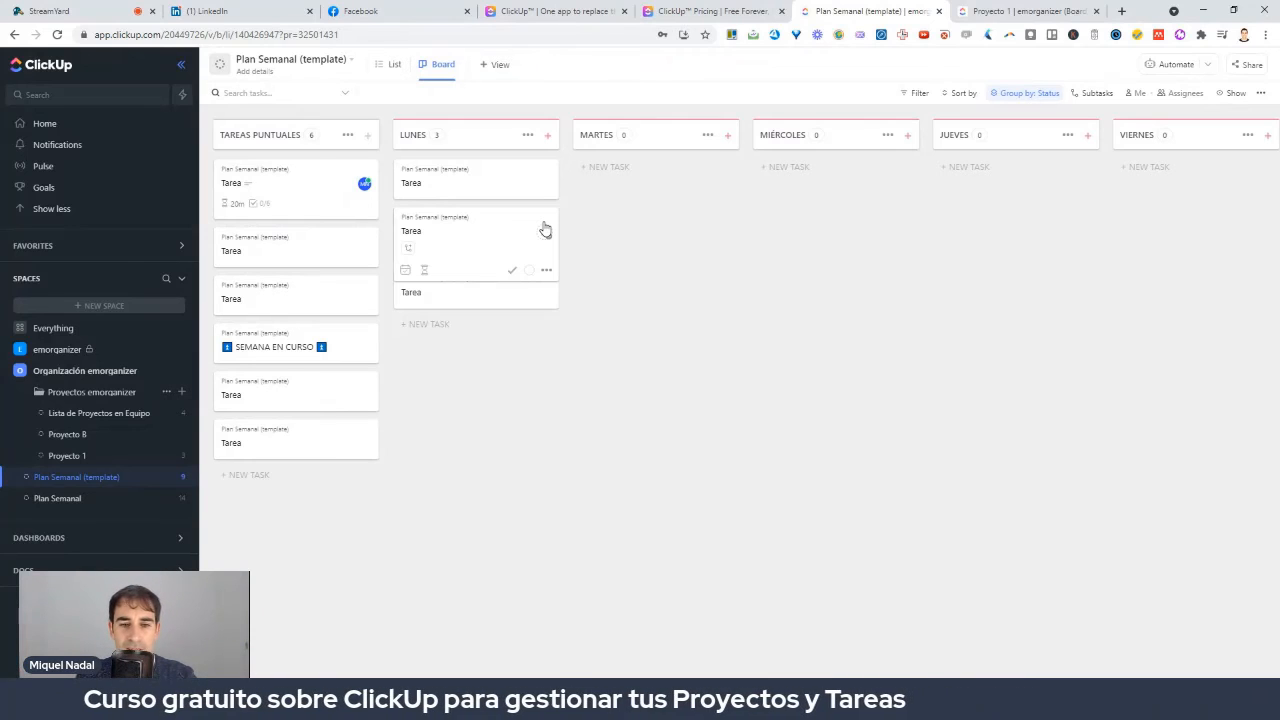
click(513, 272)
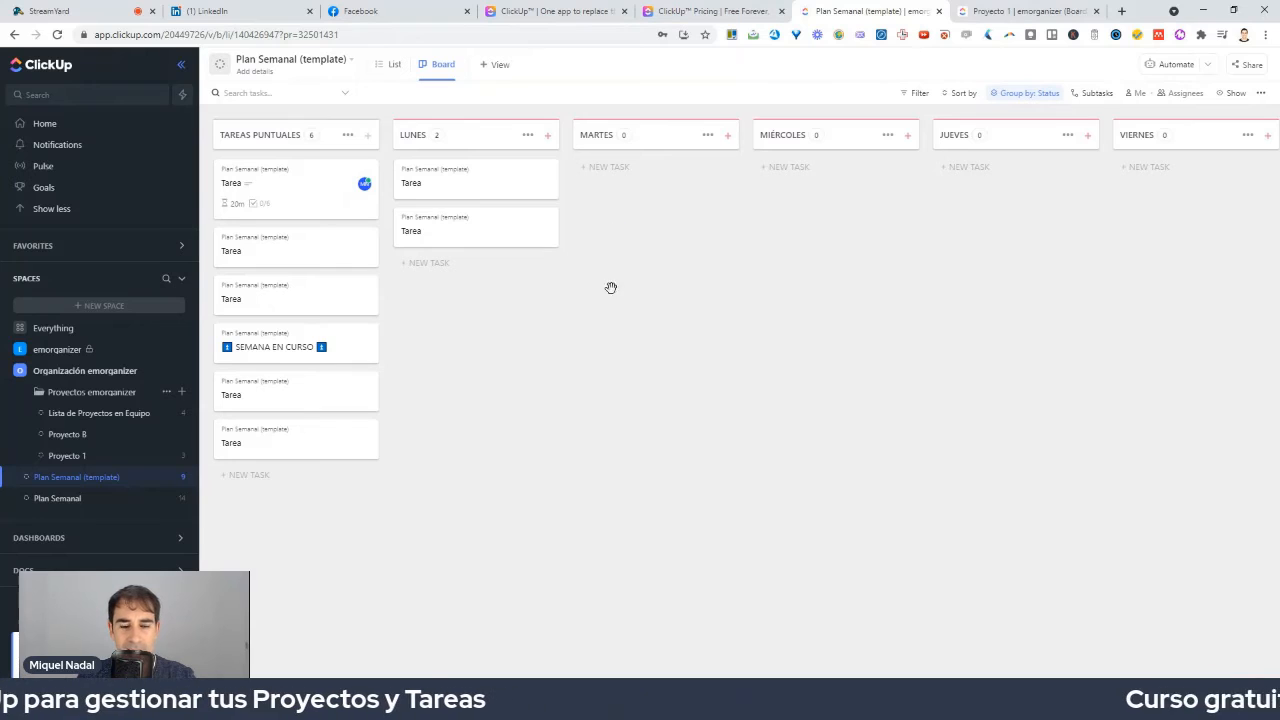
drag(445, 232, 646, 211)
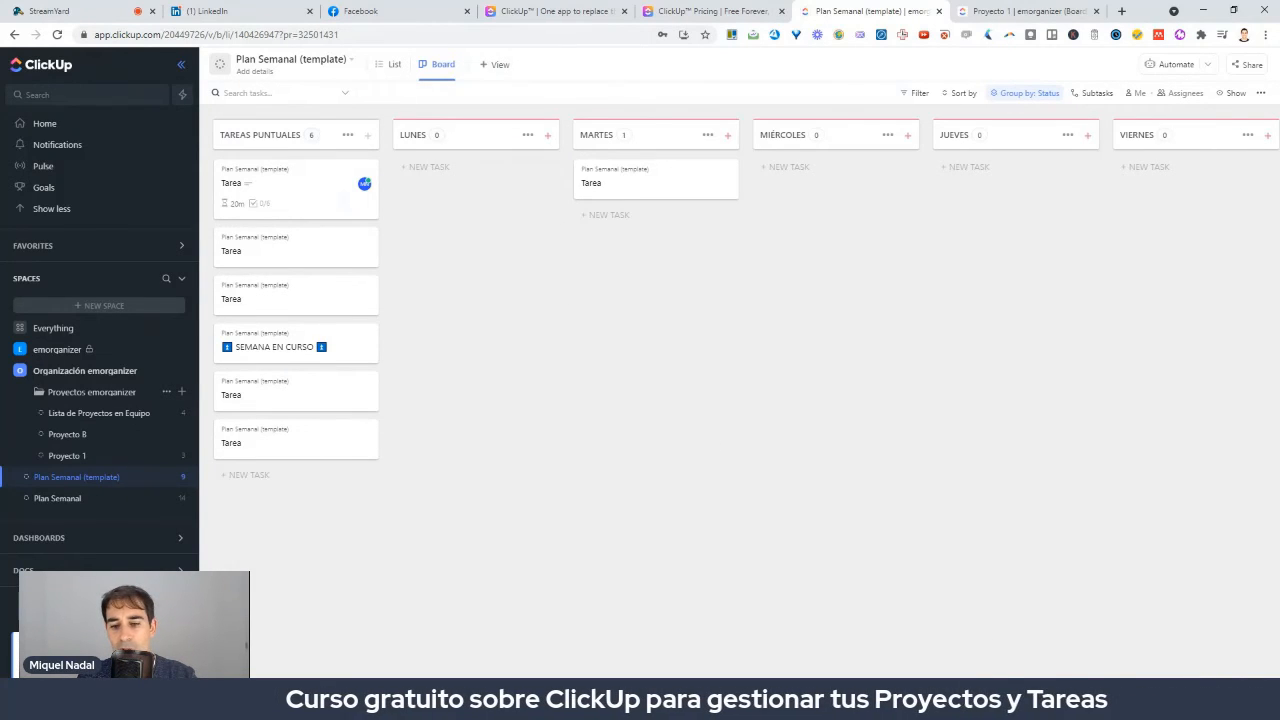
scroll(1248, 407, right, 5)
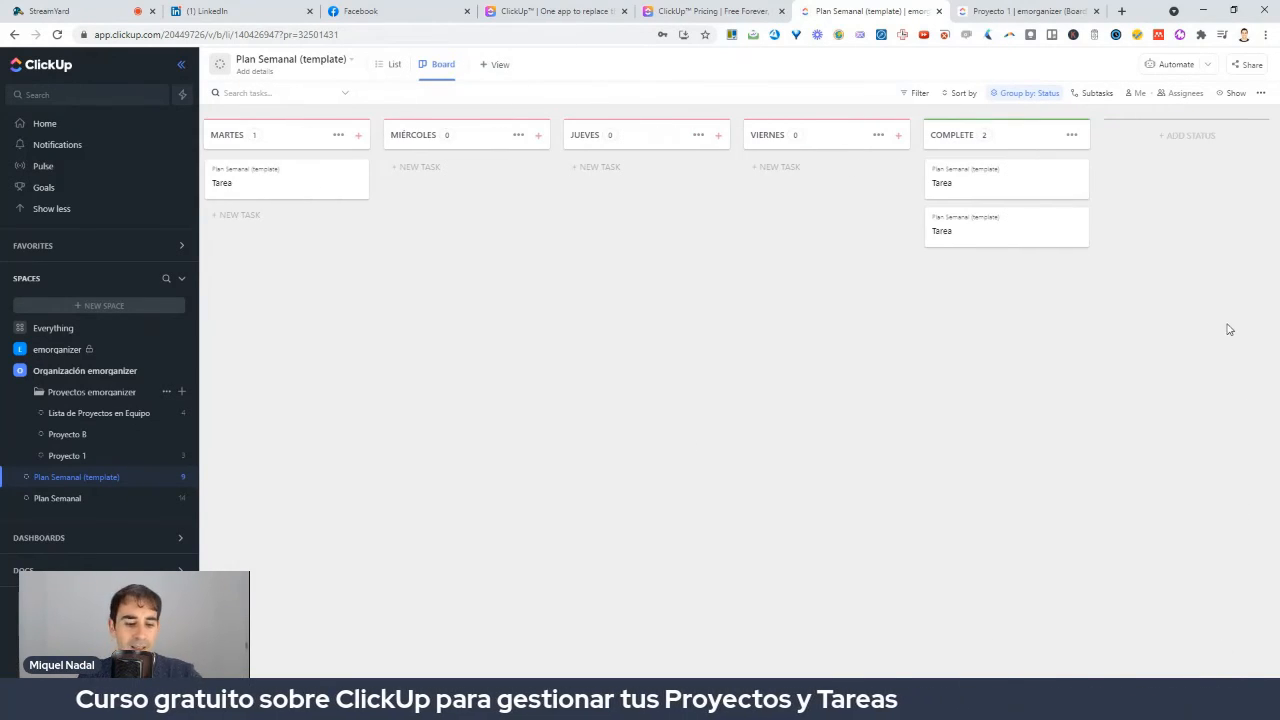
mouse_move(1128, 142)
mouse_down()
mouse_move(1112, 126)
mouse_move(906, 176)
mouse_move(1095, 325)
mouse_move(1130, 142)
mouse_up()
mouse_move(910, 416)
mouse_down()
mouse_move(946, 338)
mouse_move(920, 318)
mouse_move(976, 334)
mouse_up()
key(Escape)
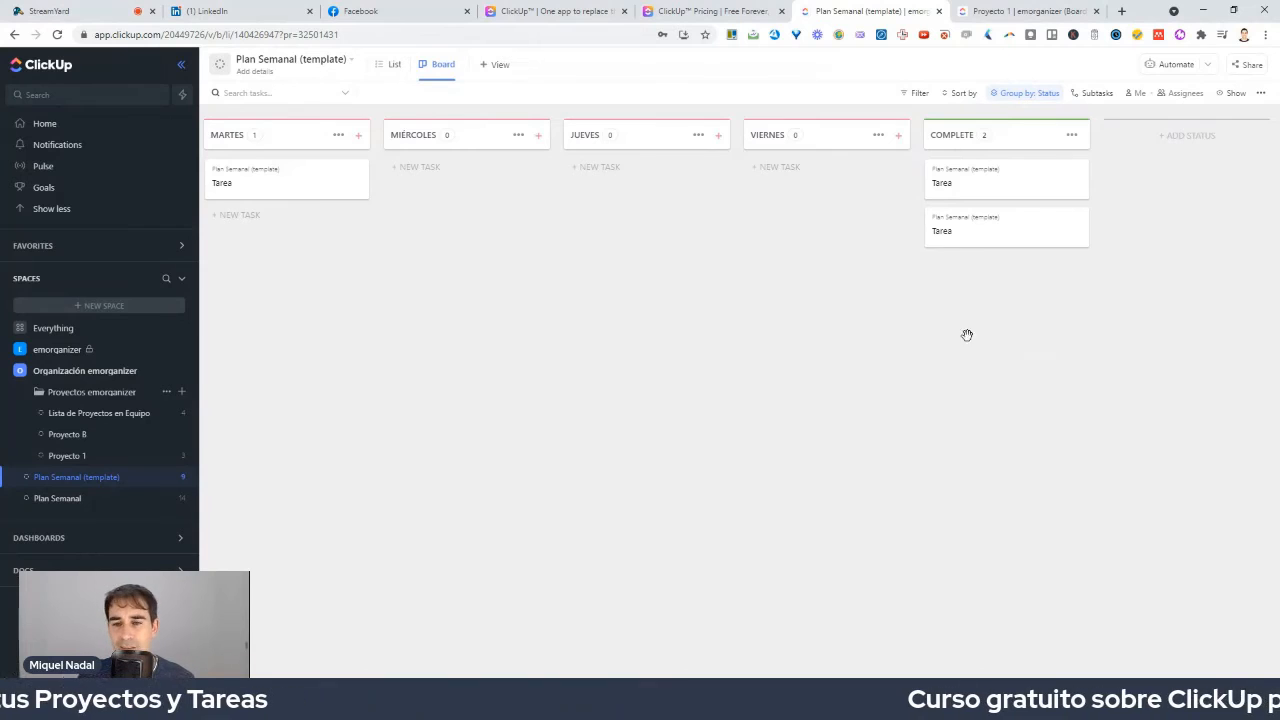
scroll(640, 300, left, 3)
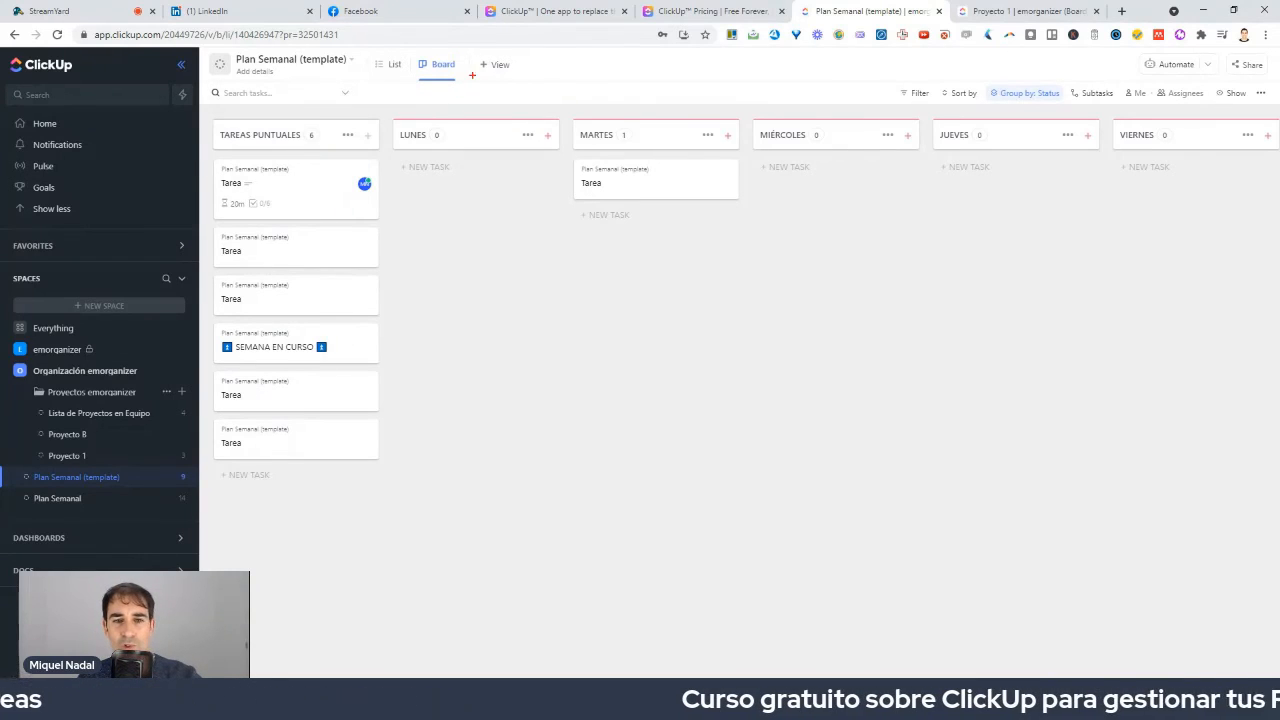
mouse_move(472, 75)
mouse_down()
mouse_move(418, 42)
mouse_move(474, 72)
mouse_up()
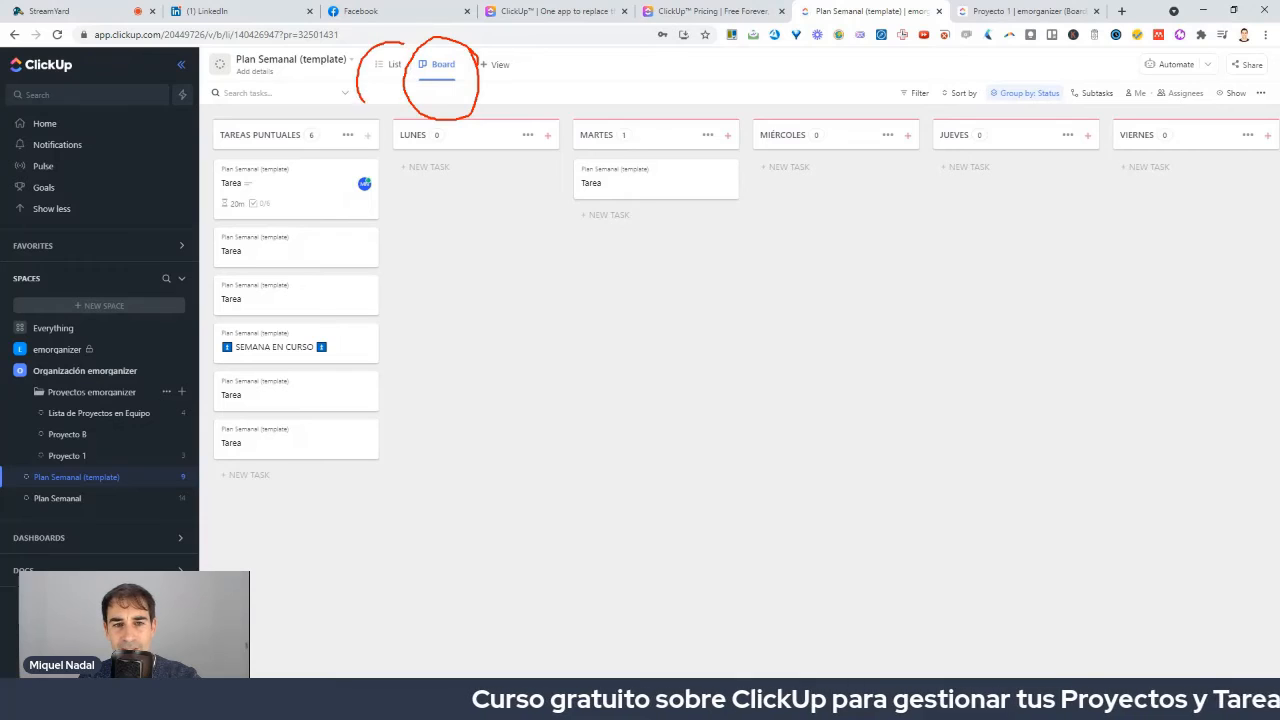
click(393, 66)
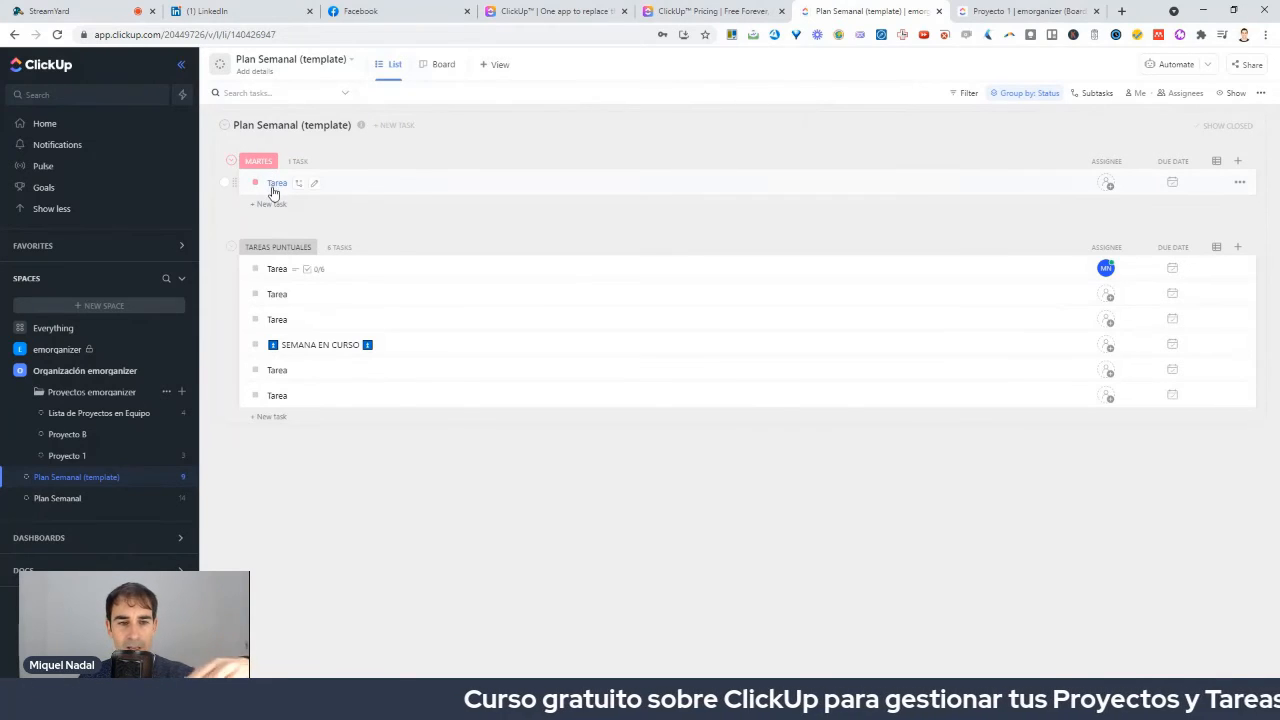
drag(346, 194, 374, 189)
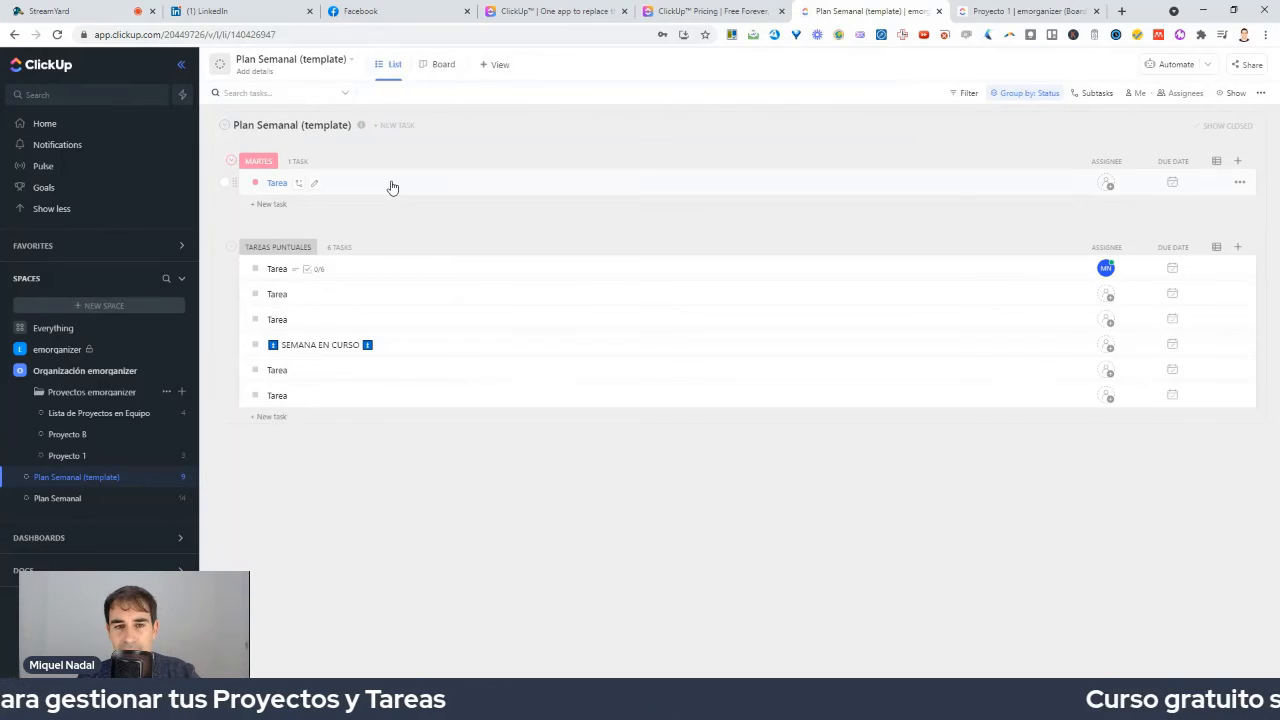
click(445, 74)
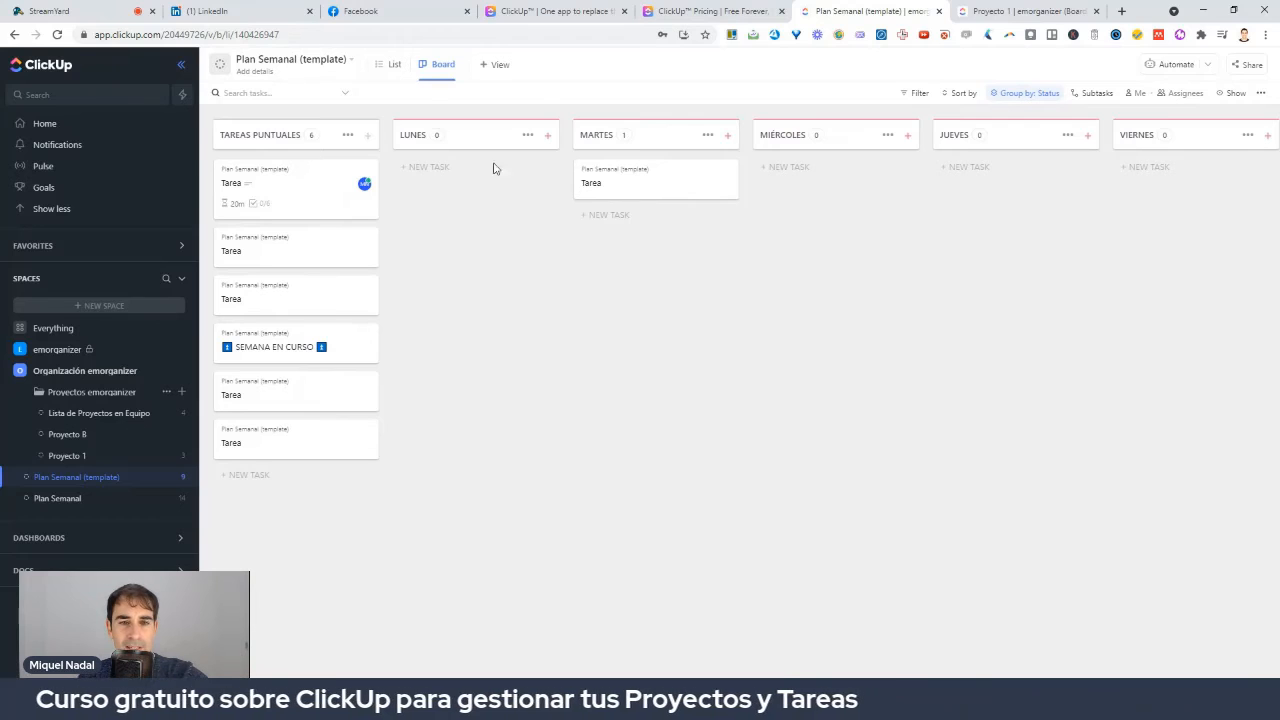
mouse_move(550, 70)
mouse_down()
mouse_move(481, 70)
mouse_move(538, 58)
mouse_up()
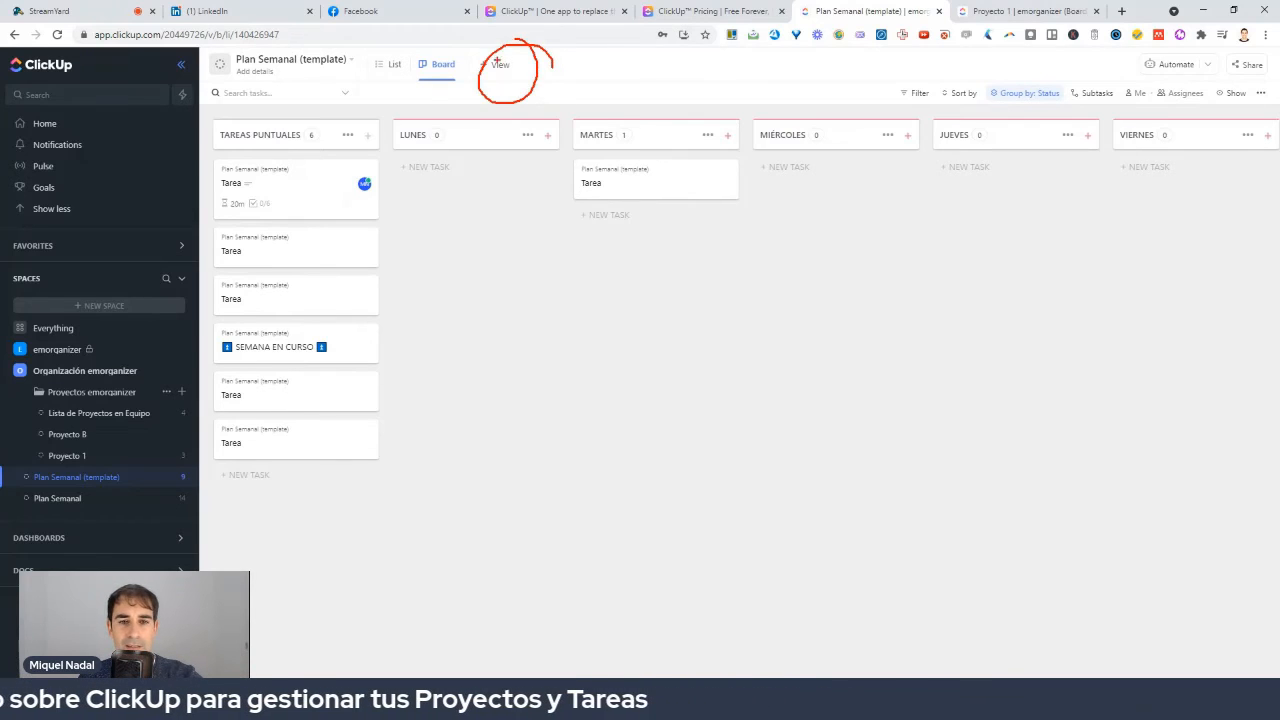
Add a Calendar view to Plan Semanal.
click(495, 65)
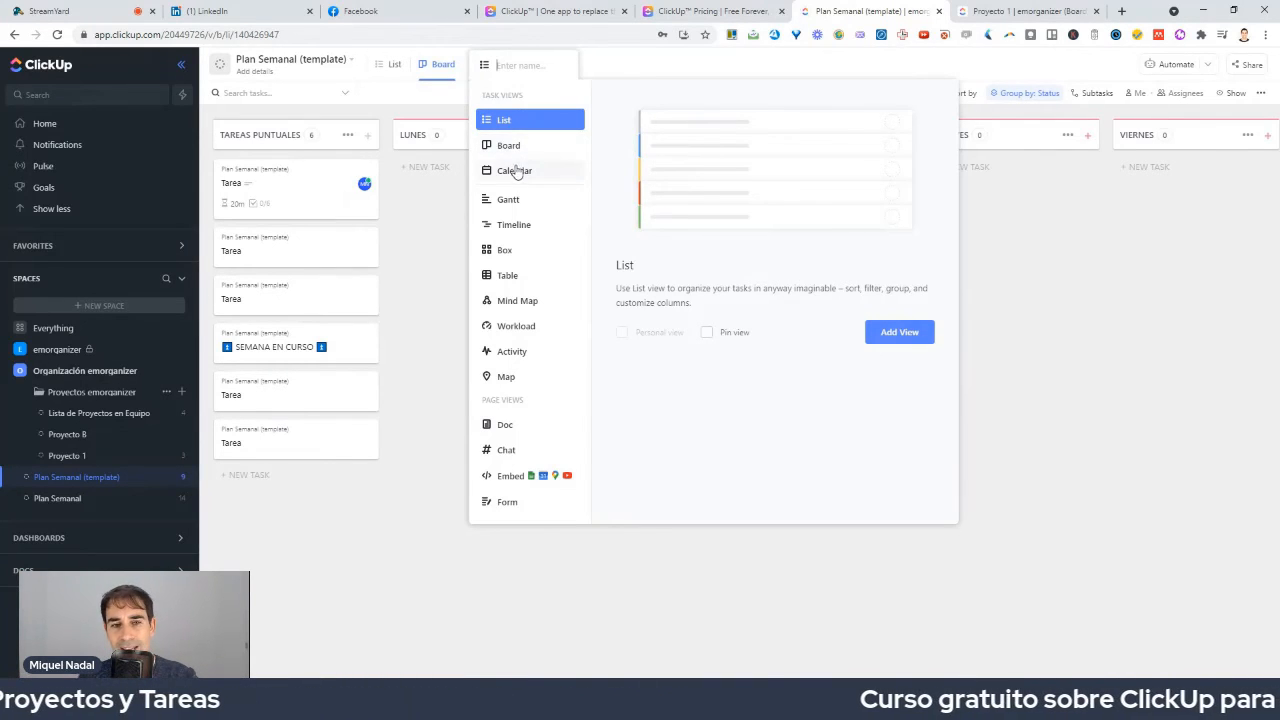
click(515, 174)
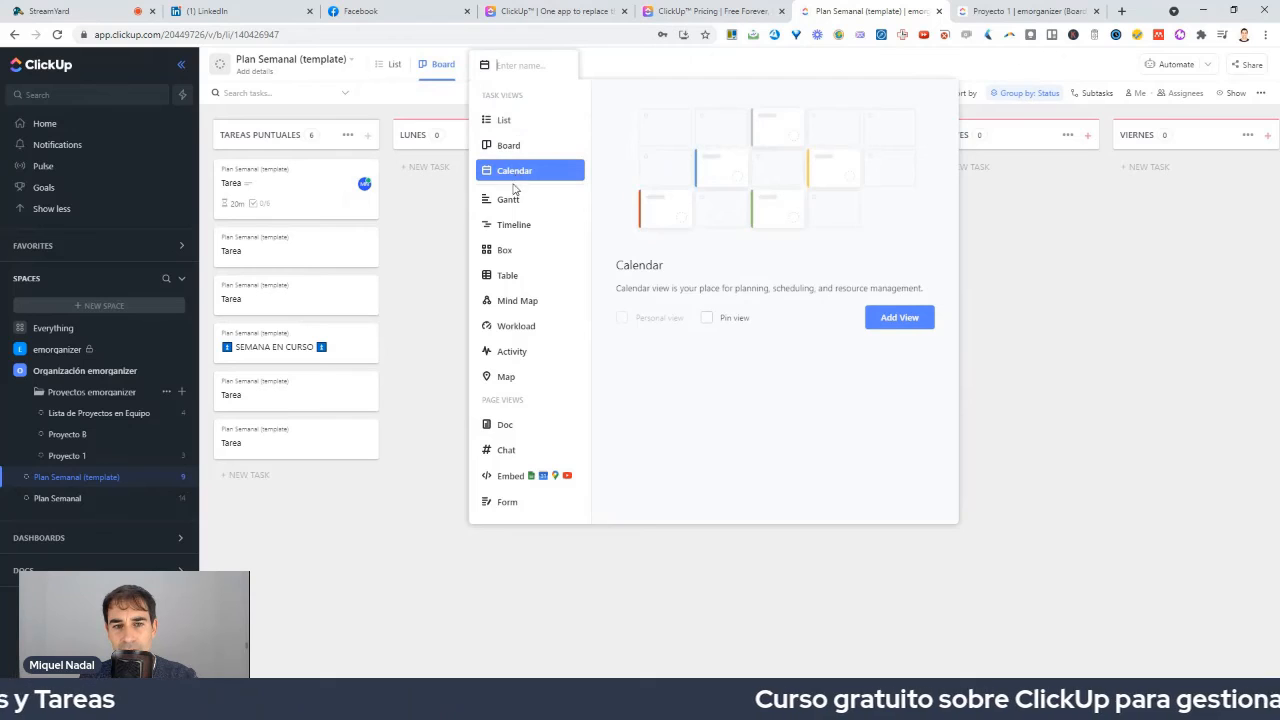
click(900, 320)
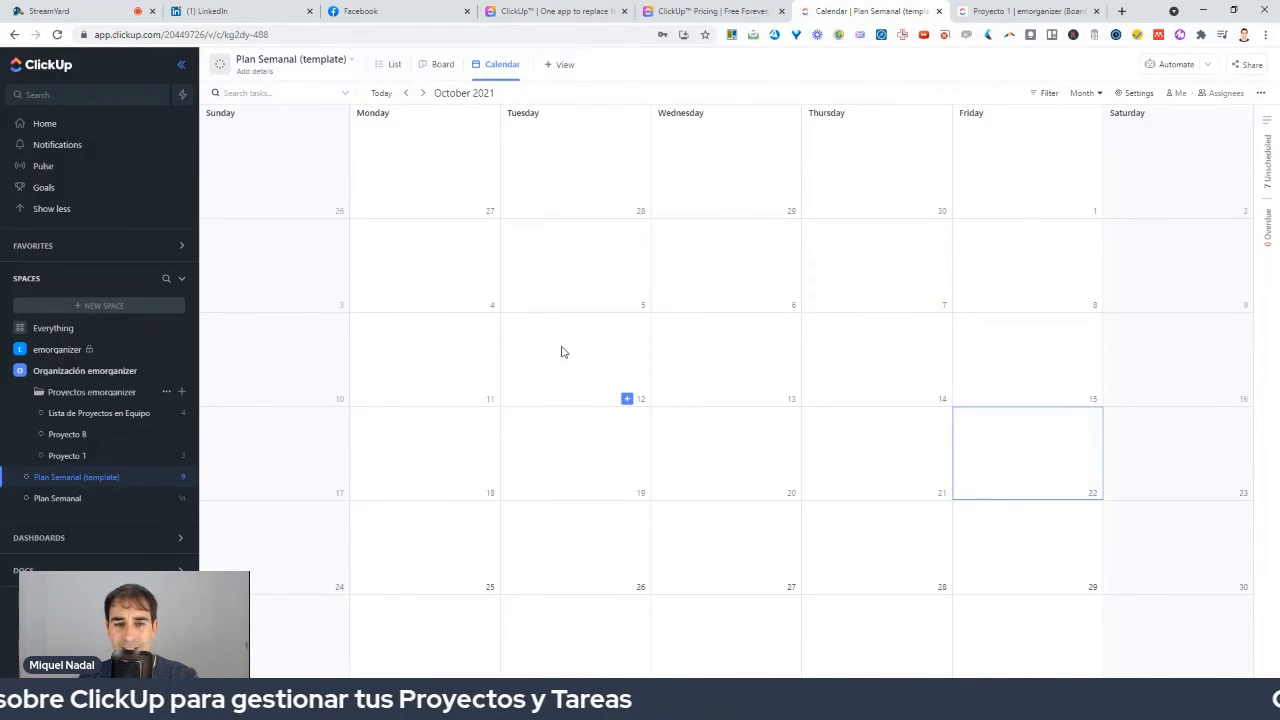
click(627, 400)
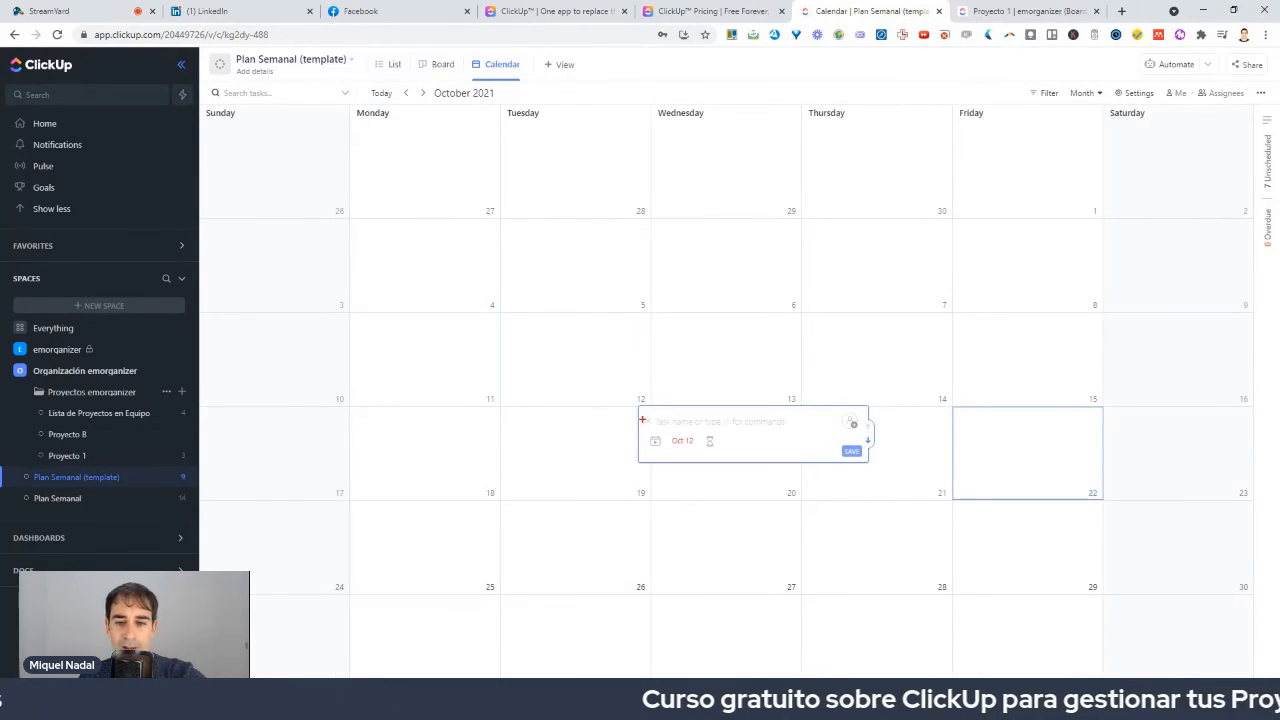
mouse_move(725, 433)
mouse_down()
mouse_move(598, 458)
mouse_move(762, 440)
mouse_move(702, 412)
mouse_up()
key(Escape)
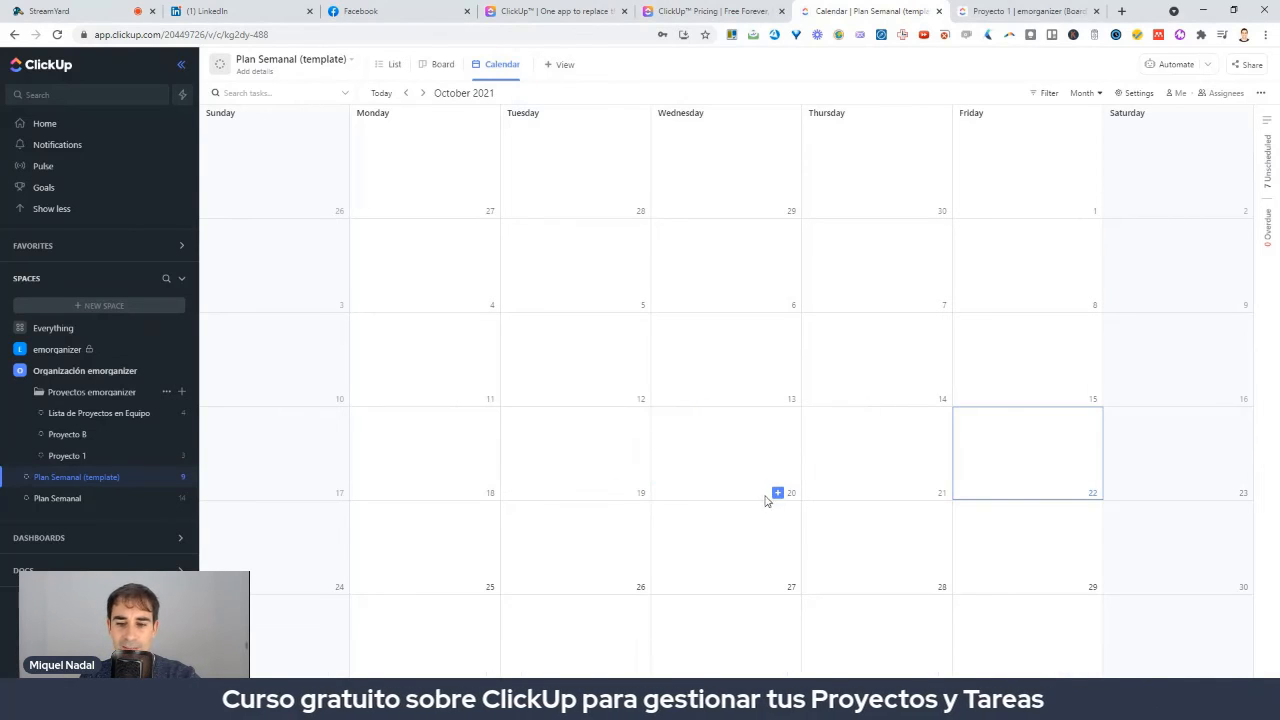
Create the task 'Conferencia Gestión Proyectos; preparar PPT' on Thursday 28 October and review it.
click(928, 586)
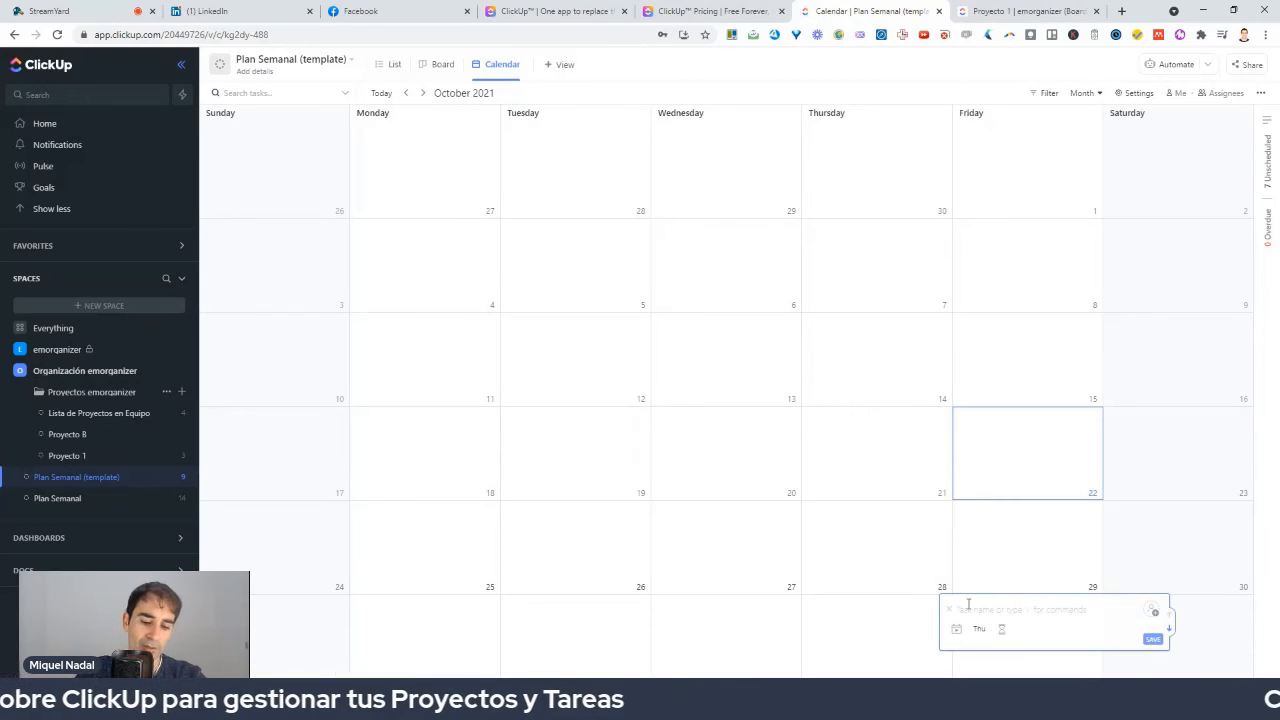
text(Conferencia Gestión Proyecto)
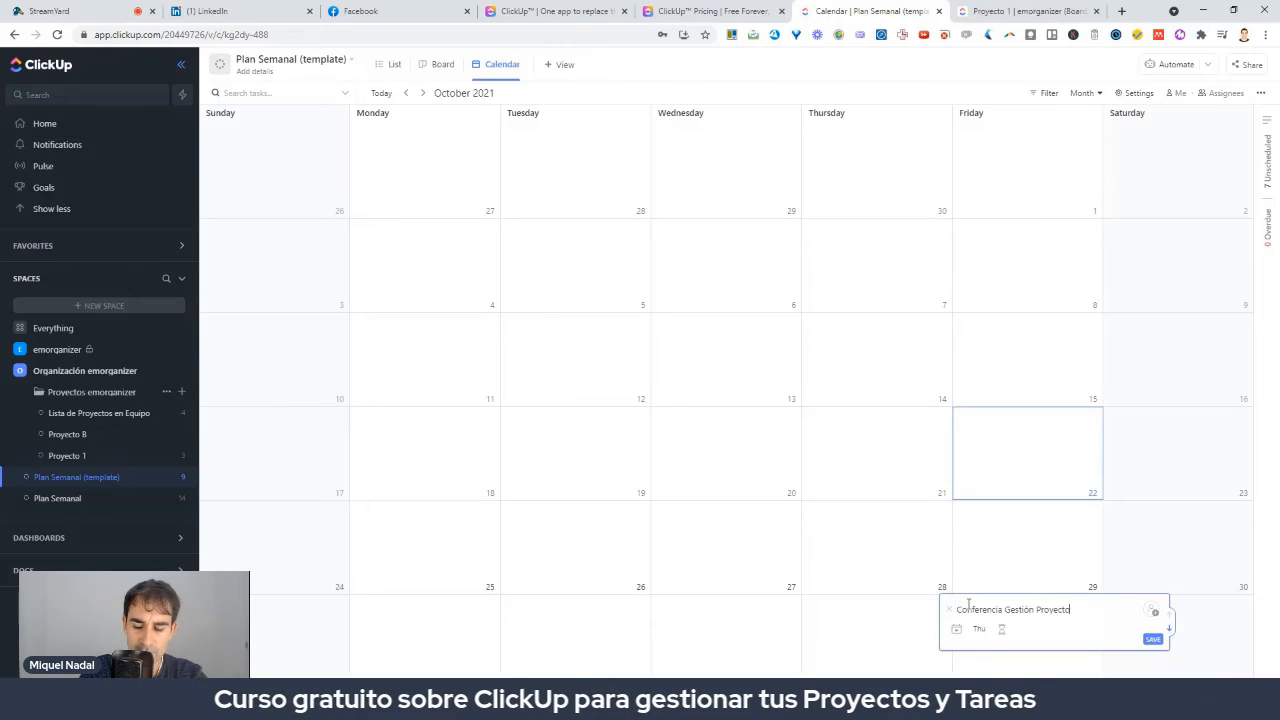
text(parar PPT)
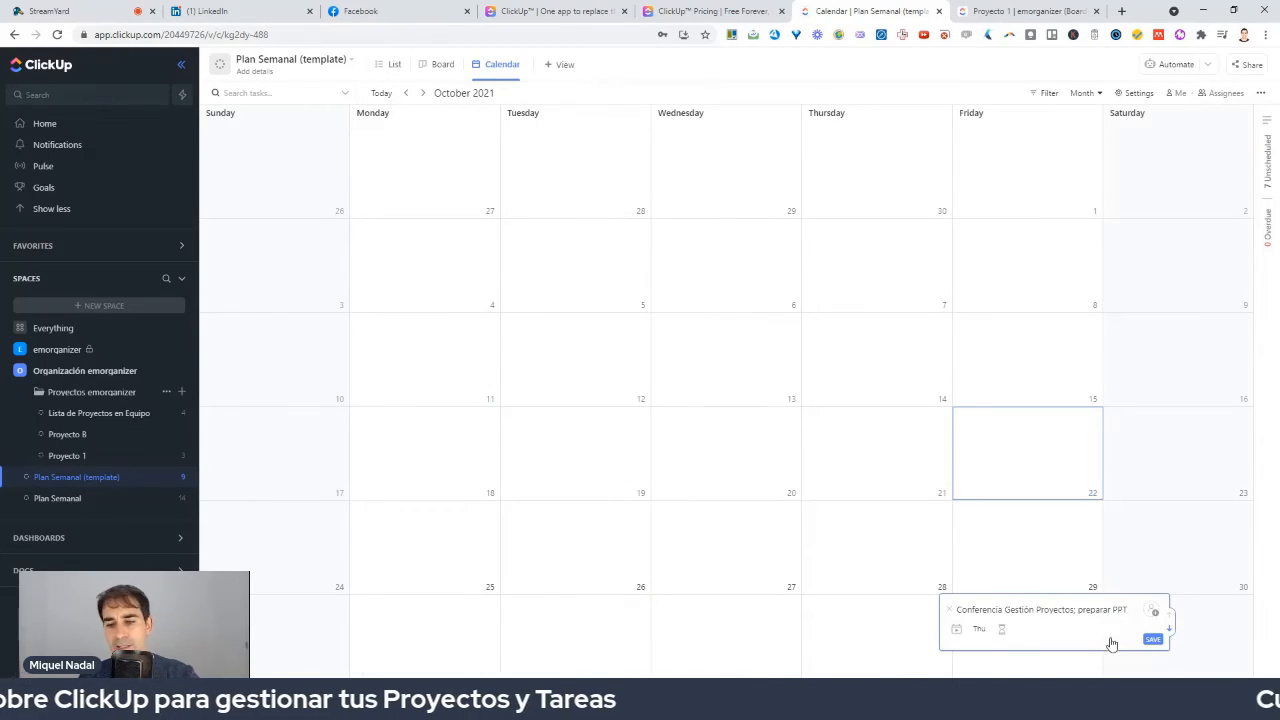
click(1153, 639)
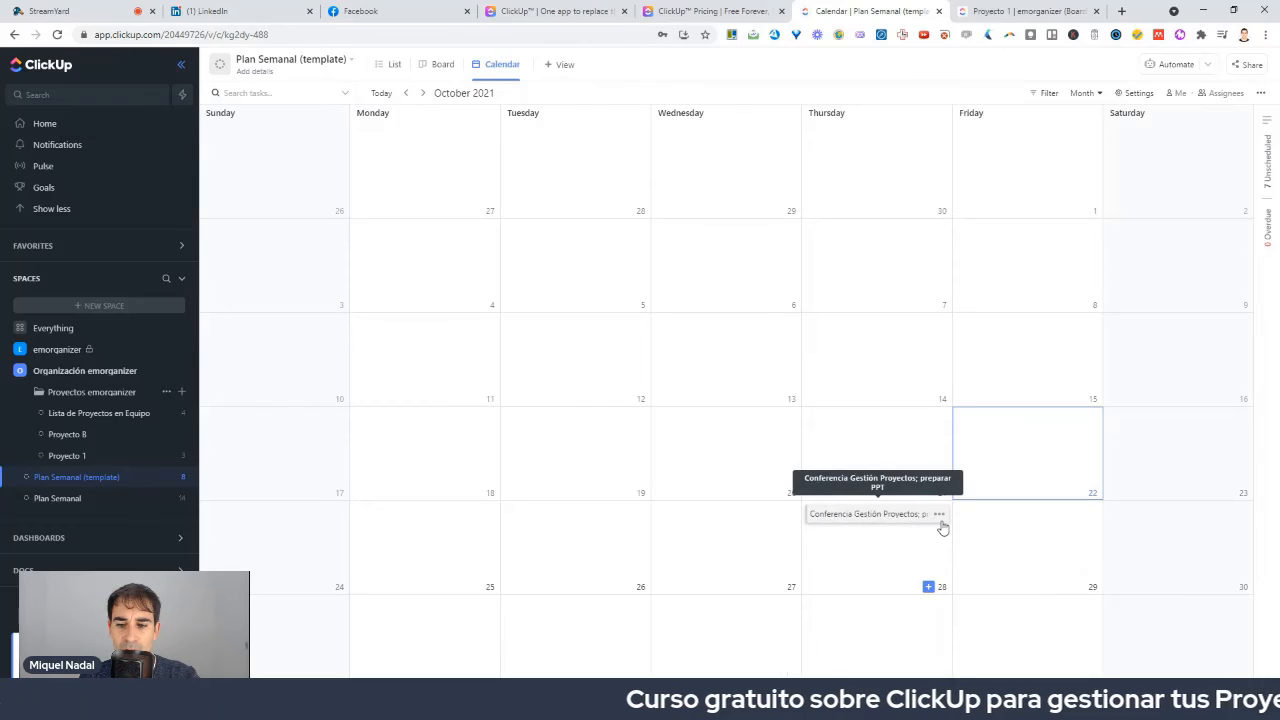
drag(946, 523, 856, 517)
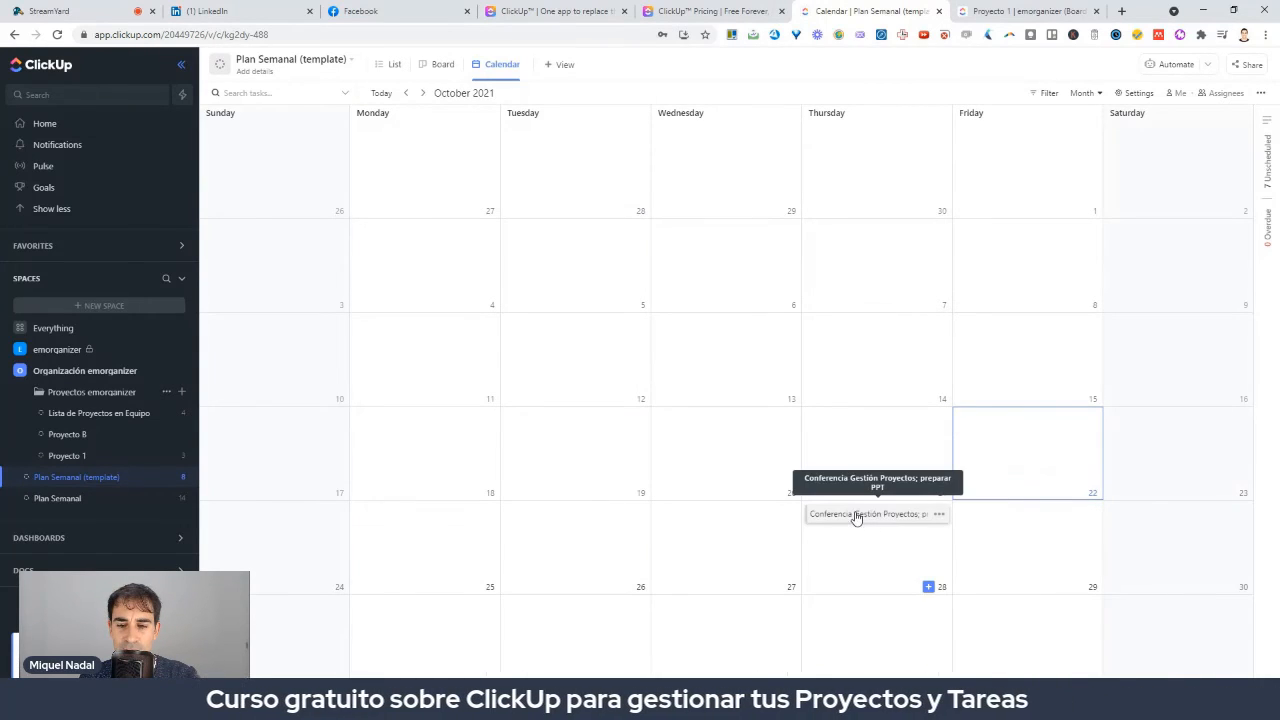
click(856, 517)
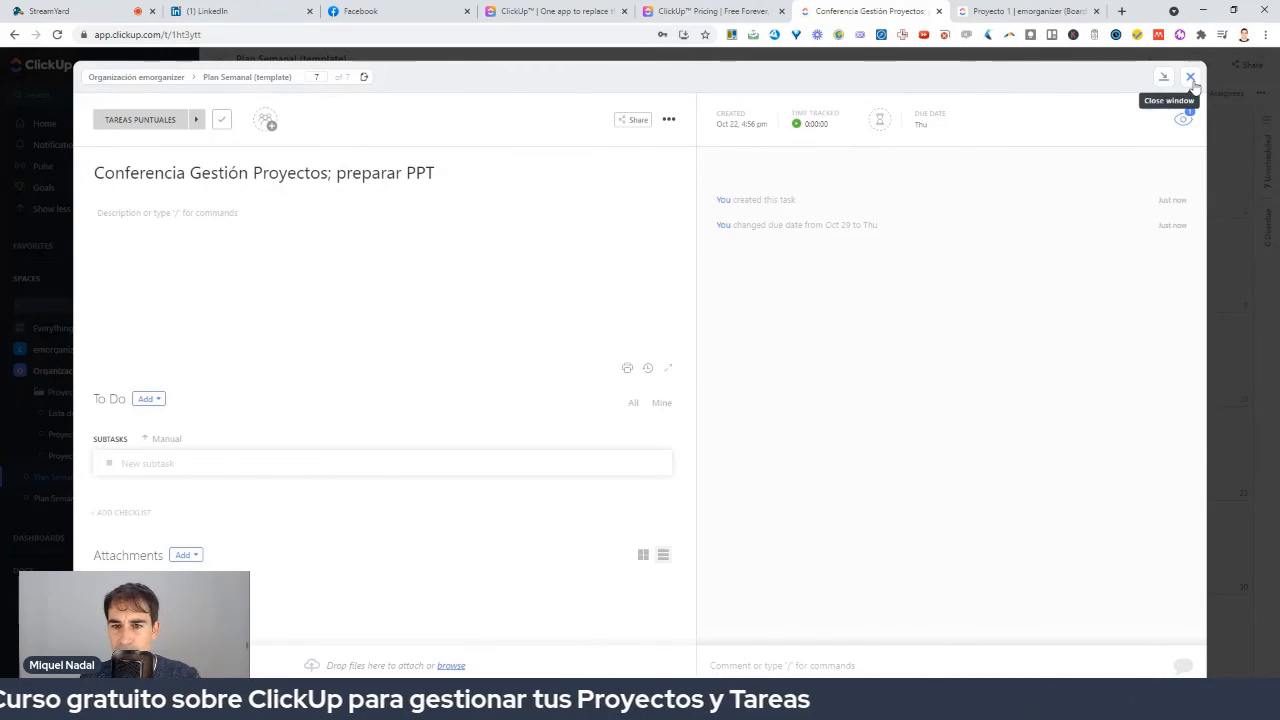
click(1190, 76)
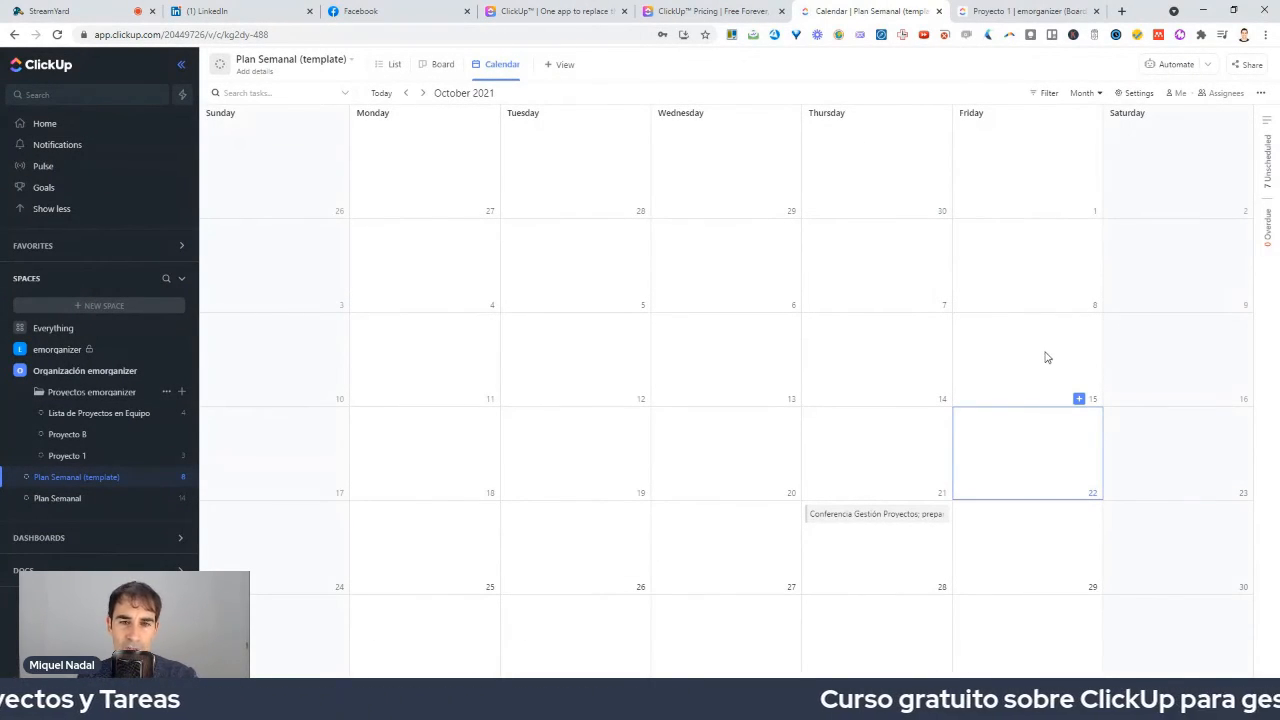
click(562, 64)
click(592, 201)
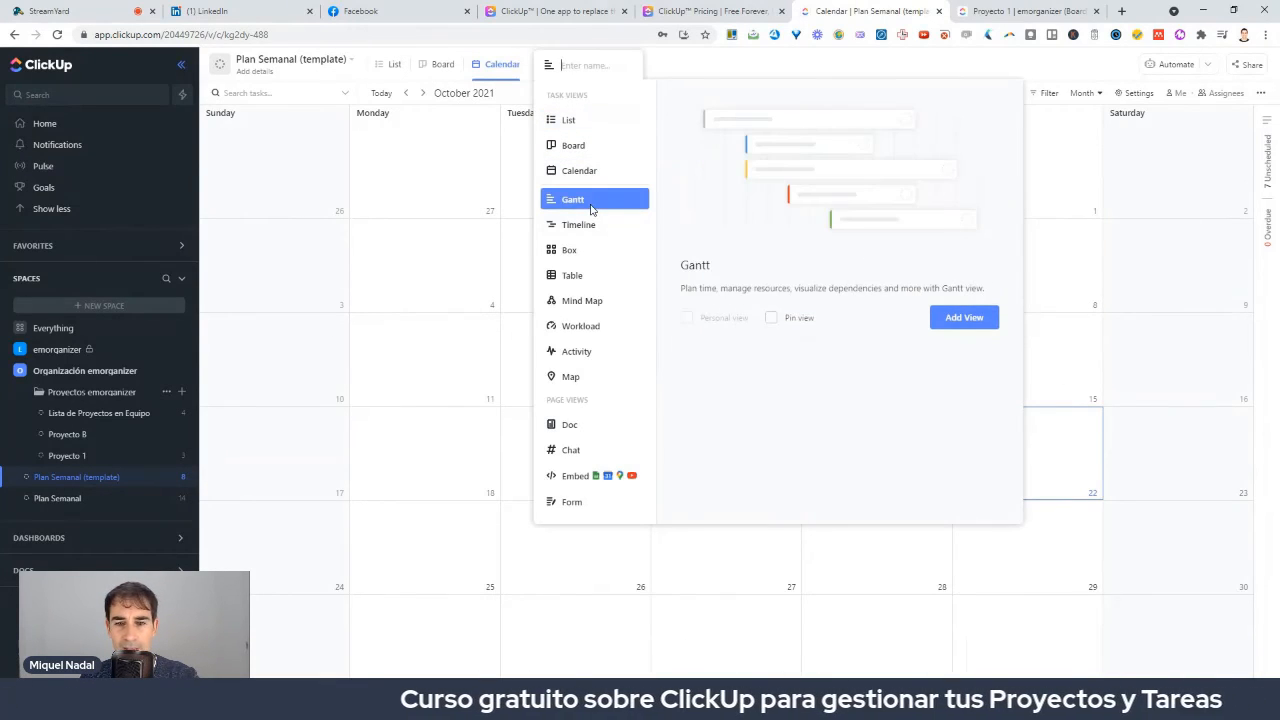
click(969, 318)
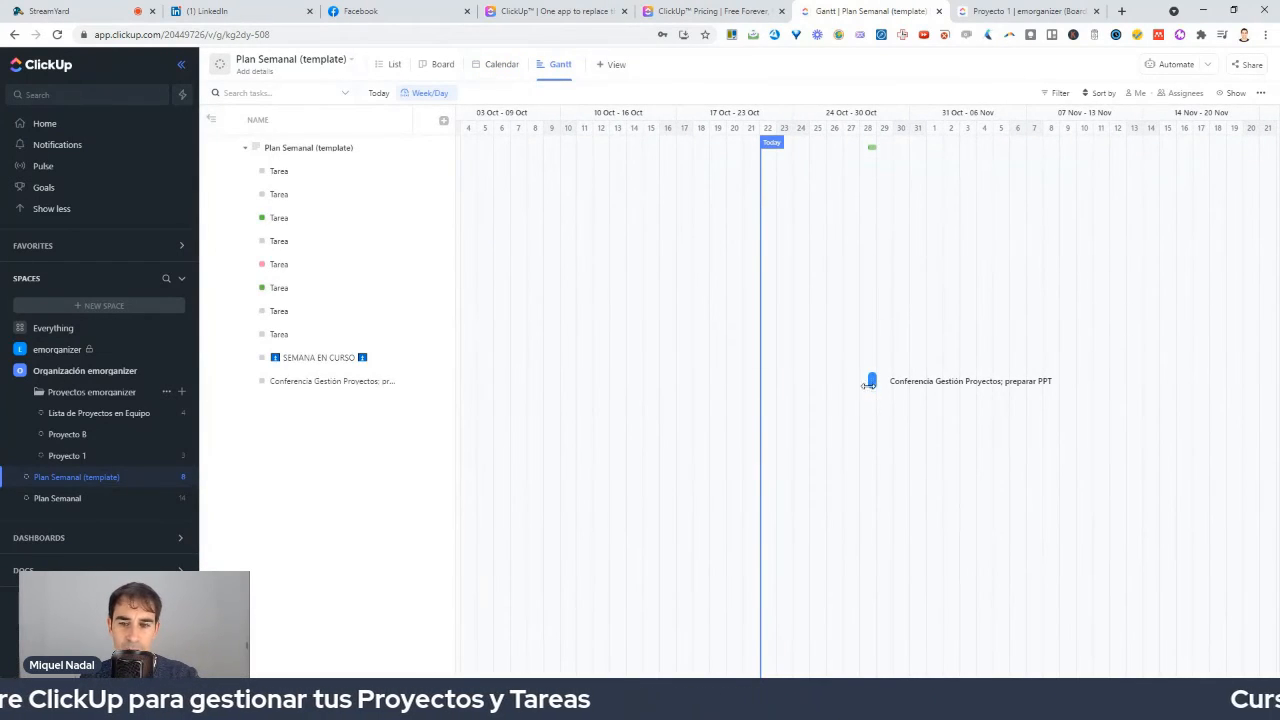
drag(876, 381, 1060, 386)
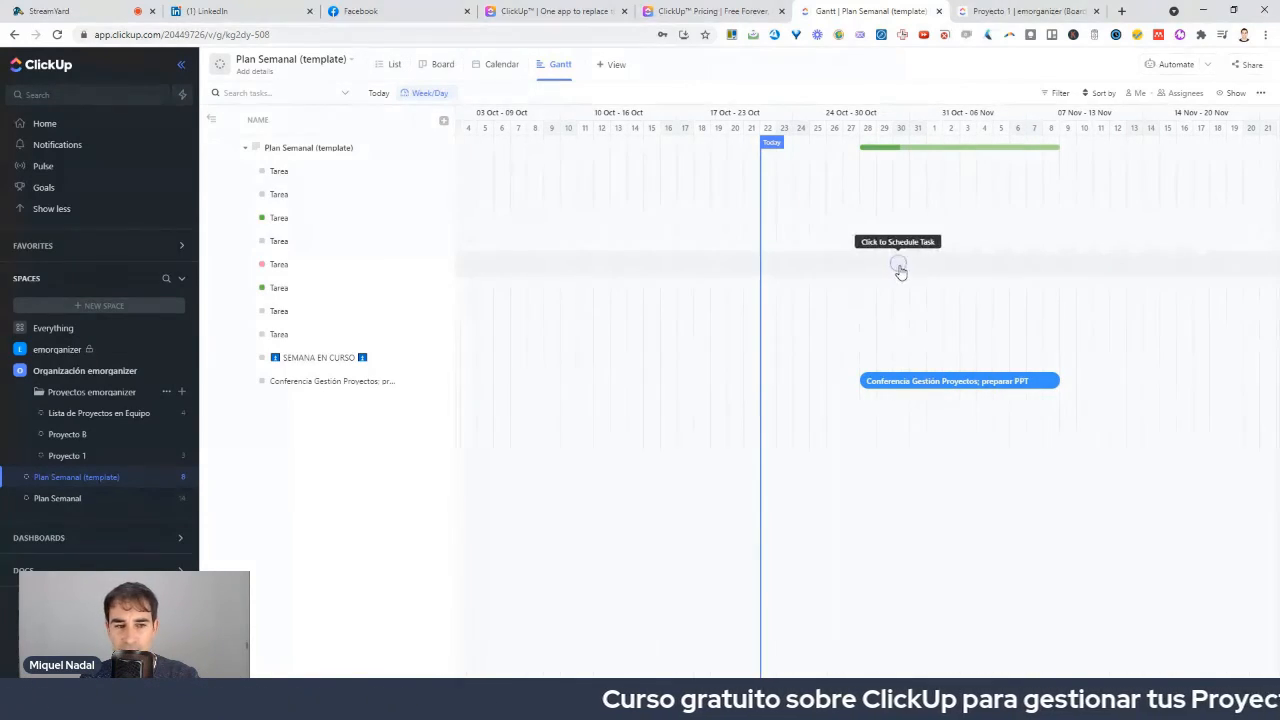
On Lista de Proyectos en Equipo's Gantt chart, place a Proyecto 3 (LINK) bar starting early November.
click(97, 414)
click(580, 64)
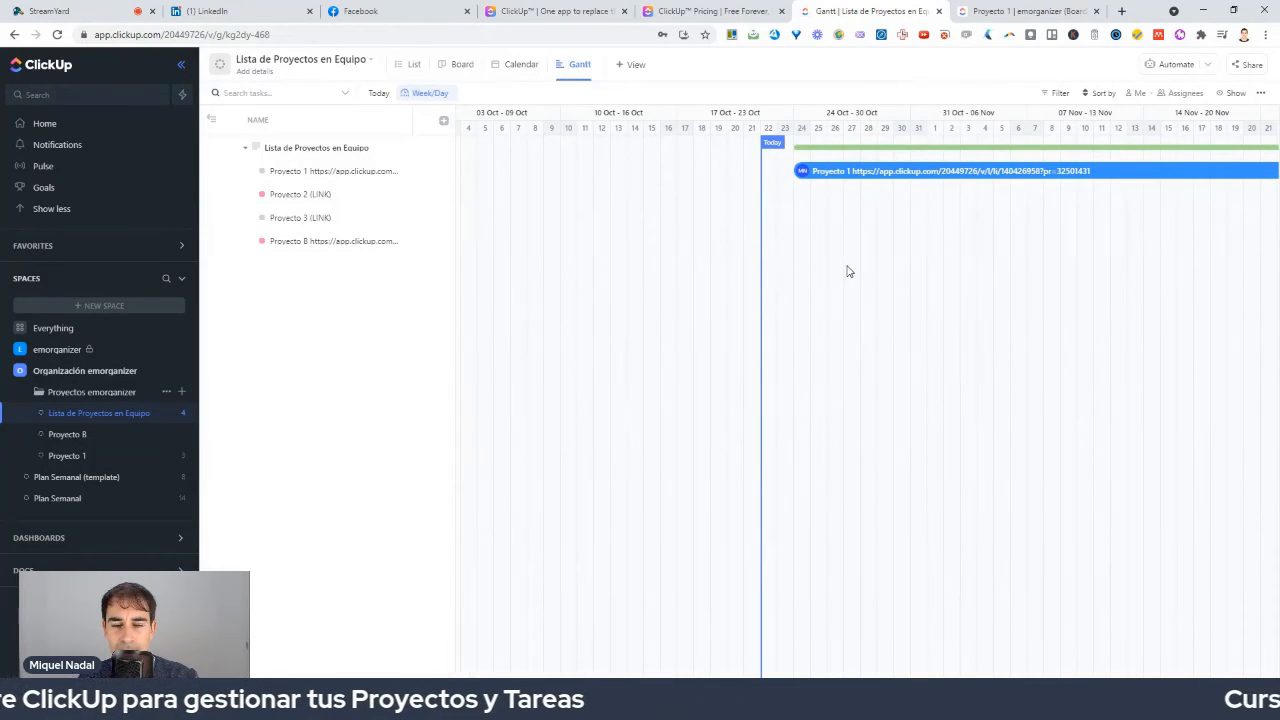
drag(843, 259, 867, 286)
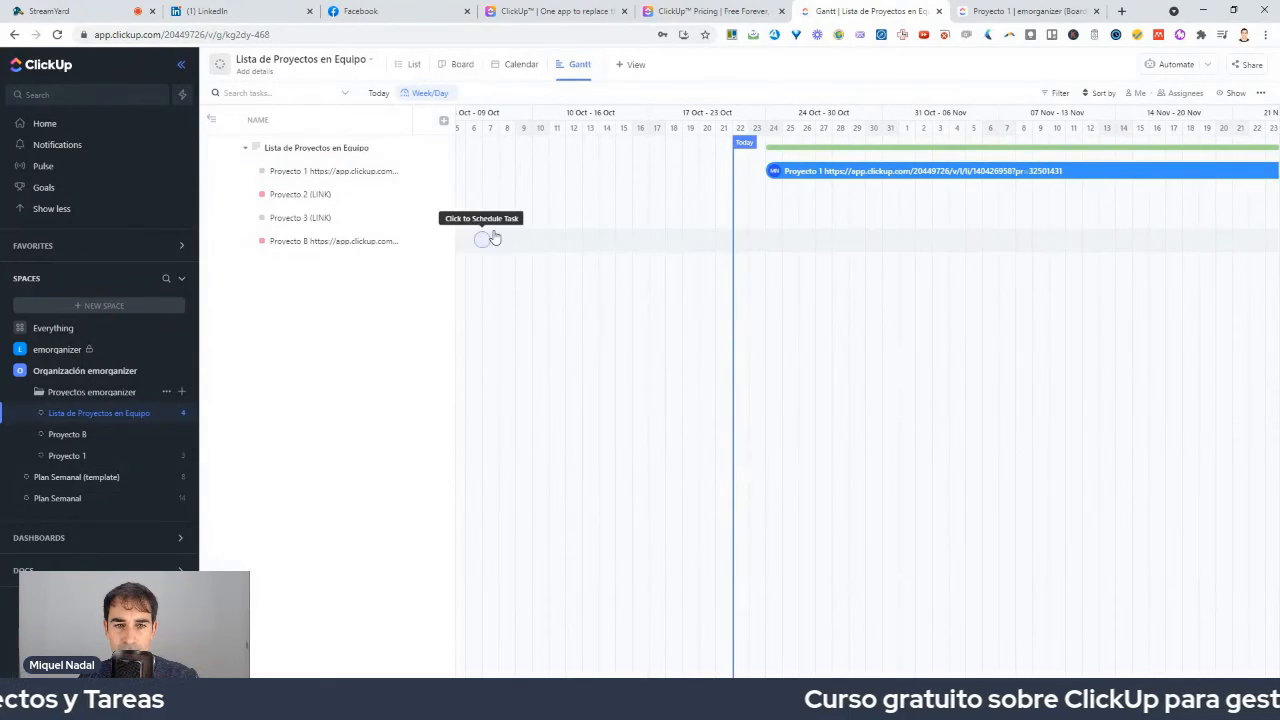
drag(568, 217, 1190, 220)
drag(733, 220, 986, 226)
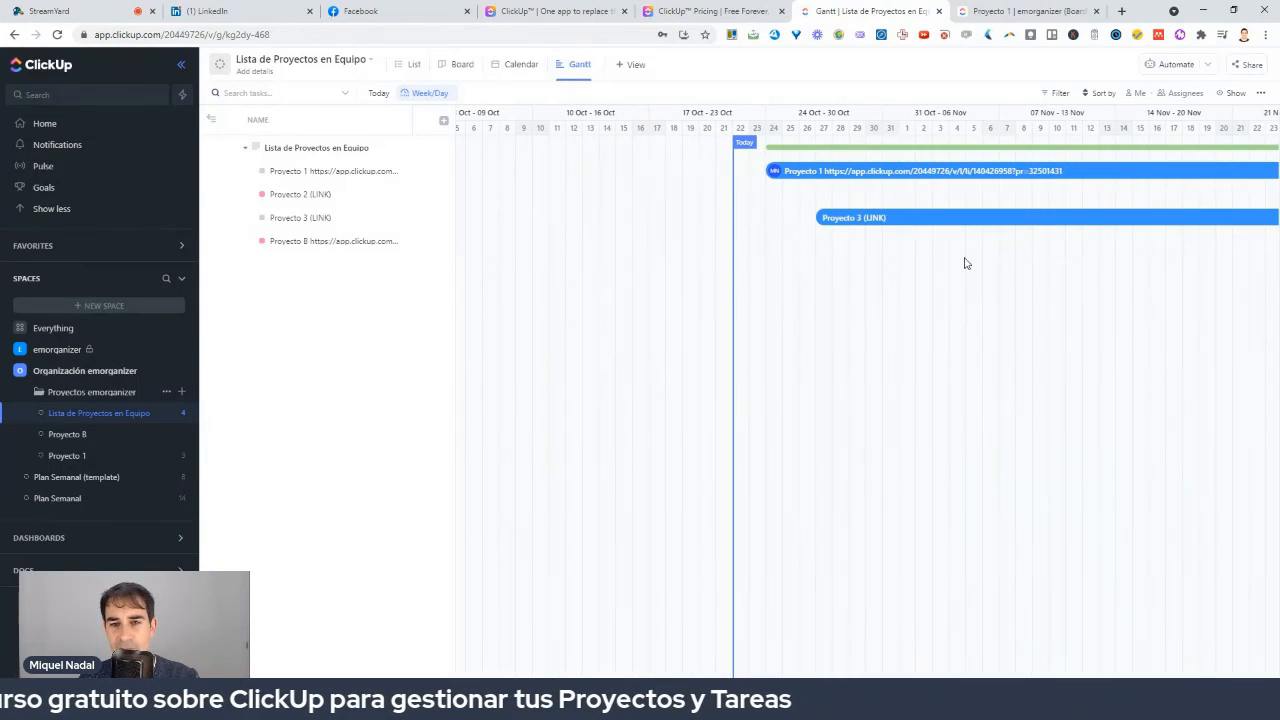
drag(811, 383, 726, 395)
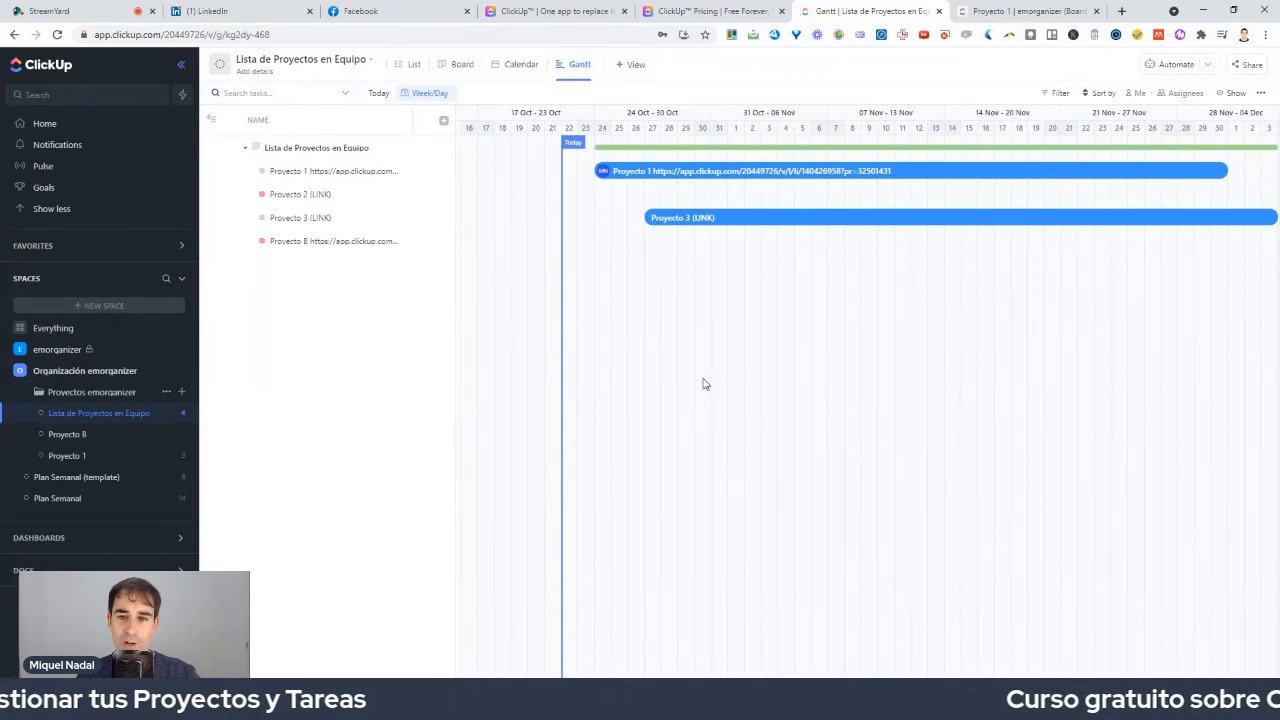
drag(680, 223, 786, 233)
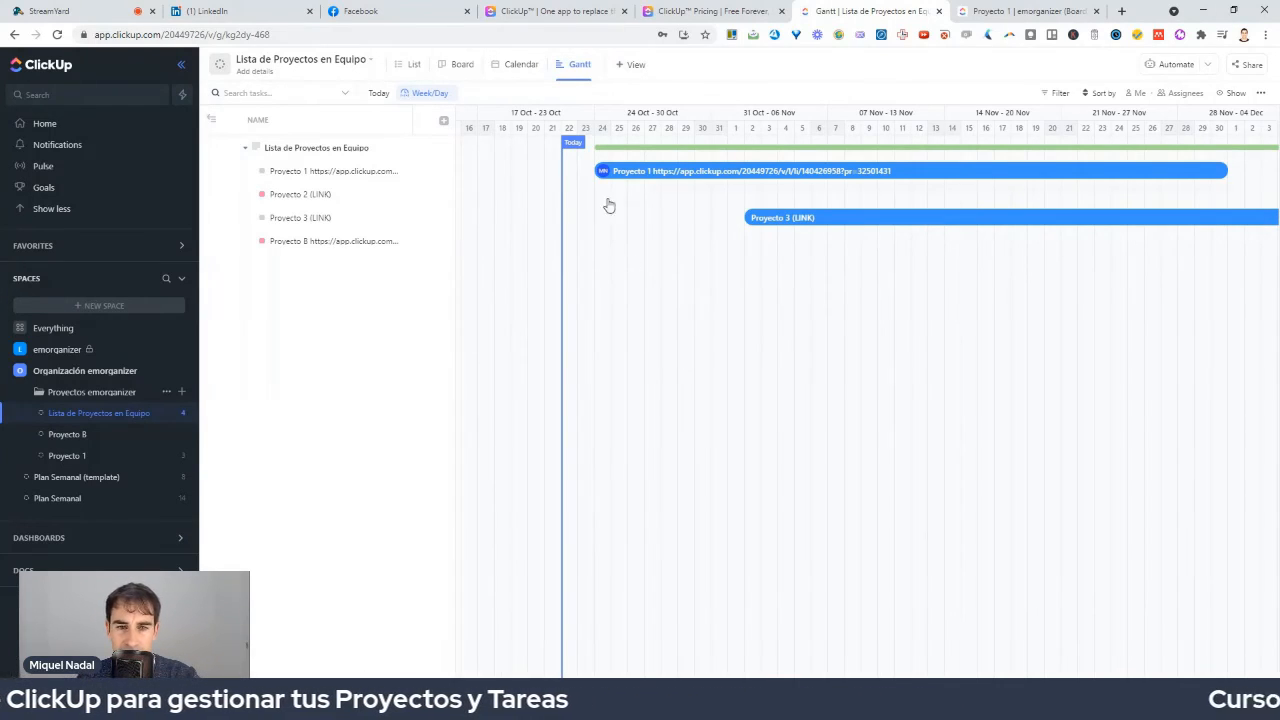
Add a Box view showing workload split between Unassigned and You.
click(633, 70)
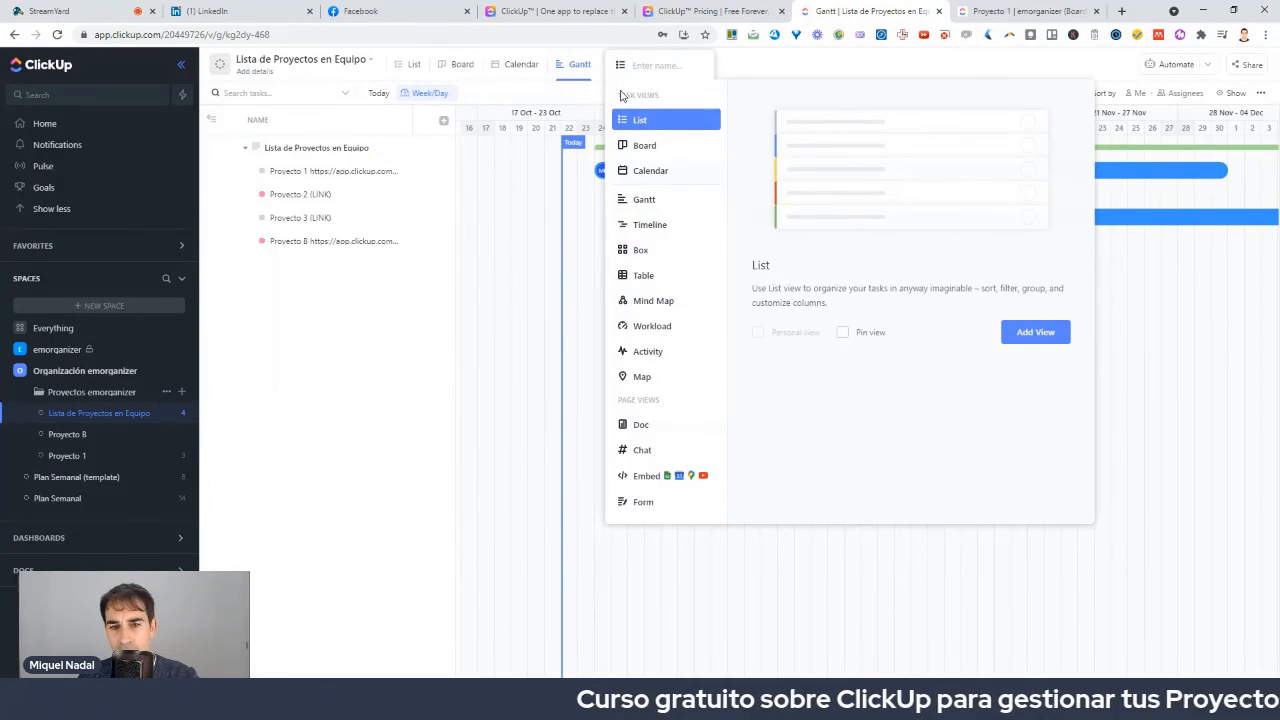
click(645, 252)
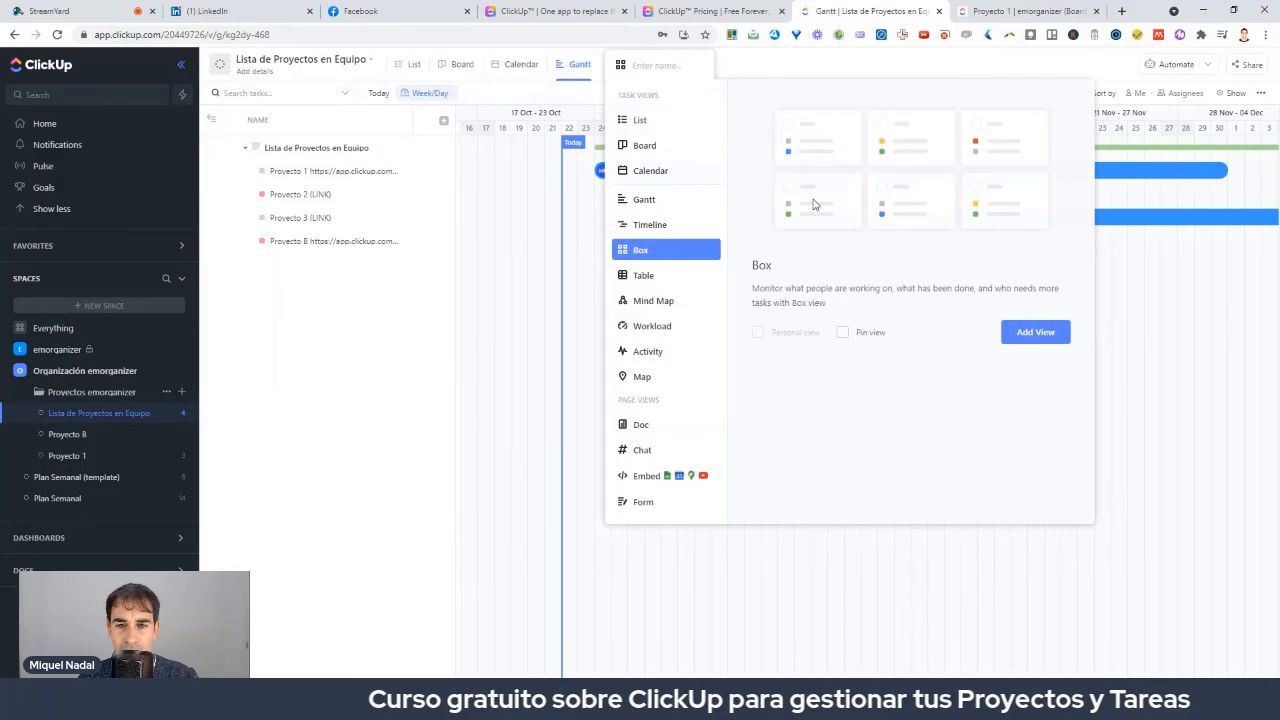
click(1035, 331)
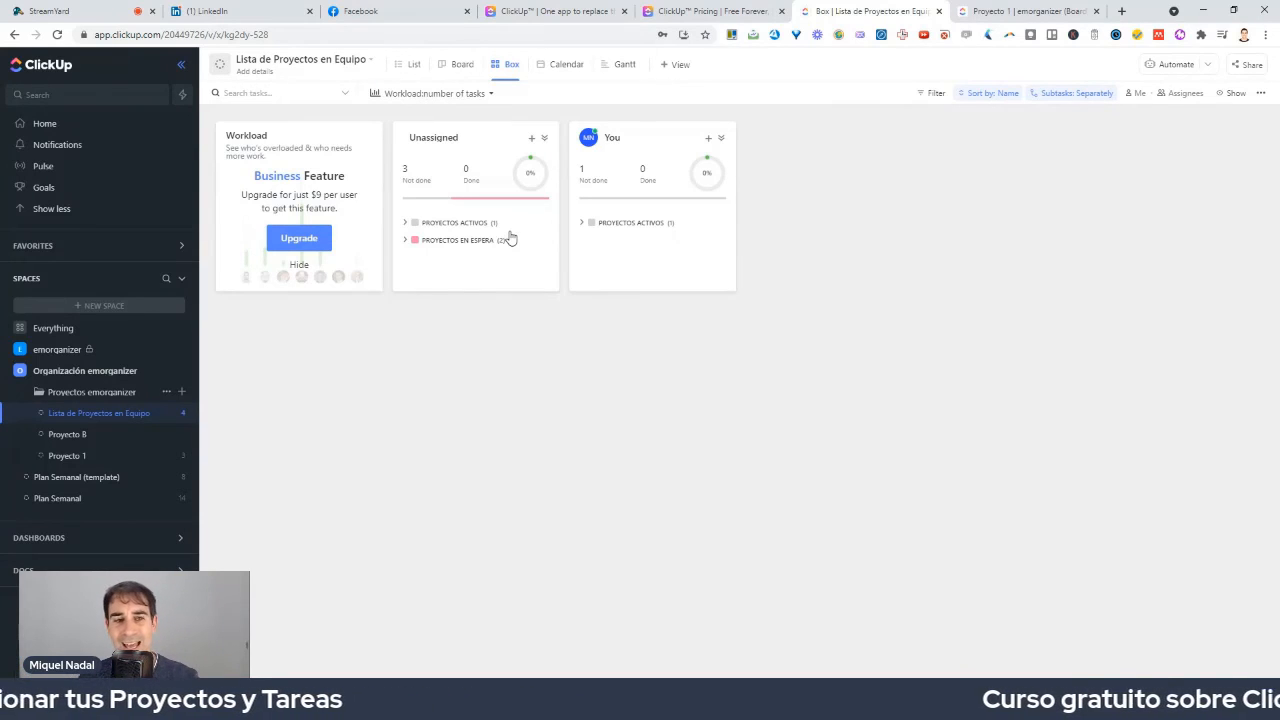
Add a Timeline view to Lista de Proyectos en Equipo.
click(678, 66)
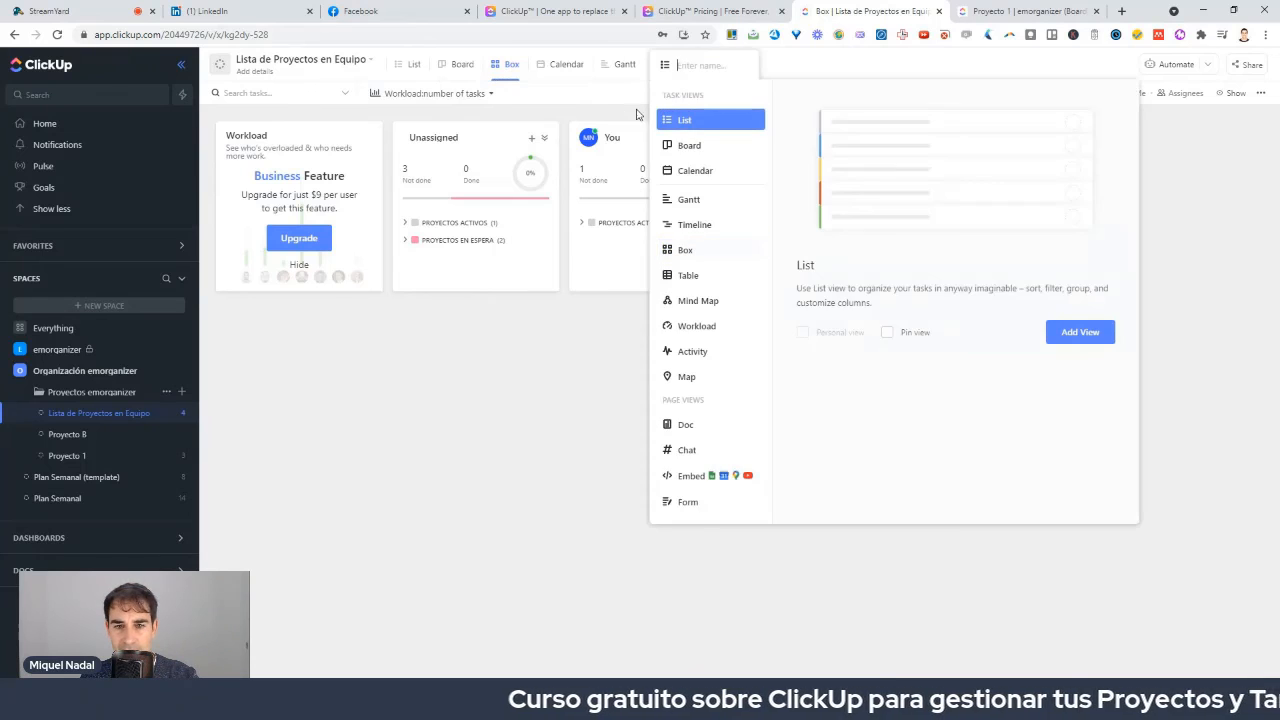
click(698, 226)
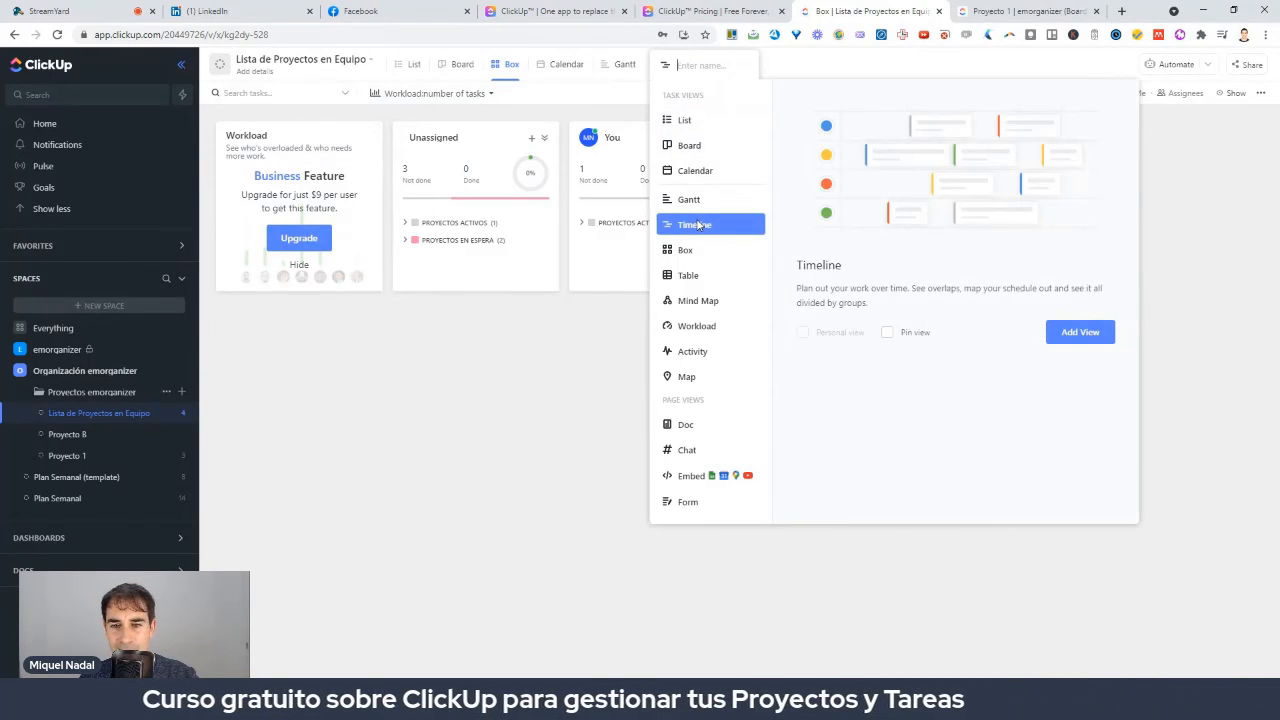
click(1079, 336)
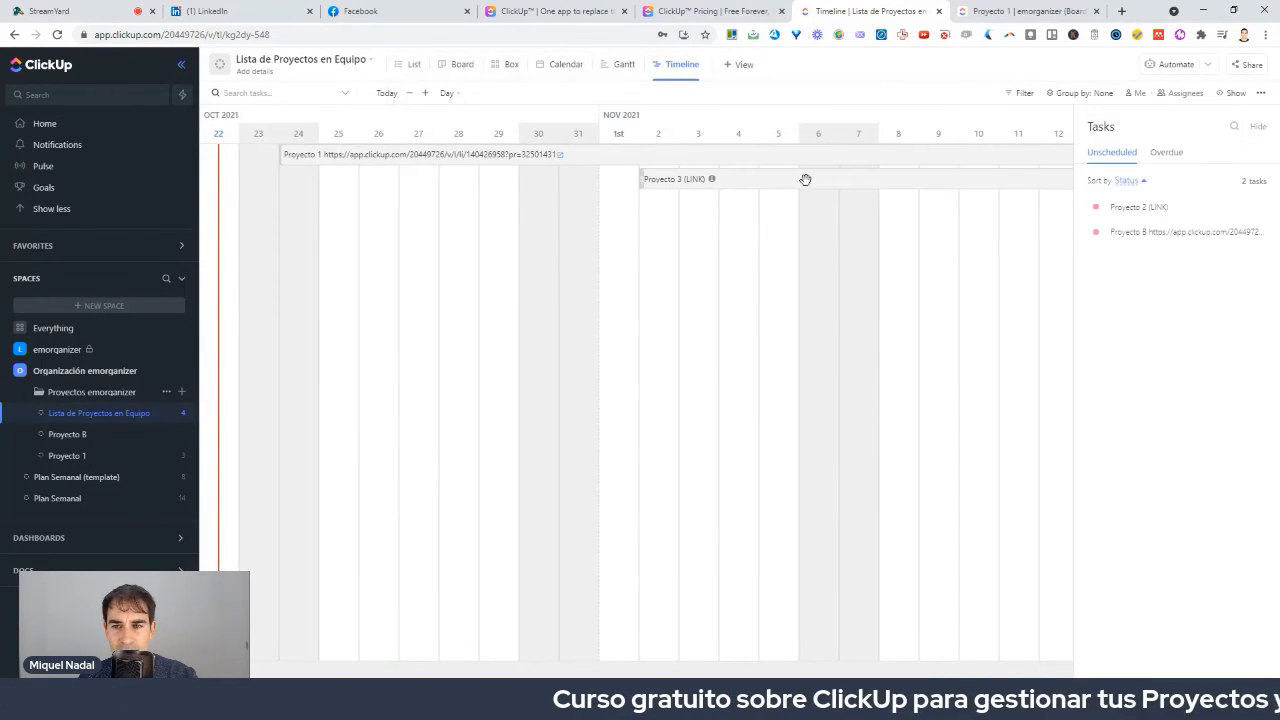
Start Proyecto 1 on 30 October assigned to yourself, and Proyecto 3 (LINK) on 3 November.
drag(308, 166, 575, 253)
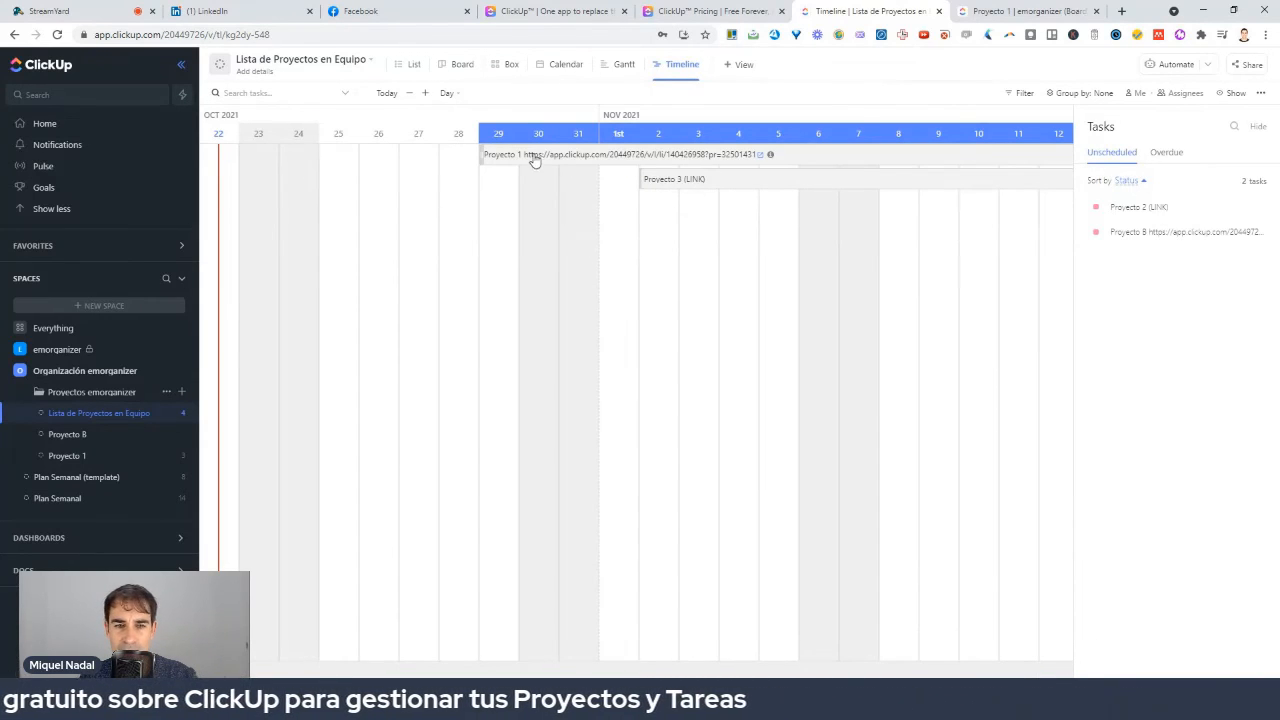
click(494, 162)
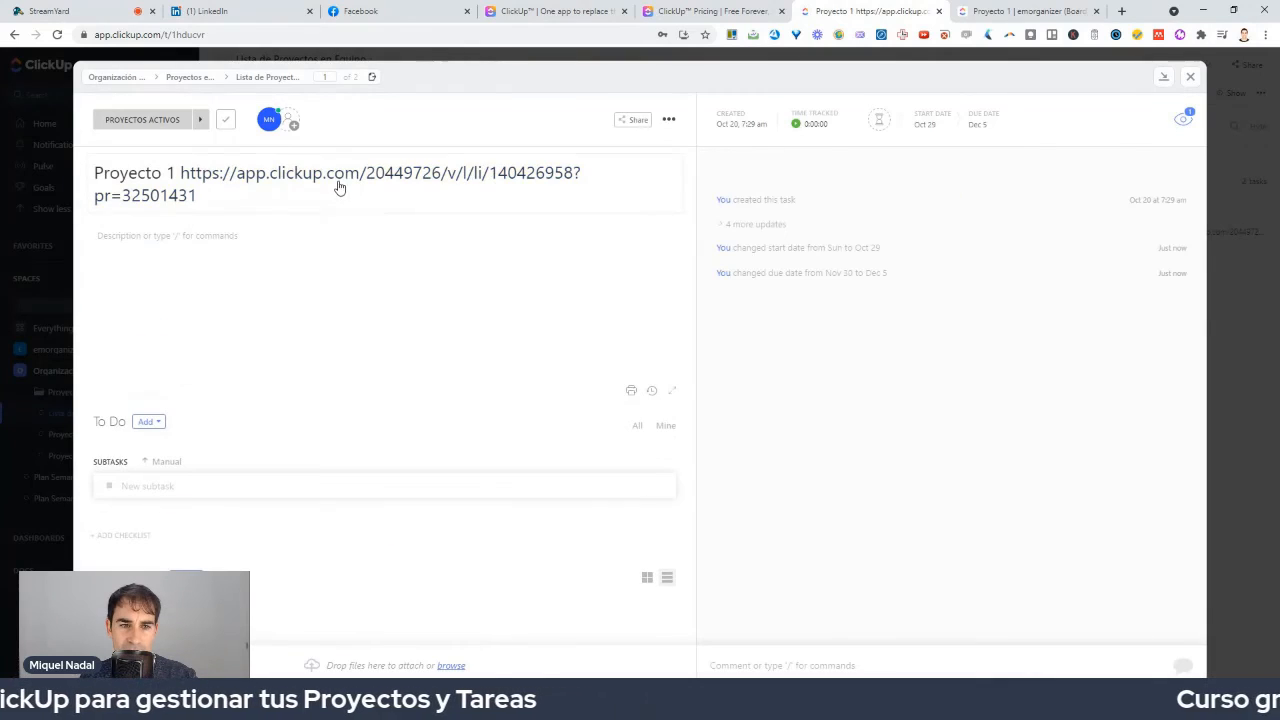
click(268, 122)
click(300, 189)
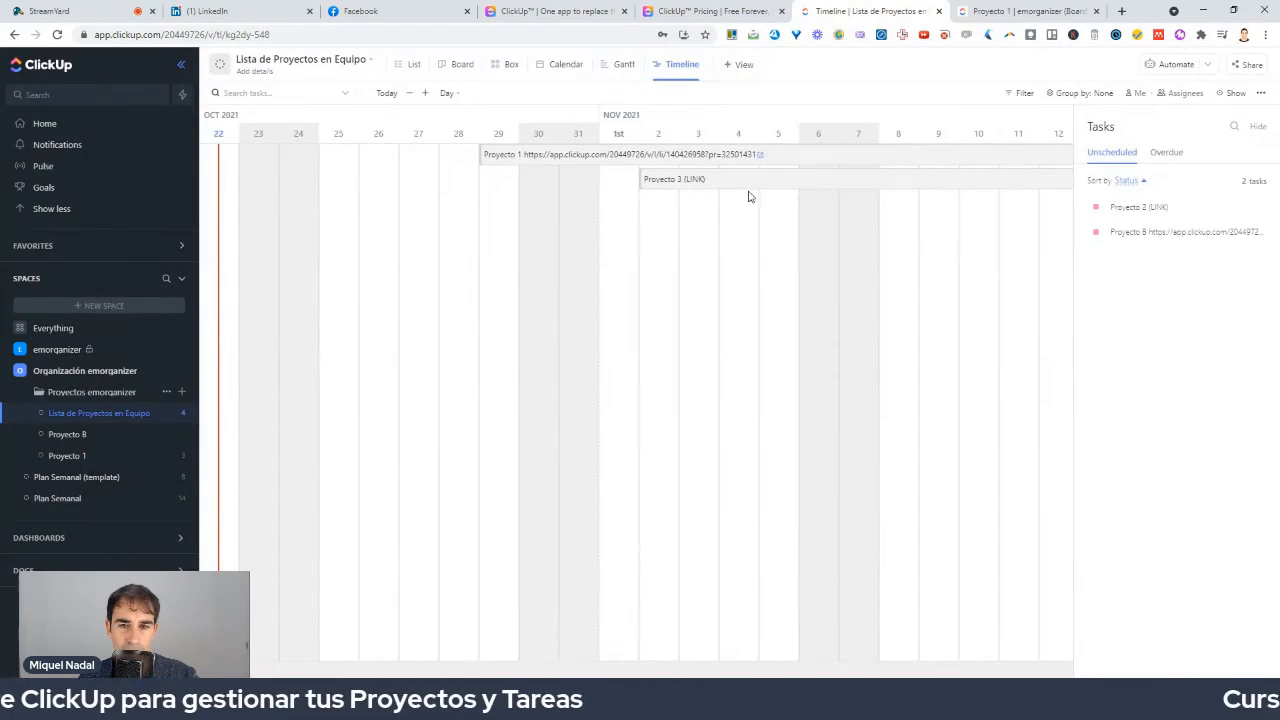
mouse_move(1001, 185)
mouse_down()
mouse_move(897, 183)
mouse_move(1018, 184)
mouse_up()
drag(725, 179, 806, 194)
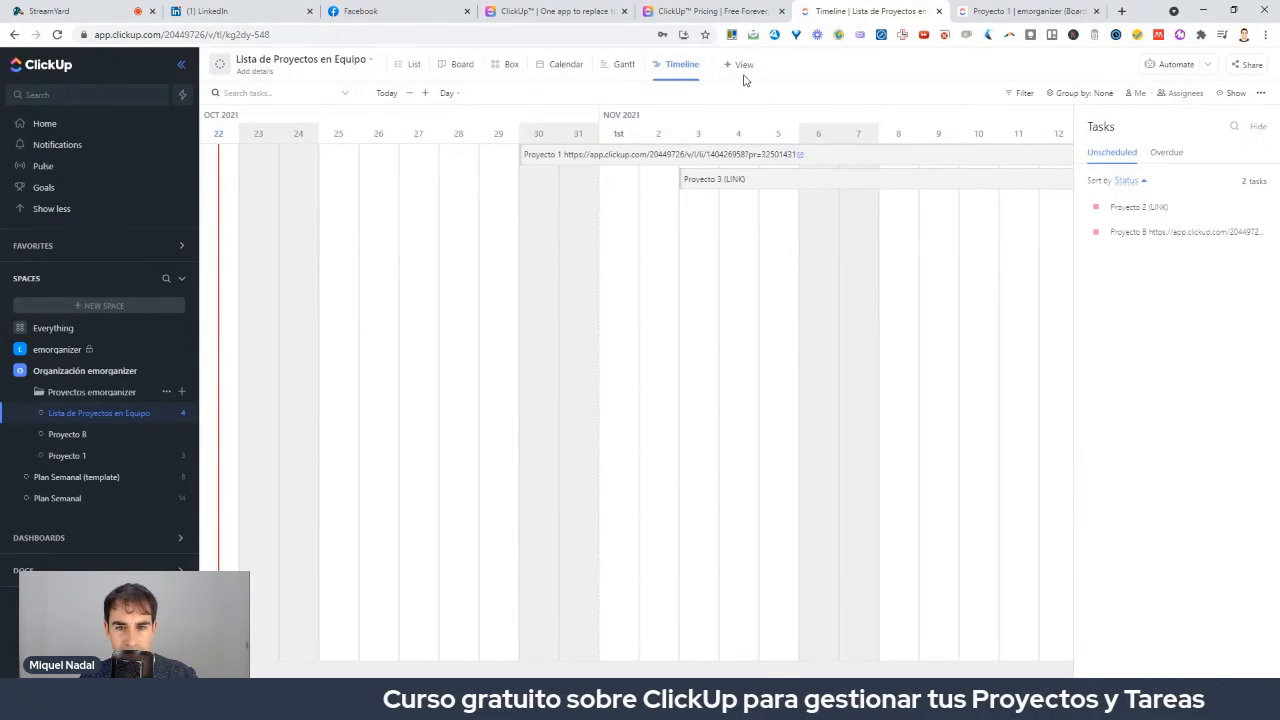
Add a Mind Map view using the Blank structure with a single Root Node.
click(743, 65)
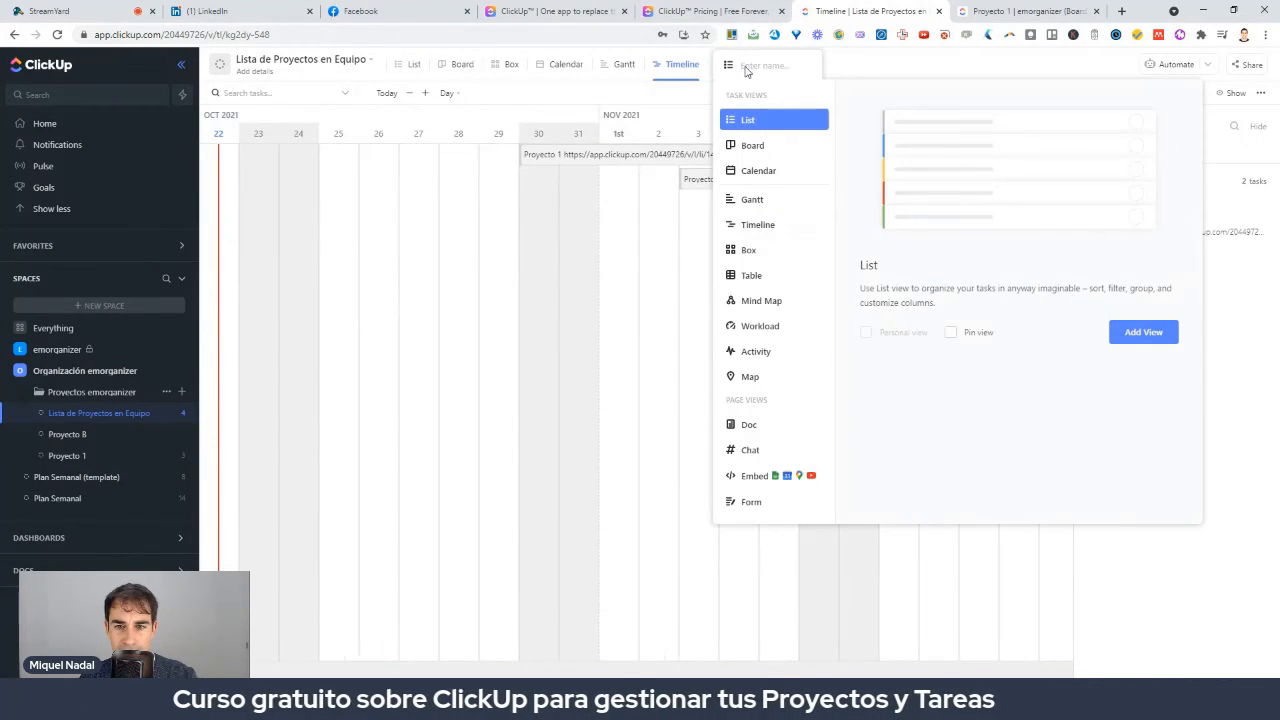
click(753, 304)
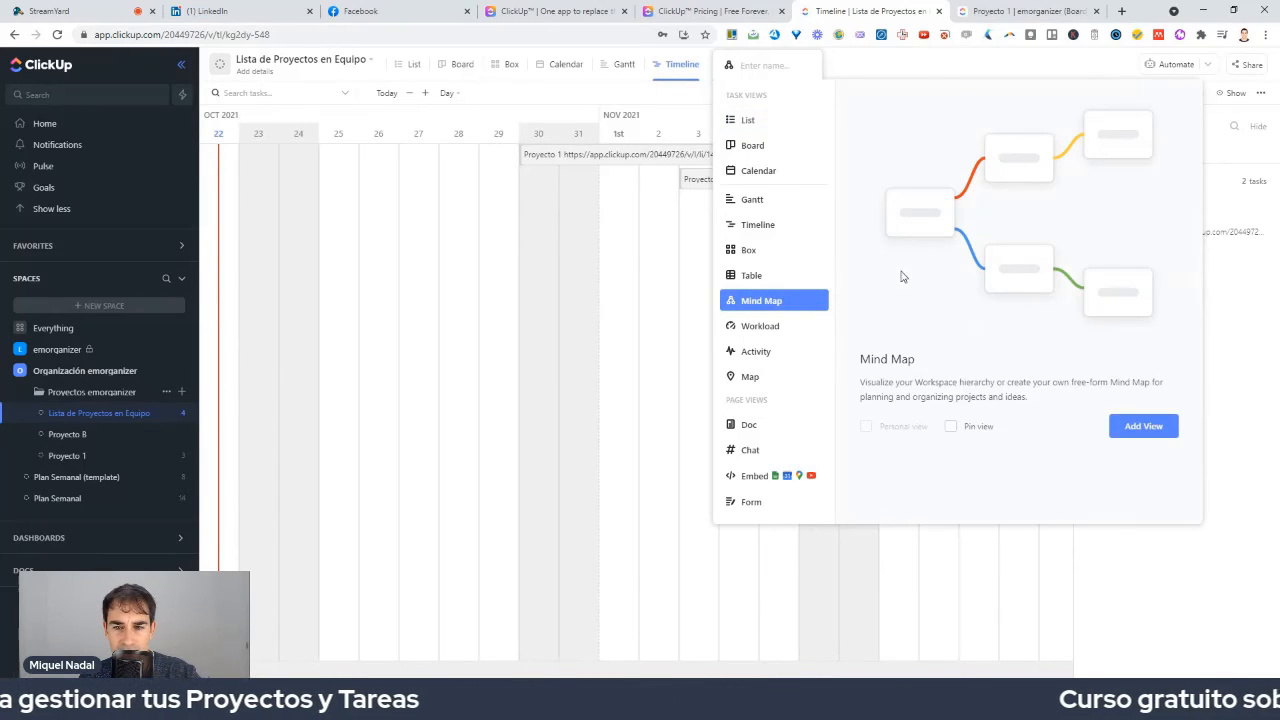
click(1143, 426)
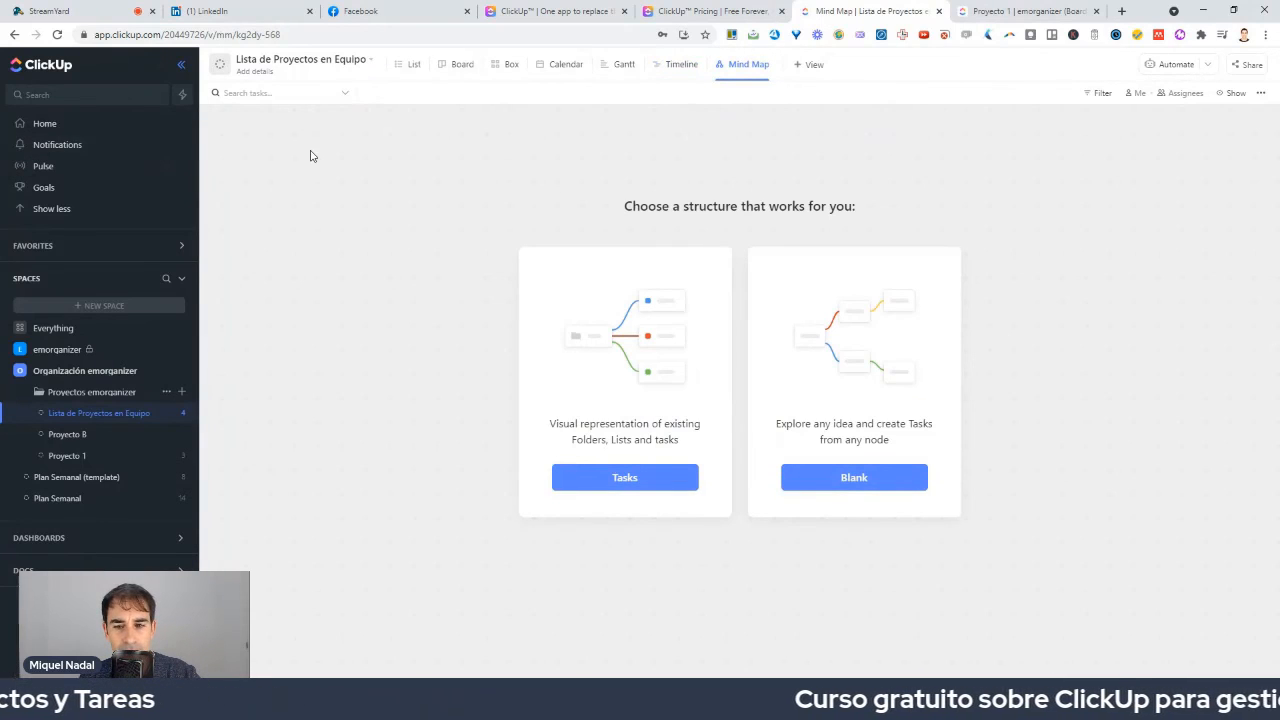
click(855, 479)
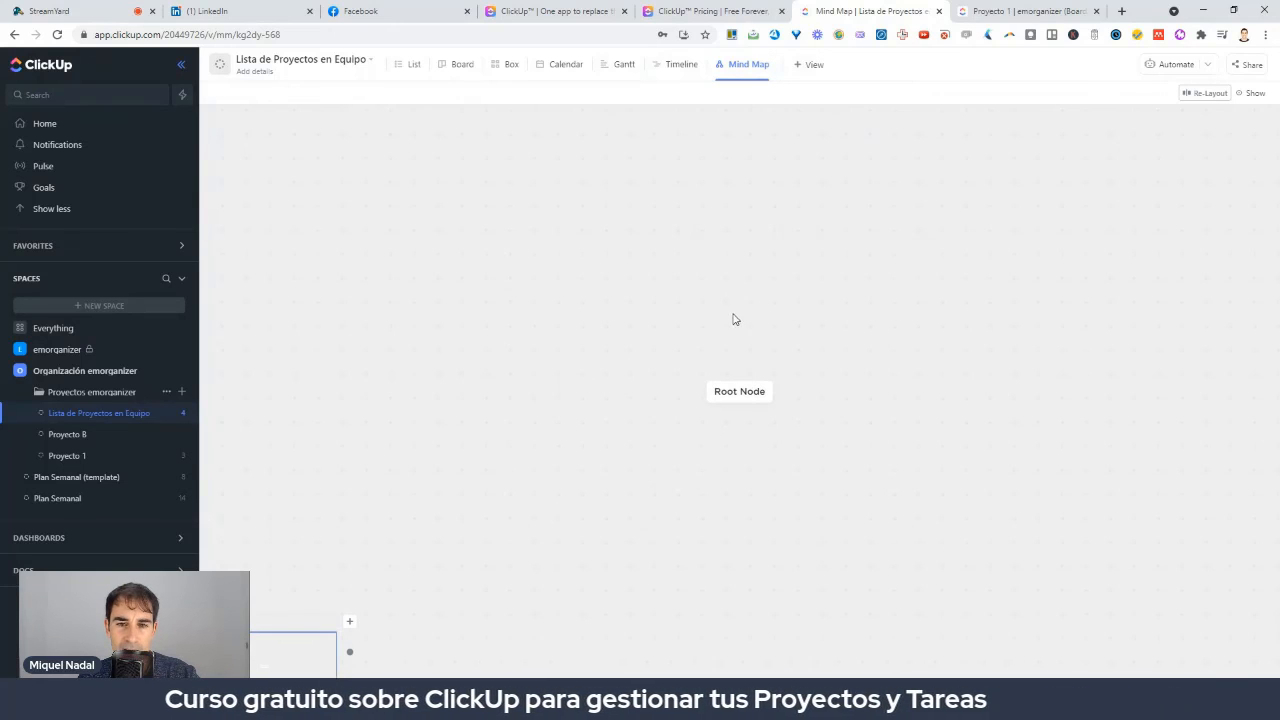
Rename the mind map's root node to 'Ideas Locas' and discard the empty child.
double_click(742, 391)
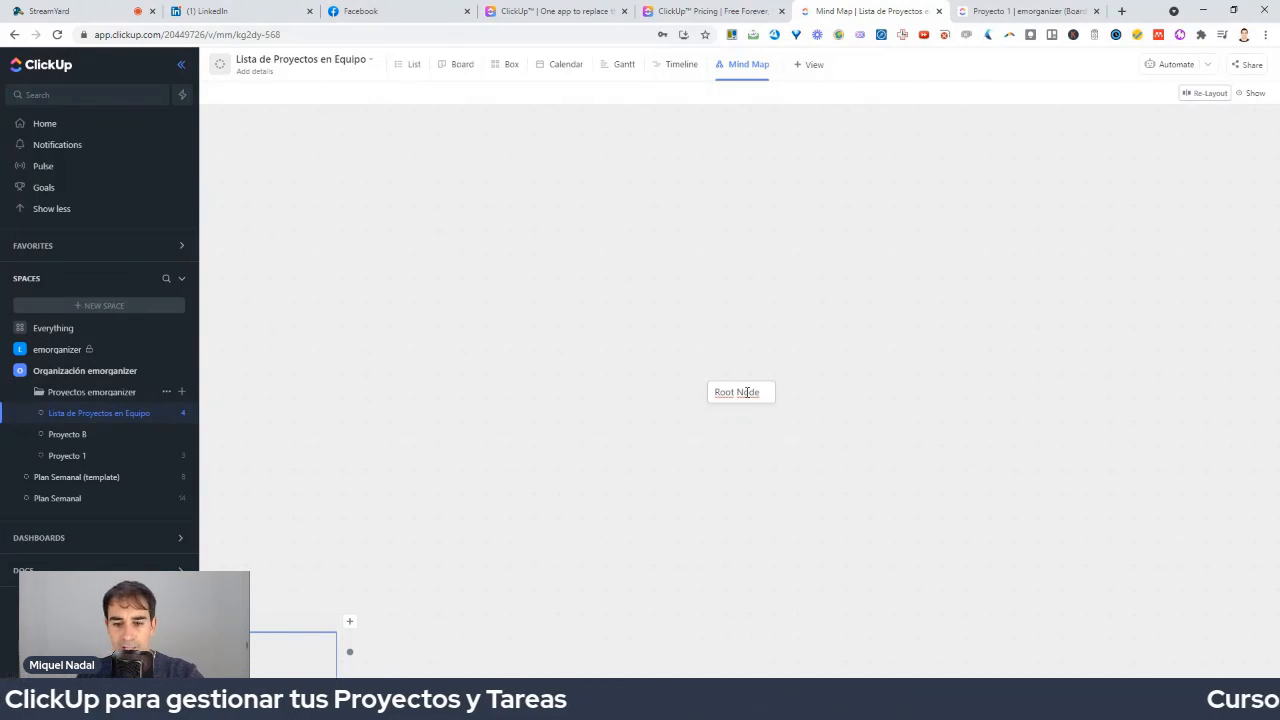
key(BackSpace)
key(BackSpace)
key(BackSpace)
key(BackSpace)
key(BackSpace)
key(BackSpace)
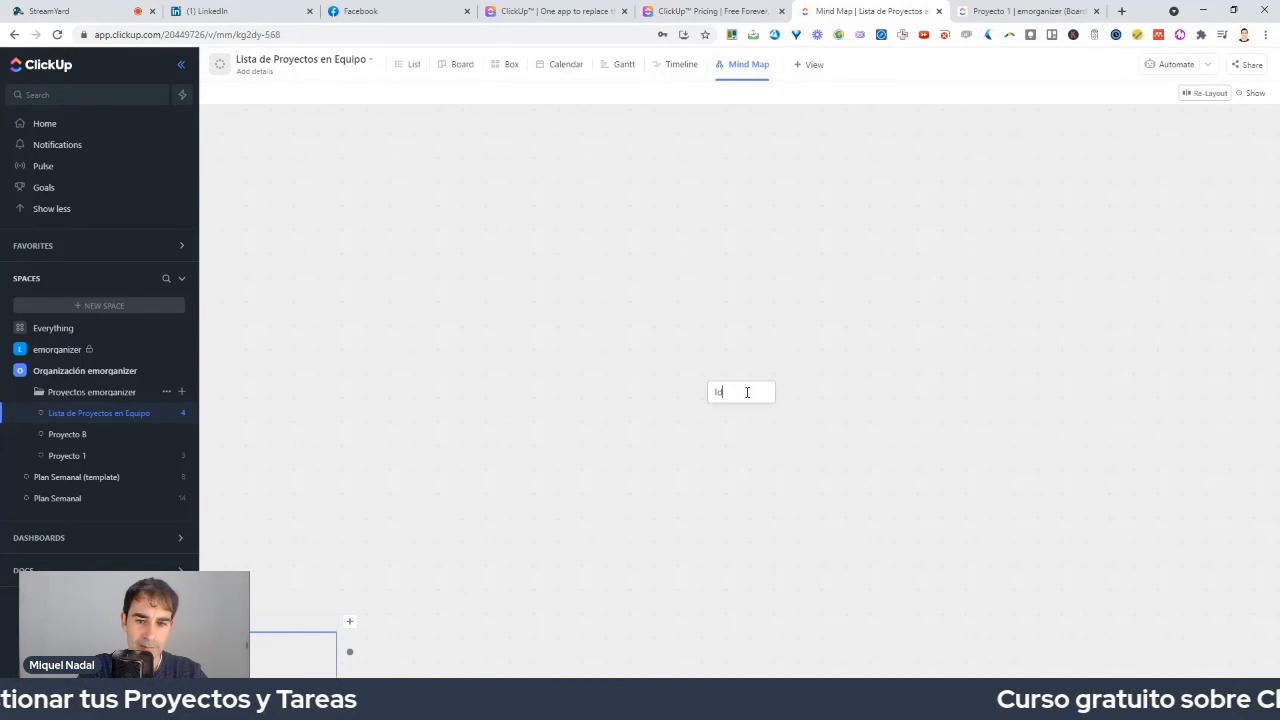
key(Tab)
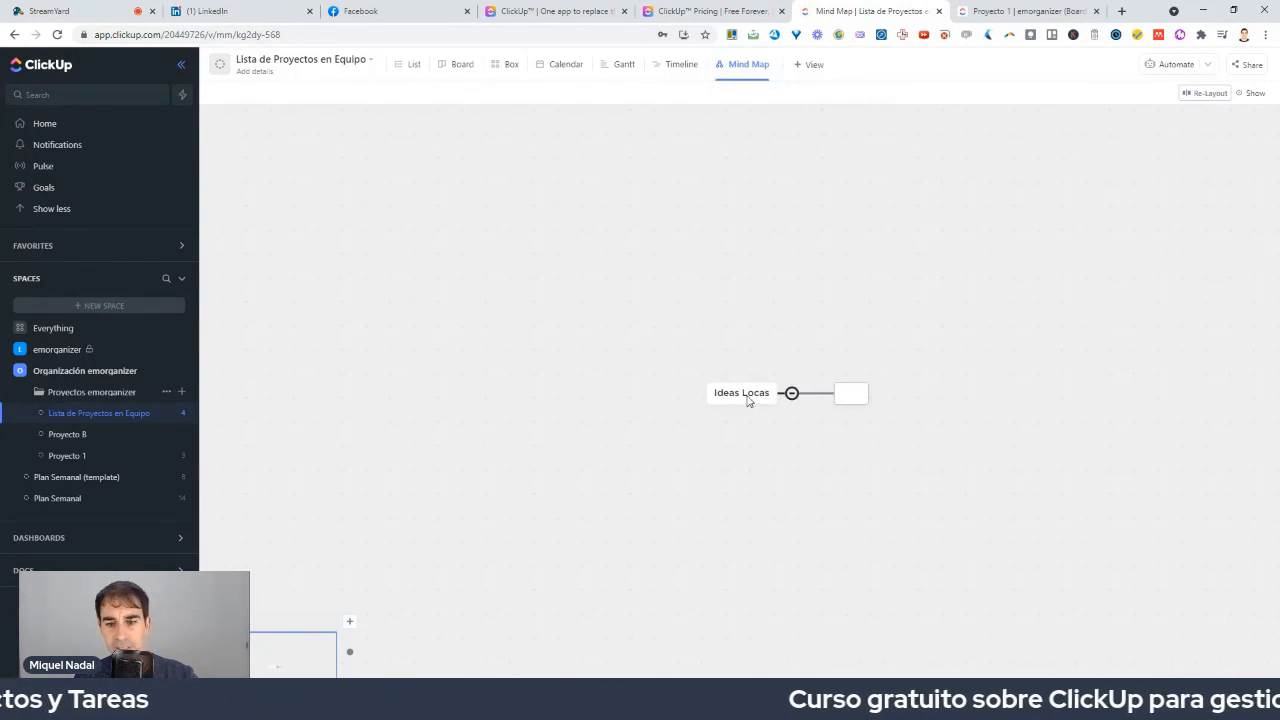
click(874, 358)
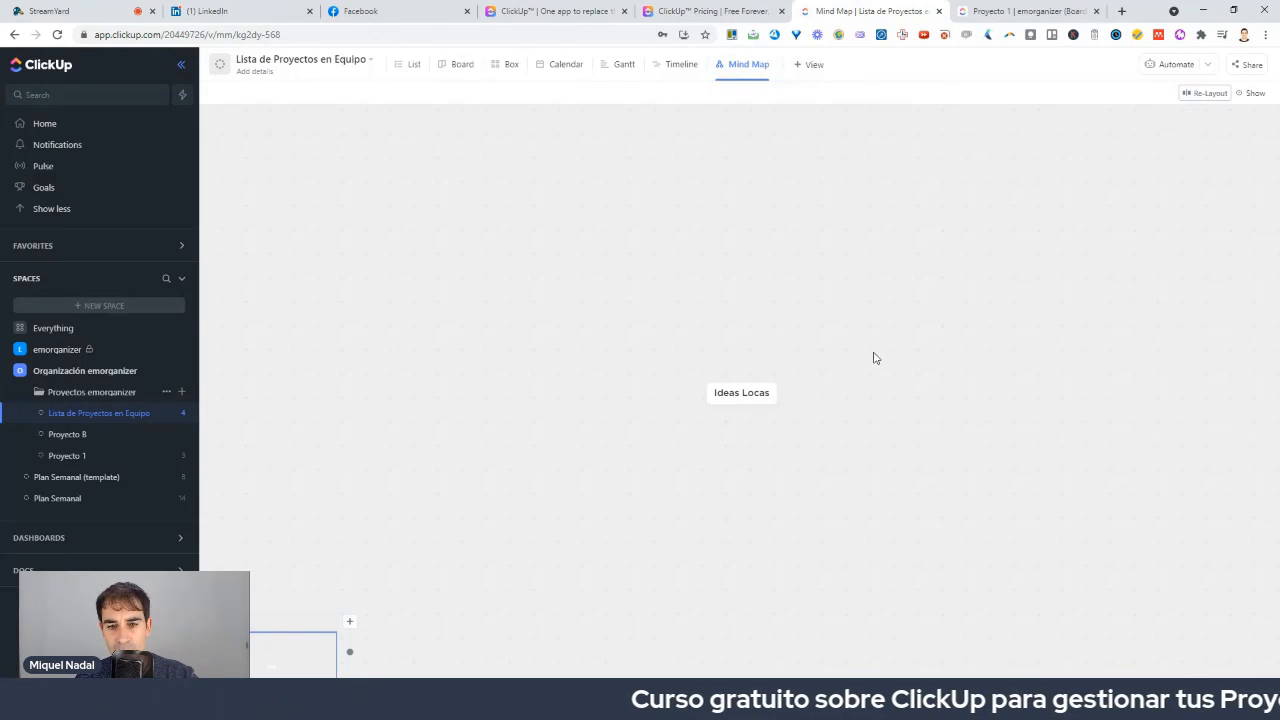
Add two child ideas, 'Idea loca 1' and 'Idea loca 2', under Ideas Locas.
click(790, 394)
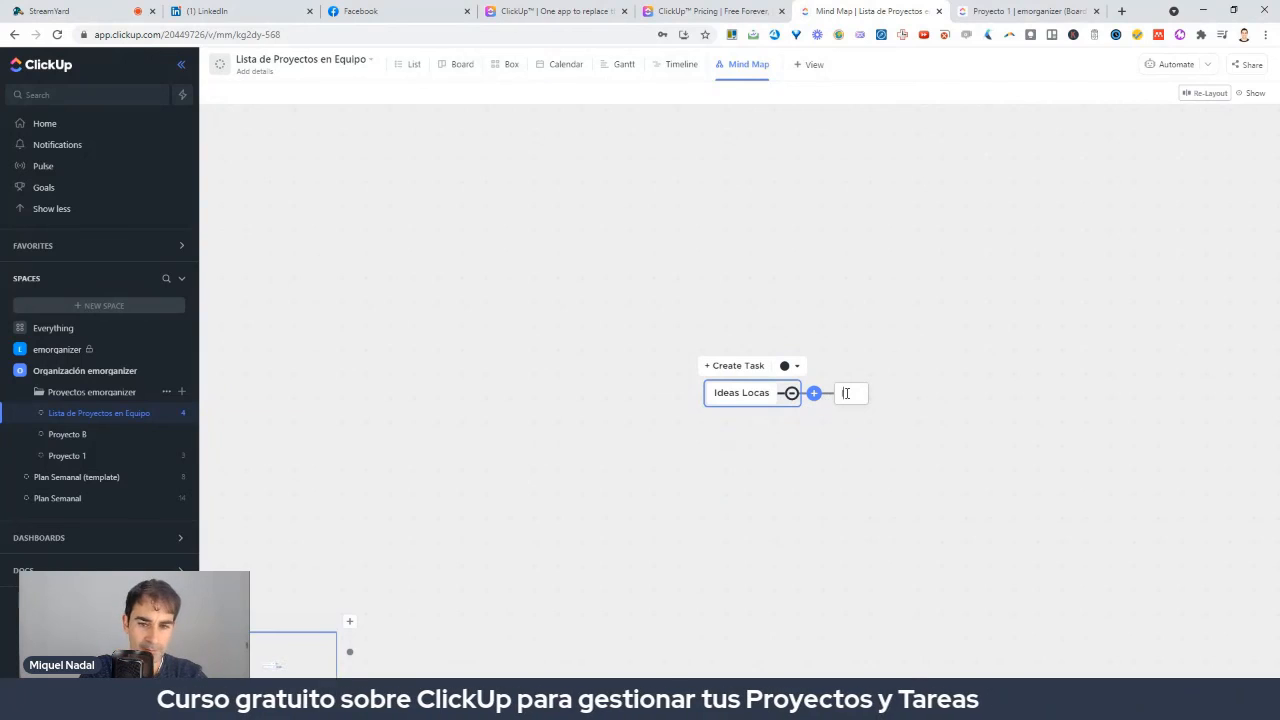
text(Idea loca 1)
key(Return)
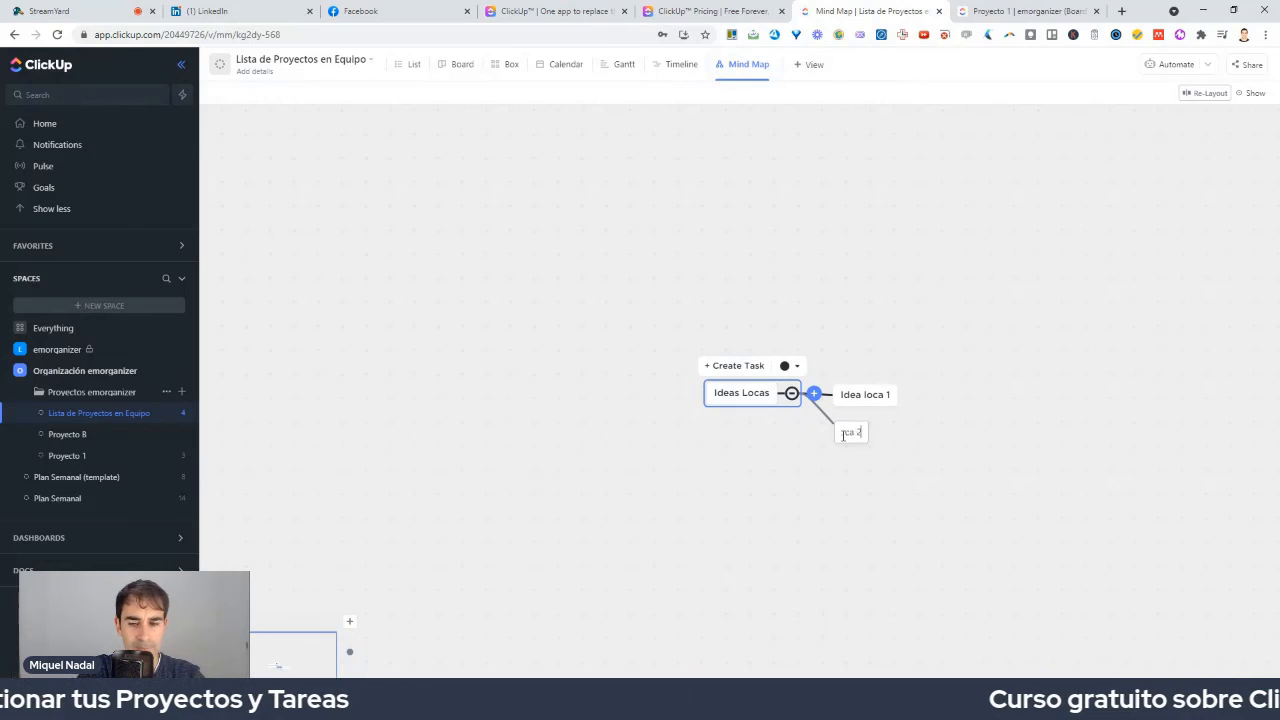
text(Idea loca 2)
key(Return)
key(Escape)
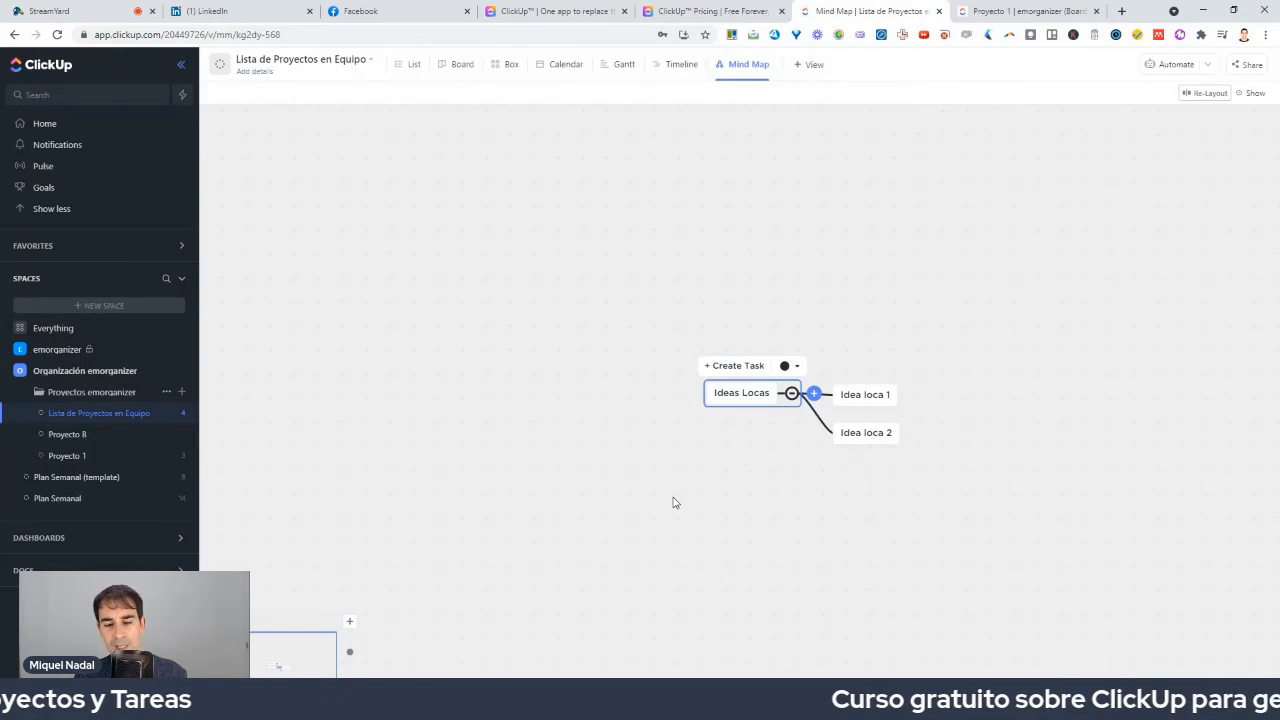
Create Ideas Locas as a task in Proyecto 8, then go to the Home page.
click(723, 367)
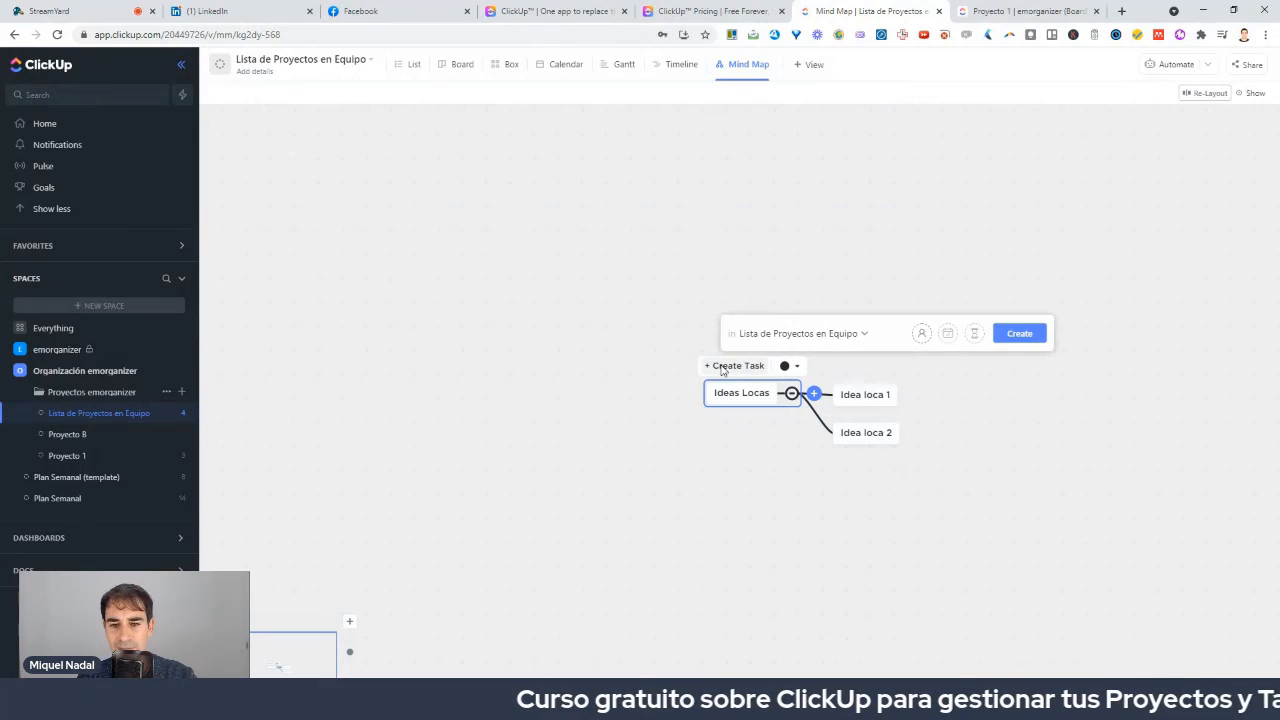
click(850, 336)
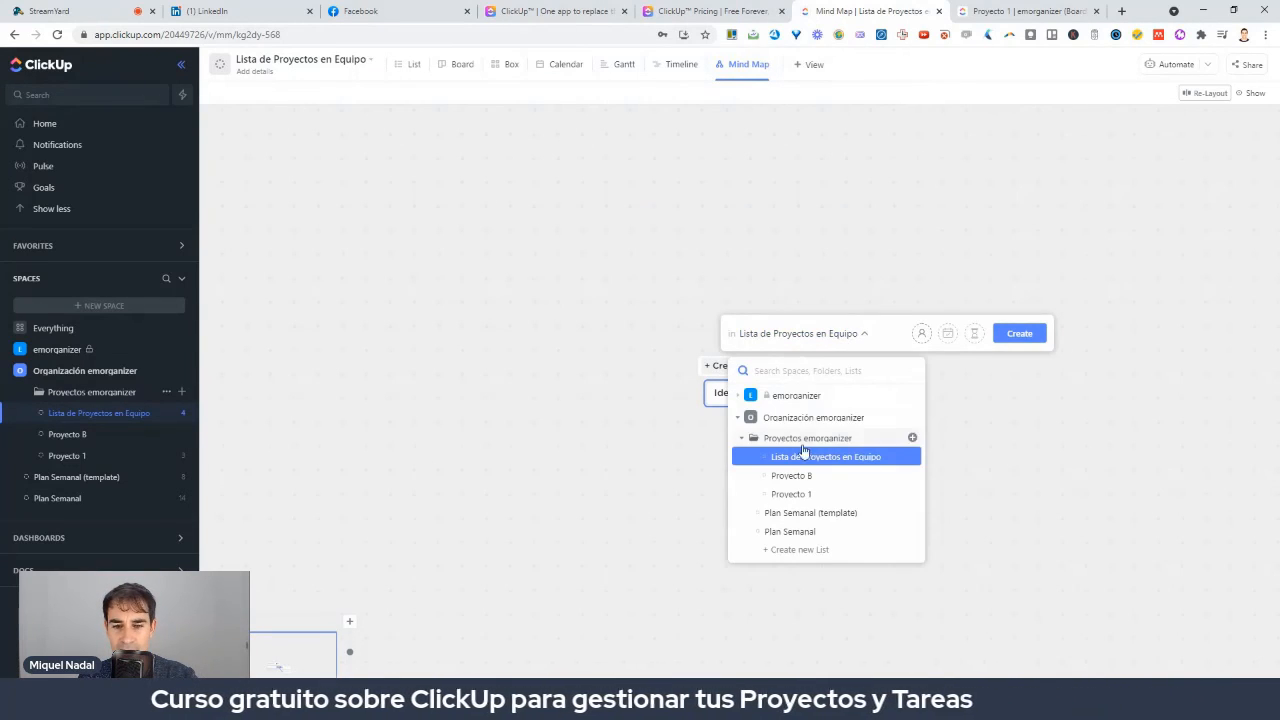
click(804, 480)
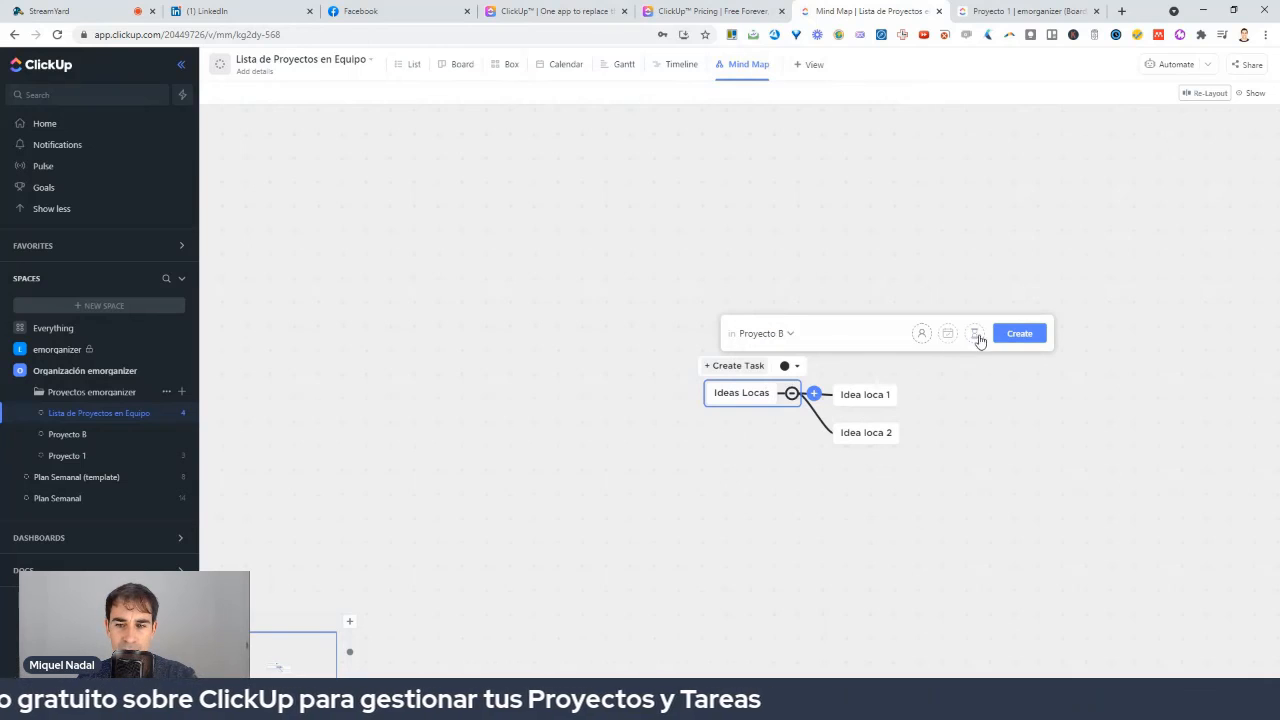
click(1015, 335)
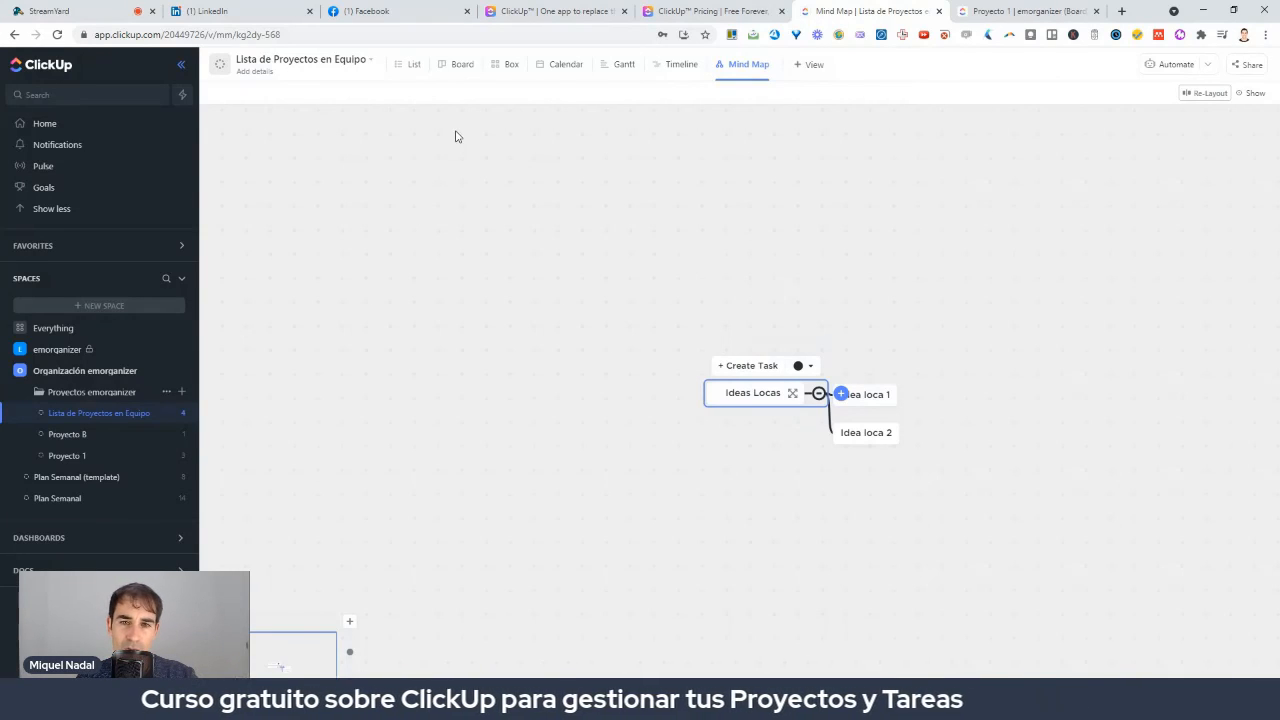
click(77, 124)
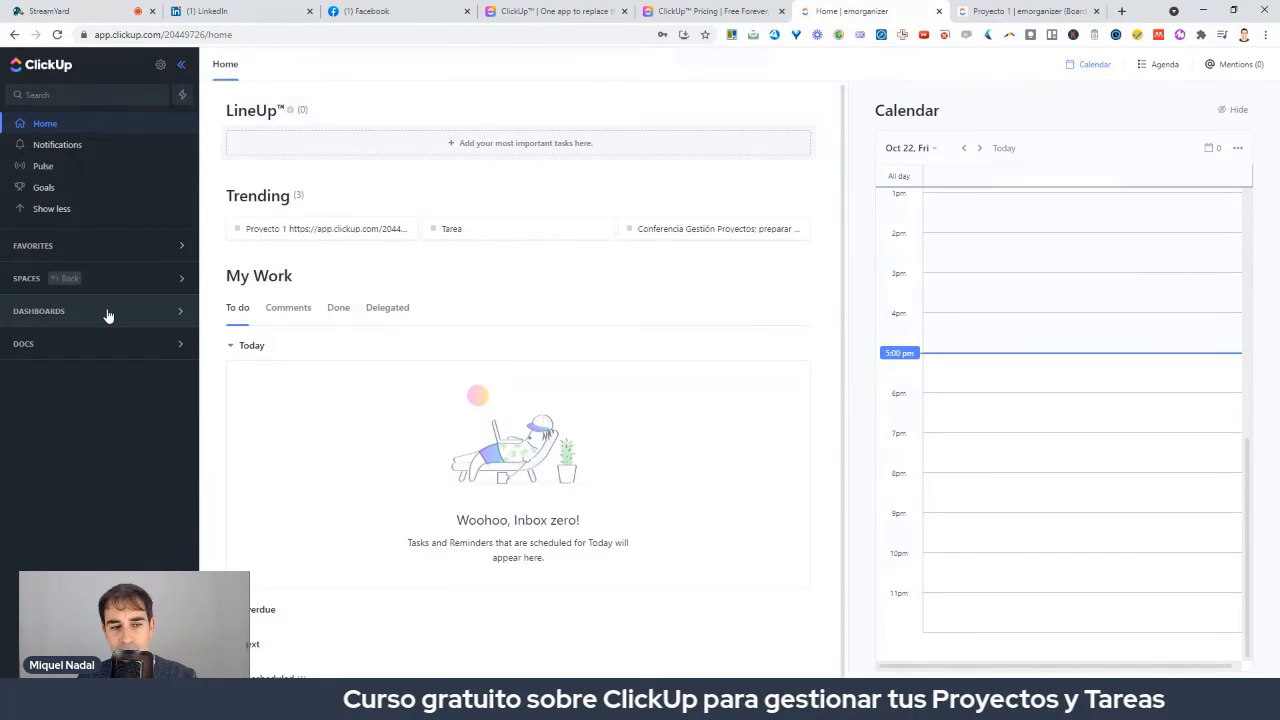
Expand My dashboards, open the existing Dashboard, and create the new Dashboard1 beside it.
mouse_move(93, 304)
mouse_down()
mouse_move(20, 340)
mouse_move(90, 290)
mouse_up()
click(45, 313)
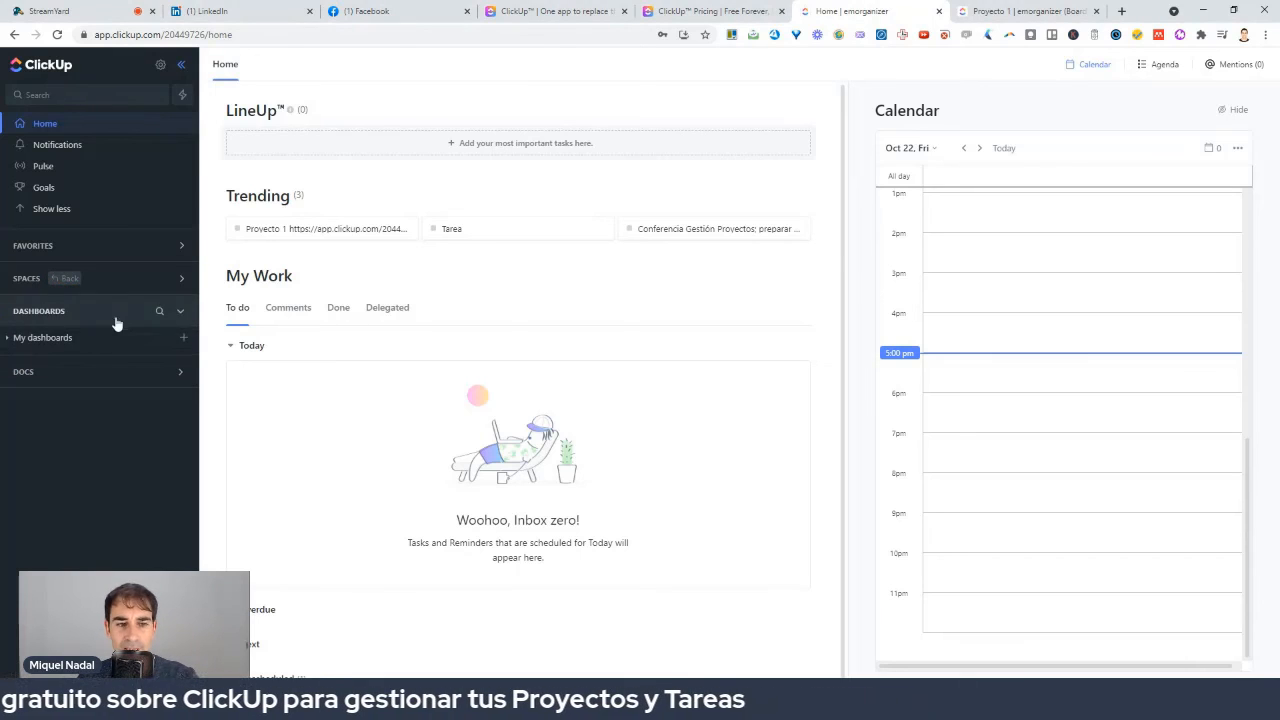
click(53, 342)
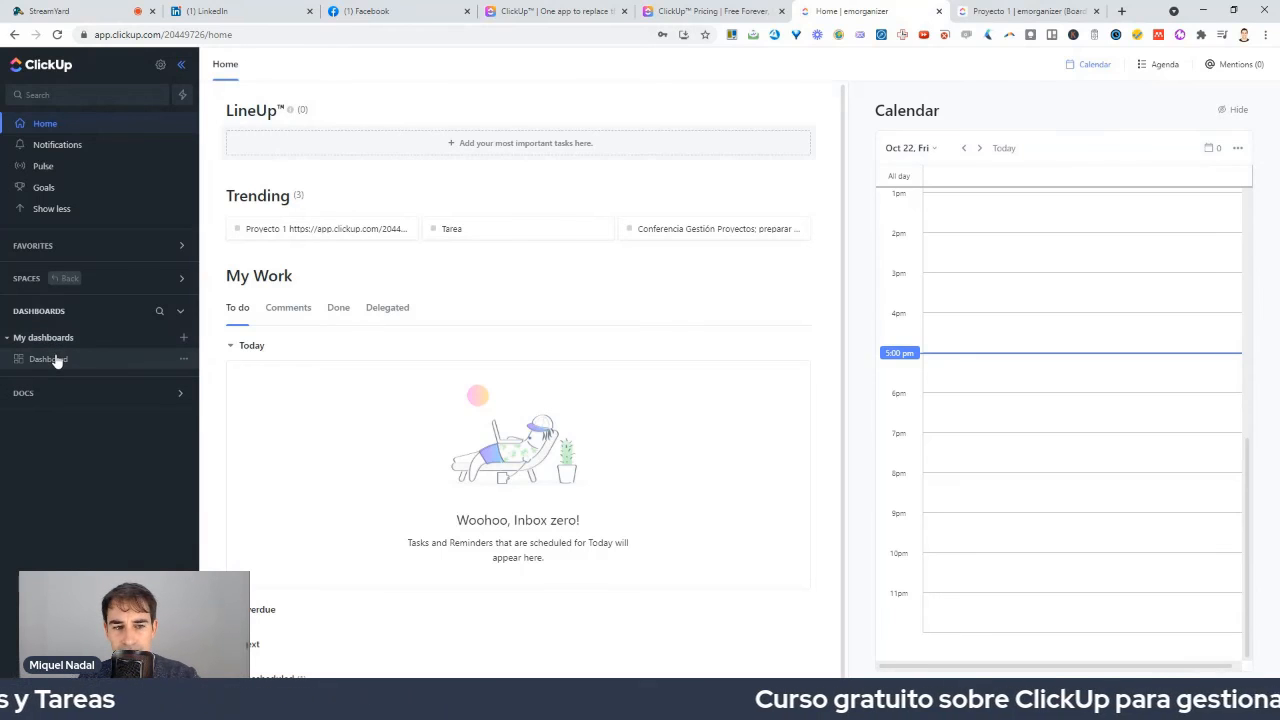
click(50, 359)
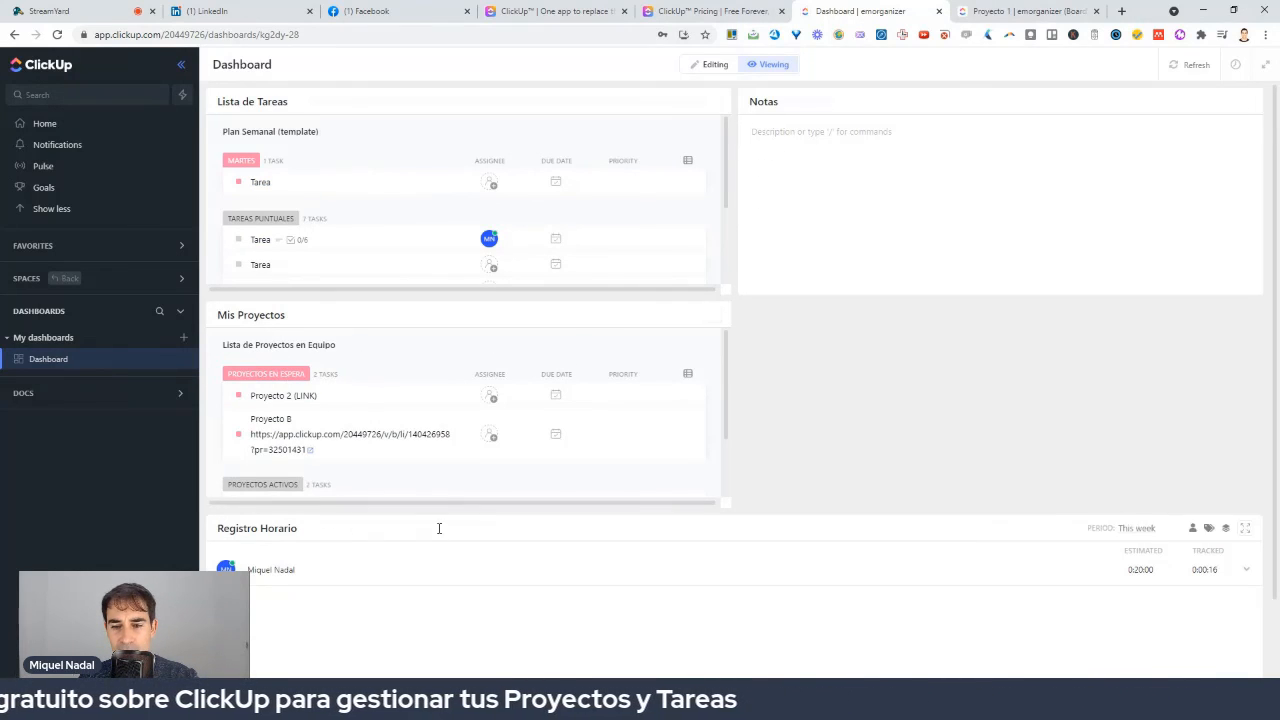
click(184, 340)
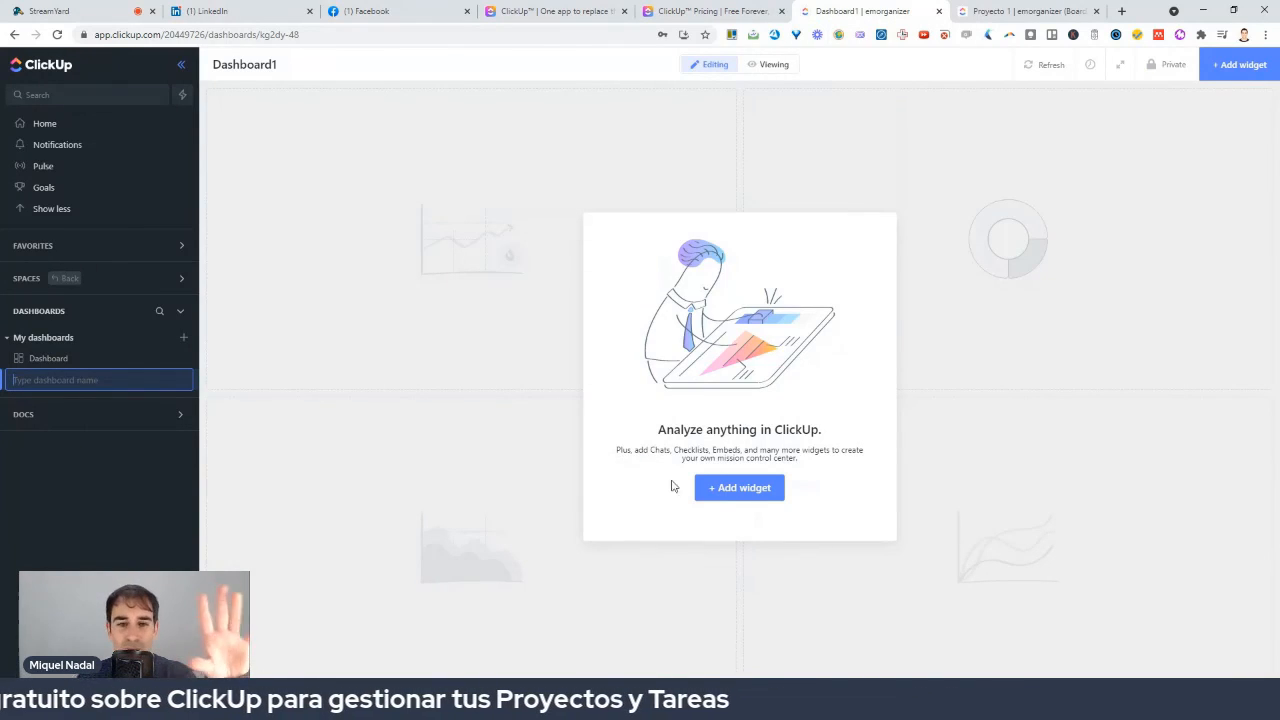
Add a Task List widget named Lista de Tareas with Plan Semanal as its location.
click(745, 489)
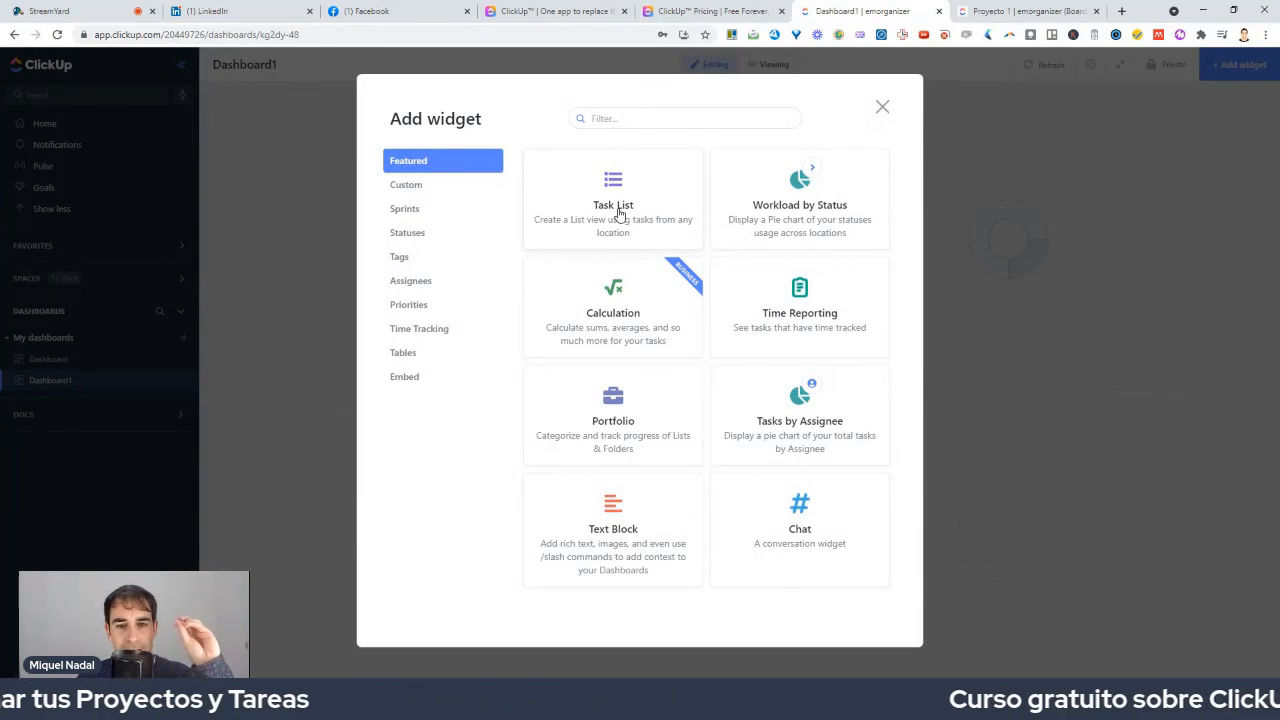
click(613, 200)
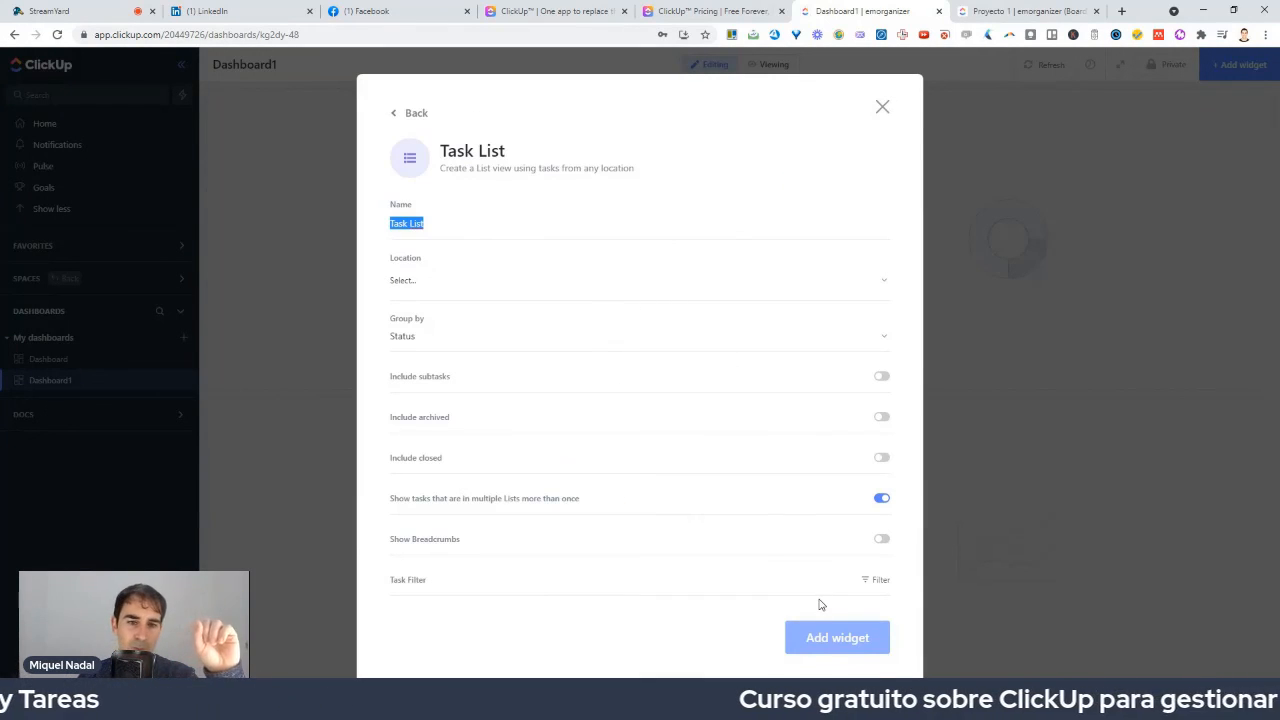
text(Lista de Tareas)
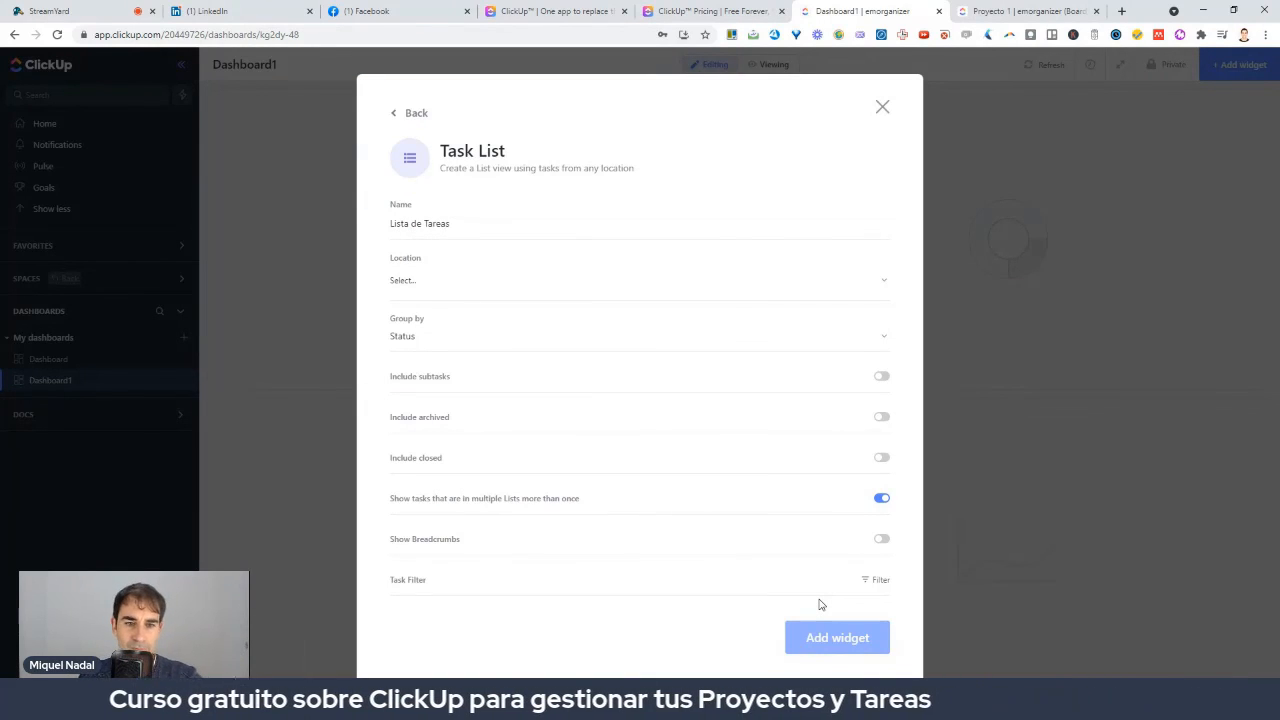
click(455, 285)
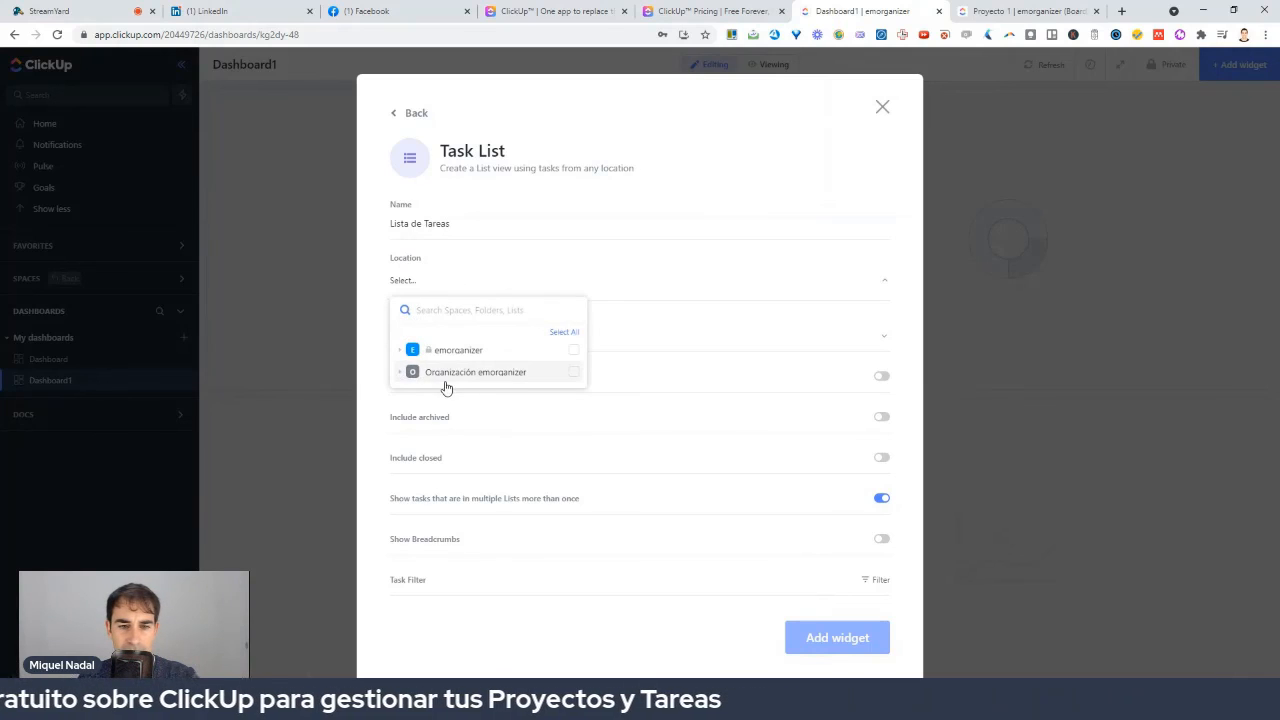
click(446, 375)
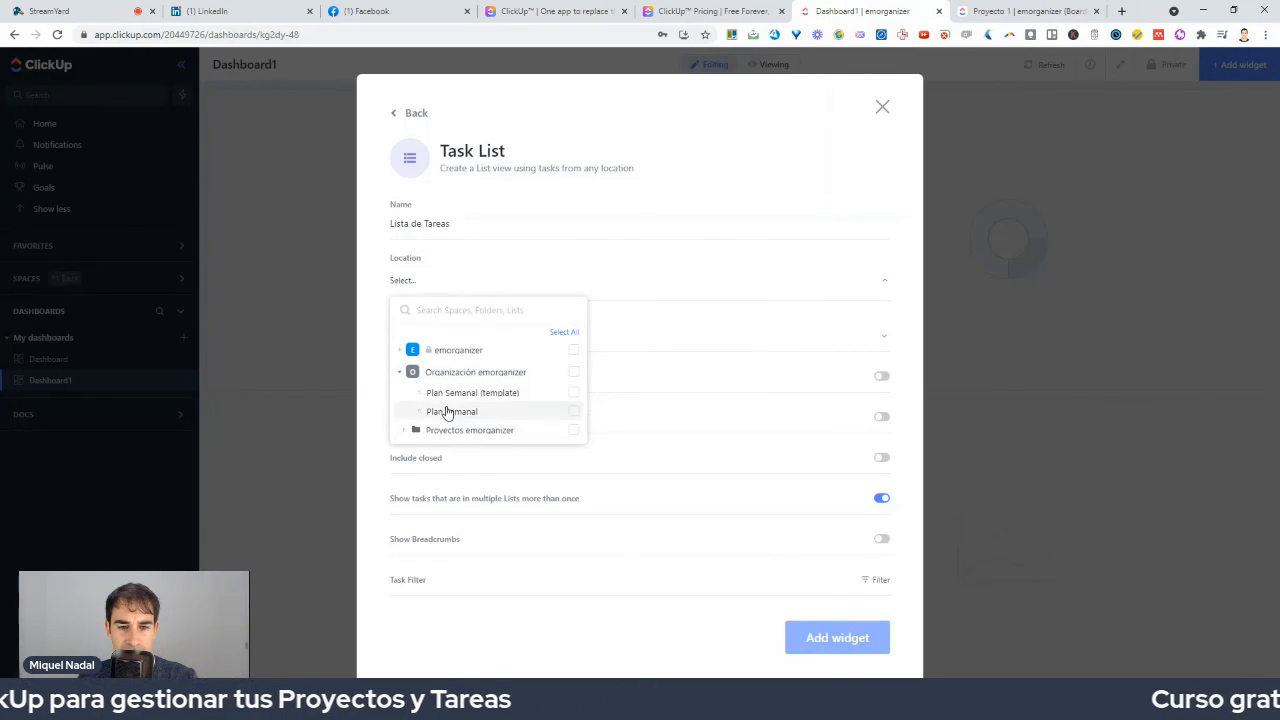
click(453, 412)
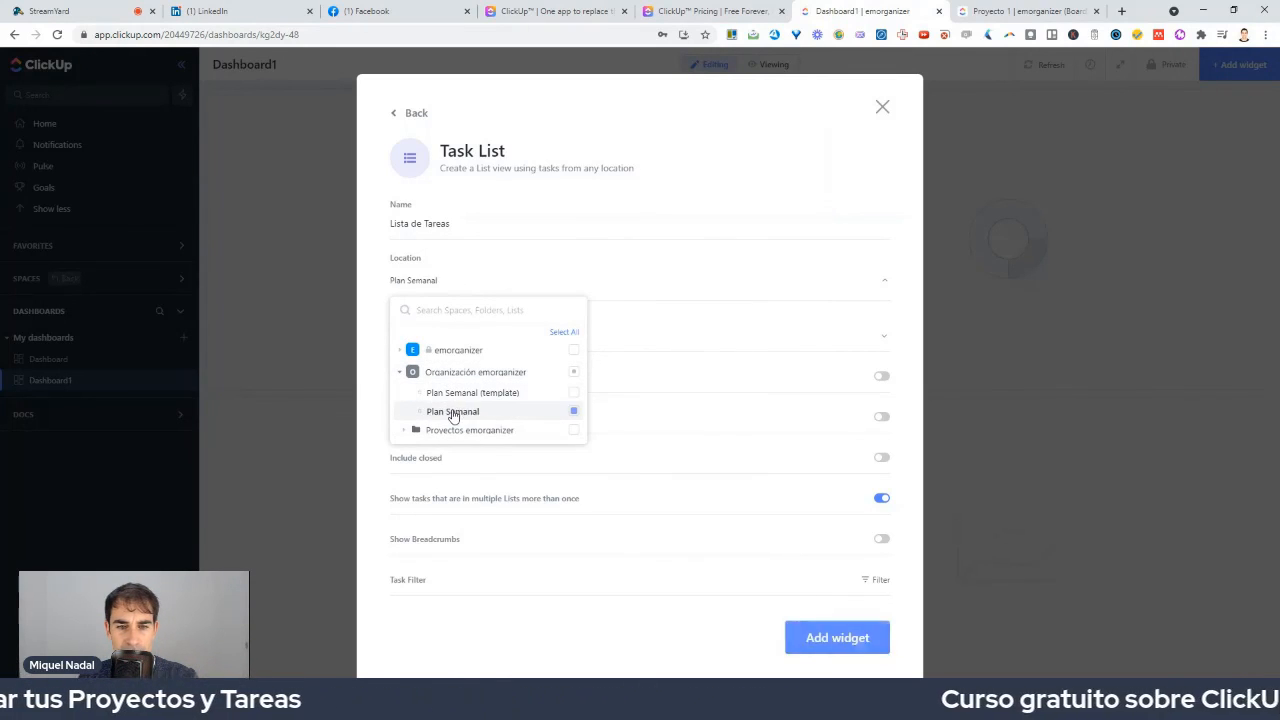
click(820, 652)
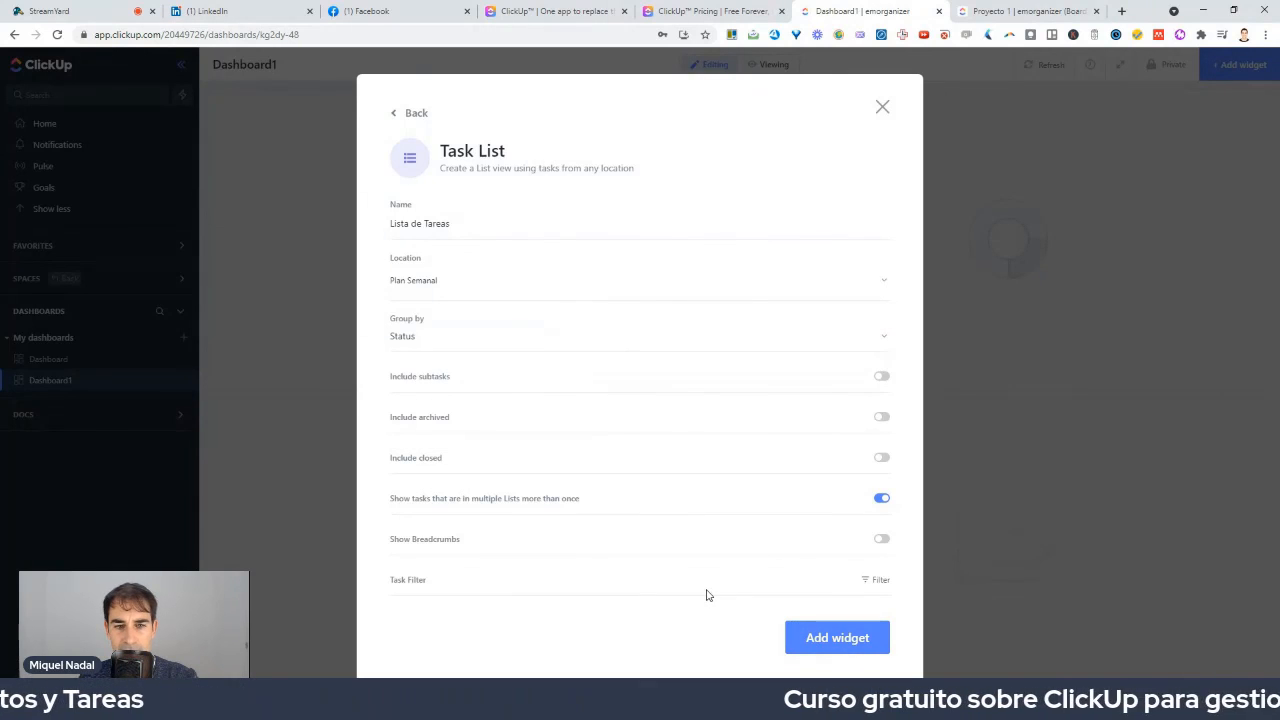
click(829, 635)
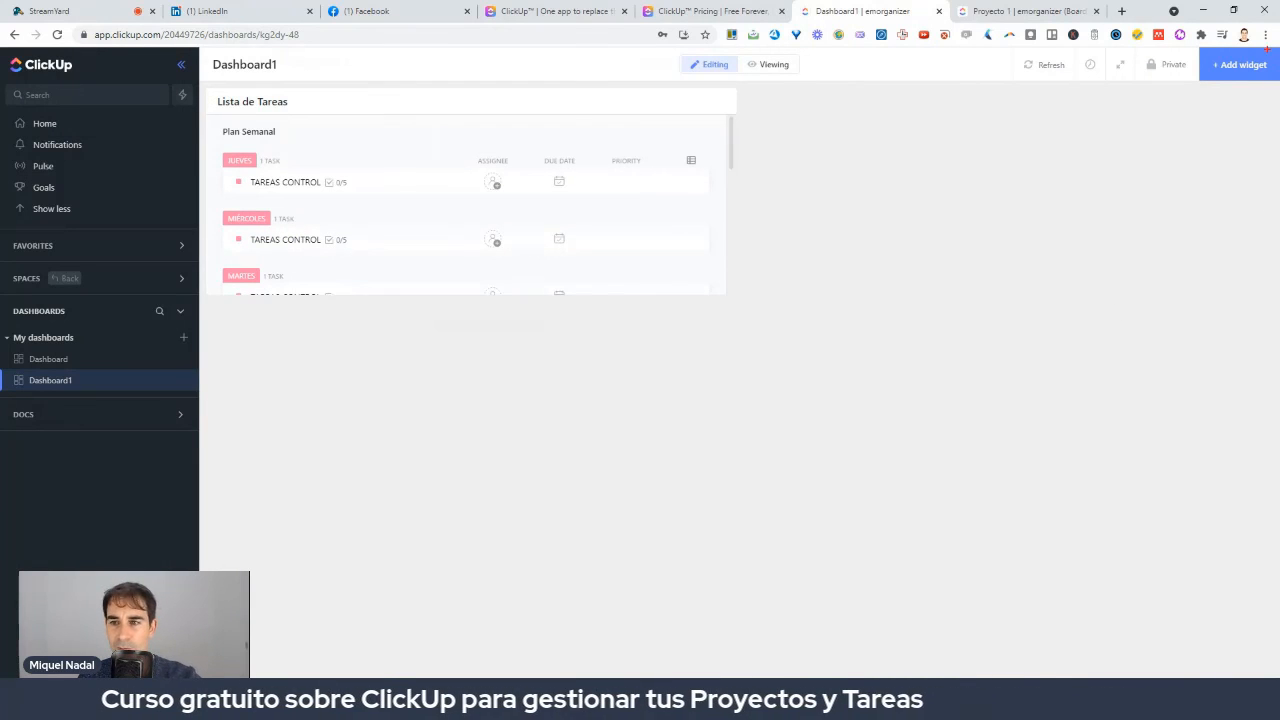
mouse_move(1267, 48)
mouse_down()
mouse_move(1196, 104)
mouse_move(1262, 56)
mouse_up()
key(Escape)
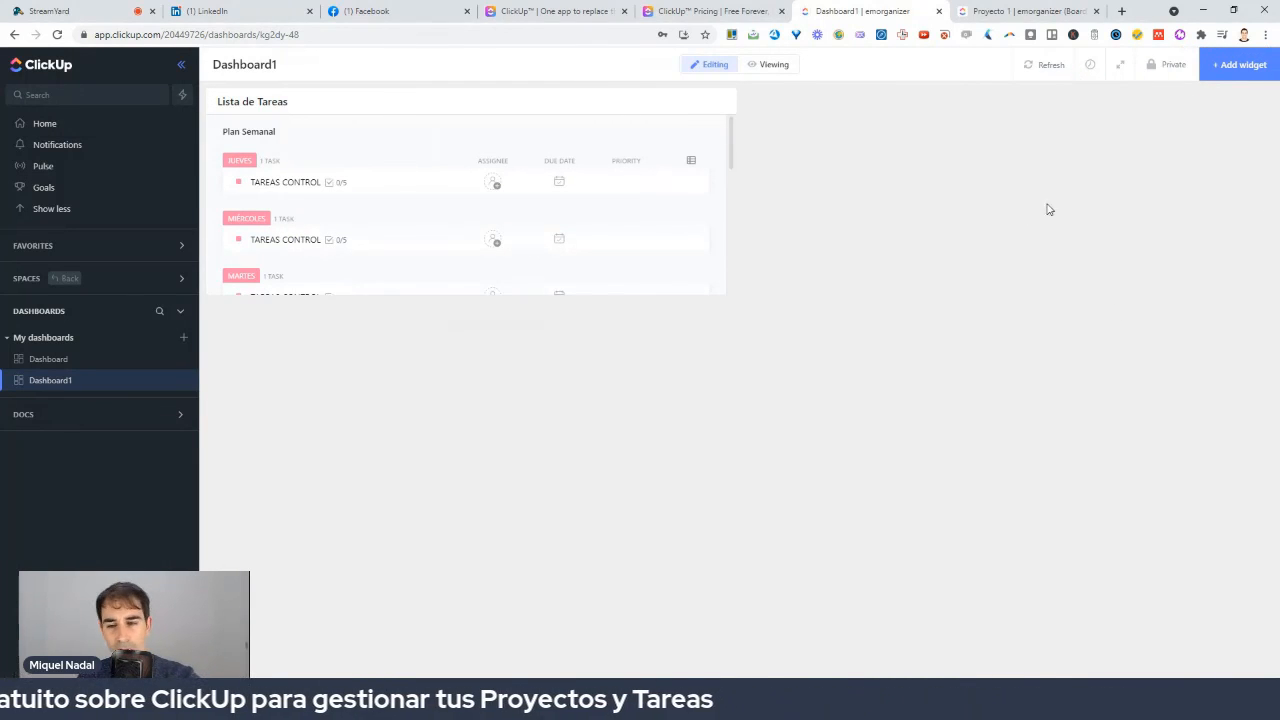
Add a Notas text block widget containing the test note 'ffg'.
click(1229, 64)
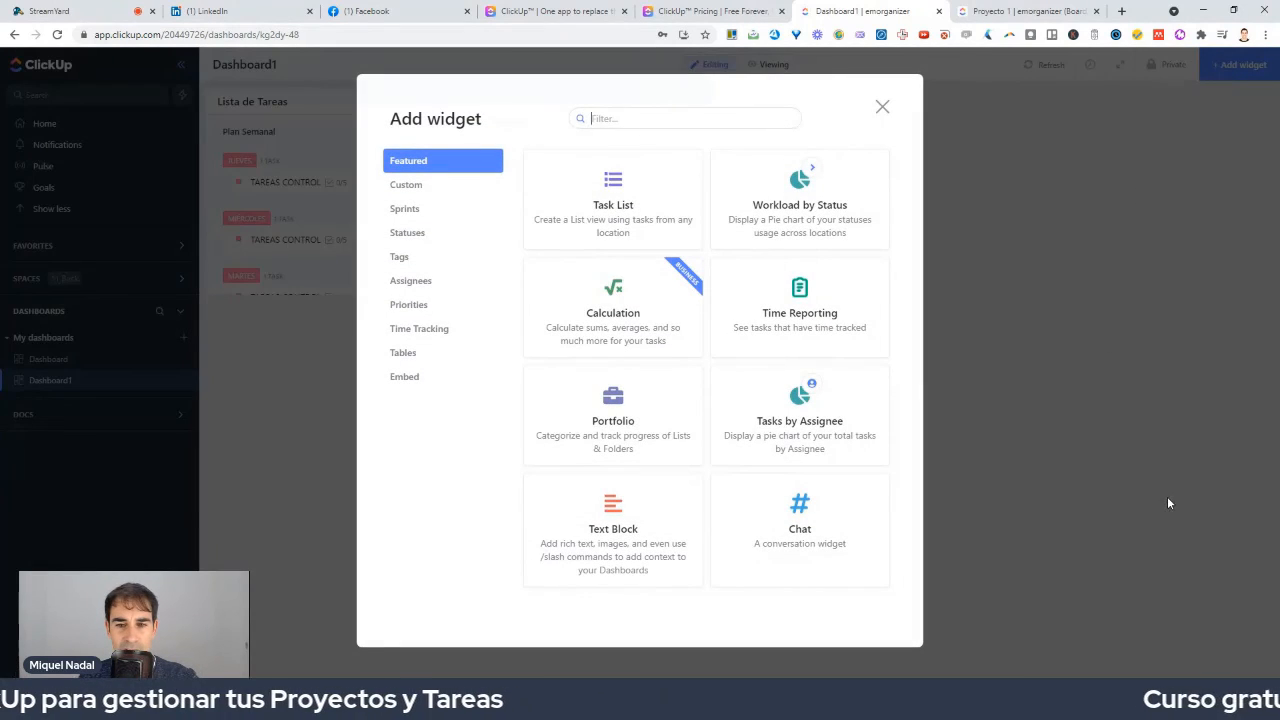
click(622, 530)
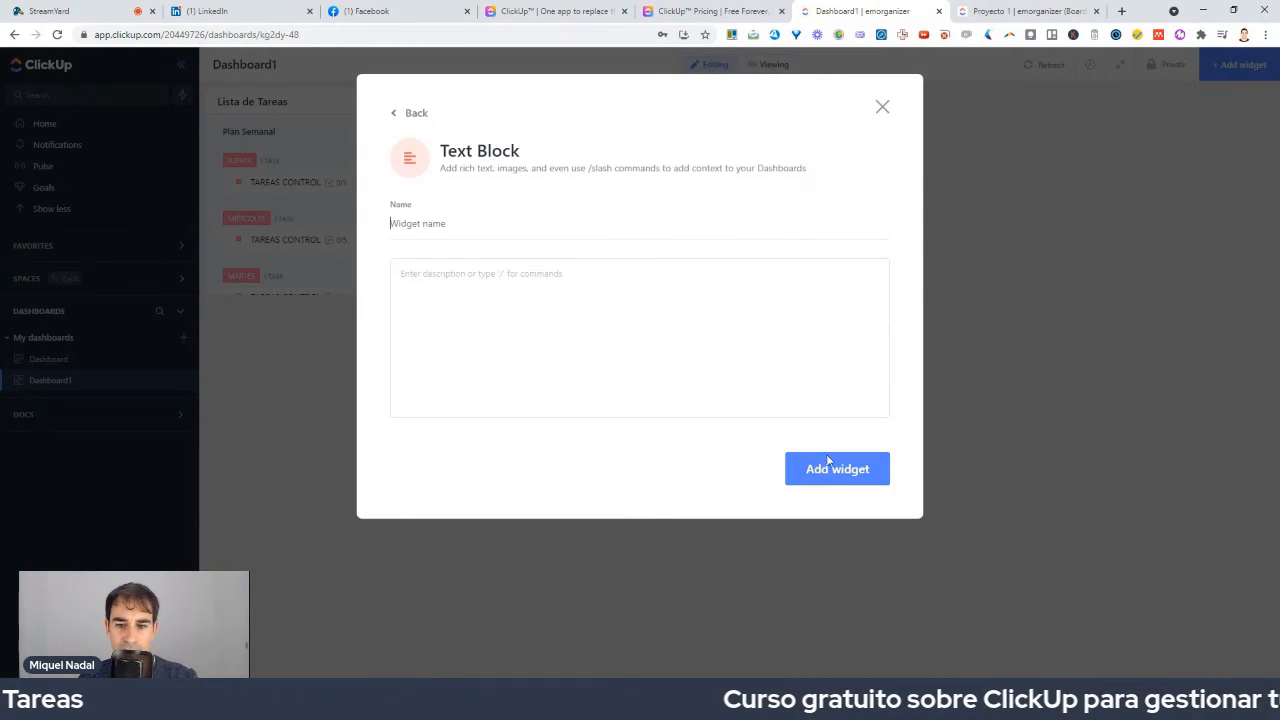
text(No)
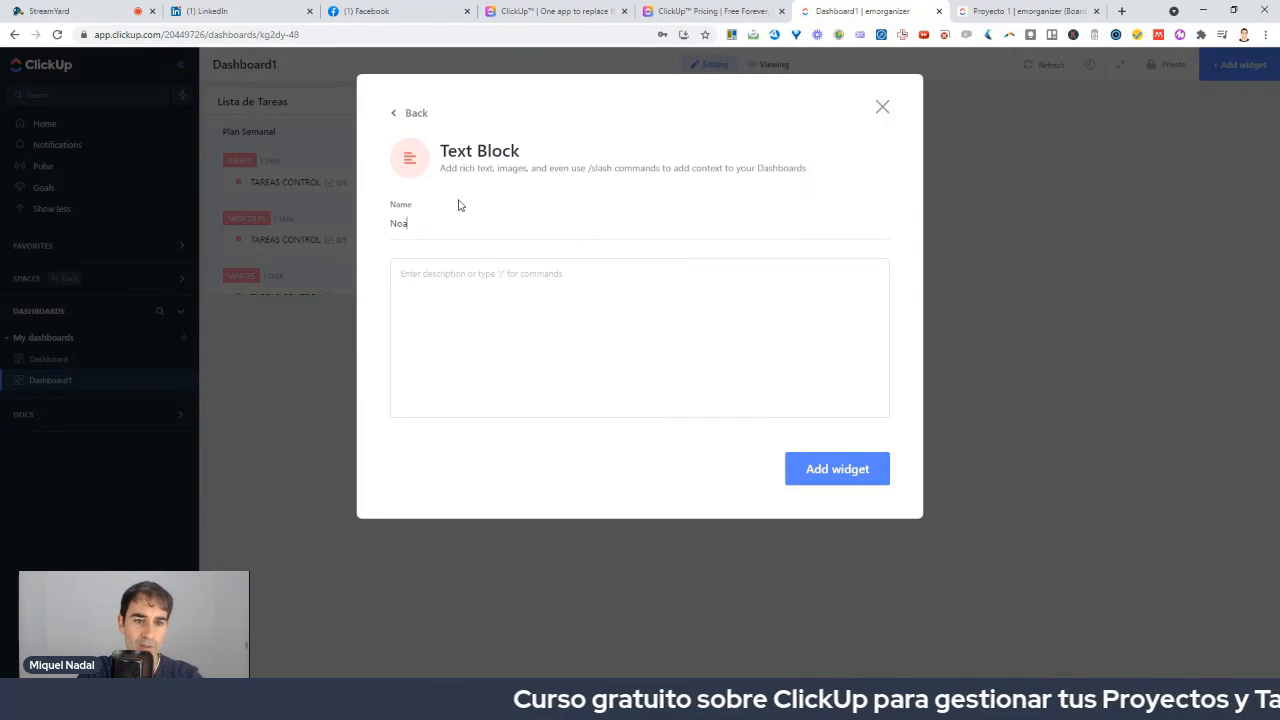
text(tas)
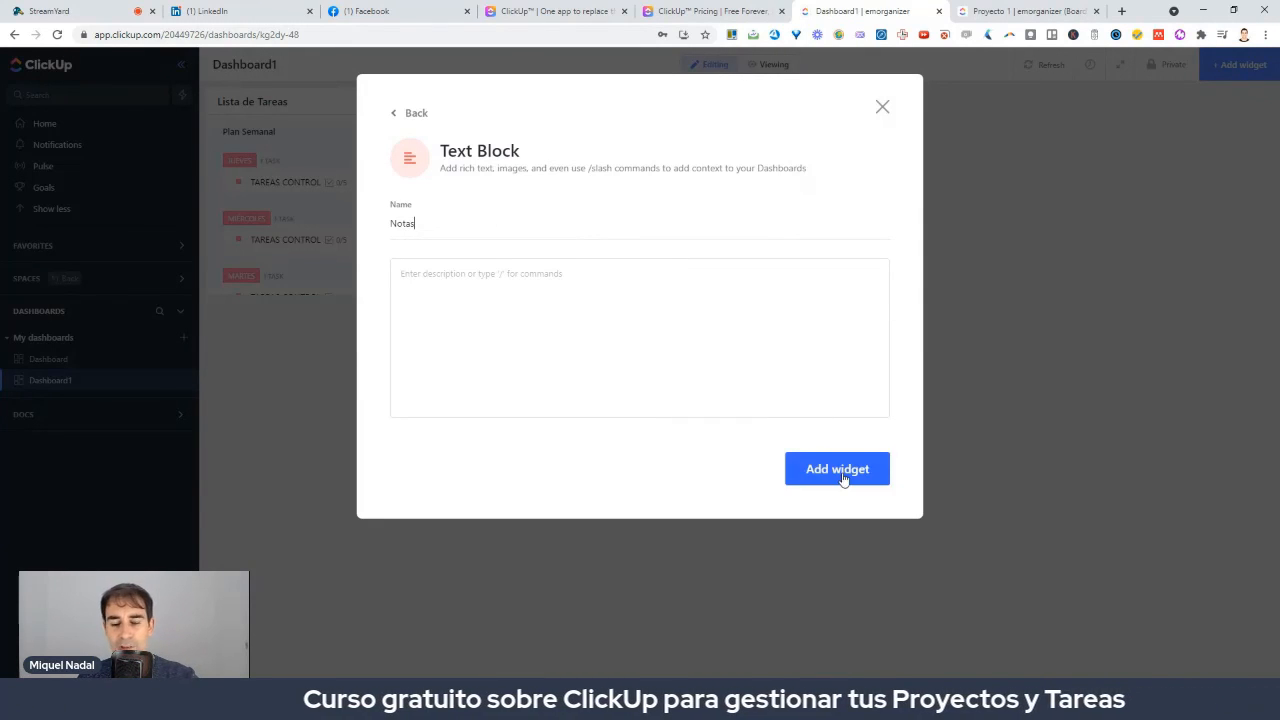
click(842, 477)
text(ffgfgf)
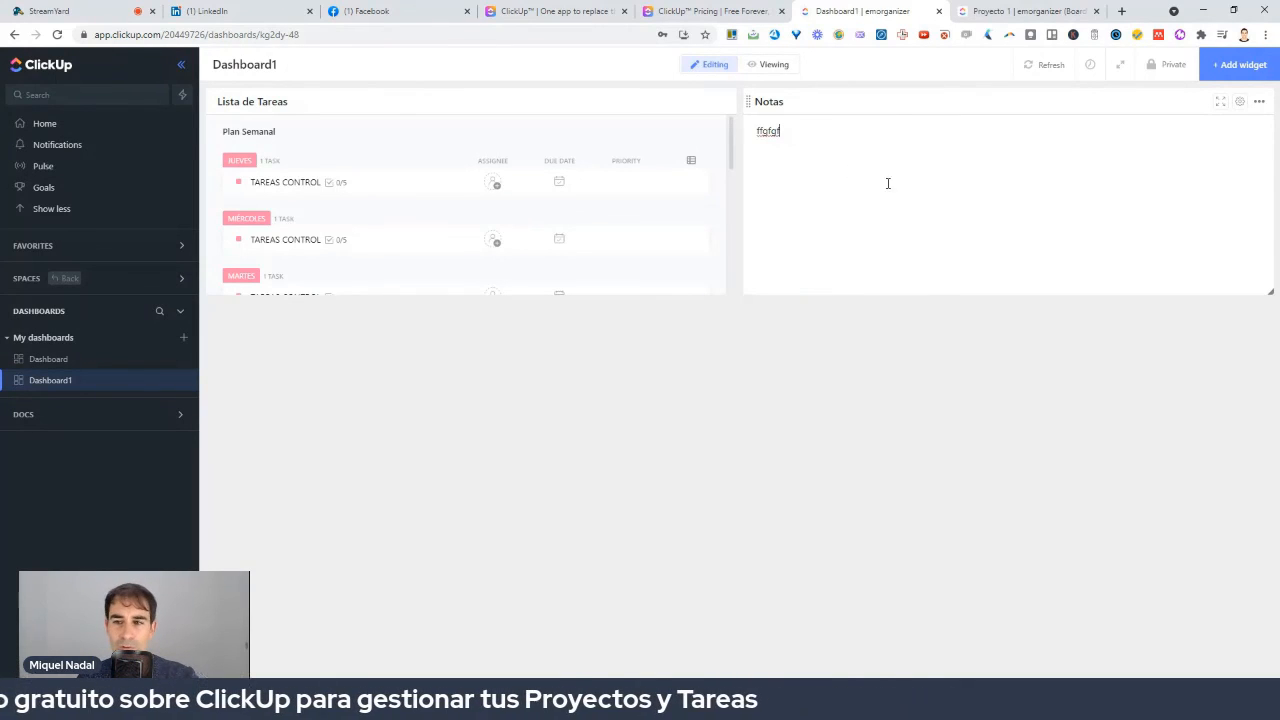
click(1214, 76)
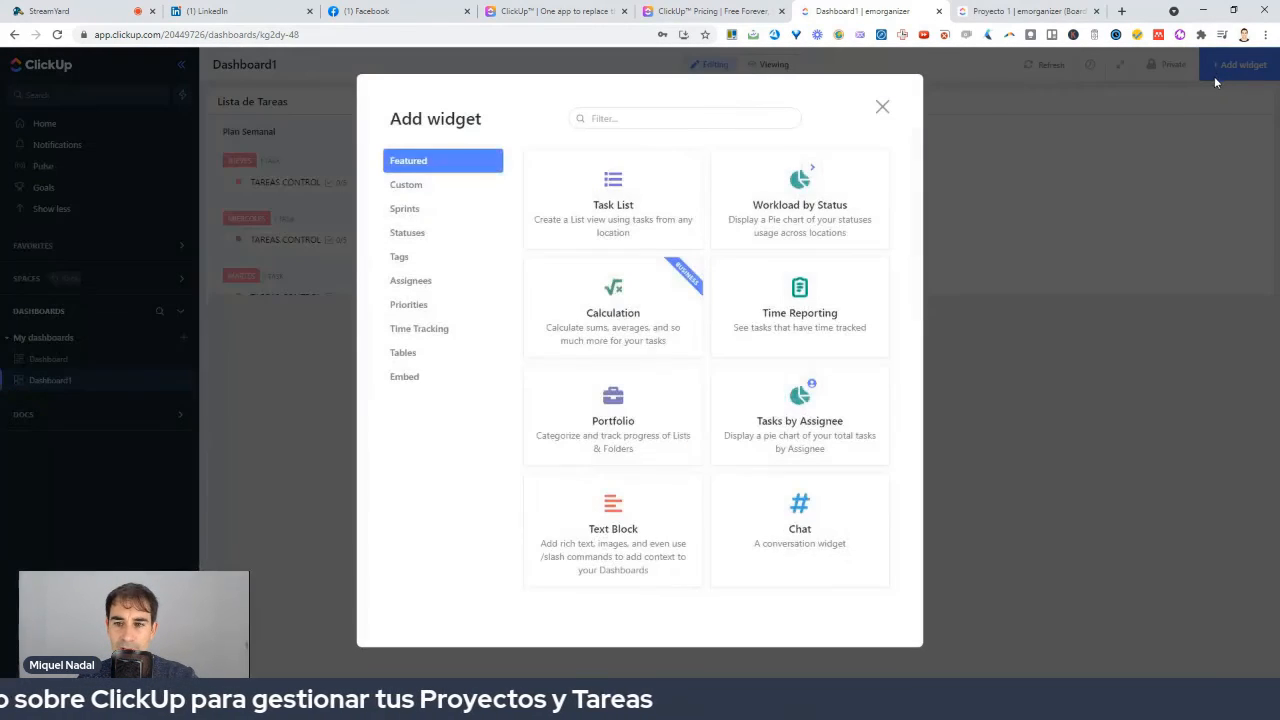
Add a Task List widget named Proyectos sourced from Lista de Proyectos en Equipo.
click(690, 224)
text(Proyectos)
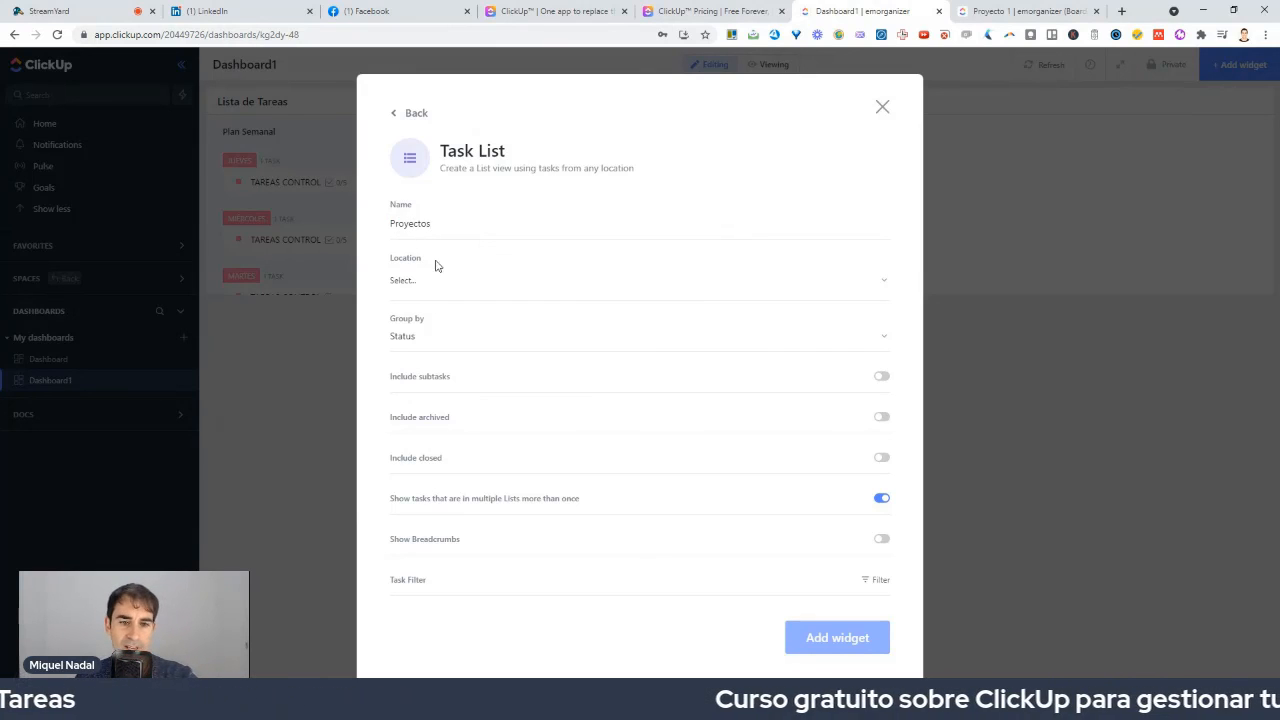
click(437, 292)
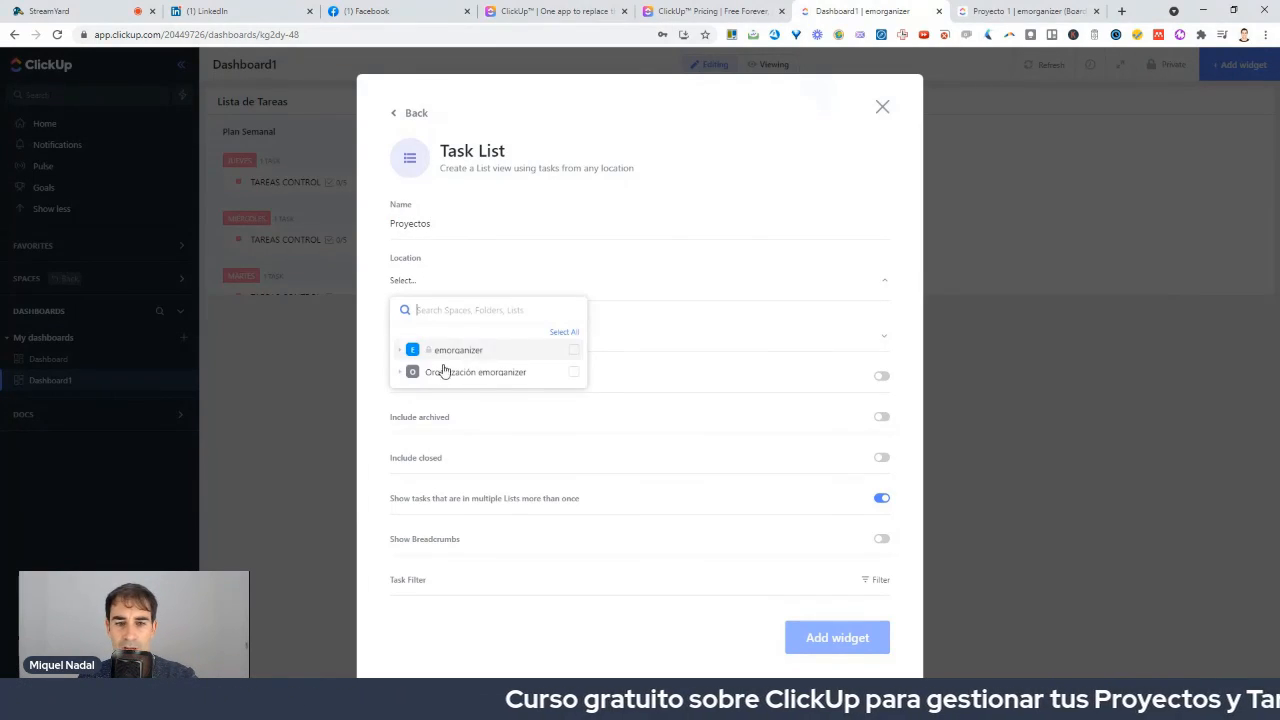
click(400, 372)
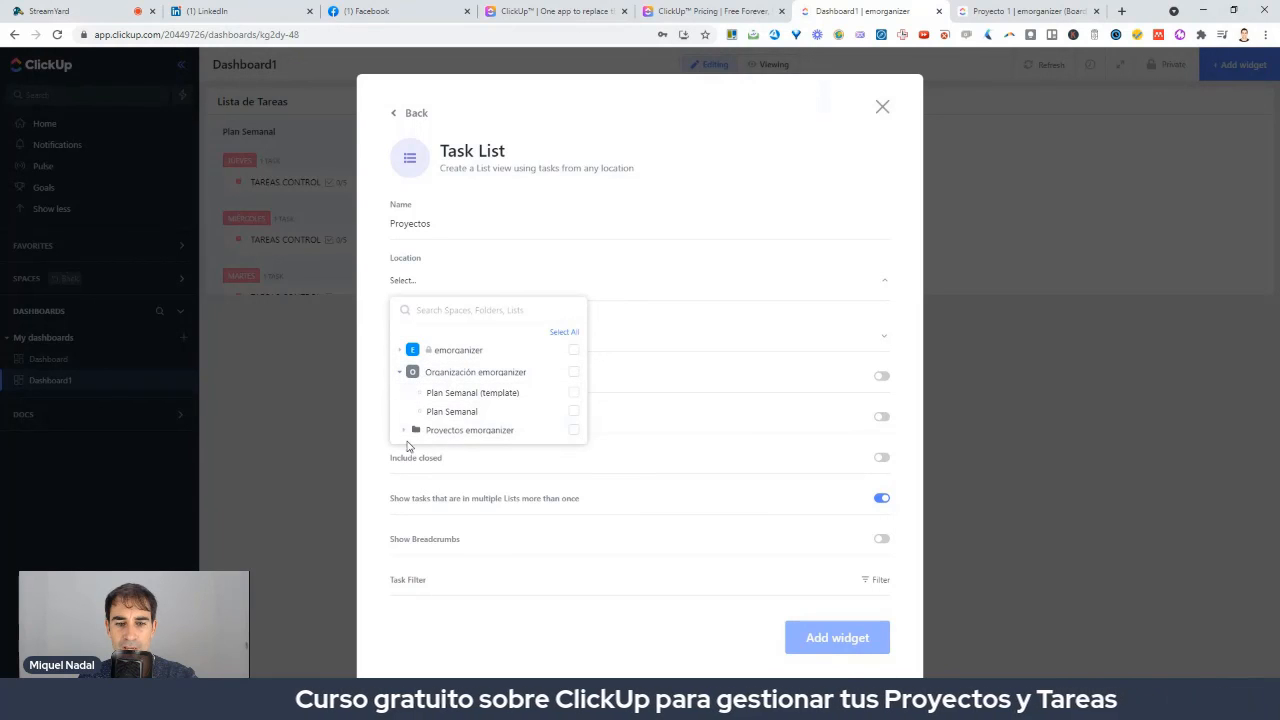
click(404, 431)
click(461, 450)
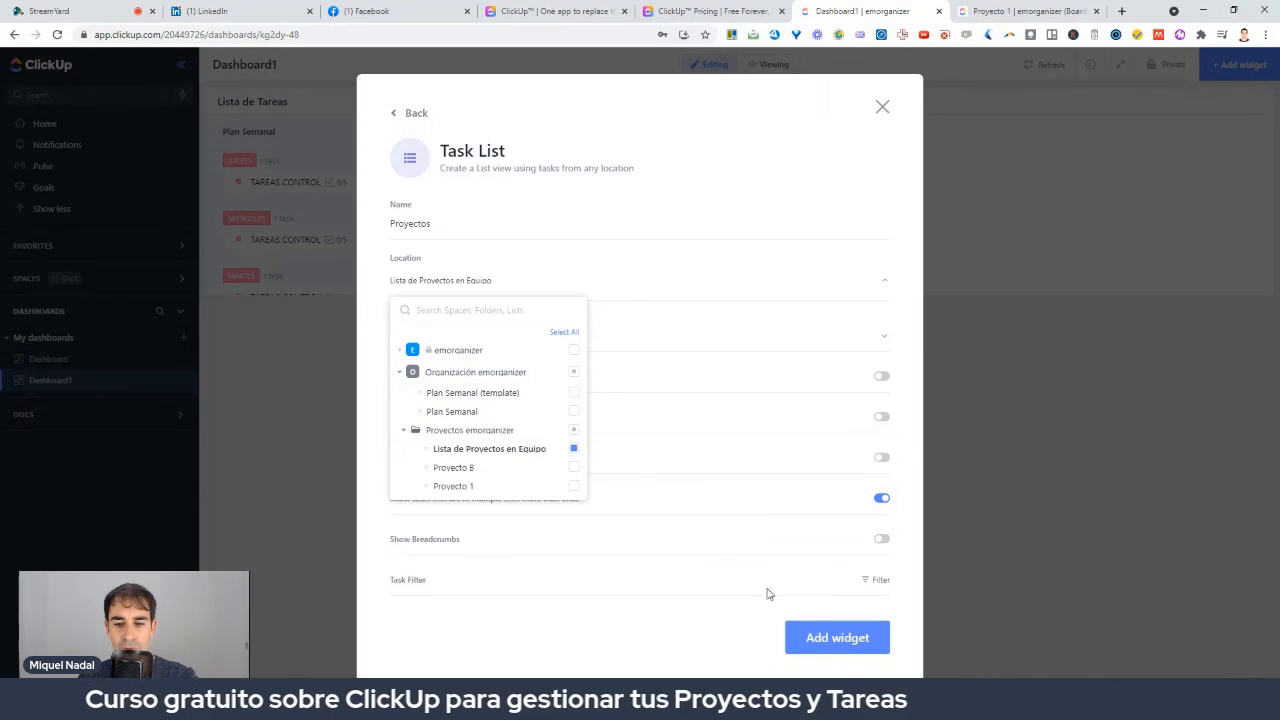
click(813, 641)
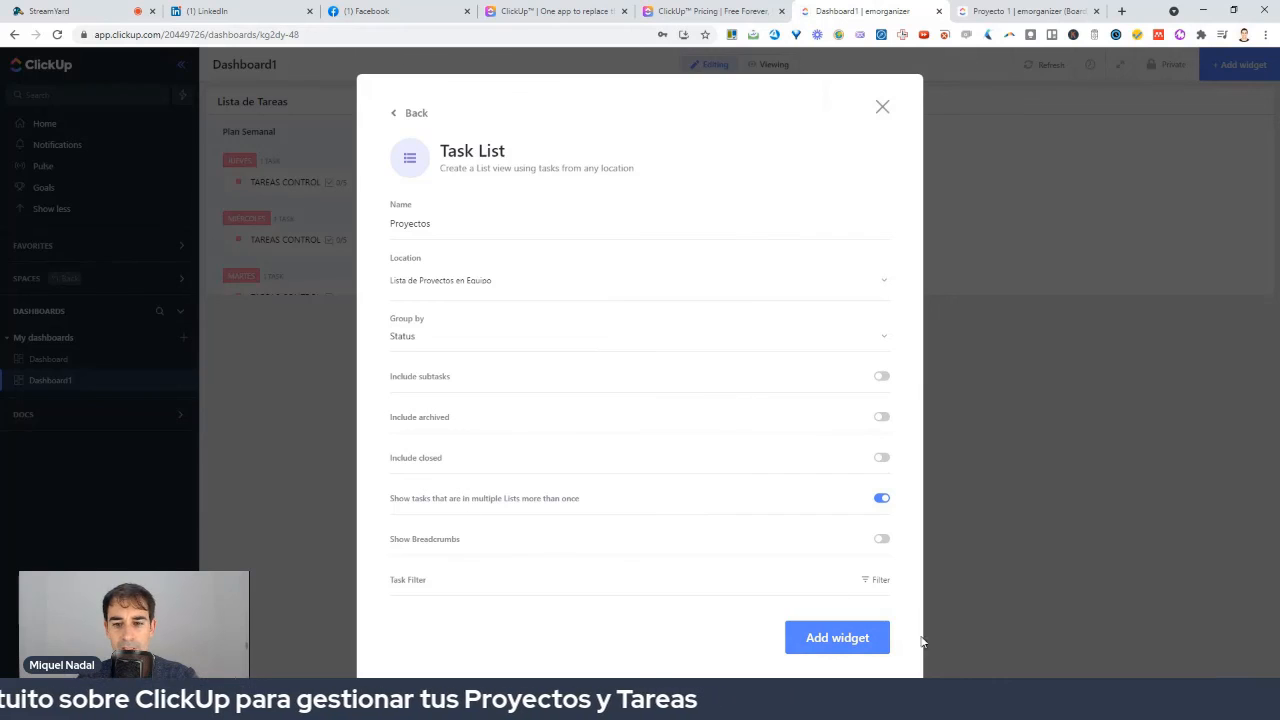
click(835, 637)
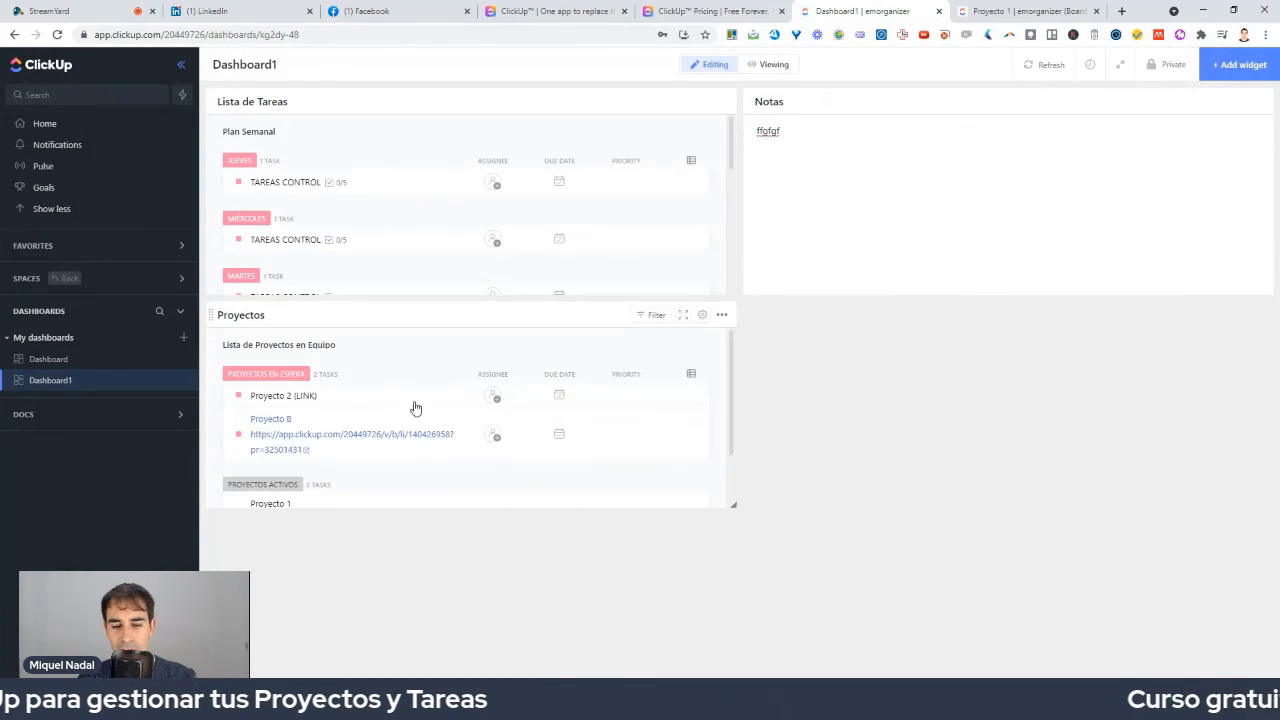
Add a Chat widget to Dashboard1 and start a comment in it.
click(1238, 64)
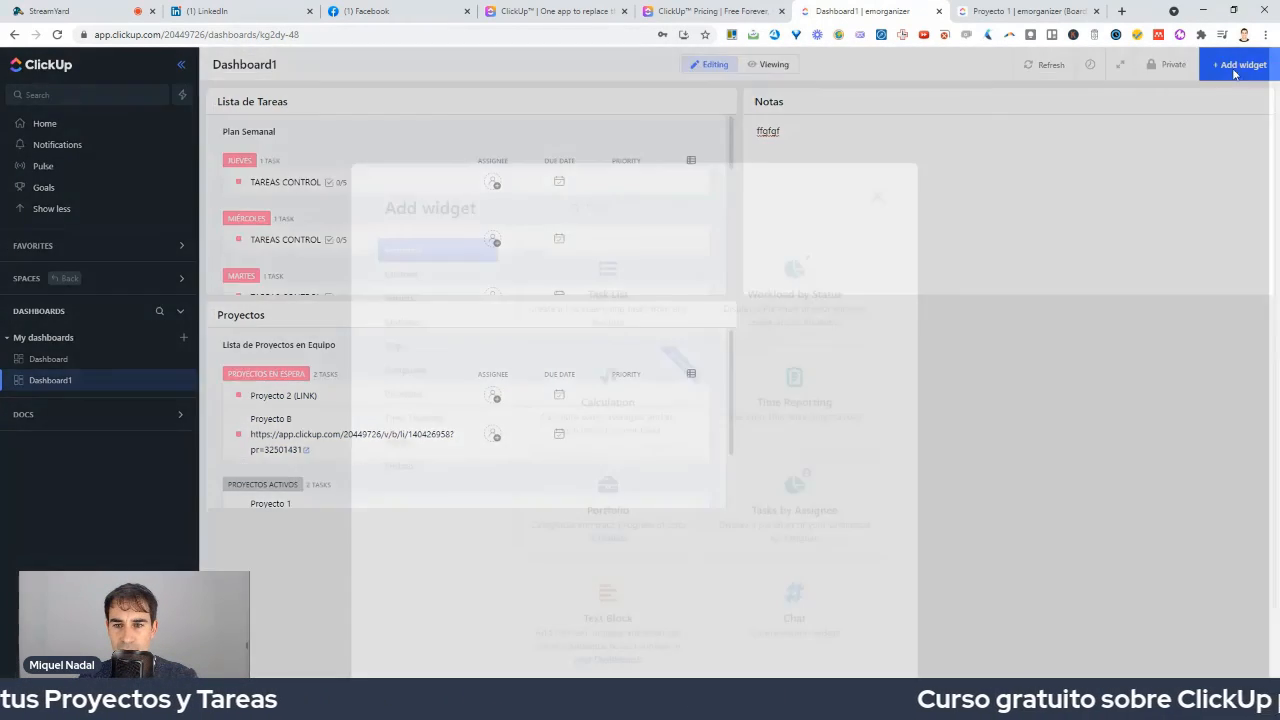
click(789, 513)
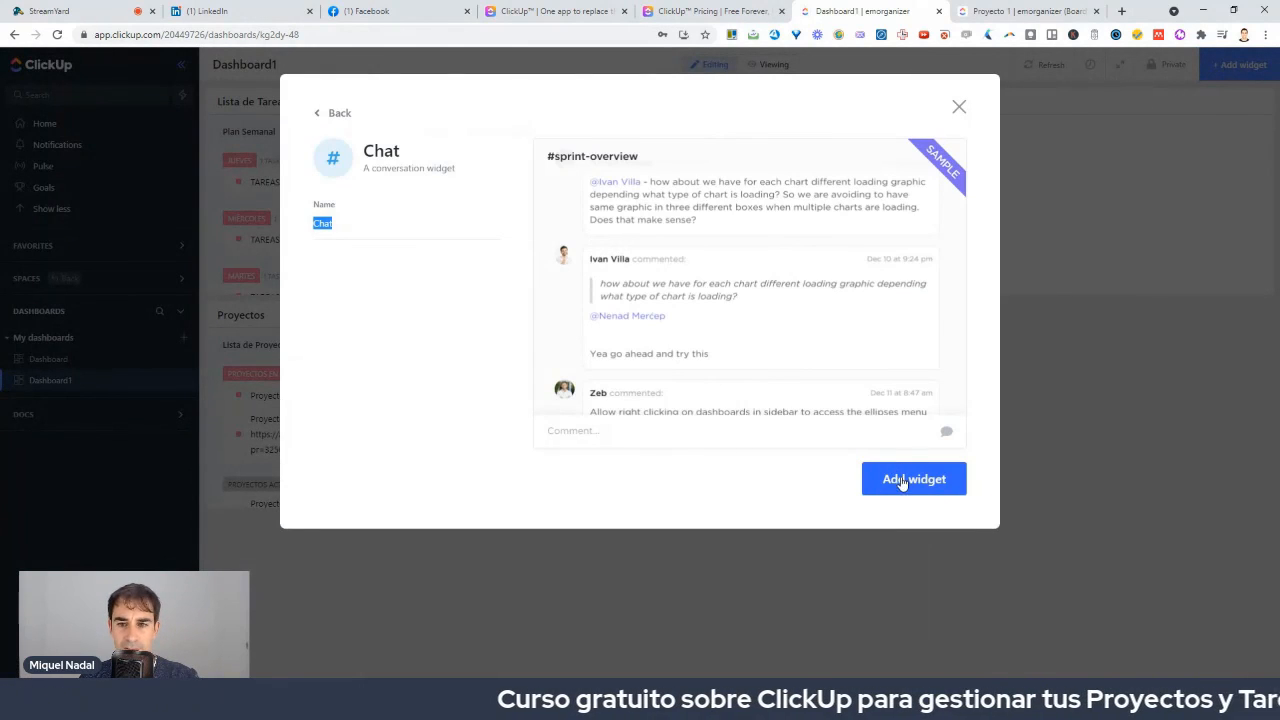
click(912, 483)
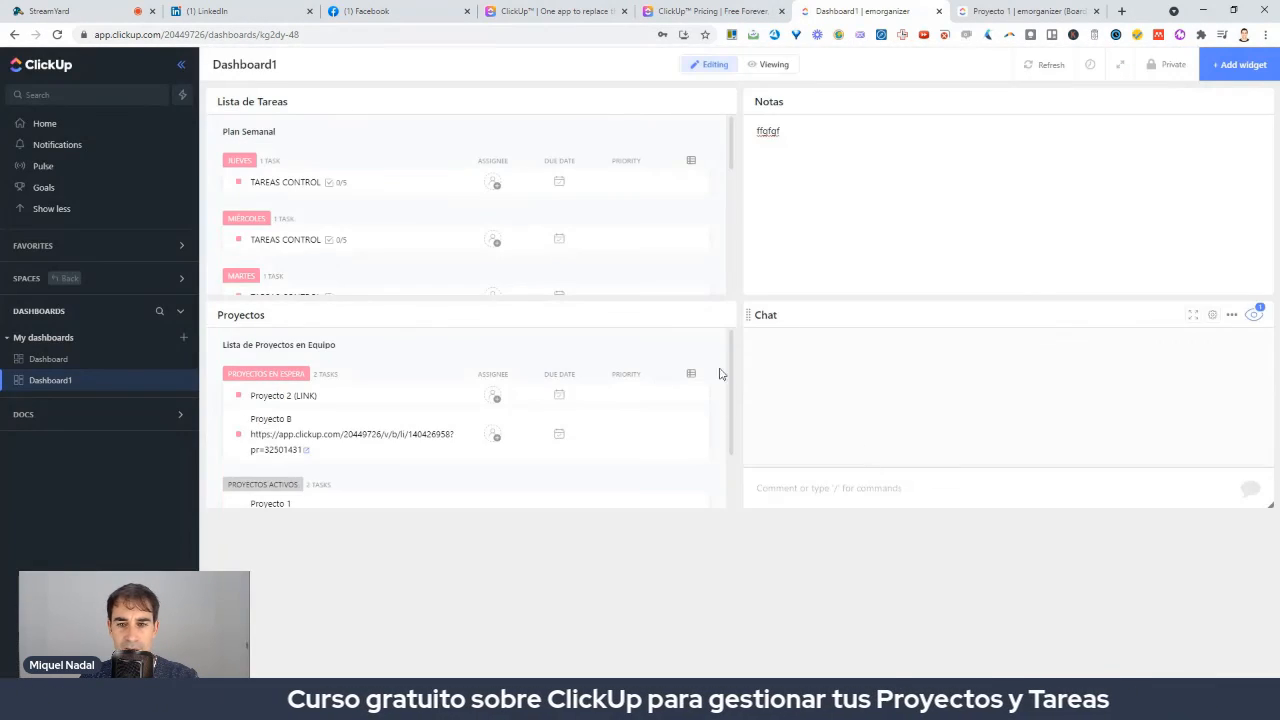
click(910, 489)
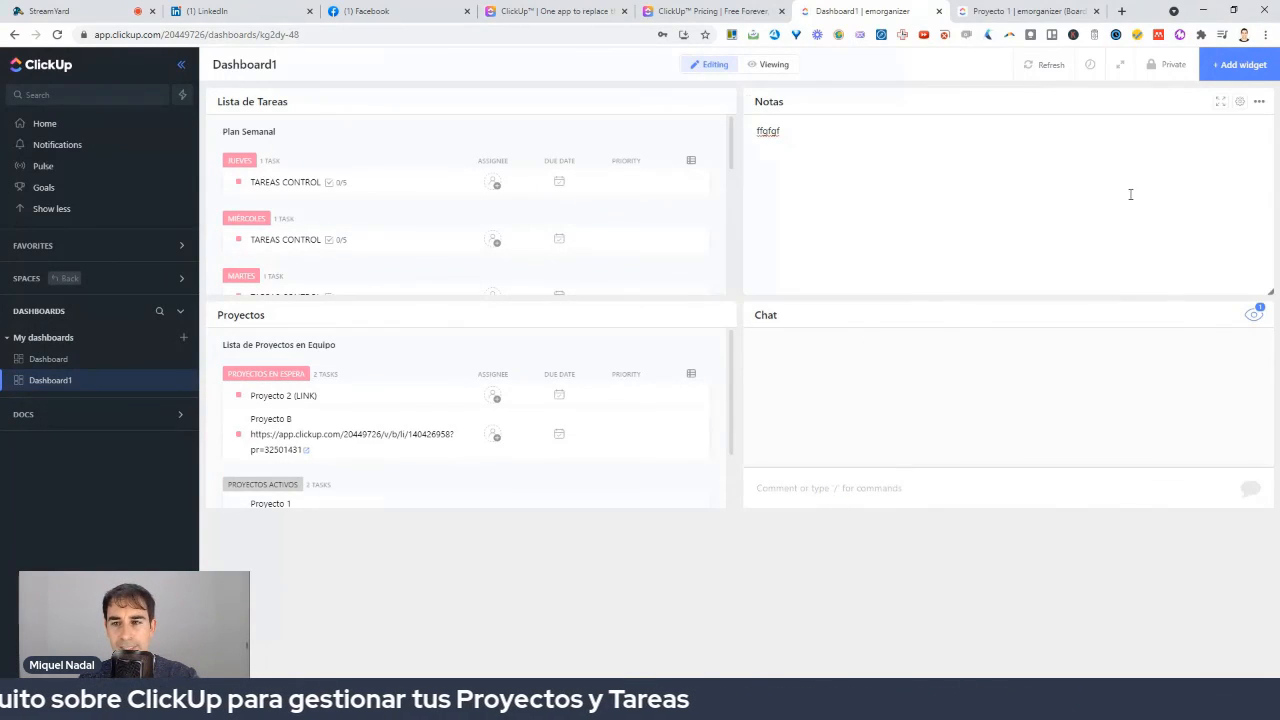
Add a Time Reporting widget to Dashboard1.
click(1229, 66)
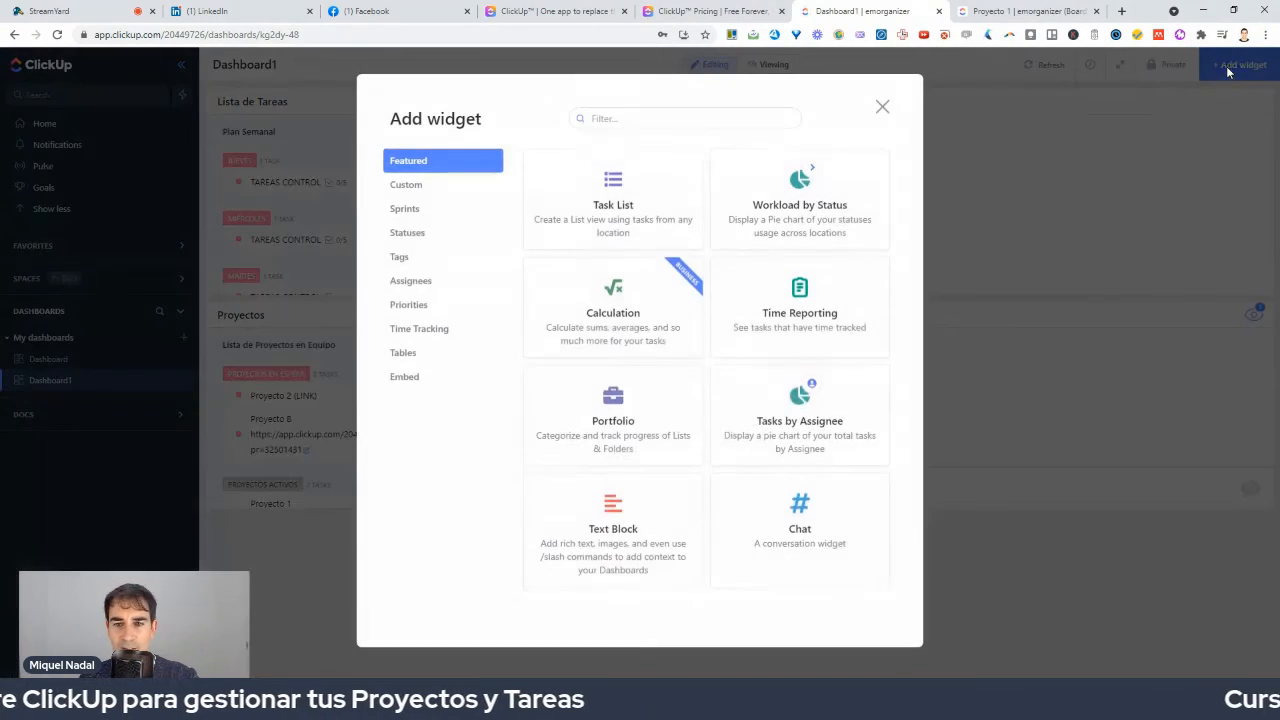
click(772, 325)
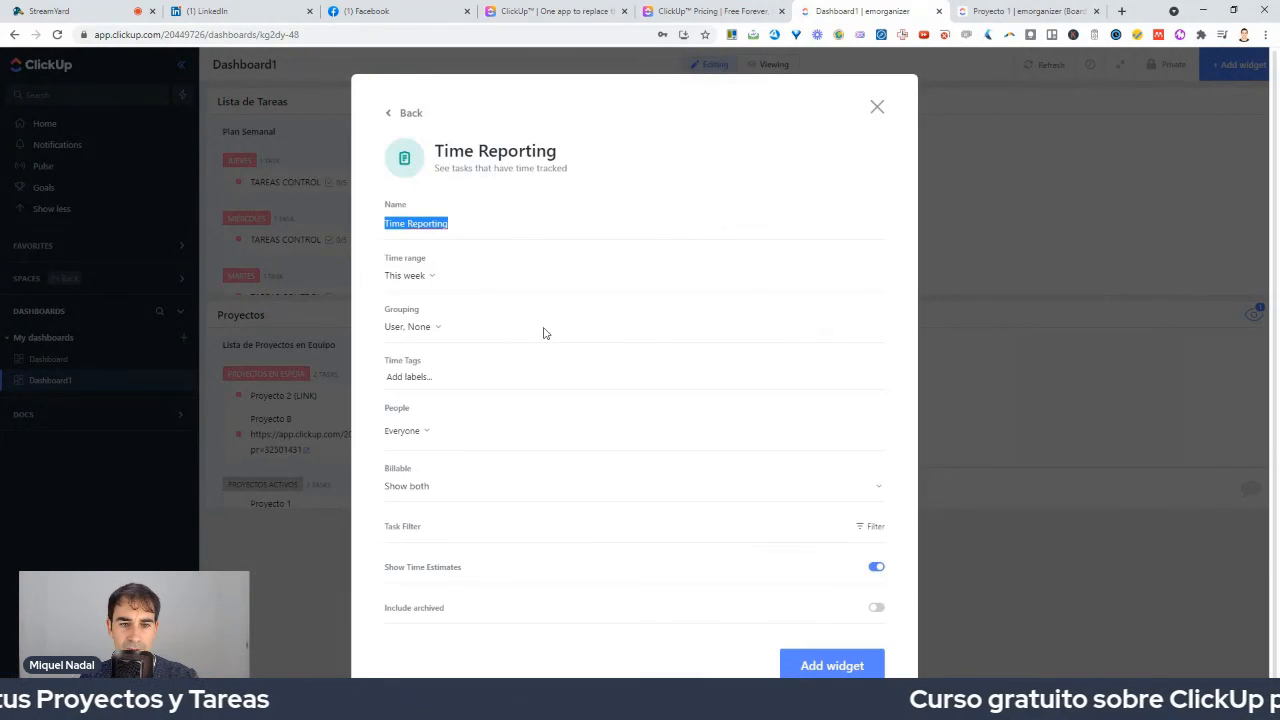
click(841, 663)
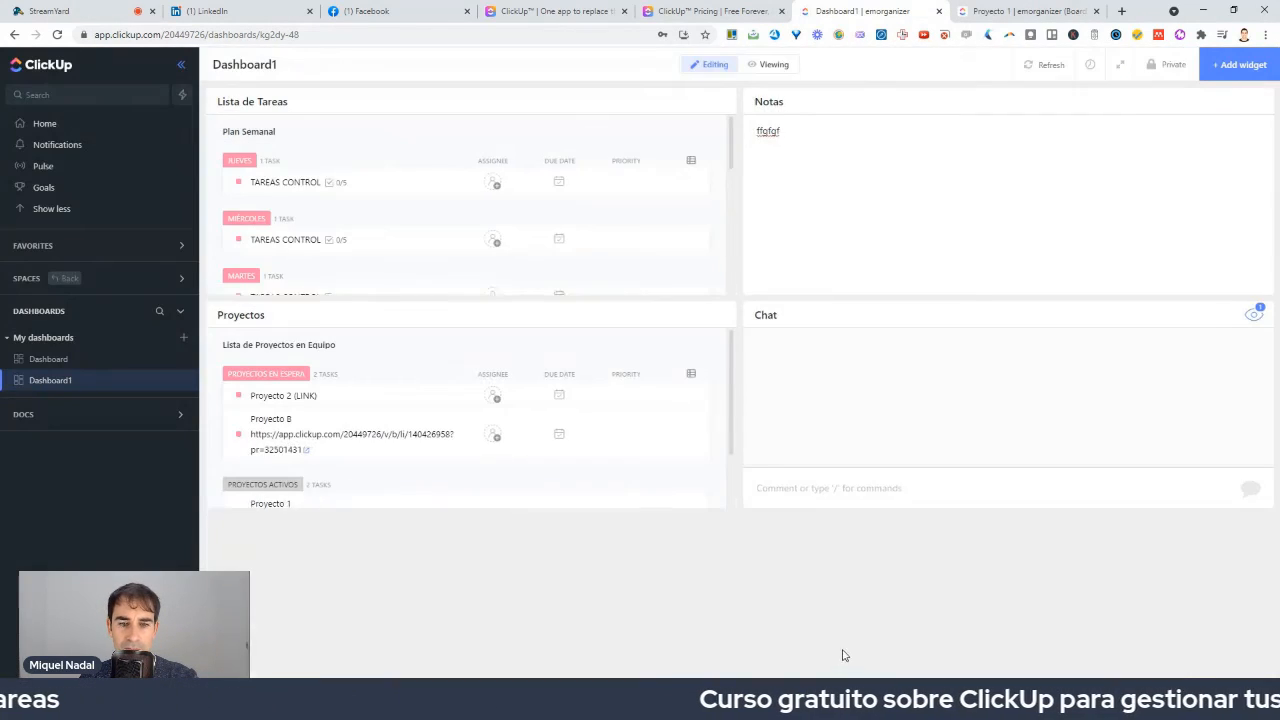